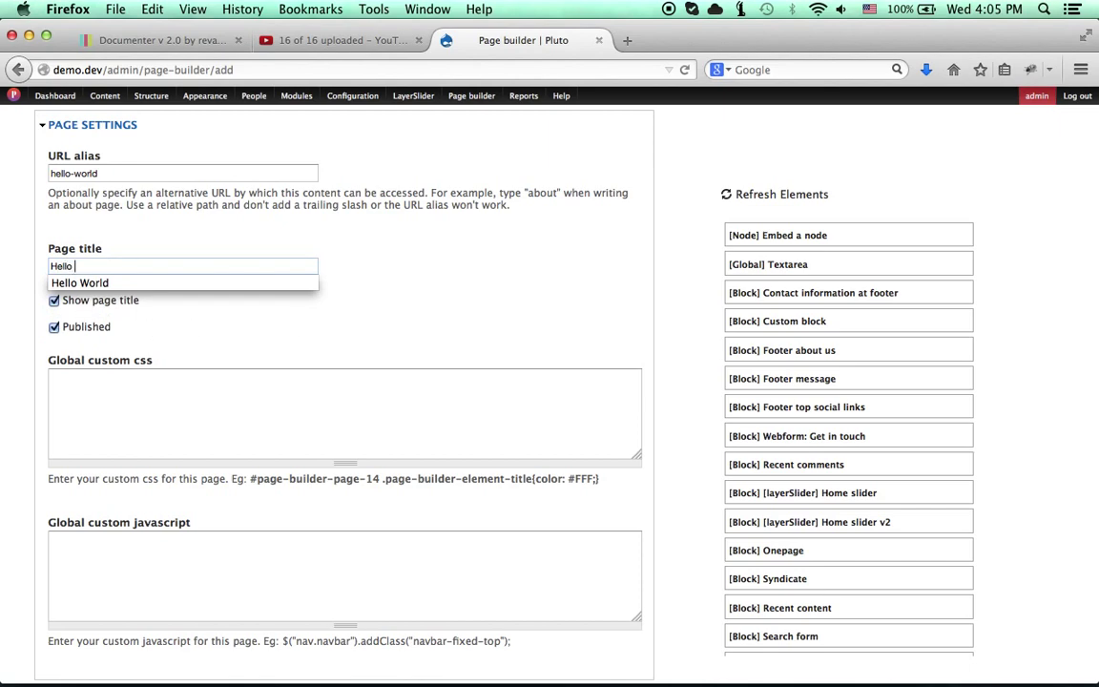
Step: Collapse the page settings and add a row containing one column widened to 12/12
{"action": "scroll", "coordinate": [312, 329], "scroll_direction": "up", "scroll_amount": 3}
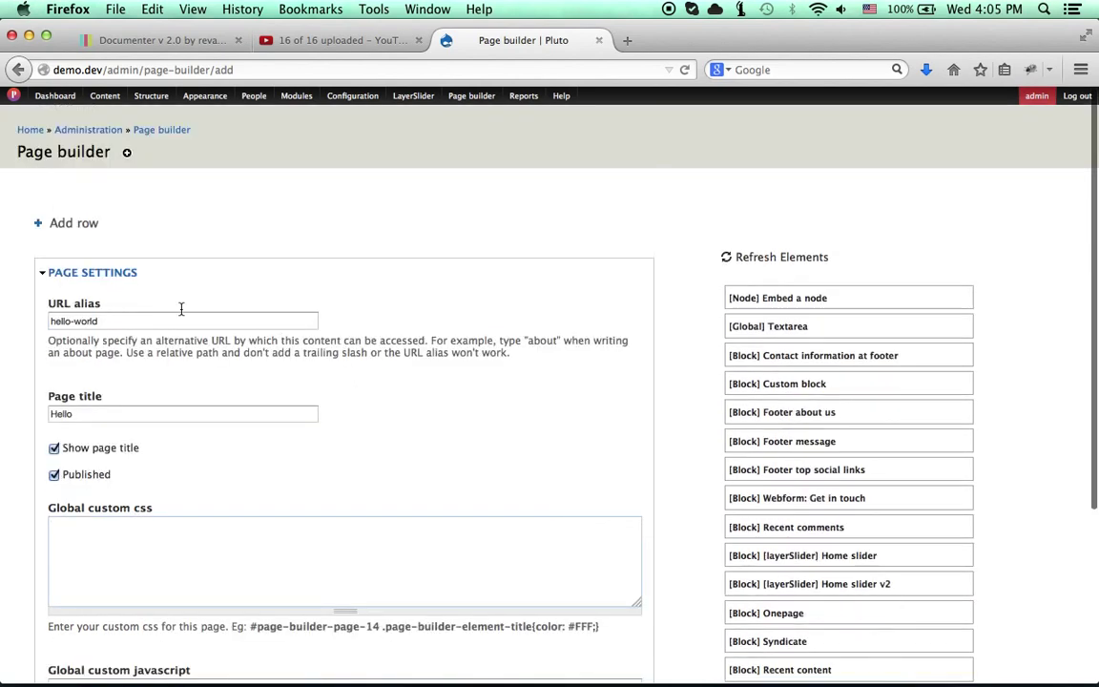
{"action": "left_click", "coordinate": [93, 274]}
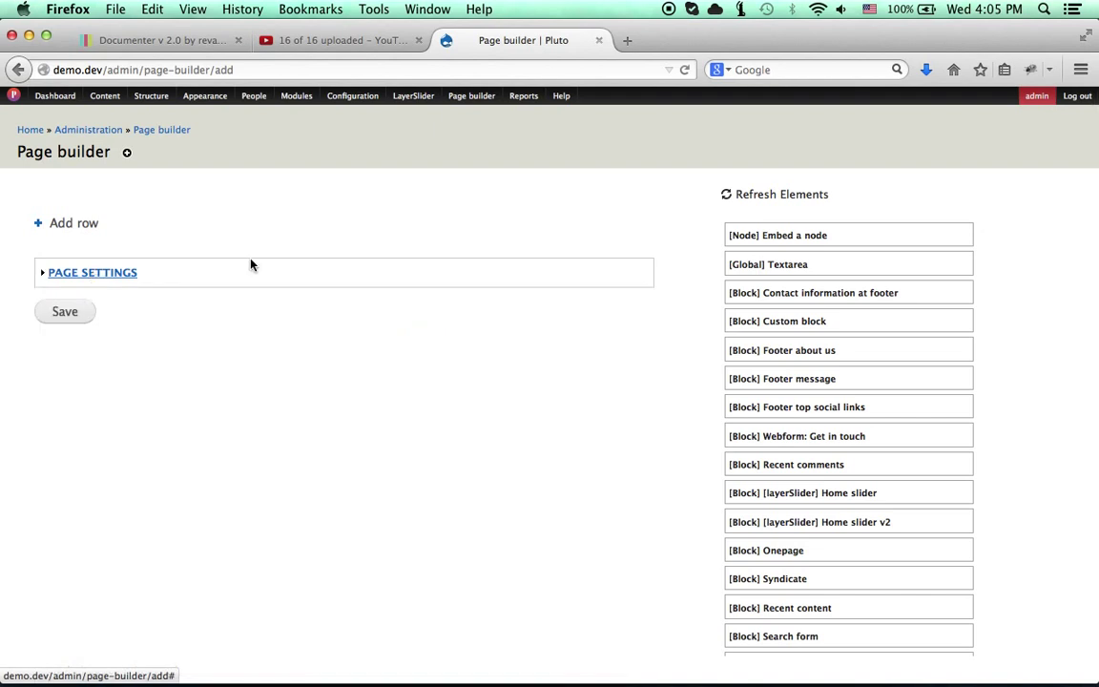
{"action": "left_click", "coordinate": [81, 225]}
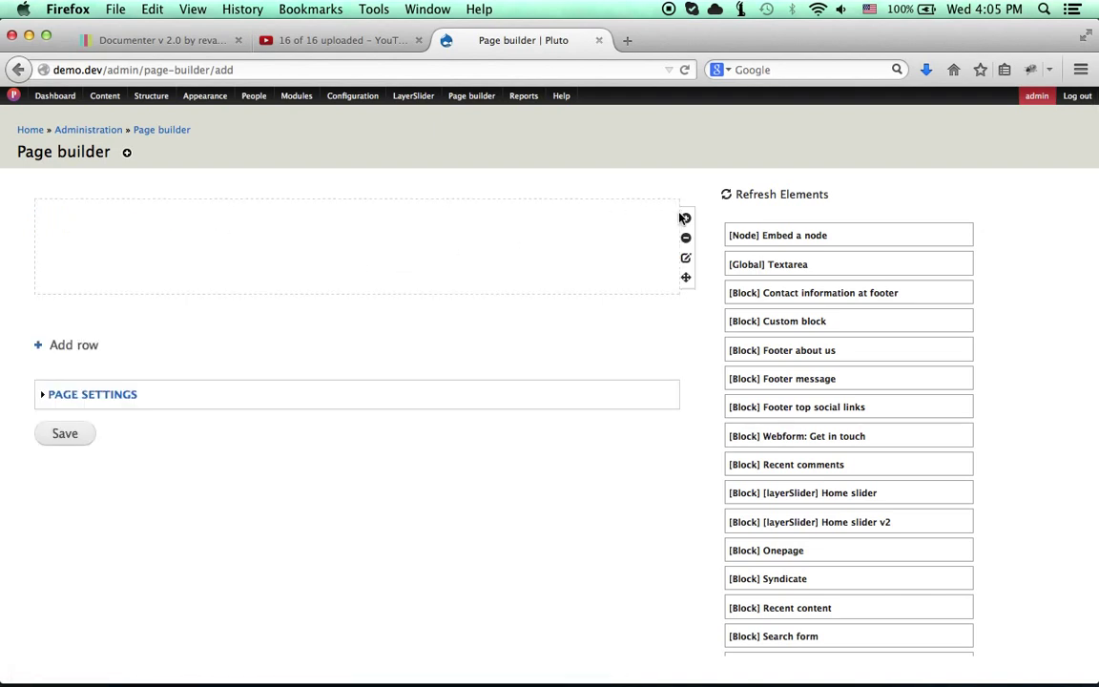
{"action": "left_click", "coordinate": [687, 220]}
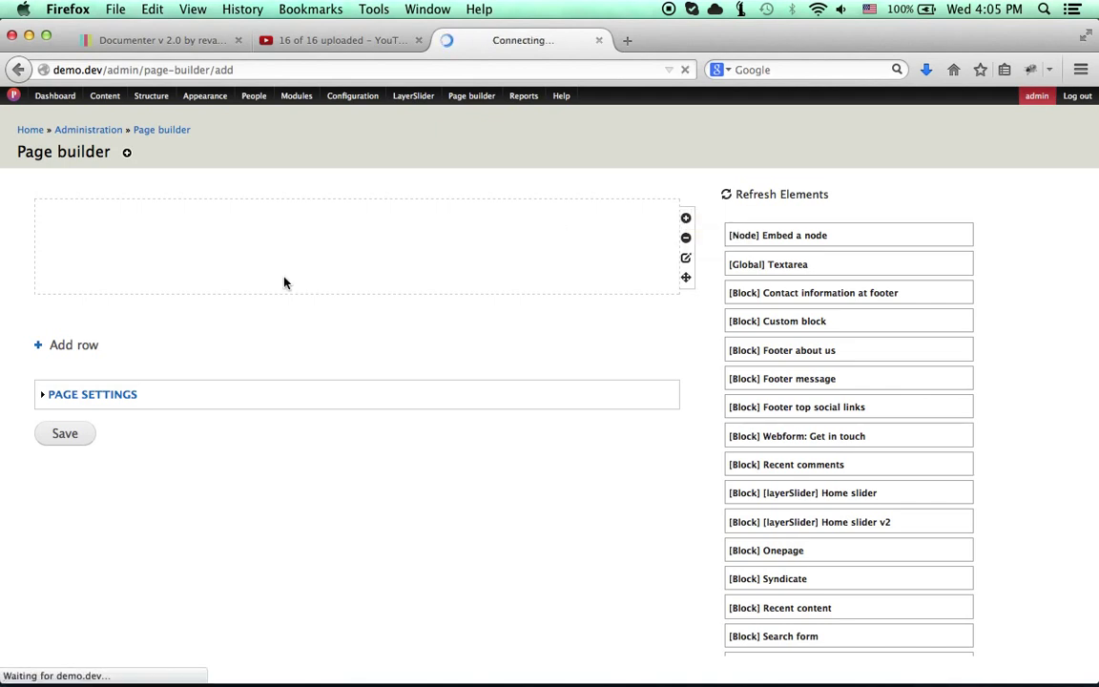
{"action": "left_click_drag", "start_coordinate": [98, 242], "coordinate": [662, 250]}
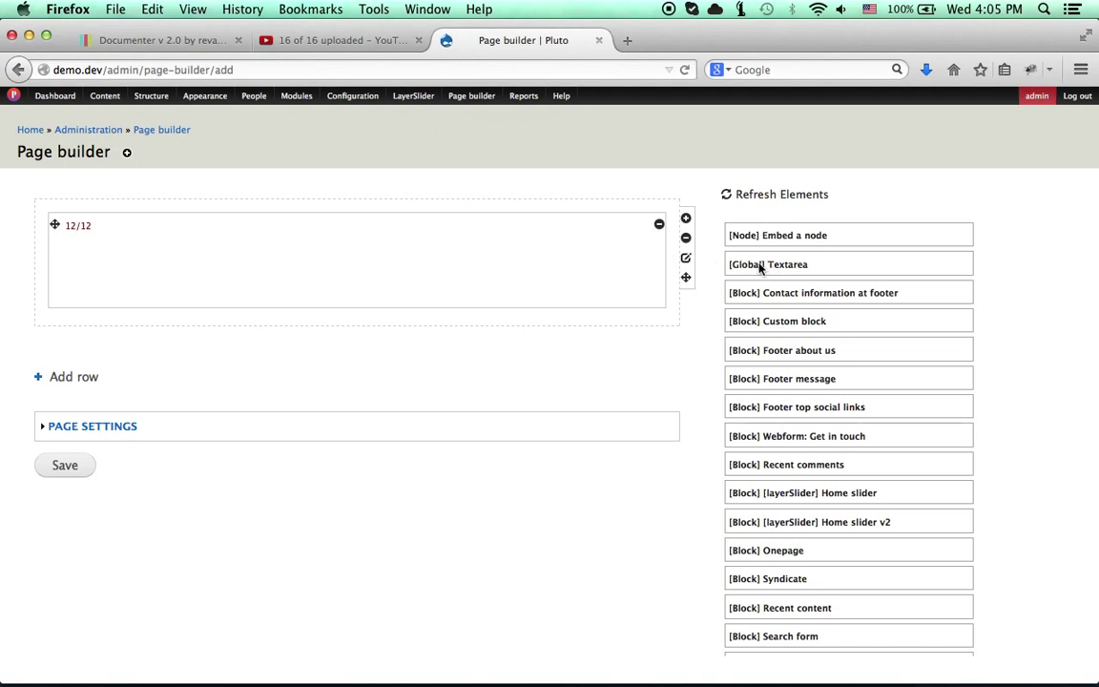
Step: Place a [Global] Textarea element in the 12/12 column and change its title to "About Us"
{"action": "left_click_drag", "start_coordinate": [760, 267], "coordinate": [454, 265]}
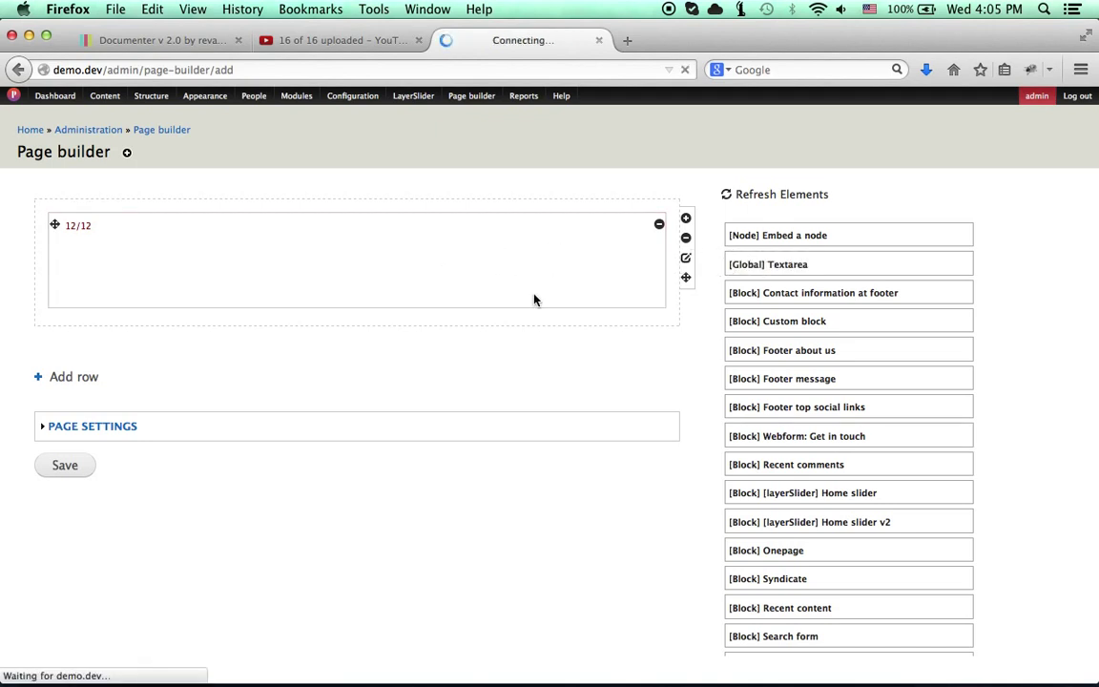
{"action": "left_click", "coordinate": [110, 248]}
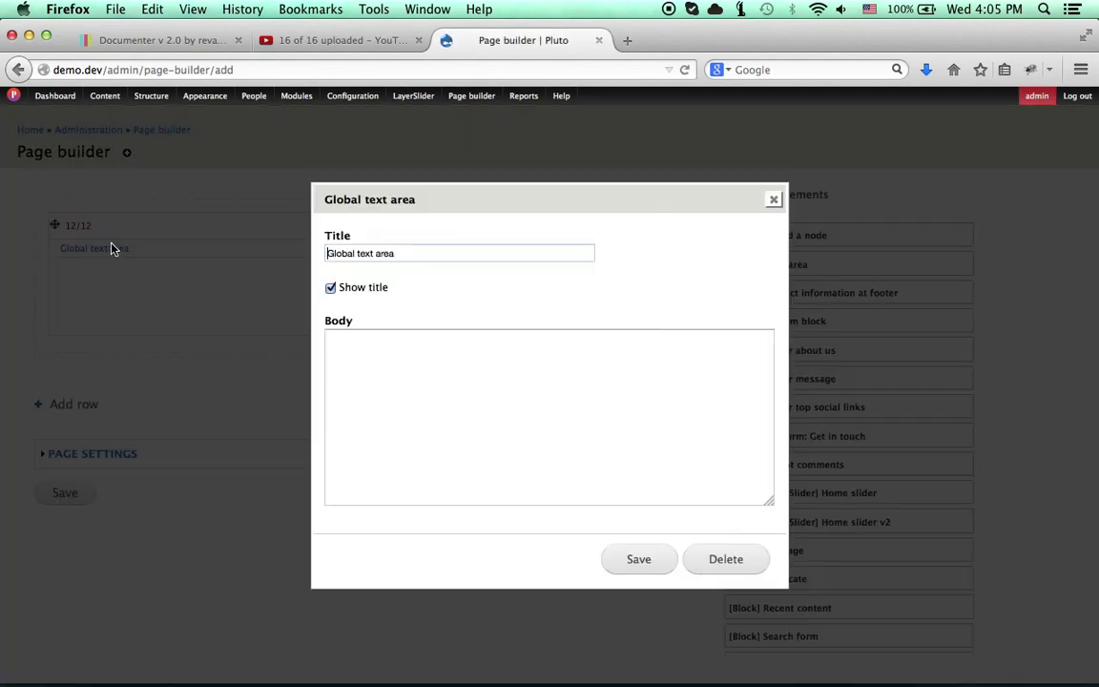
{"action": "triple_click", "coordinate": [418, 253]}
{"action": "type", "text": "About"}
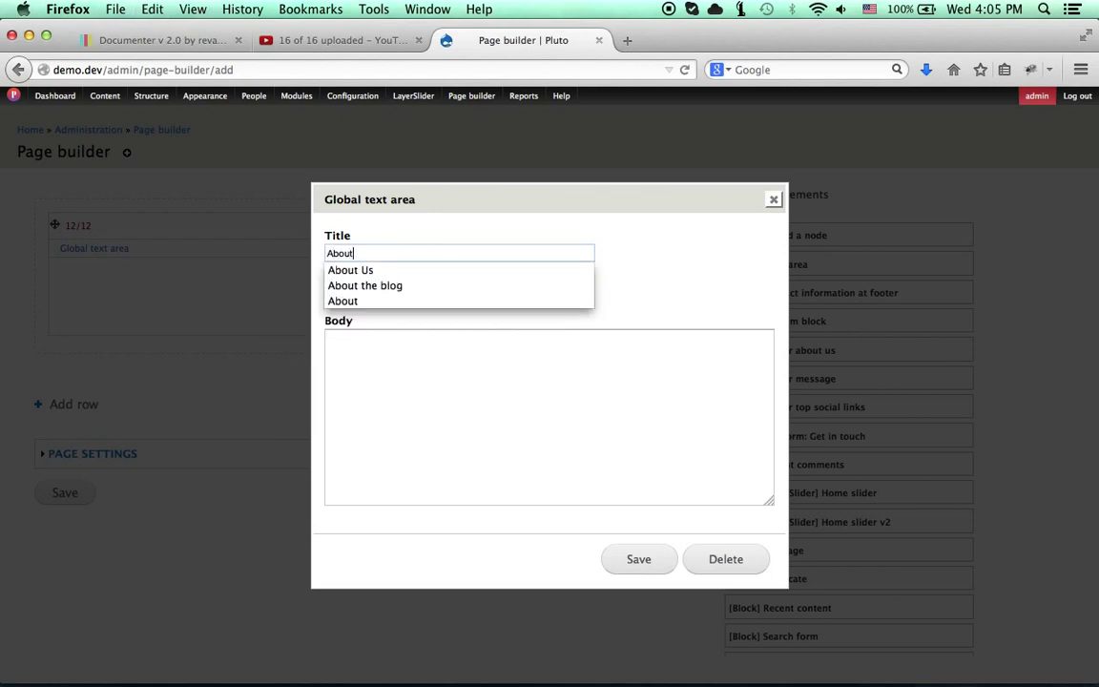
{"action": "type", "text": " Us"}
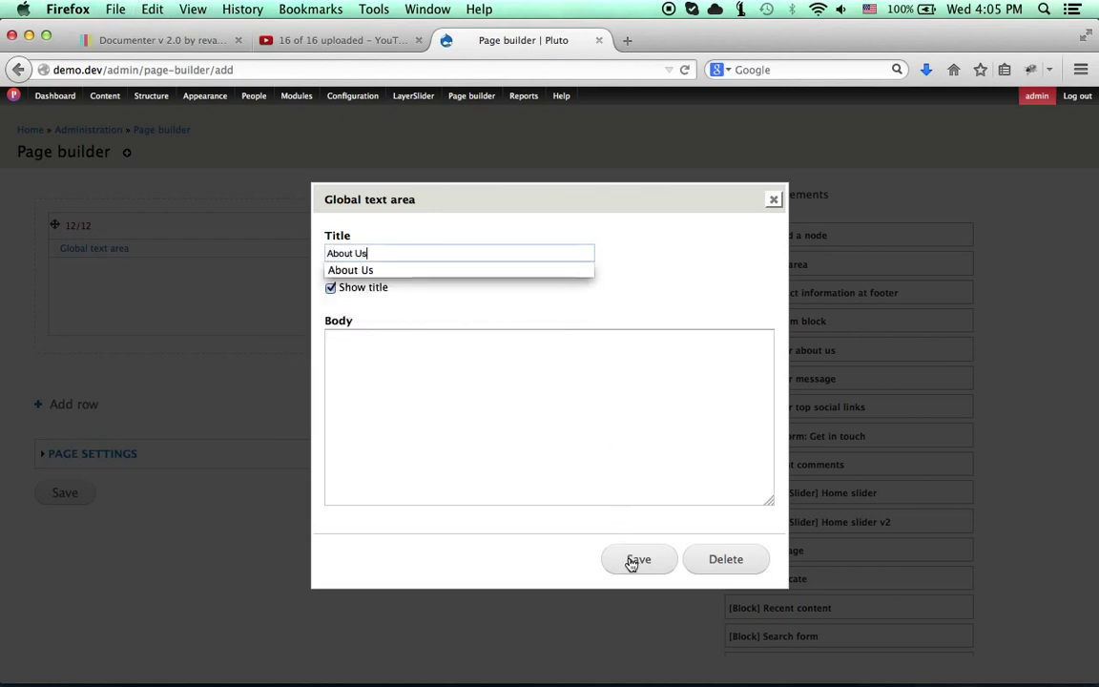
Step: Enter "<h2>We creative awesome Drupal Theme</h2>" as the text area's body and save the element
{"action": "left_click", "coordinate": [537, 431]}
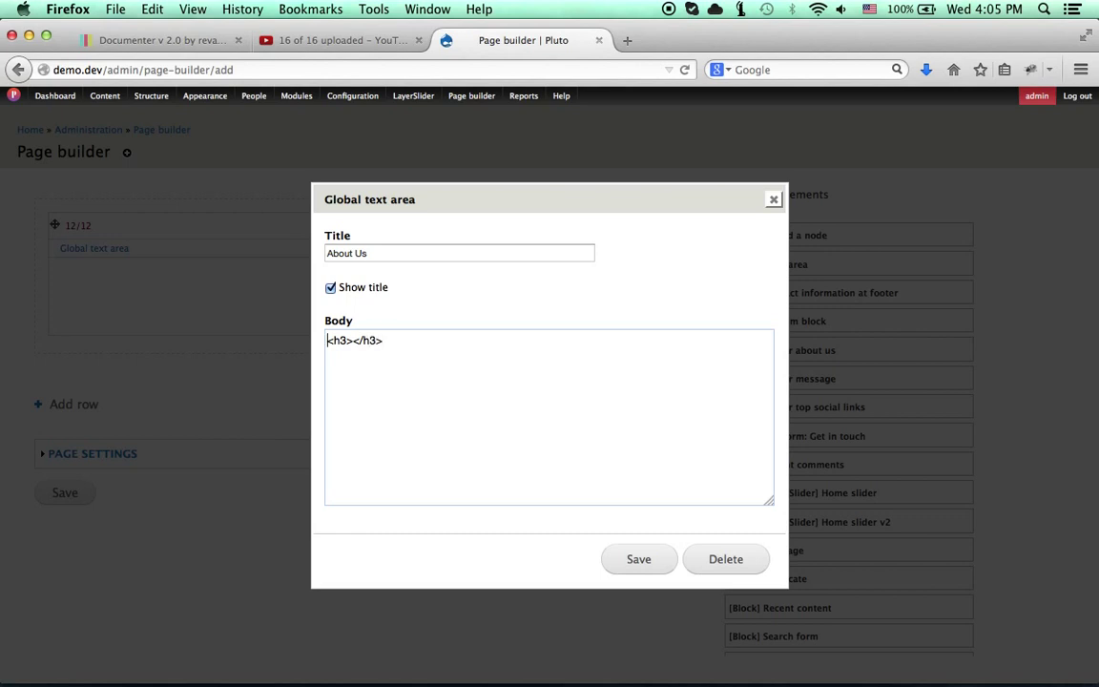
{"action": "key", "text": "BackSpace"}
{"action": "type", "text": "2>We are"}
{"action": "key", "text": "BackSpace"}
{"action": "key", "text": "BackSpace"}
{"action": "key", "text": "BackSpace"}
{"action": "key", "text": "BackSpace"}
{"action": "type", "text": "creative "}
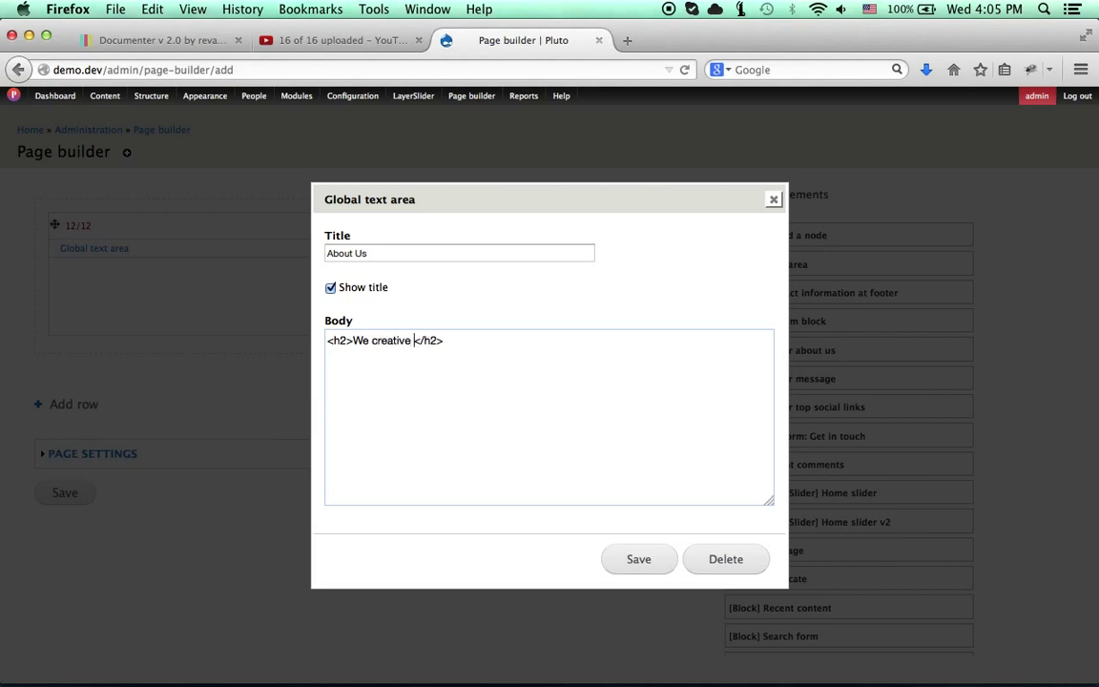
{"action": "type", "text": "T"}
{"action": "key", "text": "BackSpace"}
{"action": "type", "text": "A"}
{"action": "key", "text": "BackSpace"}
{"action": "type", "text": "awesome "}
{"action": "type", "text": "Drpu"}
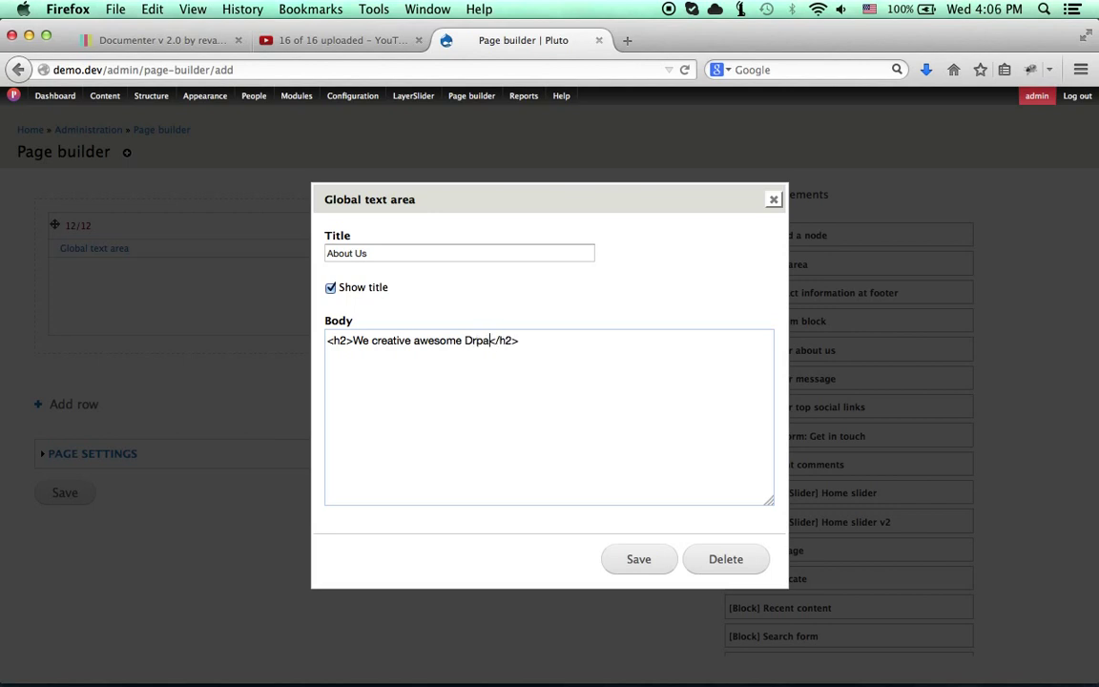
{"action": "key", "text": "BackSpace"}
{"action": "key", "text": "BackSpace"}
{"action": "type", "text": "upal theme"}
{"action": "key", "text": "BackSpace"}
{"action": "key", "text": "BackSpace"}
{"action": "key", "text": "BackSpace"}
{"action": "key", "text": "BackSpace"}
{"action": "key", "text": "BackSpace"}
{"action": "type", "text": "Theme"}
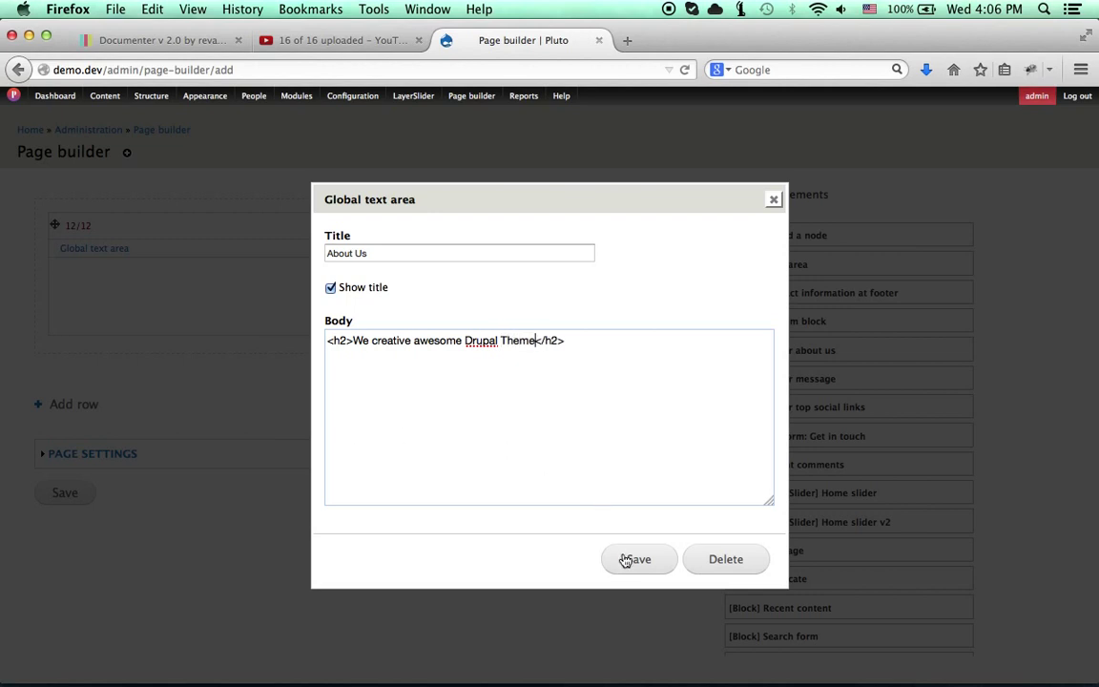
{"action": "left_click", "coordinate": [625, 560]}
Step: Save the page, open its preview in a new tab and check the heading and page title
{"action": "left_click", "coordinate": [67, 494]}
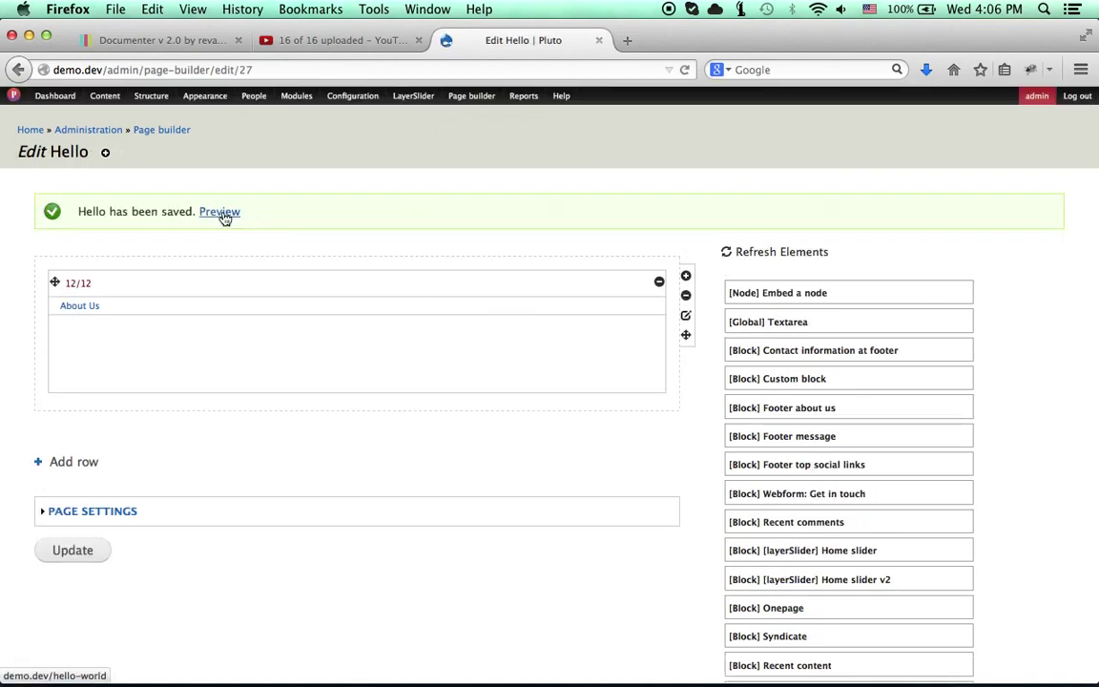
{"action": "right_click", "coordinate": [222, 216]}
{"action": "left_click", "coordinate": [297, 225]}
{"action": "left_click", "coordinate": [683, 48]}
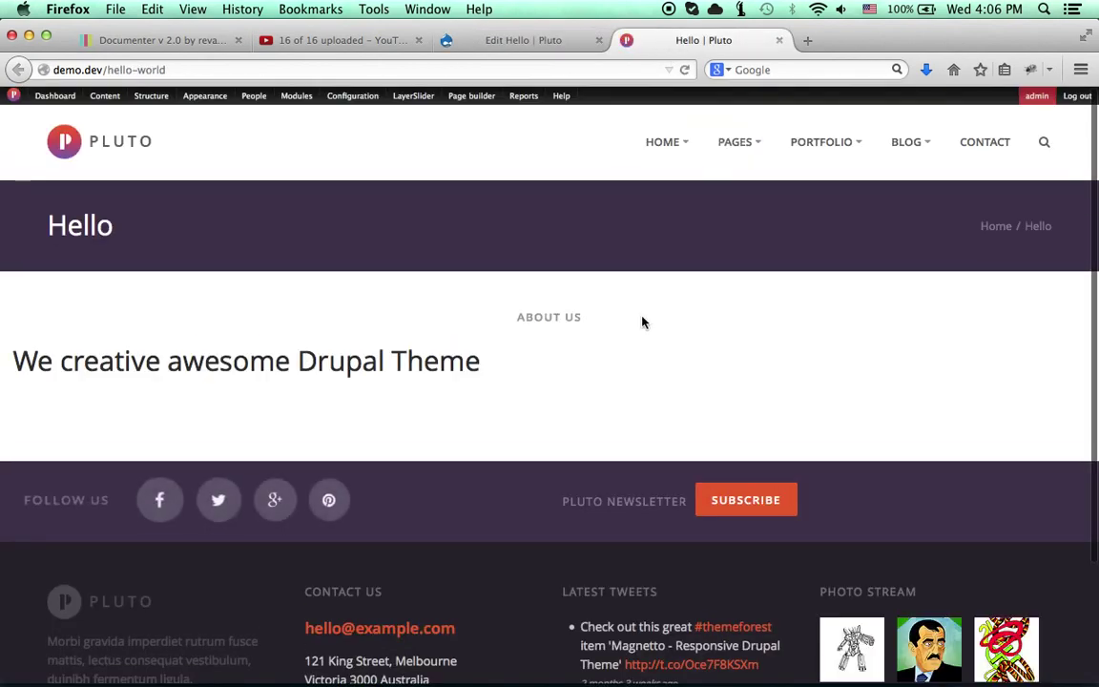
{"action": "left_click_drag", "start_coordinate": [184, 360], "coordinate": [591, 367]}
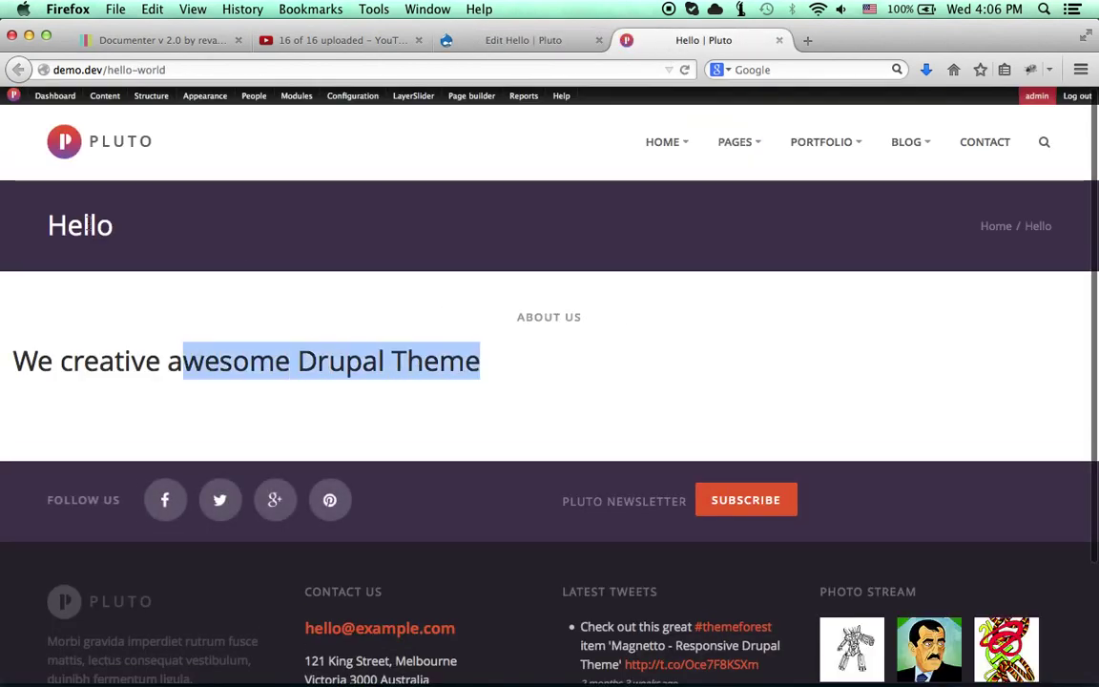
{"action": "double_click", "coordinate": [86, 225]}
Step: Turn off Show page title in the page settings, update the page and reload its preview
{"action": "left_click", "coordinate": [467, 40]}
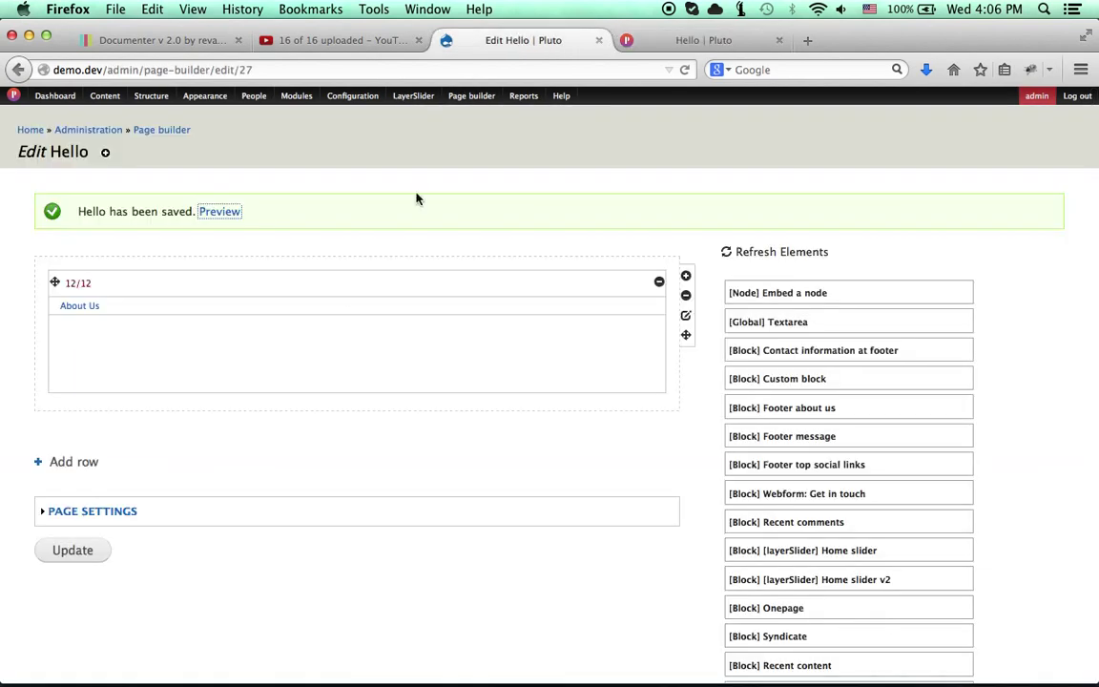
{"action": "left_click", "coordinate": [117, 513]}
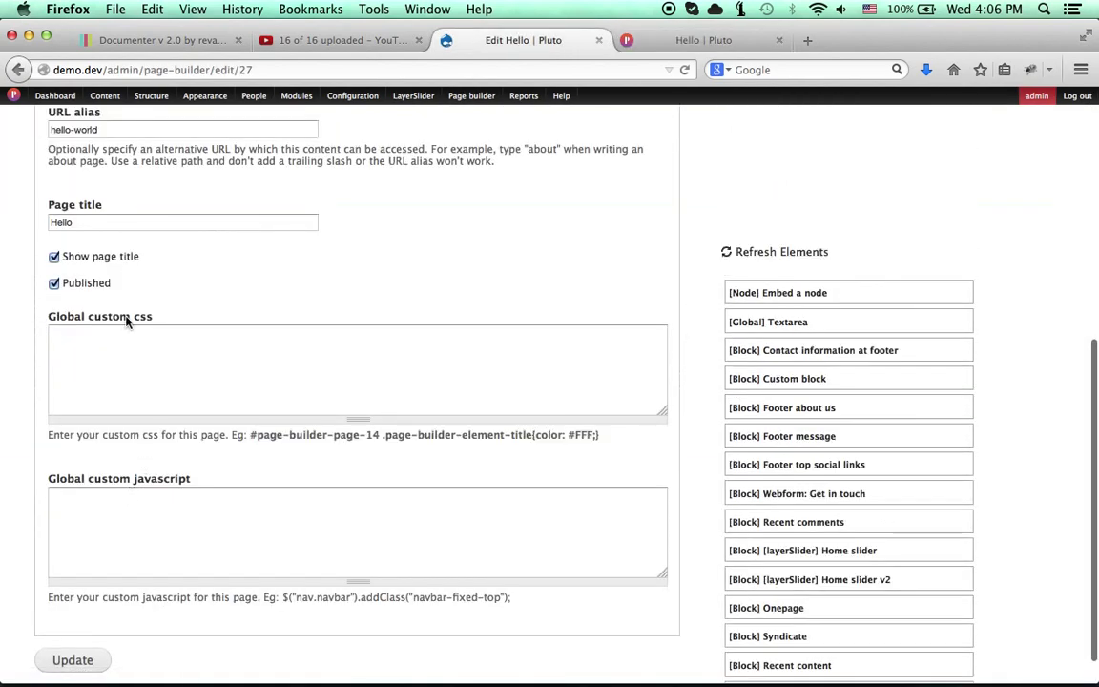
{"action": "left_click", "coordinate": [93, 264]}
{"action": "left_click", "coordinate": [73, 658]}
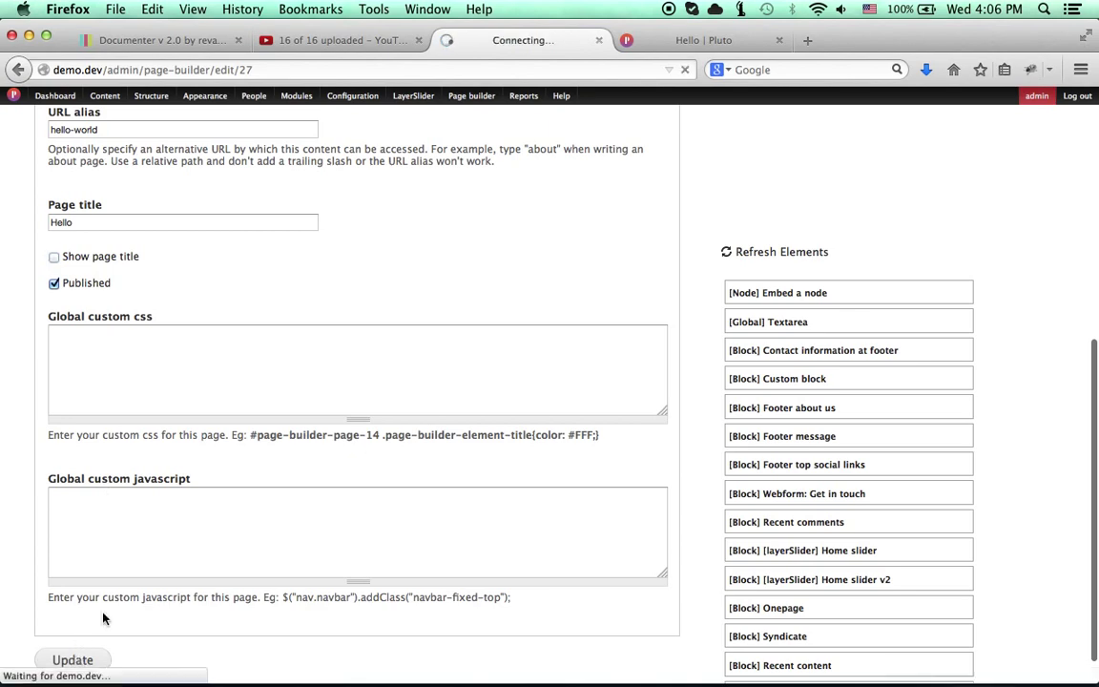
{"action": "left_click", "coordinate": [685, 43]}
{"action": "left_click", "coordinate": [684, 71]}
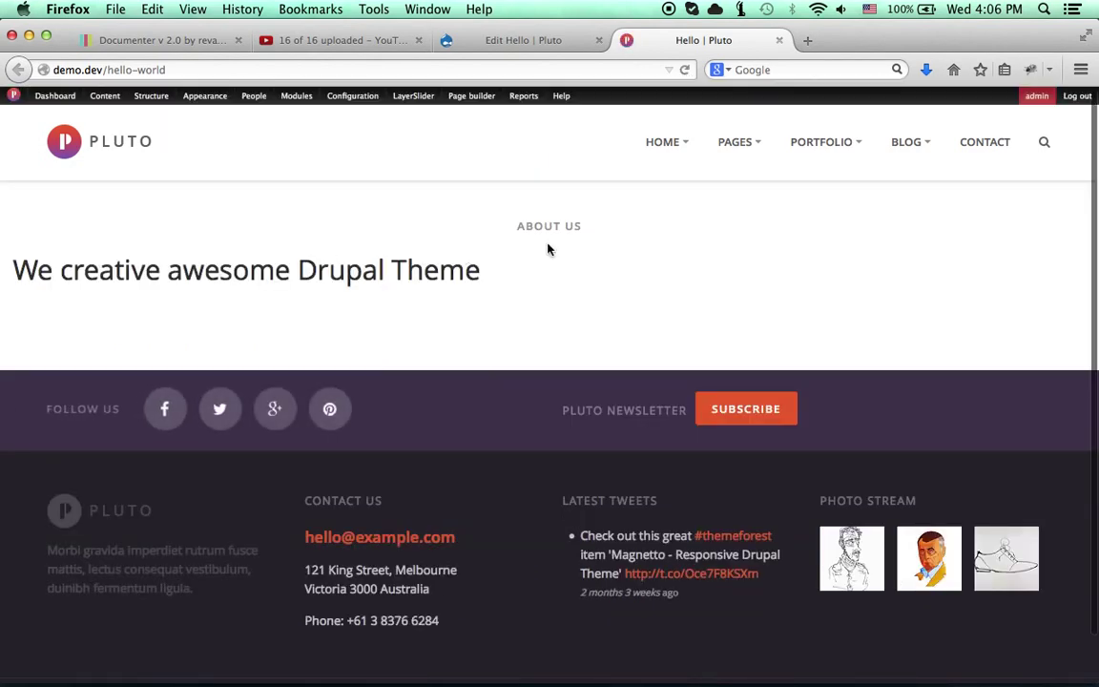
Step: Return to the page editor, turn Show page title back on and collapse the page settings
{"action": "left_click", "coordinate": [443, 41]}
{"action": "scroll", "coordinate": [98, 473], "scroll_direction": "down", "scroll_amount": 1}
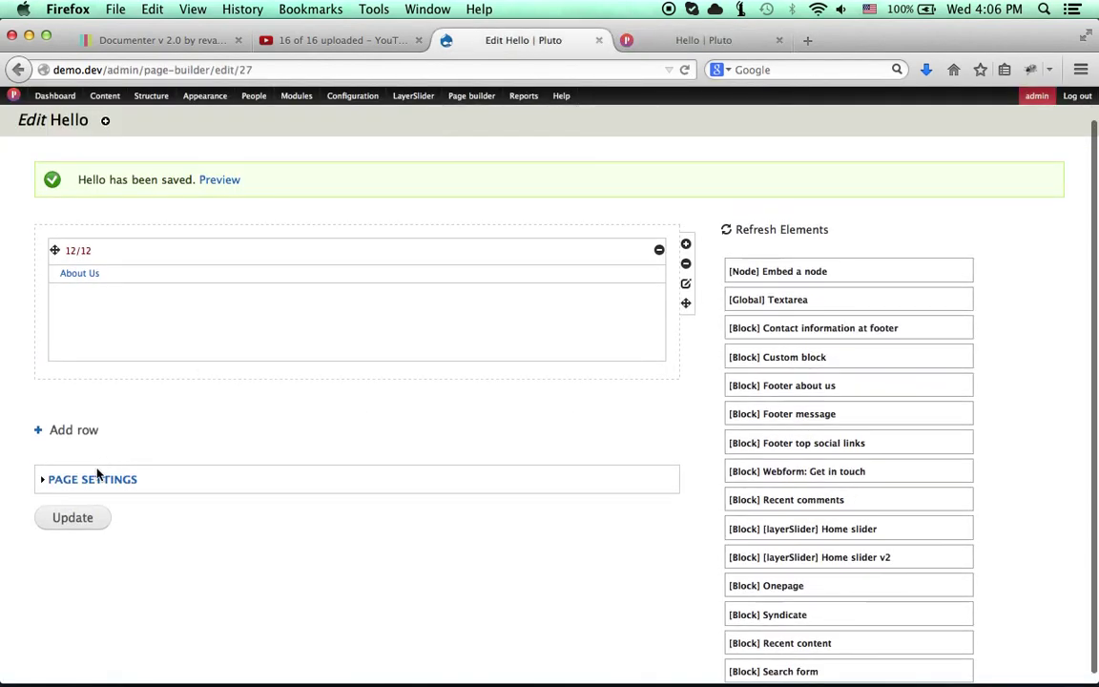
{"action": "left_click", "coordinate": [98, 477]}
{"action": "scroll", "coordinate": [95, 429], "scroll_direction": "down", "scroll_amount": 5}
{"action": "left_click", "coordinate": [86, 261]}
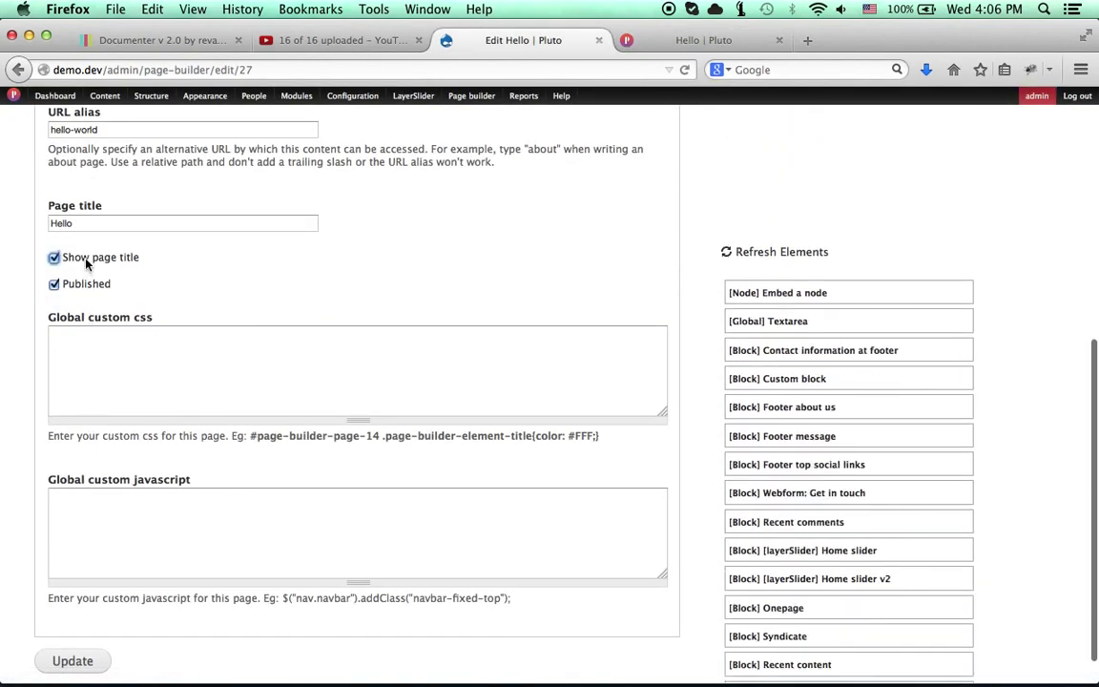
{"action": "scroll", "coordinate": [91, 224], "scroll_direction": "up", "scroll_amount": 2}
{"action": "left_click", "coordinate": [96, 212]}
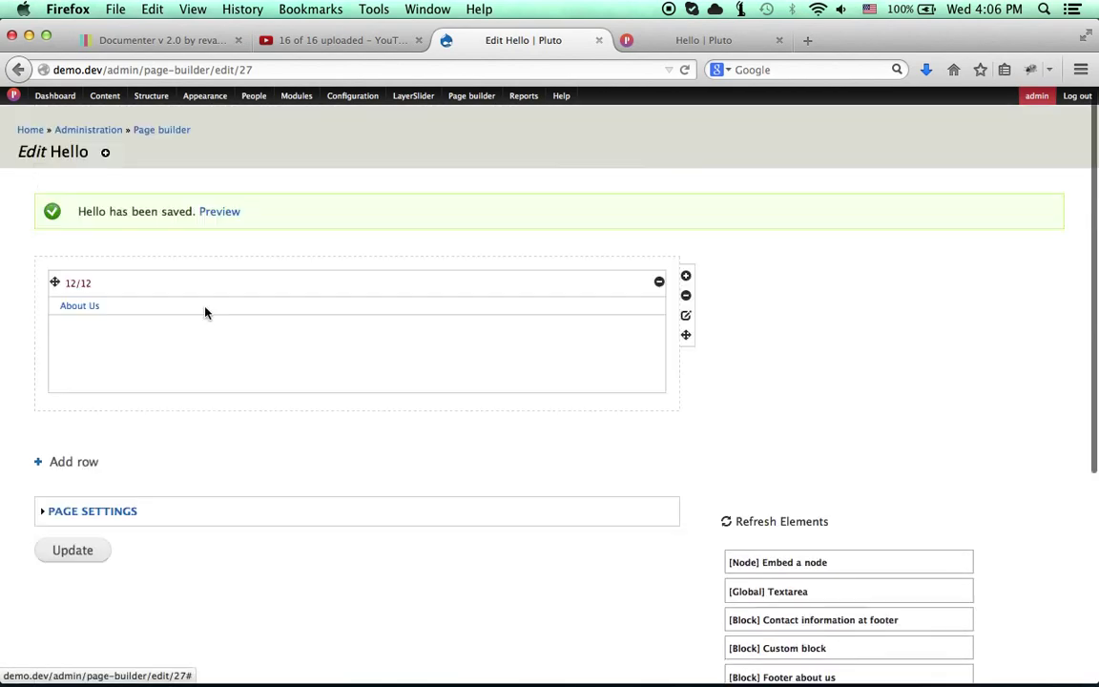
Step: Add class="text-center" to the h2 tag in the About Us element's body, save it and update the page
{"action": "left_click", "coordinate": [76, 307]}
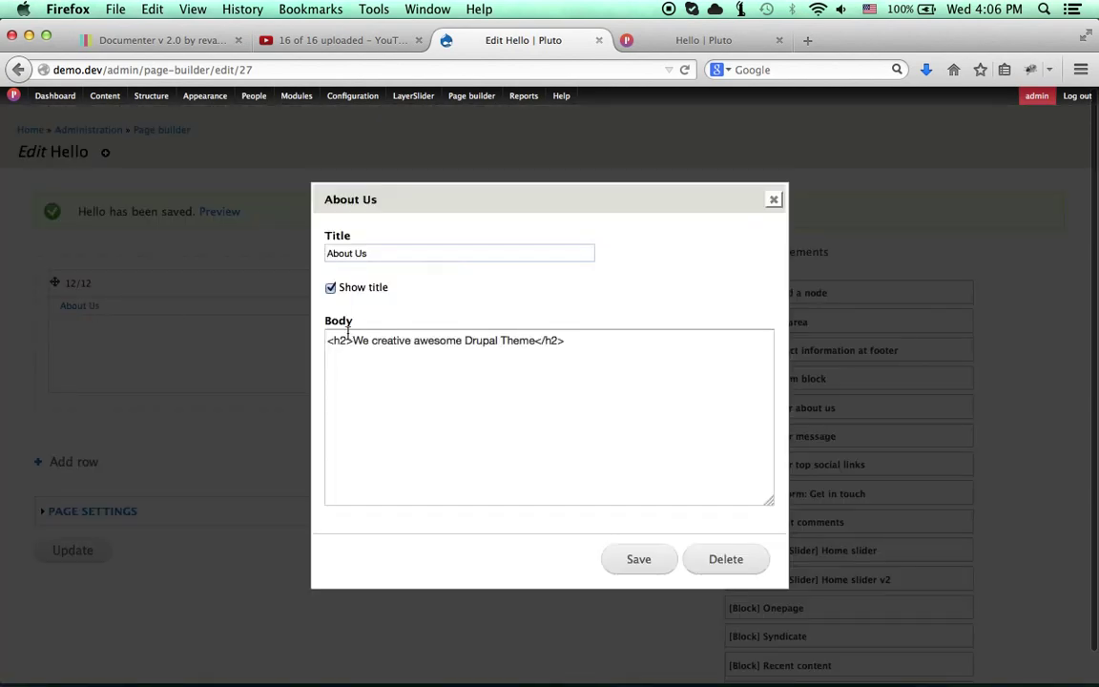
{"action": "left_click", "coordinate": [349, 340]}
{"action": "type", "text": "class="}
{"action": "type", "text": "\"text-ce\""}
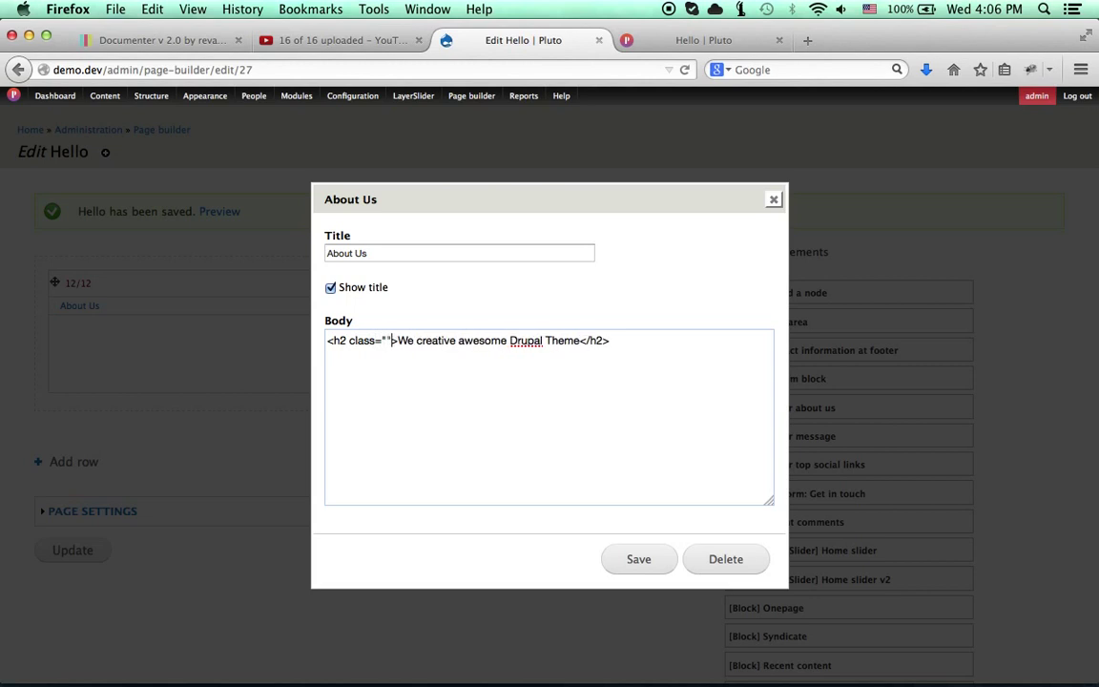
{"action": "key", "text": "Left"}
{"action": "type", "text": "text-center"}
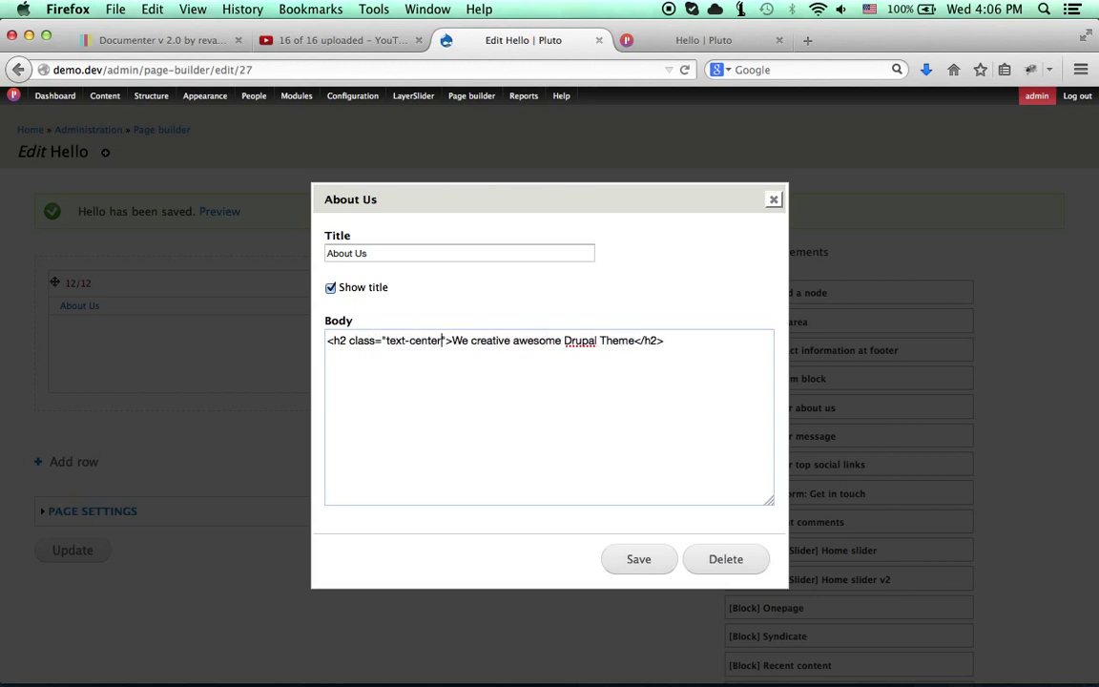
{"action": "left_click", "coordinate": [611, 558]}
{"action": "left_click", "coordinate": [76, 550]}
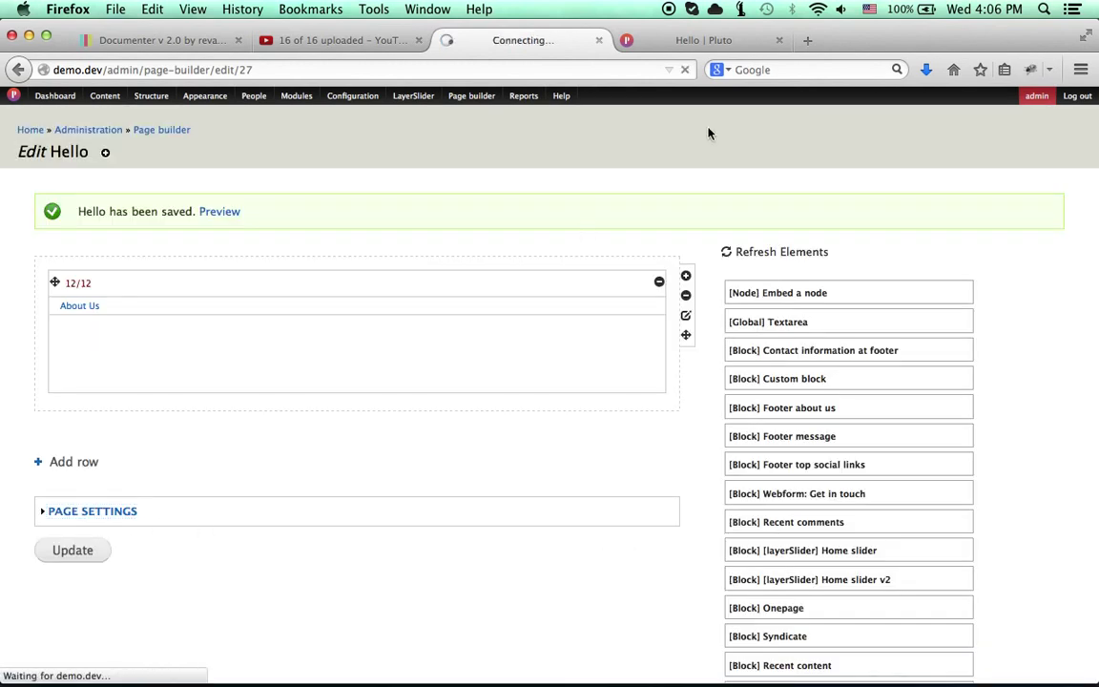
Step: Reload the Hello page preview and check the alignment of the heading under About Us
{"action": "left_click", "coordinate": [717, 41]}
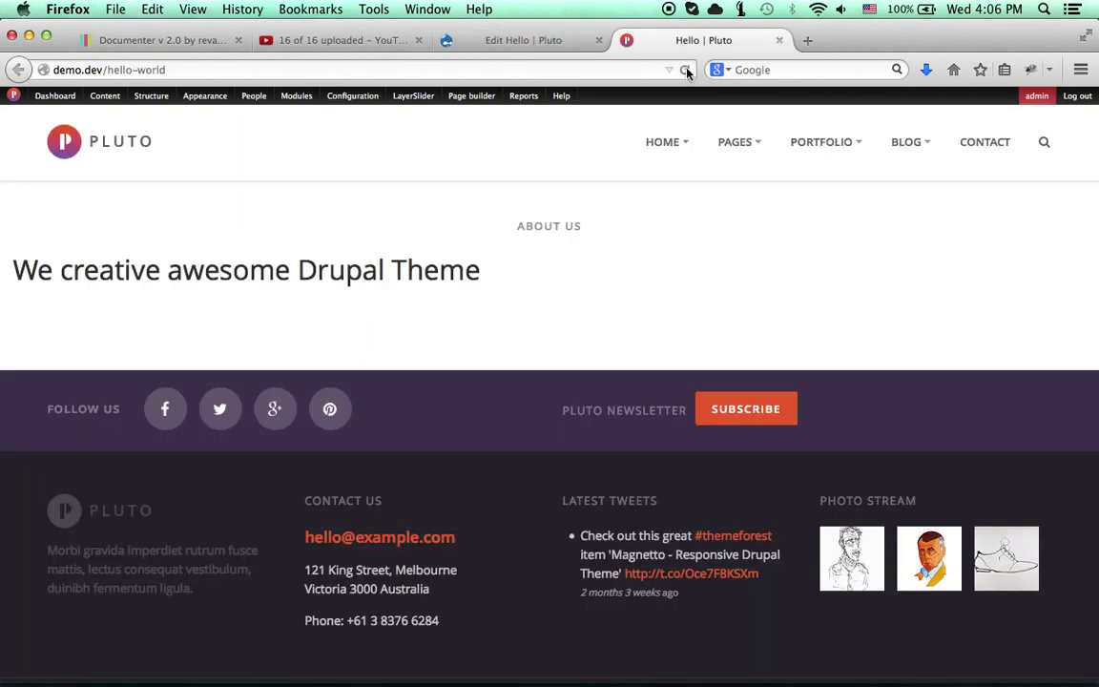
{"action": "left_click", "coordinate": [684, 70]}
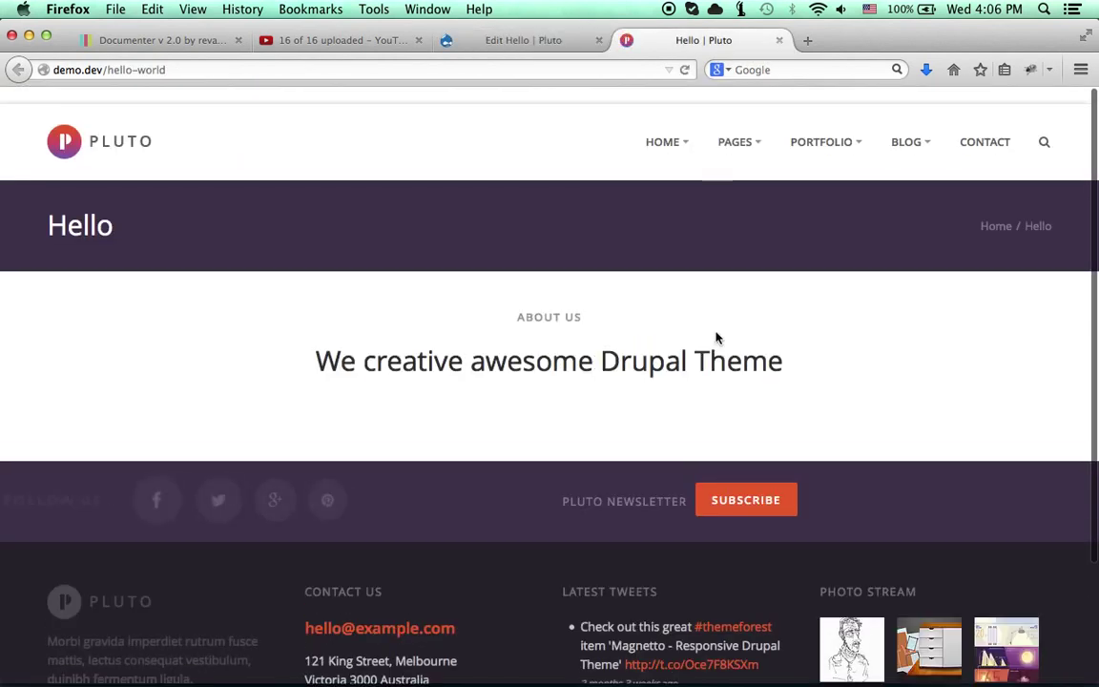
{"action": "left_click_drag", "start_coordinate": [309, 361], "coordinate": [862, 399]}
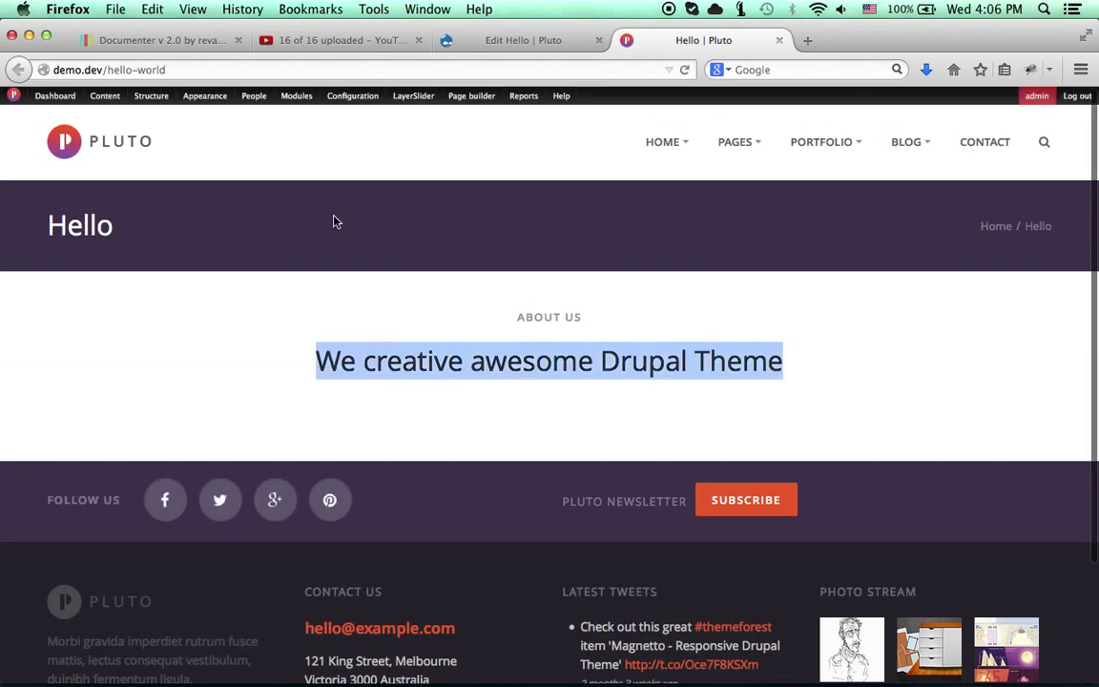
Step: Back in the page editor, add two 6/12 columns side by side below the About Us column
{"action": "left_click", "coordinate": [441, 39]}
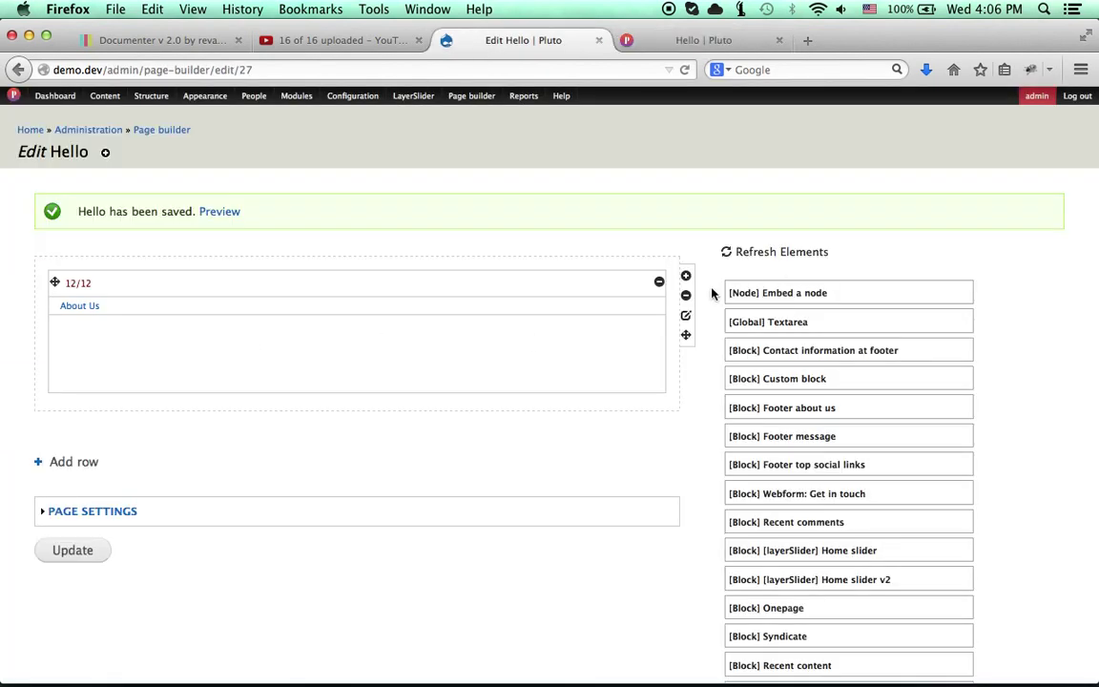
{"action": "left_click", "coordinate": [686, 276]}
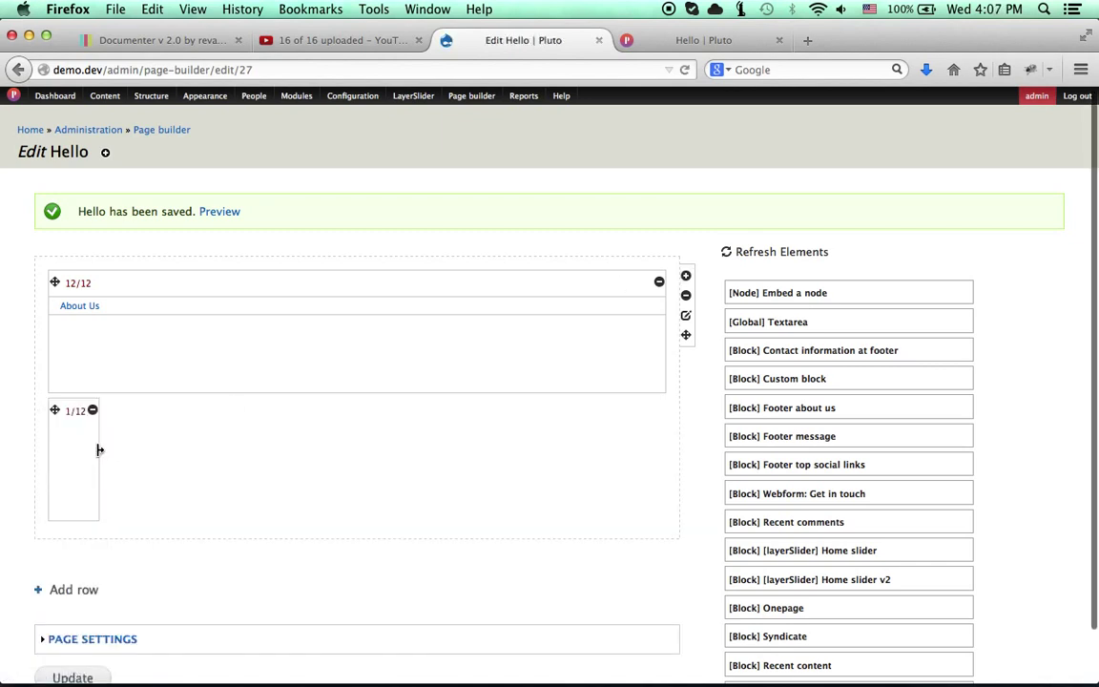
{"action": "left_click_drag", "start_coordinate": [99, 449], "coordinate": [345, 457]}
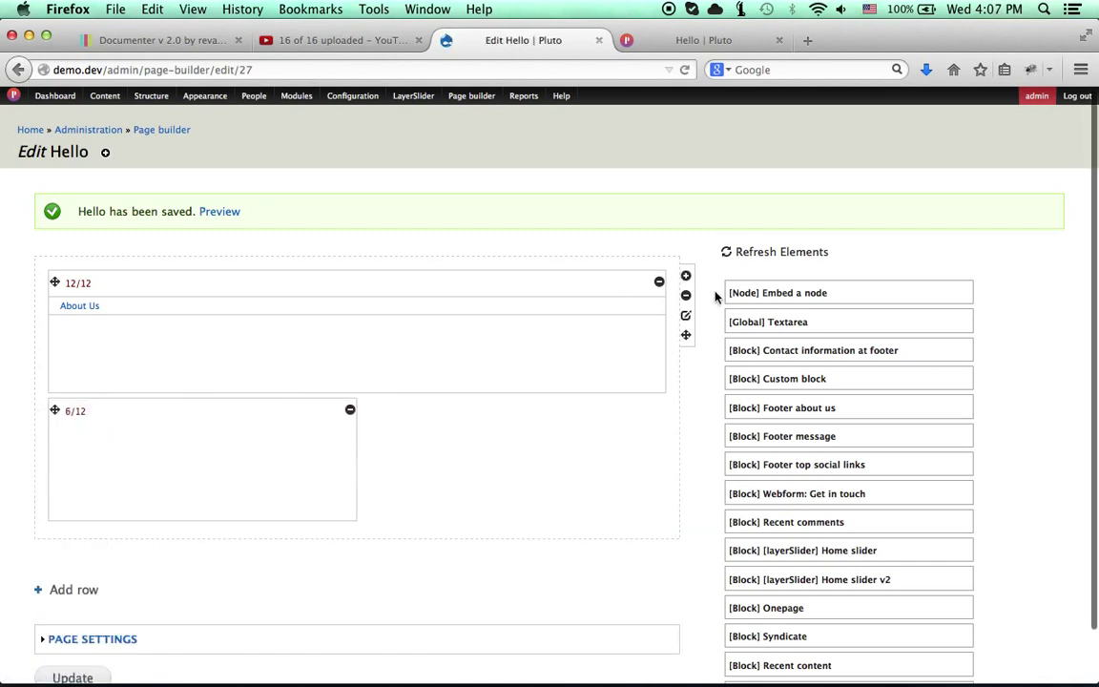
{"action": "left_click", "coordinate": [686, 276]}
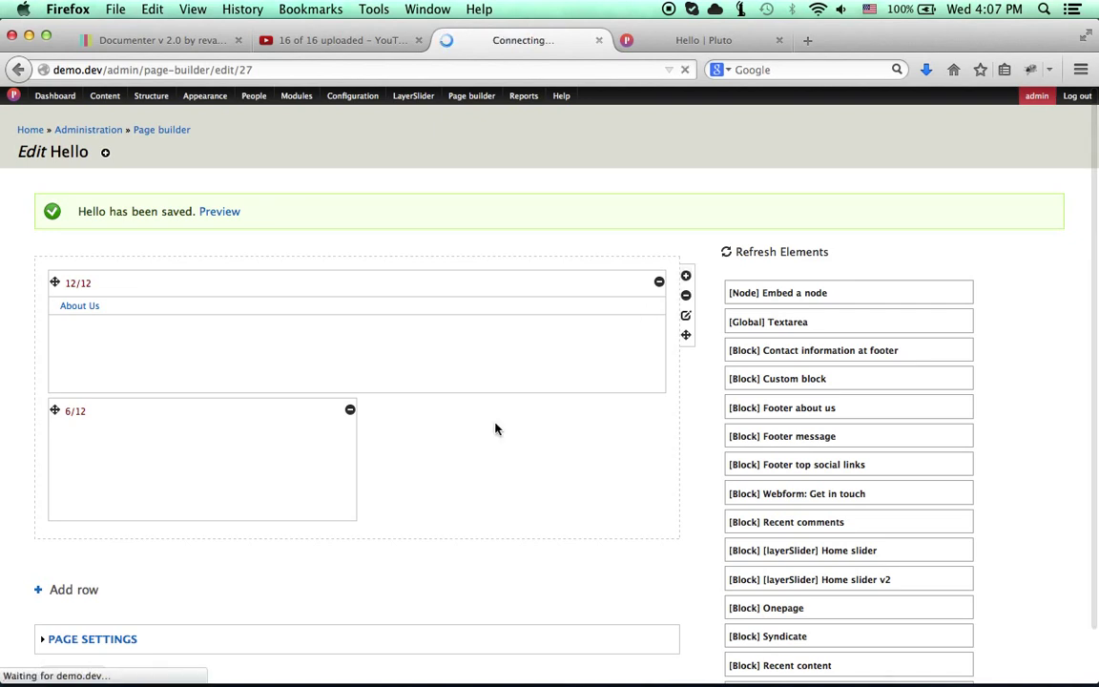
{"action": "left_click_drag", "start_coordinate": [404, 434], "coordinate": [670, 423]}
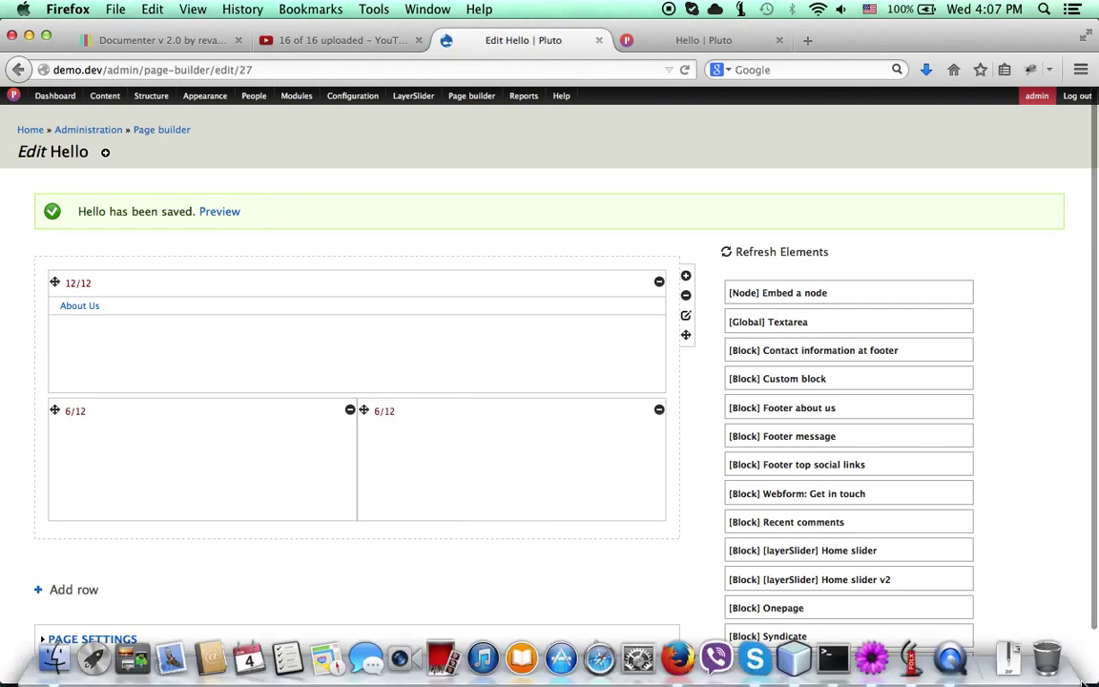
Step: Add a Textarea element to the first 6/12 column and copy the three placeholder paragraphs starting with "Curabitur lacinia" from the TextMate notes
{"action": "left_click_drag", "start_coordinate": [795, 331], "coordinate": [307, 460]}
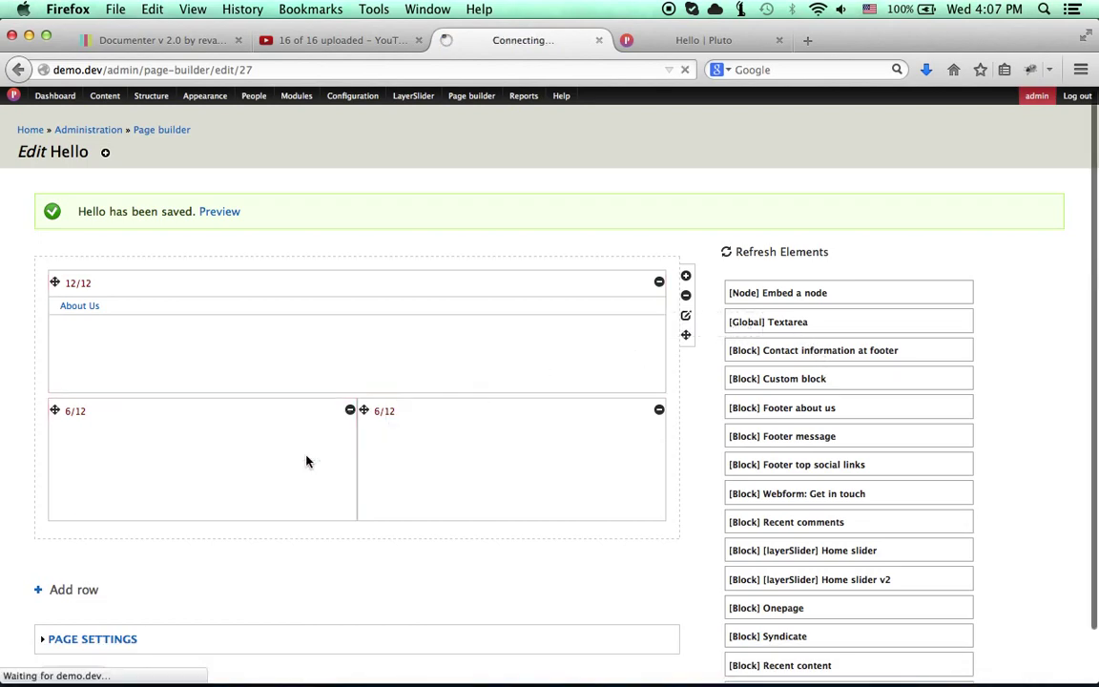
{"action": "left_click", "coordinate": [871, 641]}
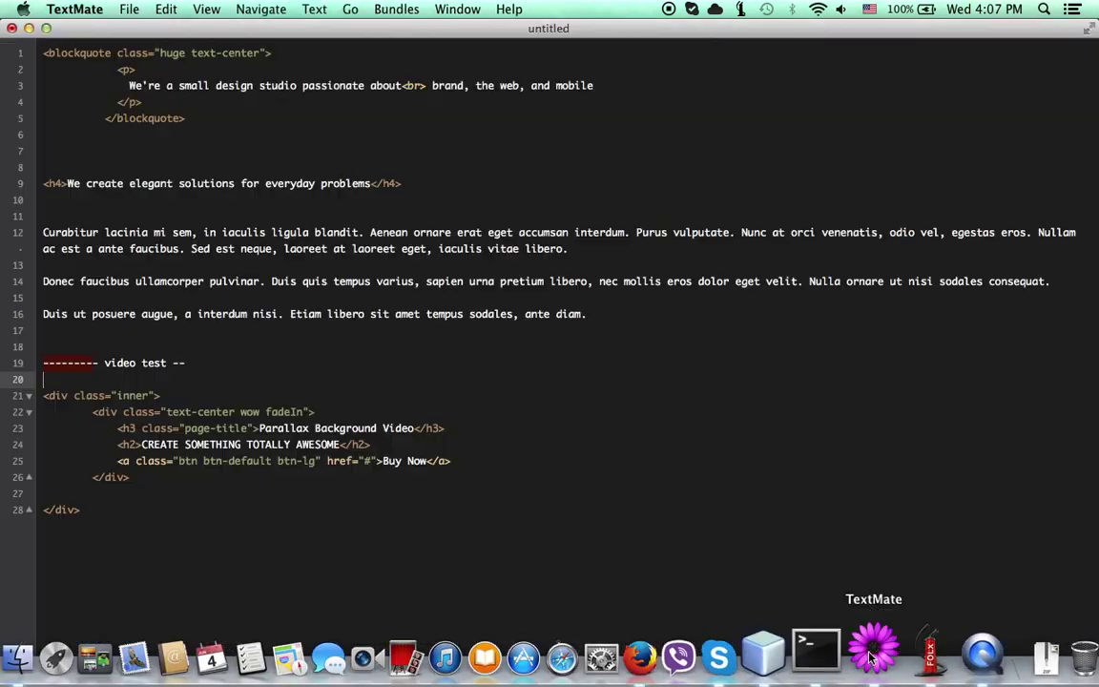
{"action": "left_click", "coordinate": [41, 228]}
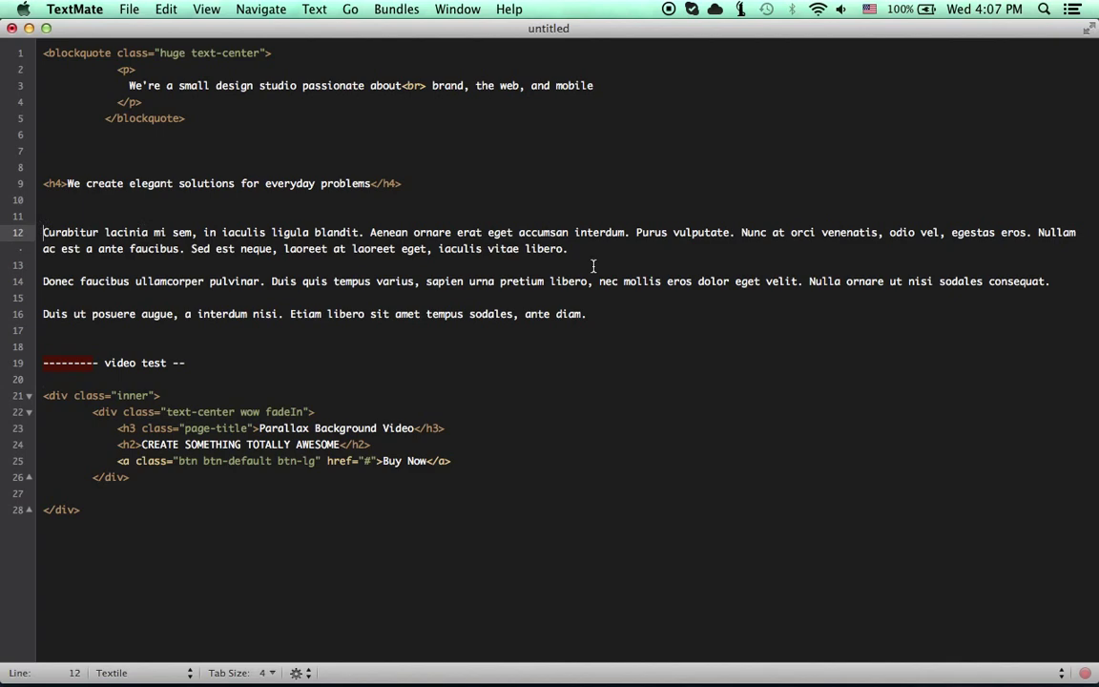
{"action": "left_click", "coordinate": [663, 317], "text": "shift"}
{"action": "key", "text": "super+c"}
{"action": "left_click", "coordinate": [675, 643]}
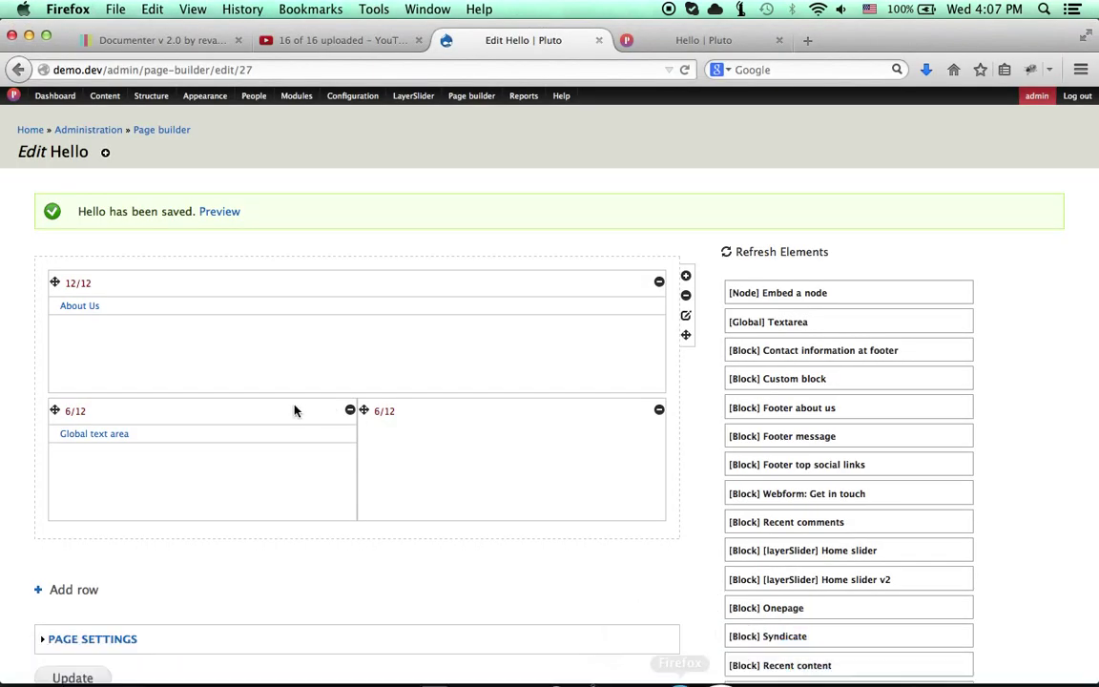
Step: Paste the copied paragraphs into the body of the first column's text area and turn off Show title
{"action": "left_click", "coordinate": [107, 435]}
{"action": "left_click", "coordinate": [383, 392]}
{"action": "key", "text": "super+v"}
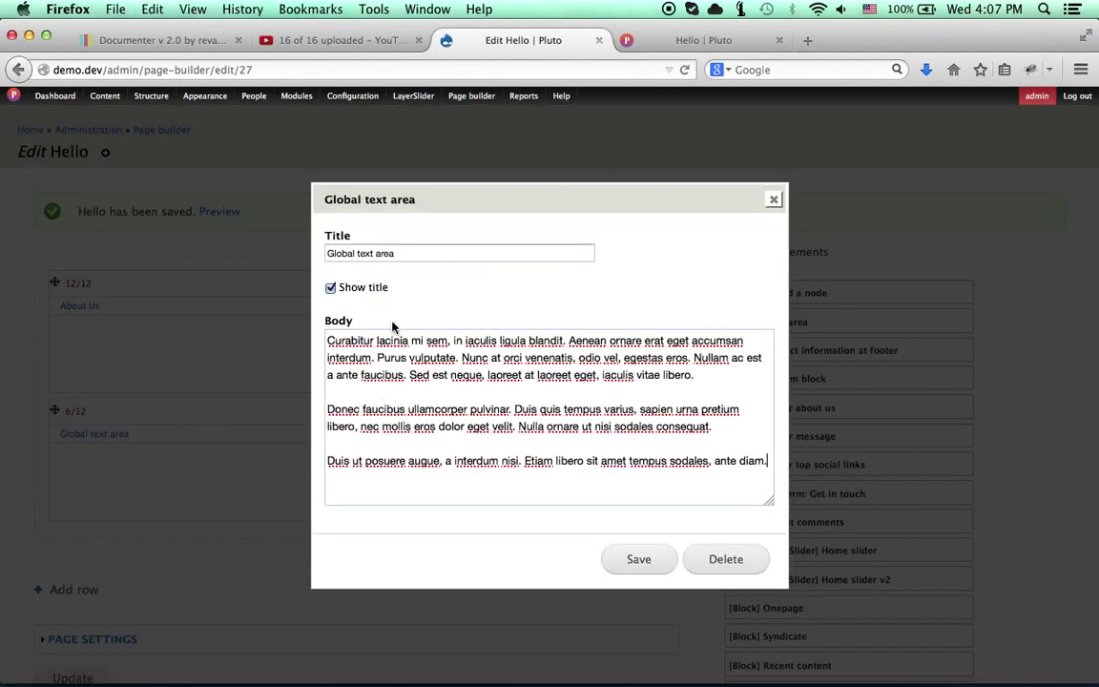
{"action": "left_click", "coordinate": [330, 287]}
Step: Wrap the first column's body text in a single <p>…</p> tag pair and save the element
{"action": "left_click", "coordinate": [410, 340]}
{"action": "key", "text": "super+a"}
{"action": "key", "text": "super+c"}
{"action": "type", "text": "<p>"}
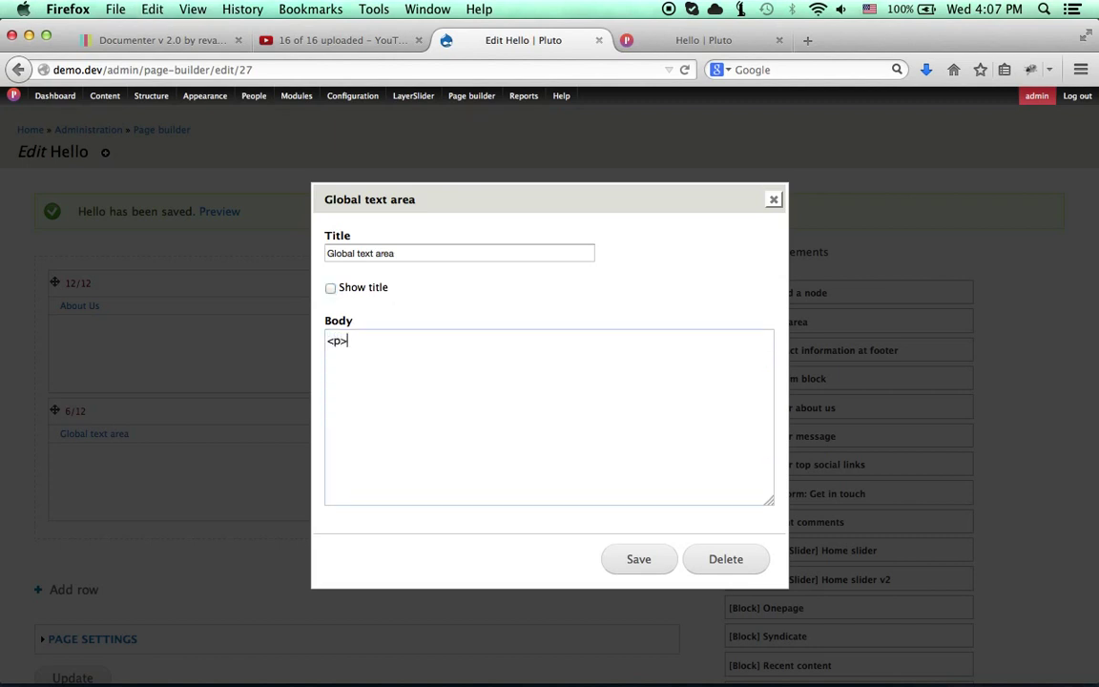
{"action": "key", "text": "super+v"}
{"action": "type", "text": "<"}
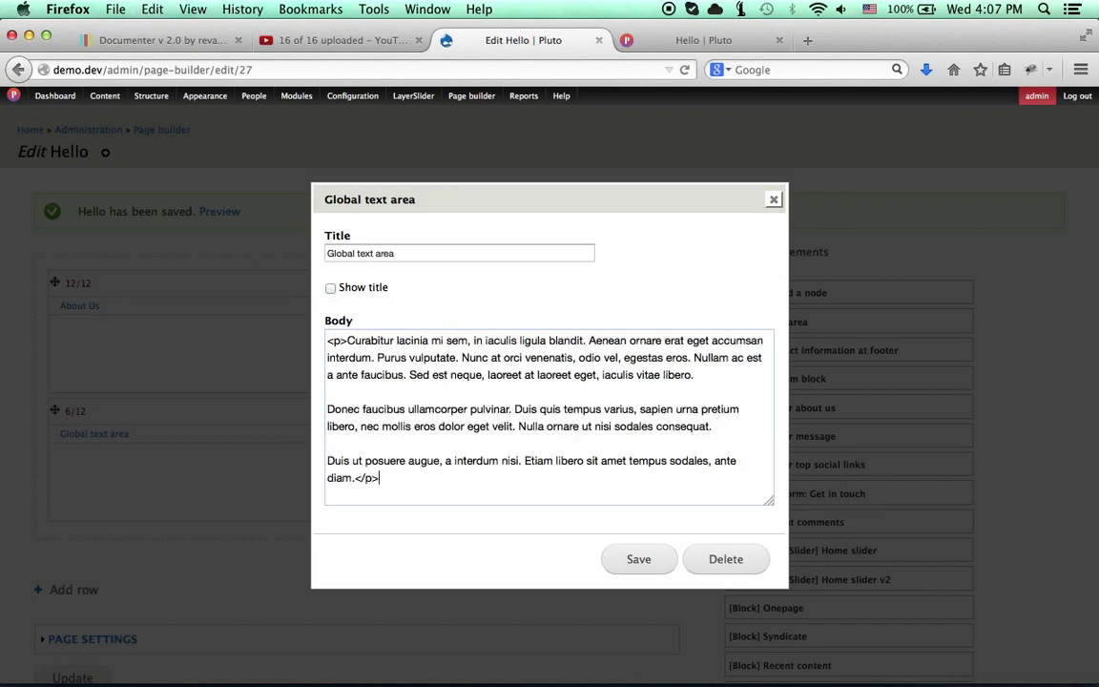
{"action": "left_click", "coordinate": [413, 254]}
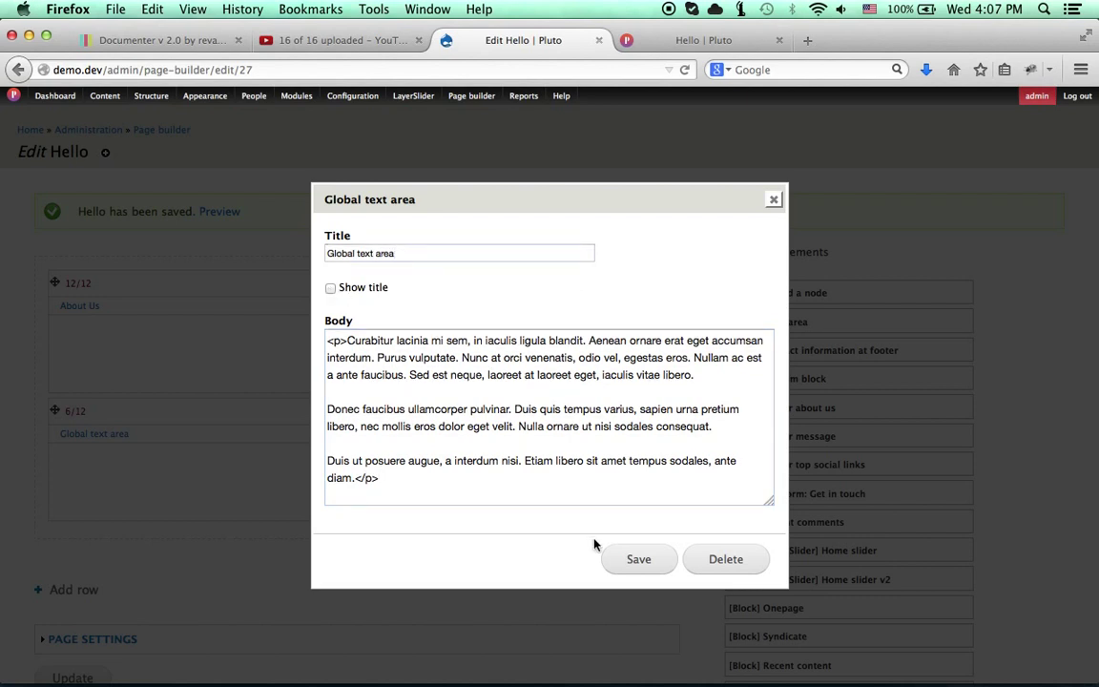
{"action": "left_click", "coordinate": [634, 559]}
Step: Add a Textarea element to the second 6/12 column, turn off Show title and paste the same paragraphs into its body
{"action": "left_click_drag", "start_coordinate": [782, 327], "coordinate": [472, 477]}
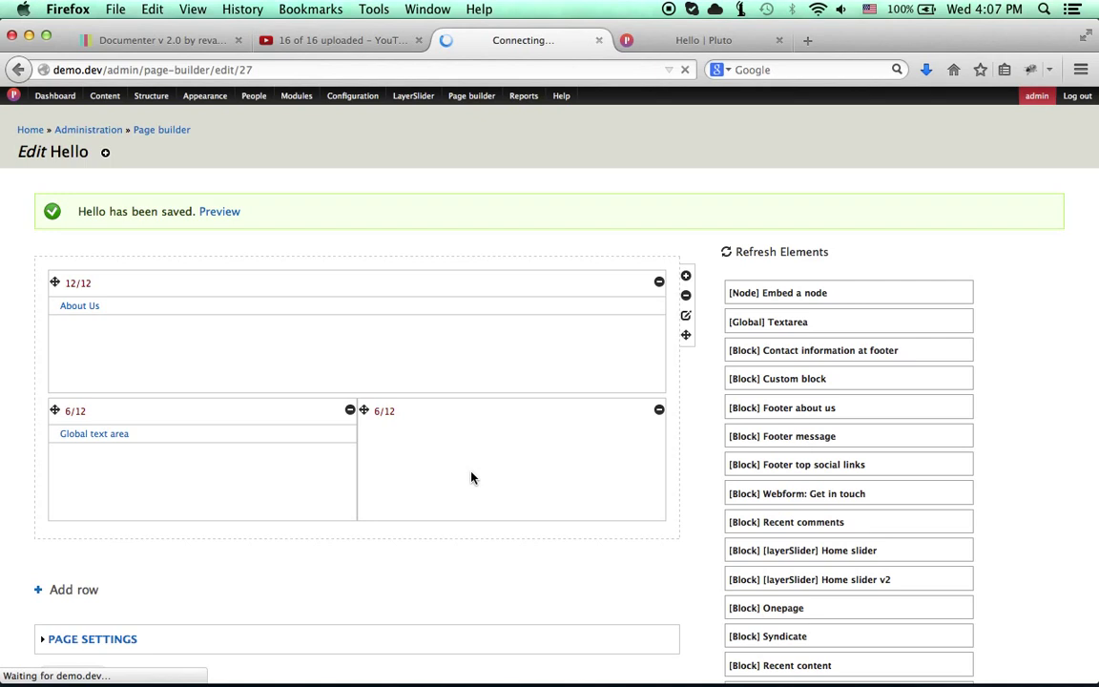
{"action": "left_click", "coordinate": [410, 443]}
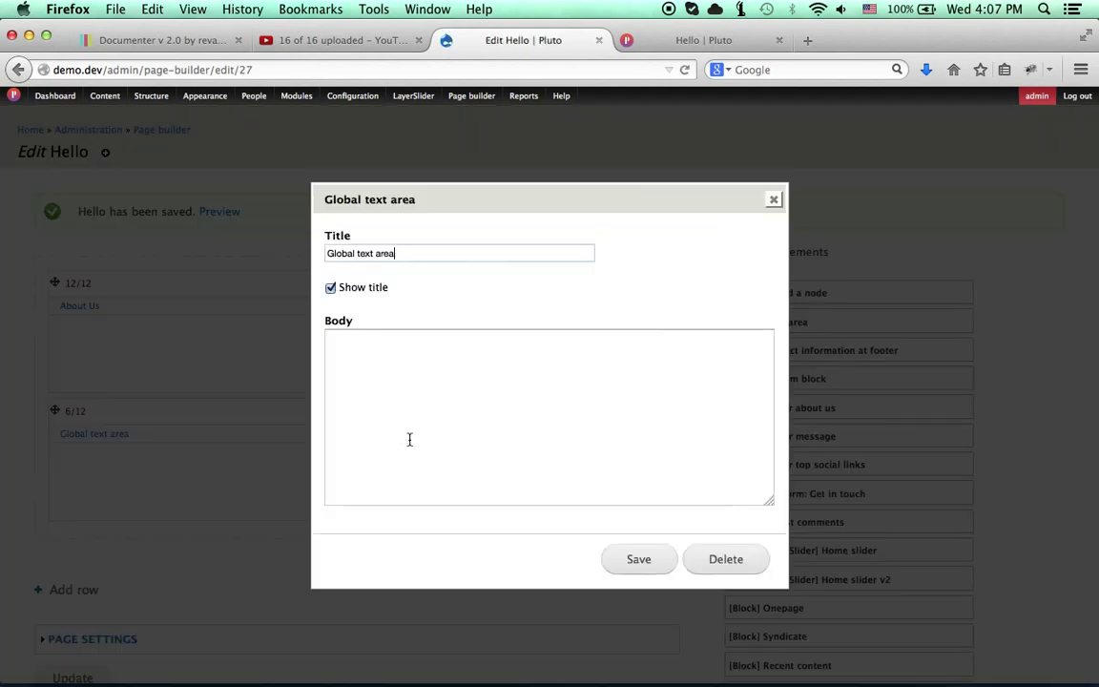
{"action": "left_click", "coordinate": [407, 251]}
{"action": "triple_click", "coordinate": [403, 252]}
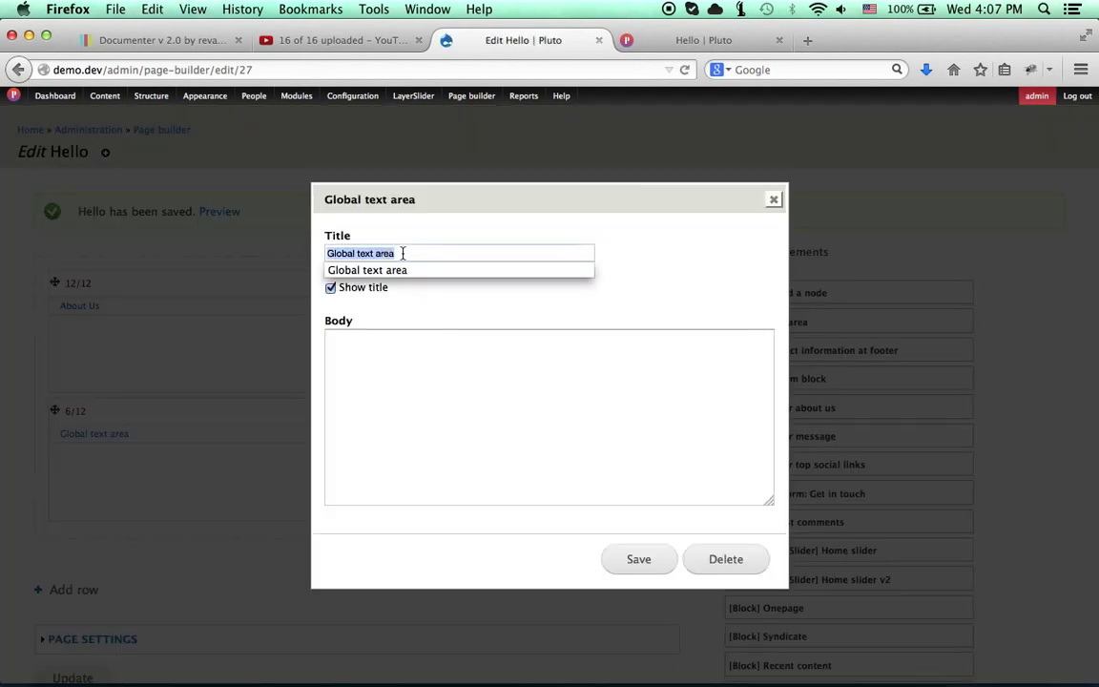
{"action": "left_click", "coordinate": [360, 289]}
{"action": "left_click", "coordinate": [430, 385]}
{"action": "key", "text": "super+v"}
Step: Wrap the second column's body text in one <p>…</p> tag pair, save the element and update the page
{"action": "key", "text": "super+a"}
{"action": "key", "text": "super+c"}
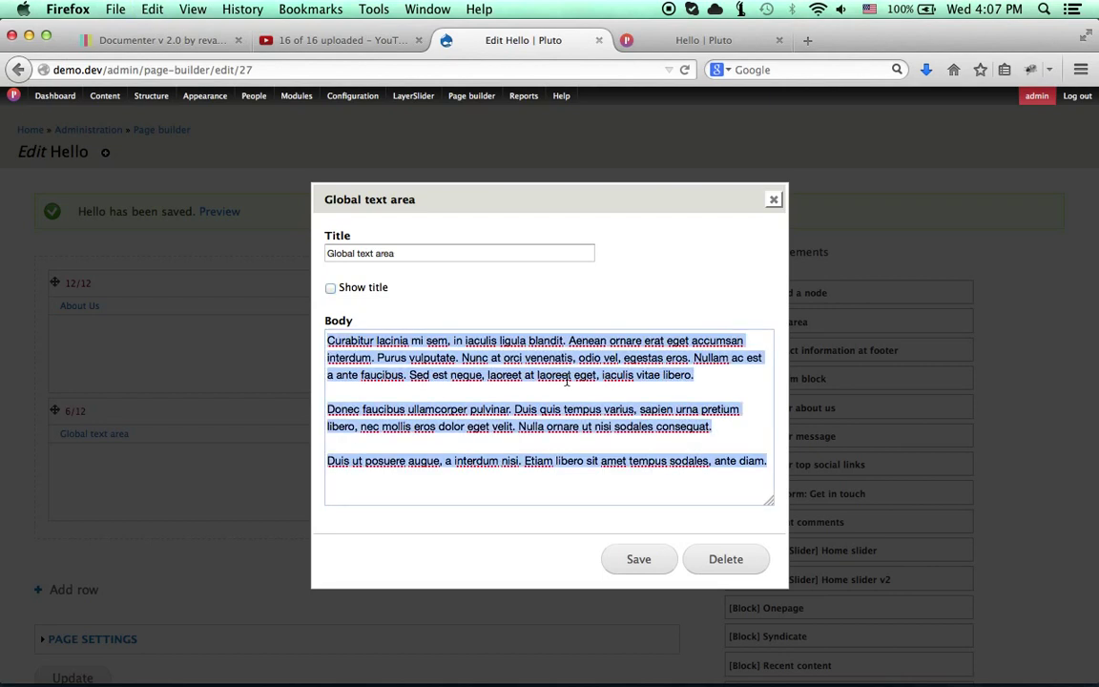
{"action": "type", "text": "<p>"}
{"action": "key", "text": "super+v"}
{"action": "type", "text": "</"}
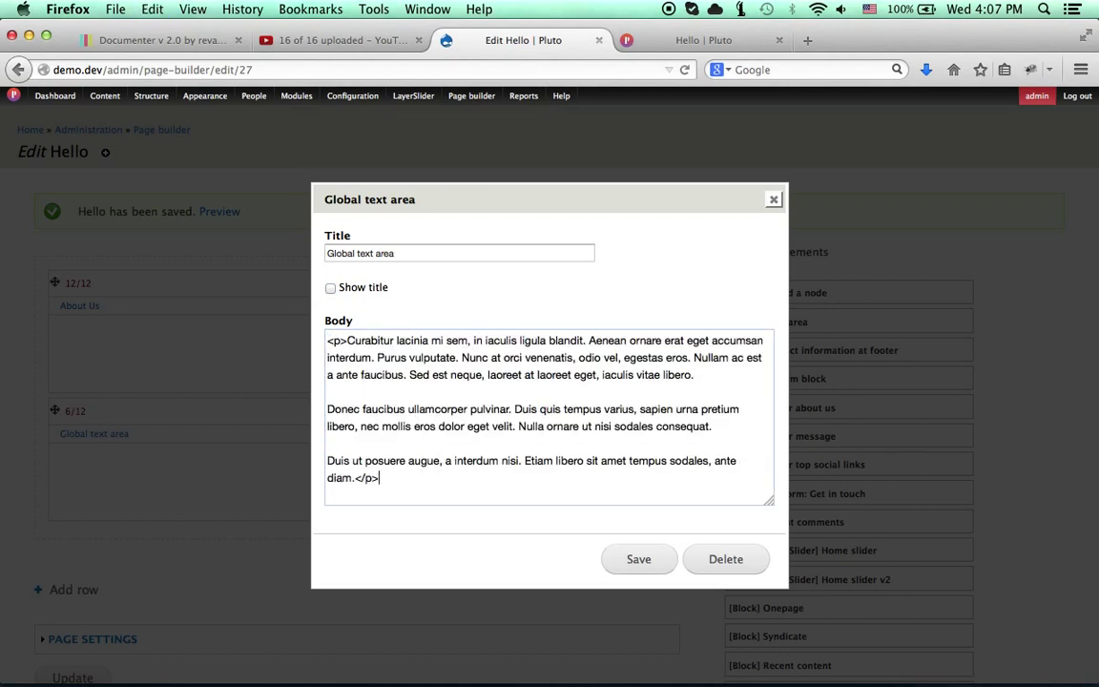
{"action": "left_click", "coordinate": [638, 559]}
{"action": "scroll", "coordinate": [409, 488], "scroll_direction": "down", "scroll_amount": 2}
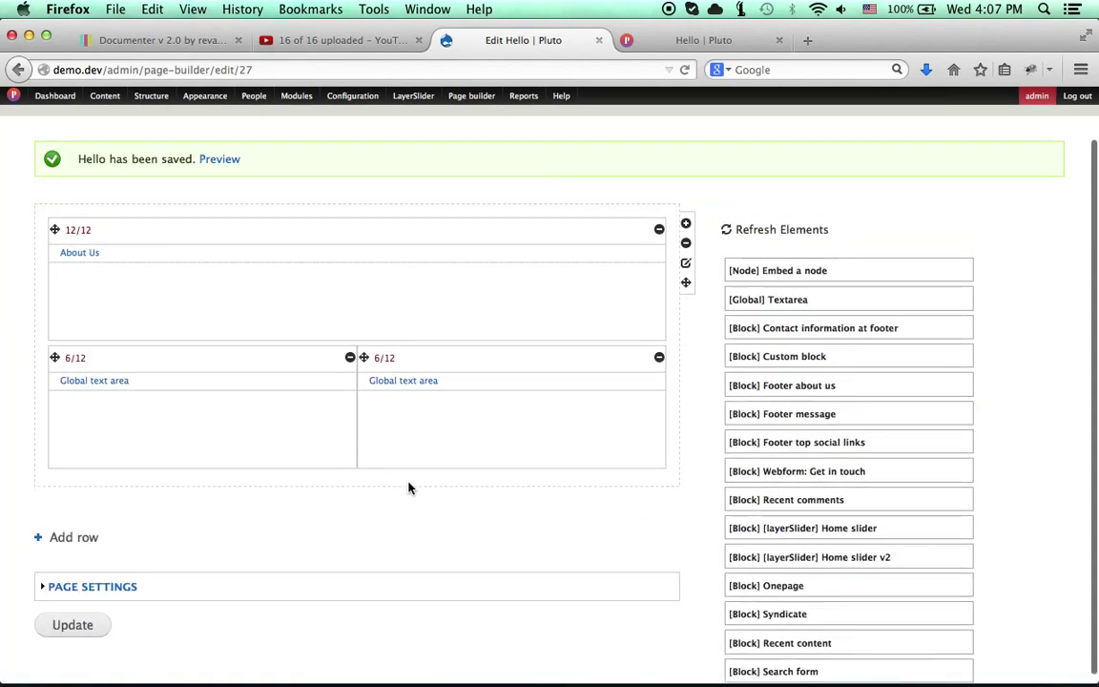
{"action": "left_click", "coordinate": [86, 628]}
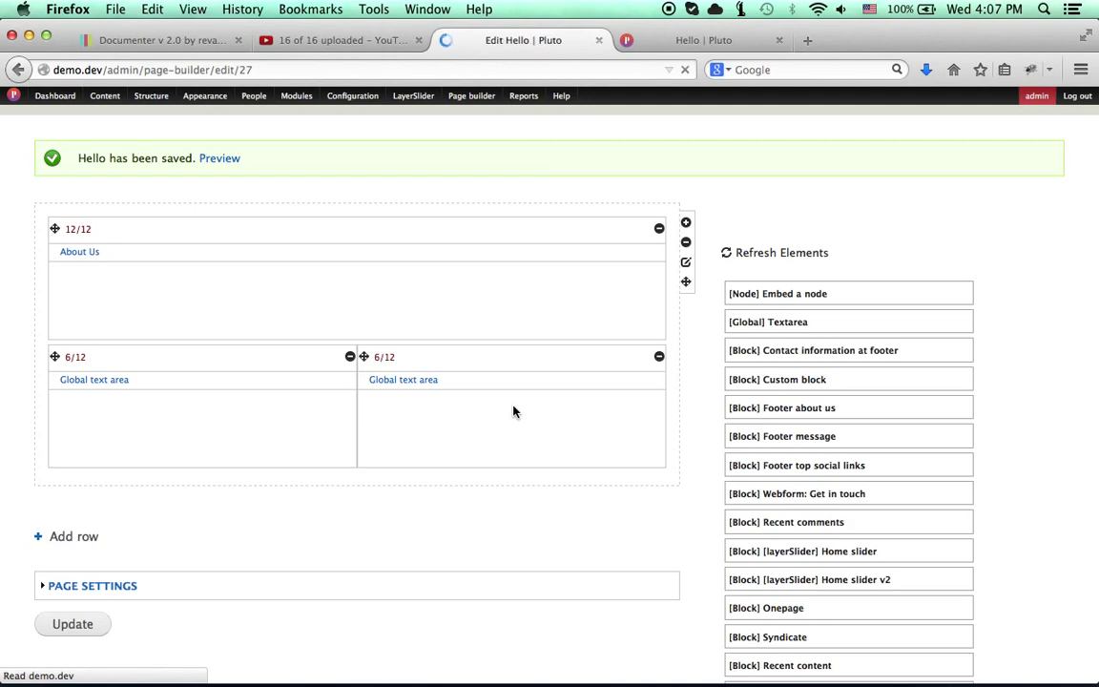
Step: Reload the Hello page preview and check the layout of the two text columns
{"action": "left_click", "coordinate": [696, 41]}
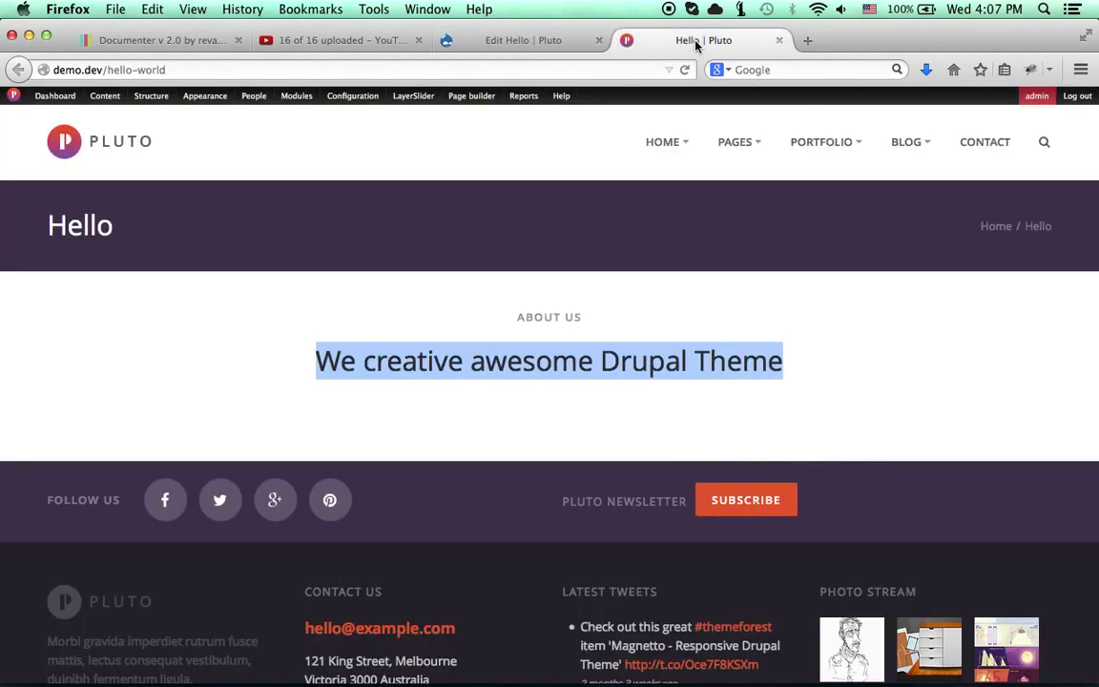
{"action": "left_click", "coordinate": [683, 71]}
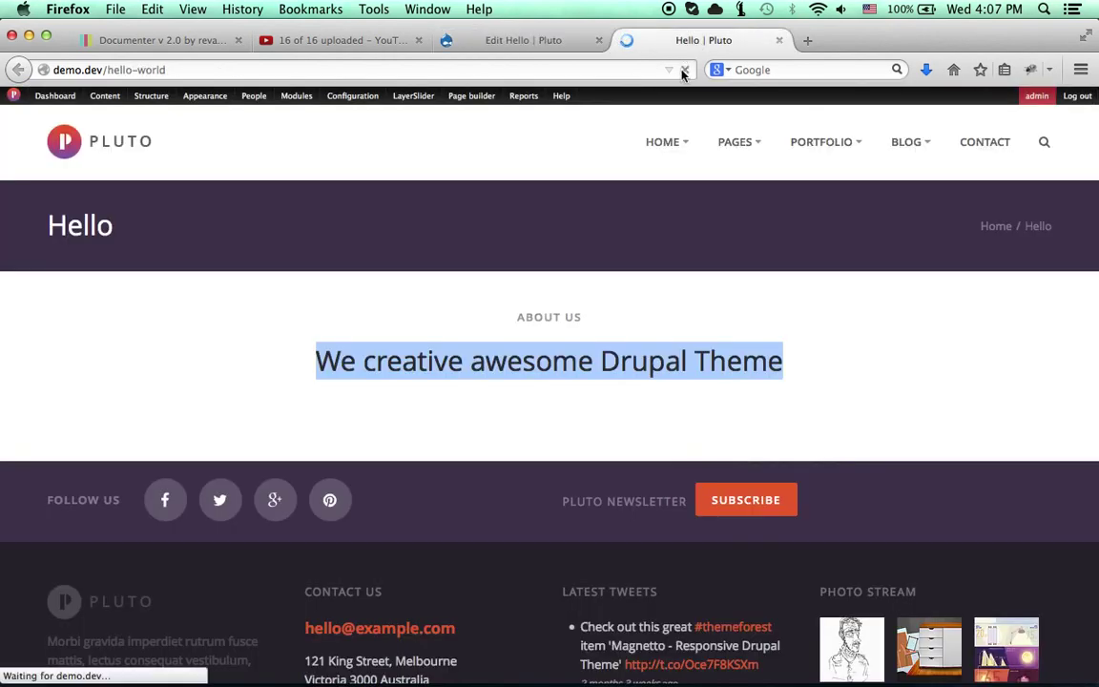
{"action": "scroll", "coordinate": [501, 334], "scroll_direction": "down", "scroll_amount": 5}
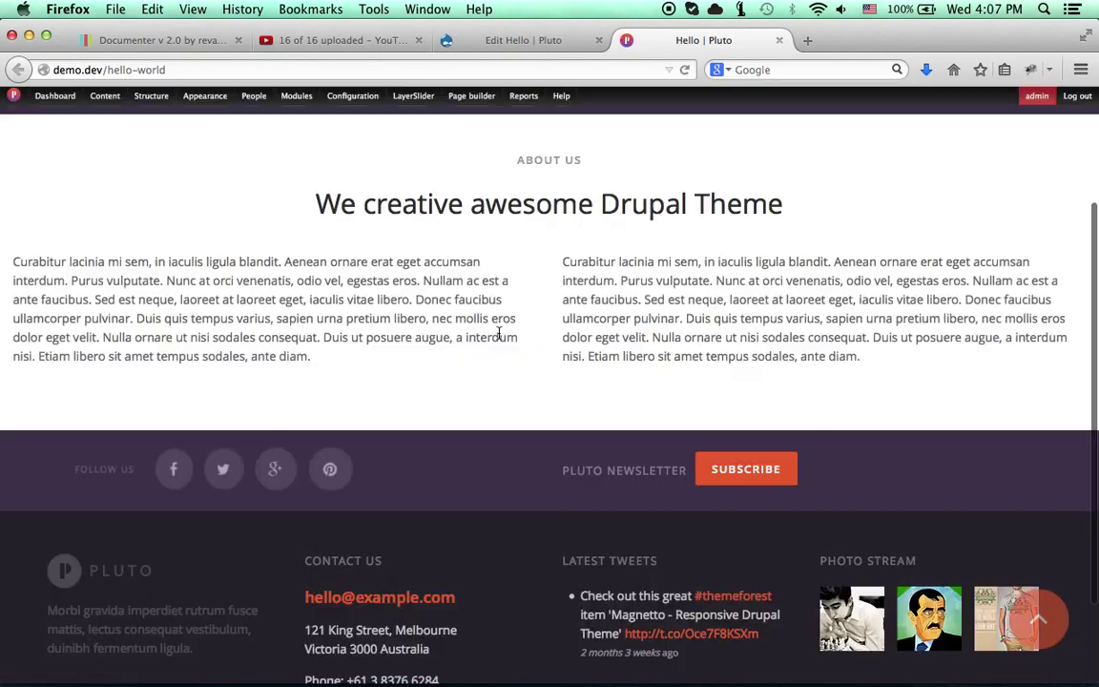
{"action": "scroll", "coordinate": [631, 290], "scroll_direction": "up", "scroll_amount": 1}
{"action": "scroll", "coordinate": [632, 290], "scroll_direction": "up", "scroll_amount": 2}
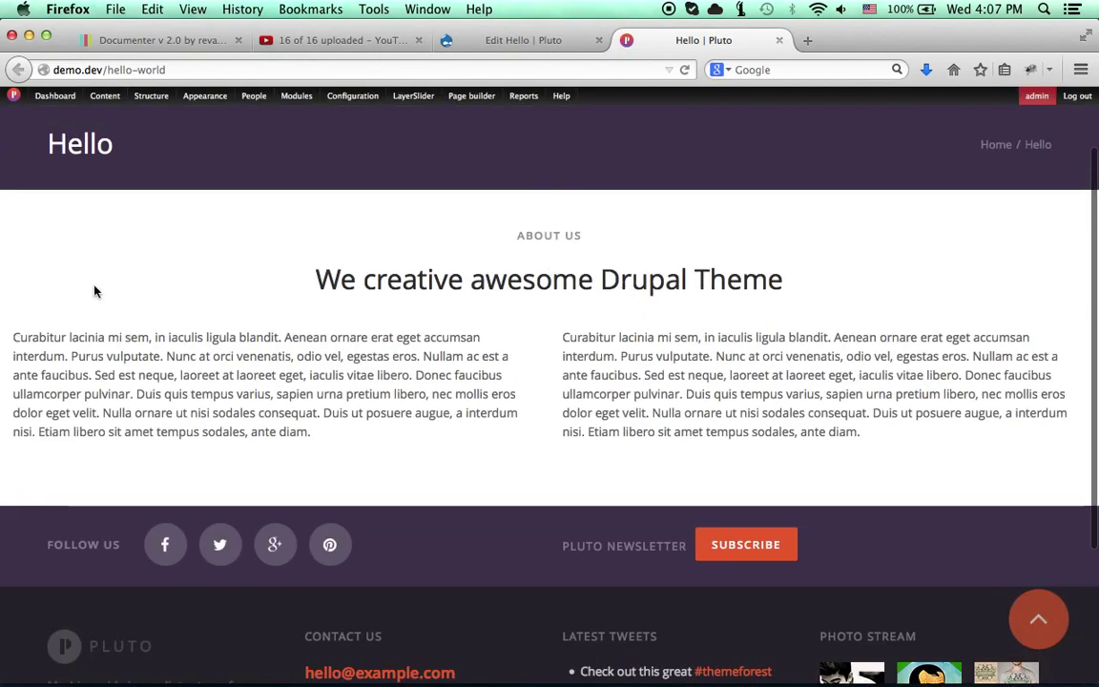
Step: Back in the page editor, set the row's Inner classes to container and update the page
{"action": "left_click", "coordinate": [520, 40]}
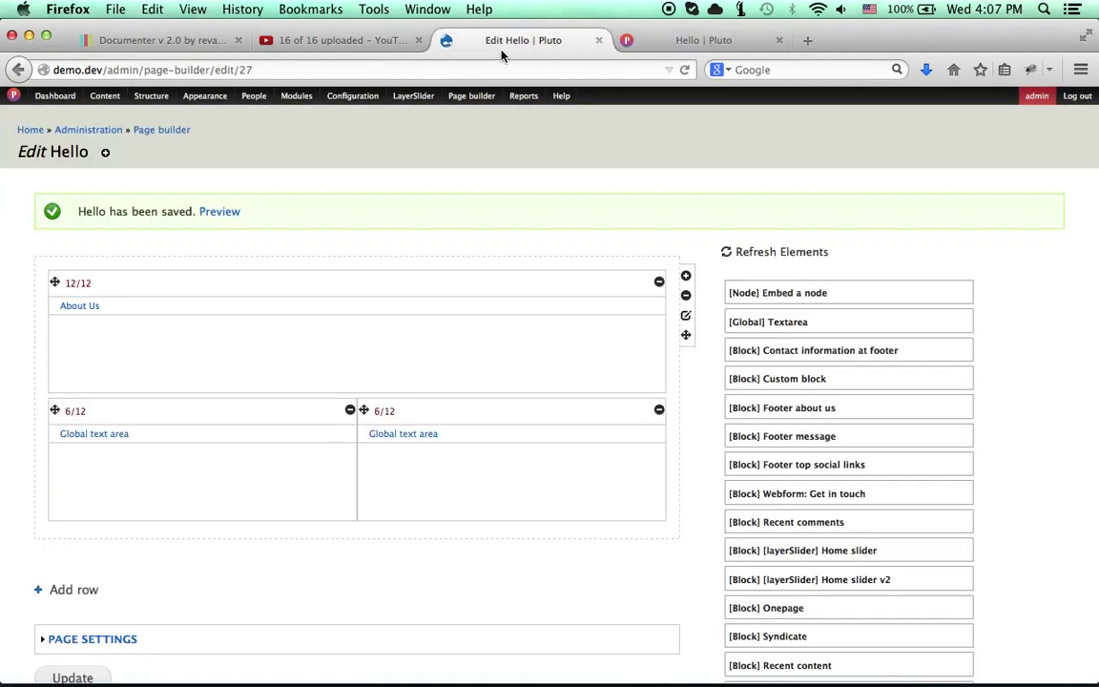
{"action": "left_click", "coordinate": [686, 315]}
{"action": "scroll", "coordinate": [221, 398], "scroll_direction": "down", "scroll_amount": 3}
{"action": "scroll", "coordinate": [220, 401], "scroll_direction": "down", "scroll_amount": 4}
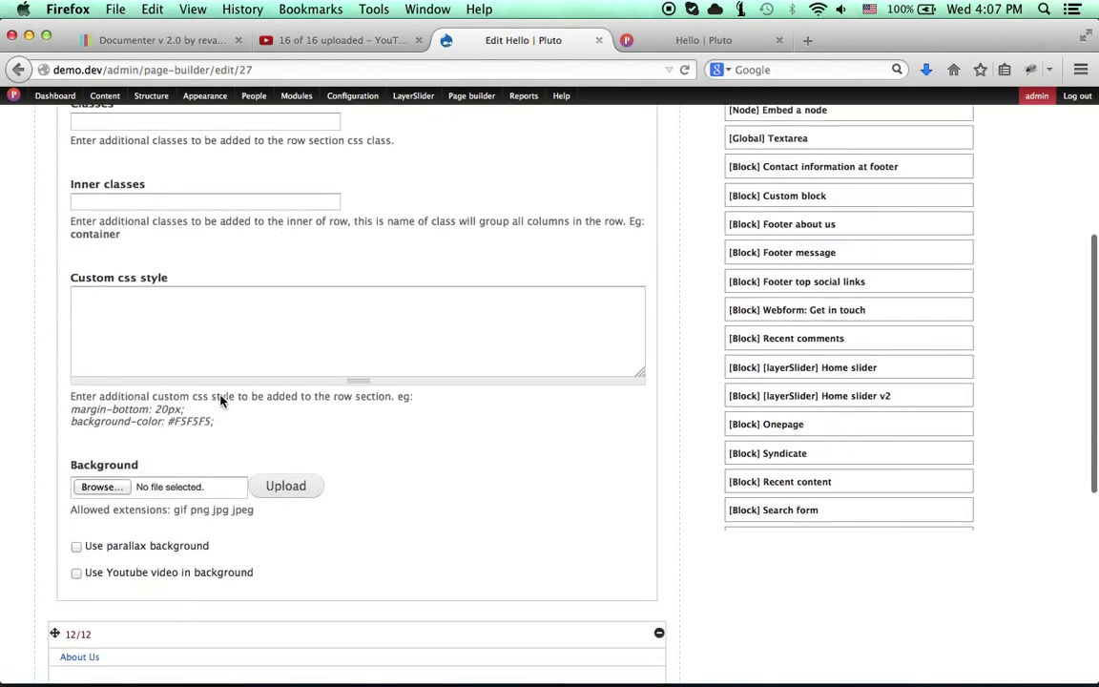
{"action": "scroll", "coordinate": [221, 401], "scroll_direction": "up", "scroll_amount": 4}
{"action": "scroll", "coordinate": [218, 391], "scroll_direction": "up", "scroll_amount": 1}
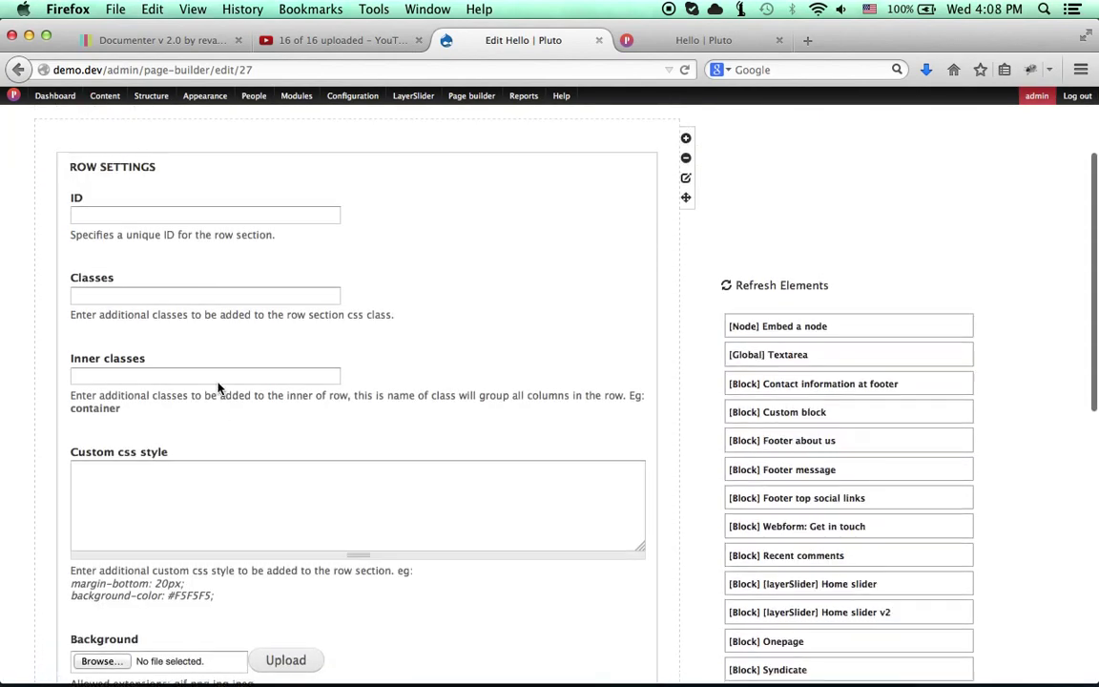
{"action": "left_click", "coordinate": [158, 303]}
{"action": "left_click", "coordinate": [162, 381]}
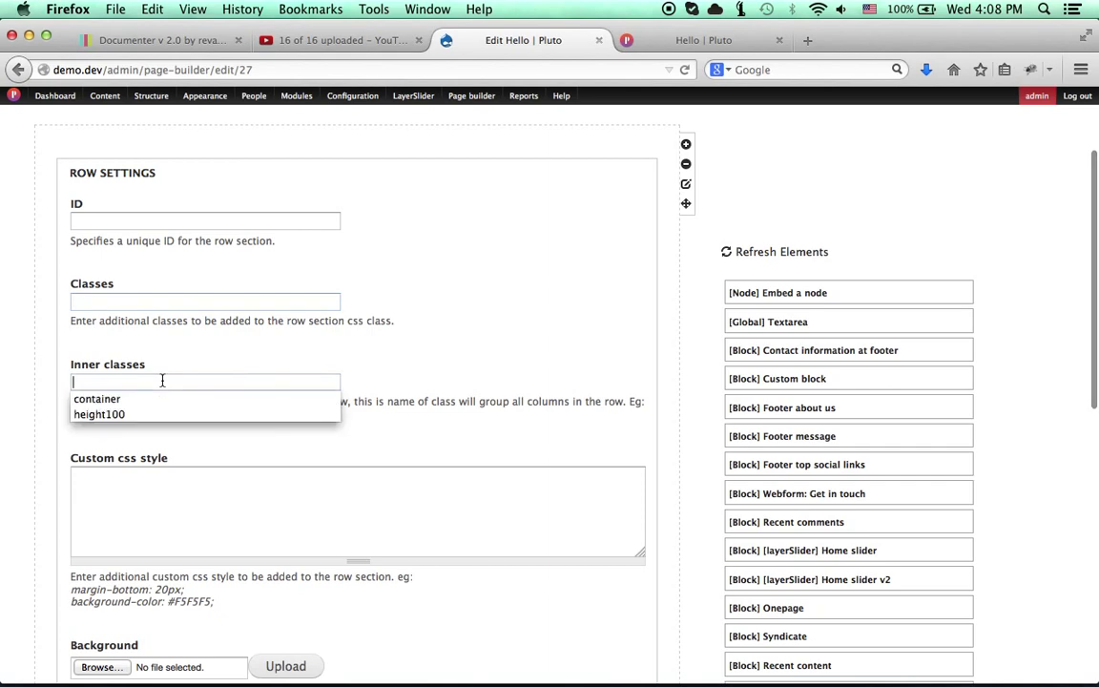
{"action": "left_click", "coordinate": [162, 395]}
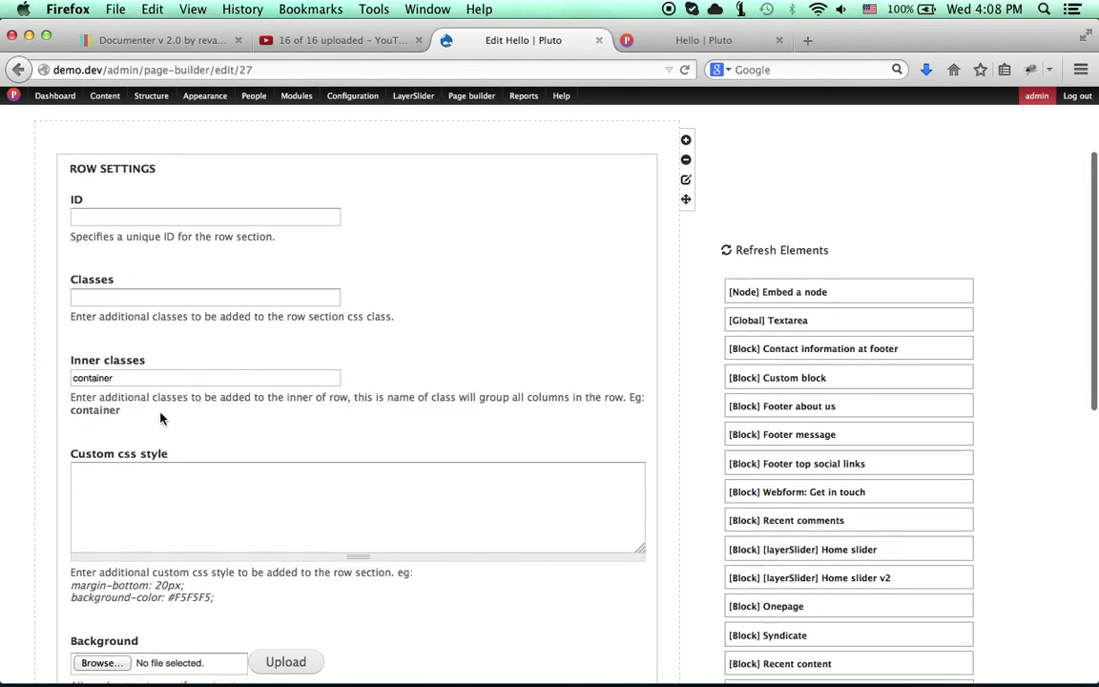
{"action": "scroll", "coordinate": [162, 458], "scroll_direction": "down", "scroll_amount": 10}
{"action": "scroll", "coordinate": [101, 582], "scroll_direction": "down", "scroll_amount": 3}
{"action": "left_click", "coordinate": [84, 630]}
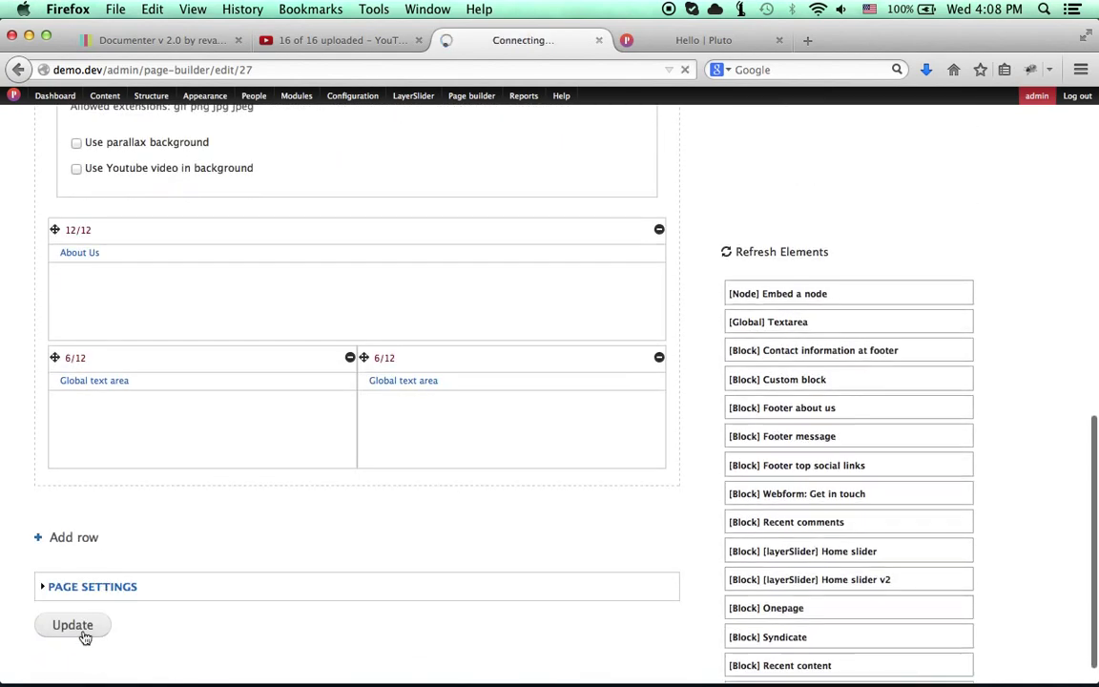
Step: Reload the Hello page preview and check the side margins of the text columns
{"action": "left_click", "coordinate": [679, 46]}
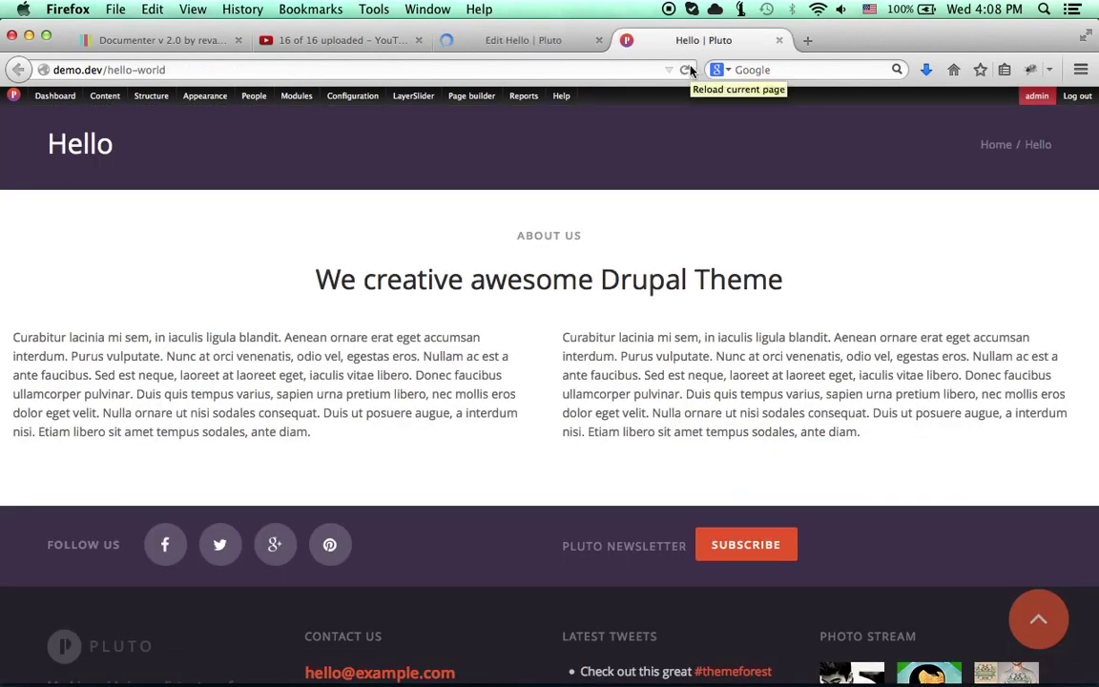
{"action": "left_click", "coordinate": [687, 69]}
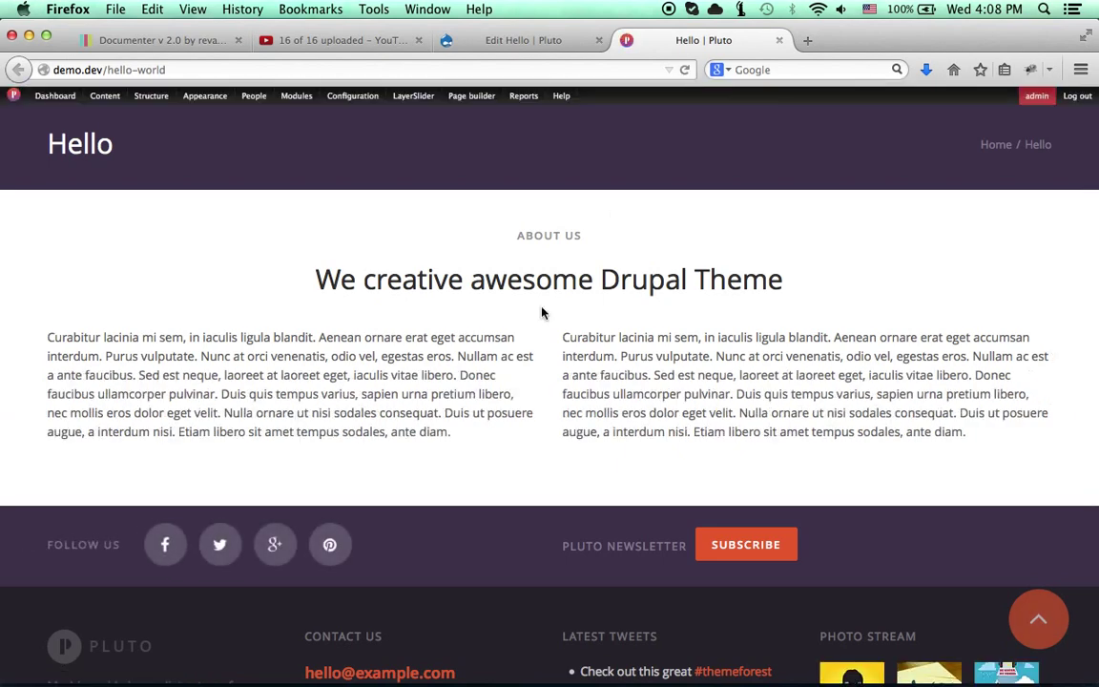
{"action": "scroll", "coordinate": [542, 313], "scroll_direction": "down", "scroll_amount": 3}
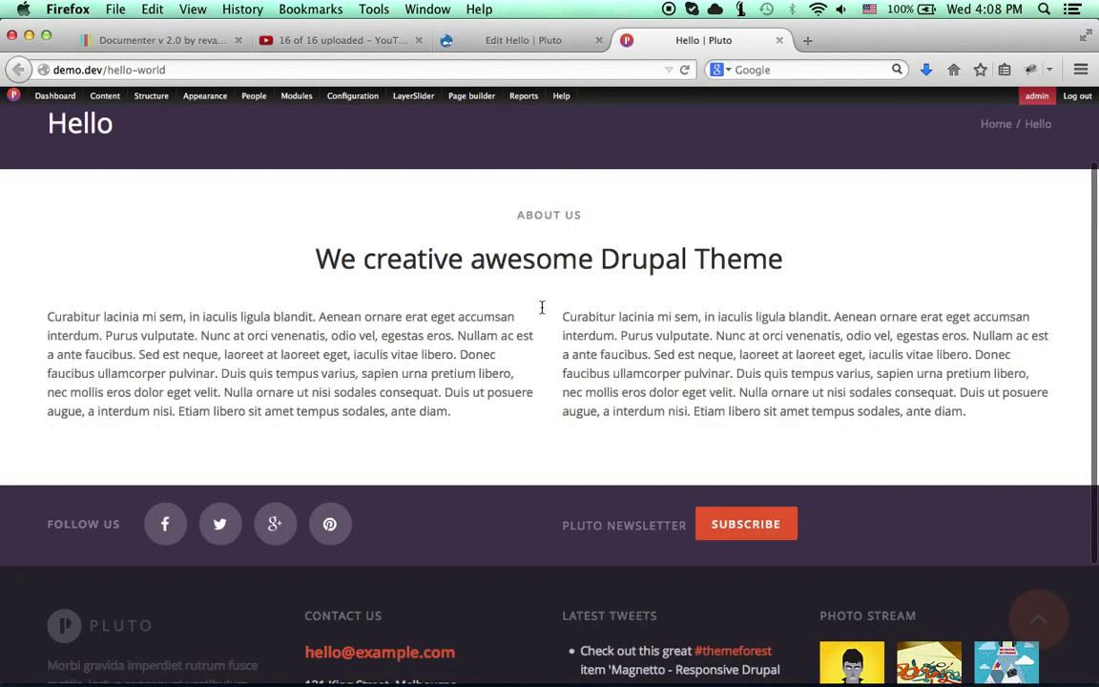
{"action": "scroll", "coordinate": [542, 306], "scroll_direction": "up", "scroll_amount": 3}
Step: Return to the page editor and add a second row with a 12/12 column containing a Textarea element
{"action": "left_click", "coordinate": [485, 41]}
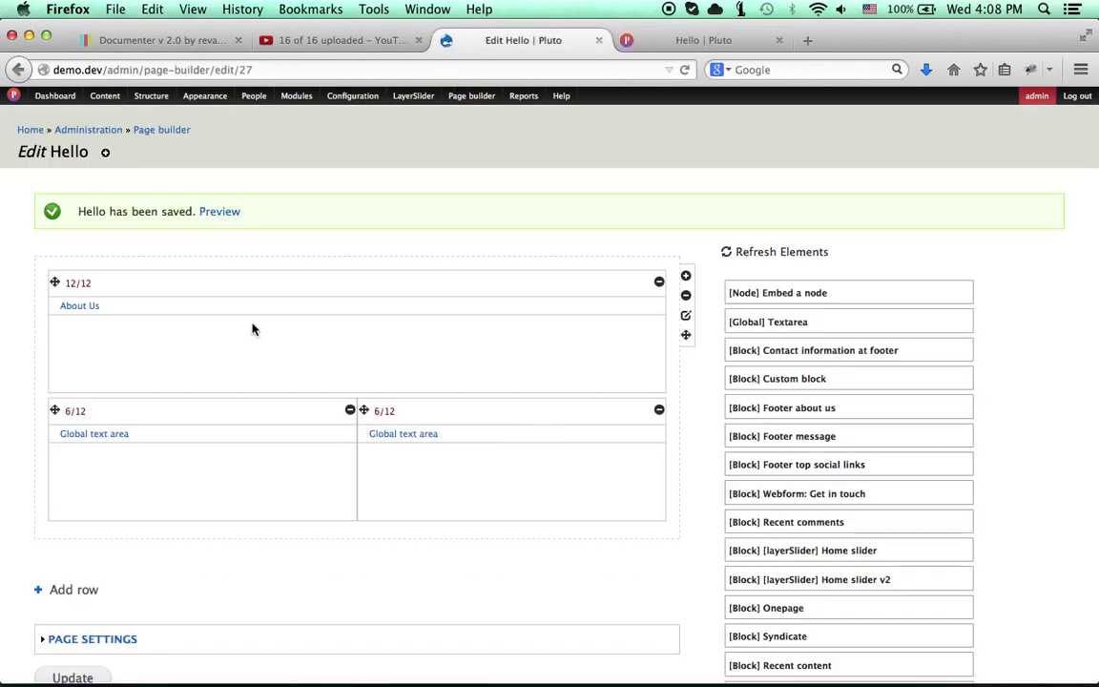
{"action": "left_click", "coordinate": [83, 540]}
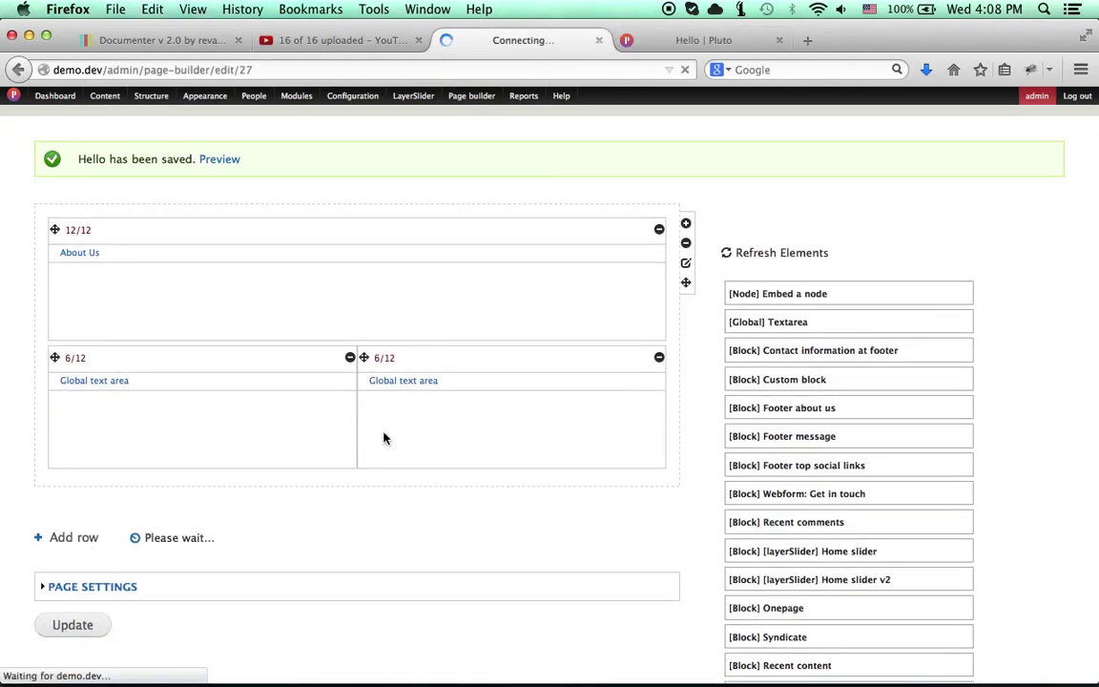
{"action": "scroll", "coordinate": [383, 437], "scroll_direction": "down", "scroll_amount": 2}
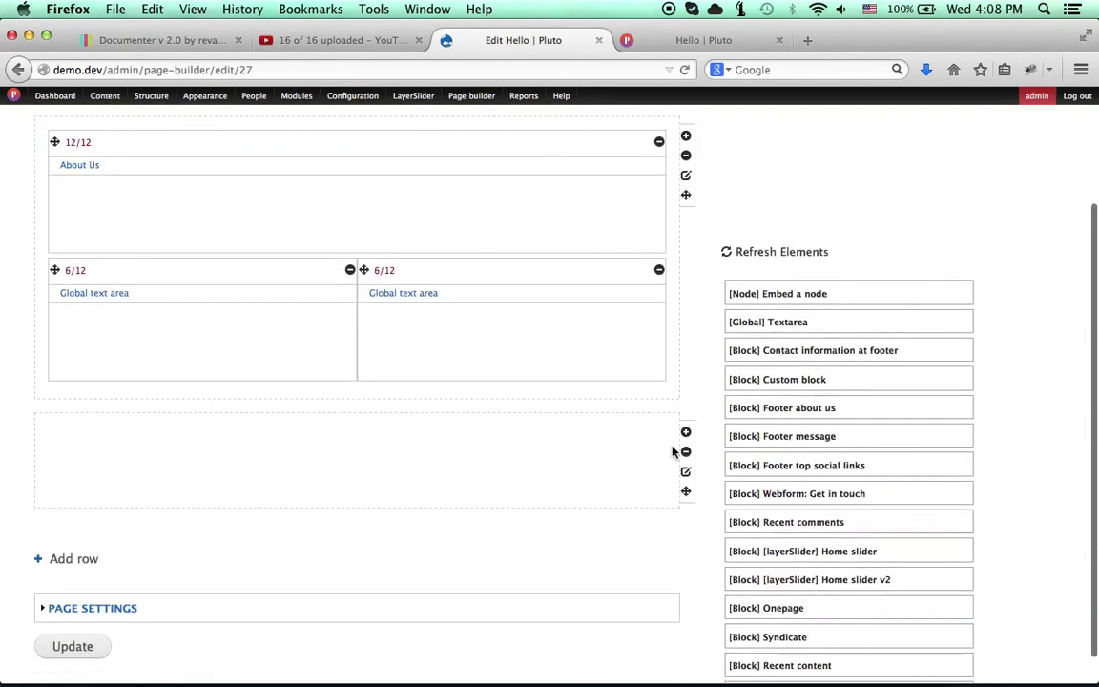
{"action": "left_click", "coordinate": [685, 431]}
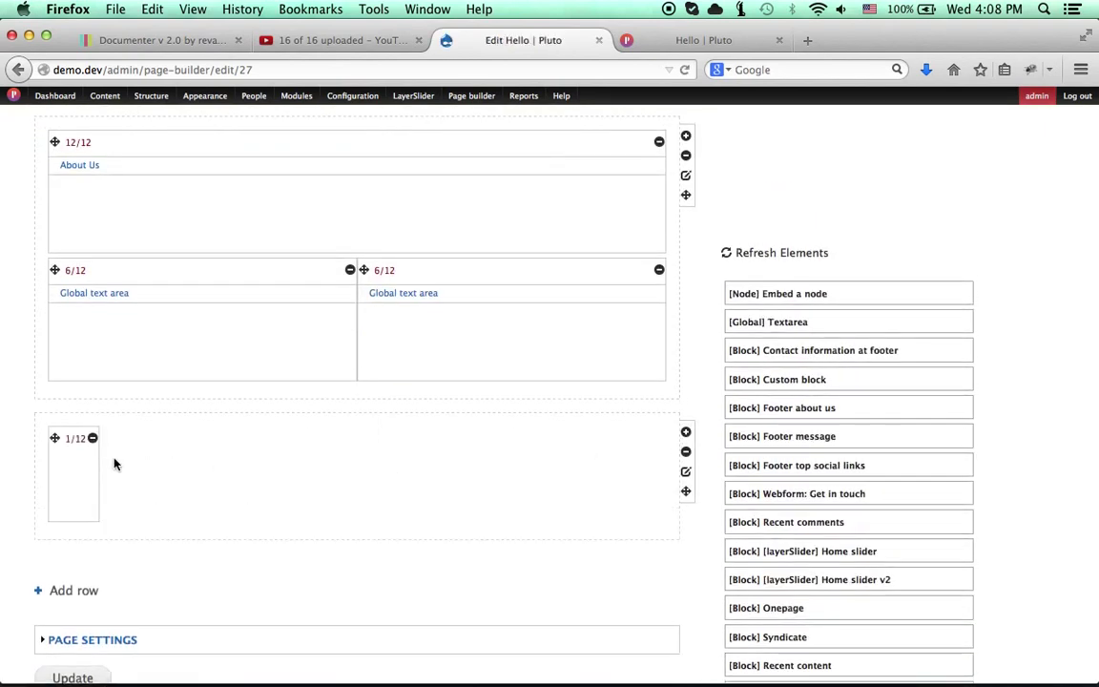
{"action": "left_click_drag", "start_coordinate": [108, 455], "coordinate": [650, 462]}
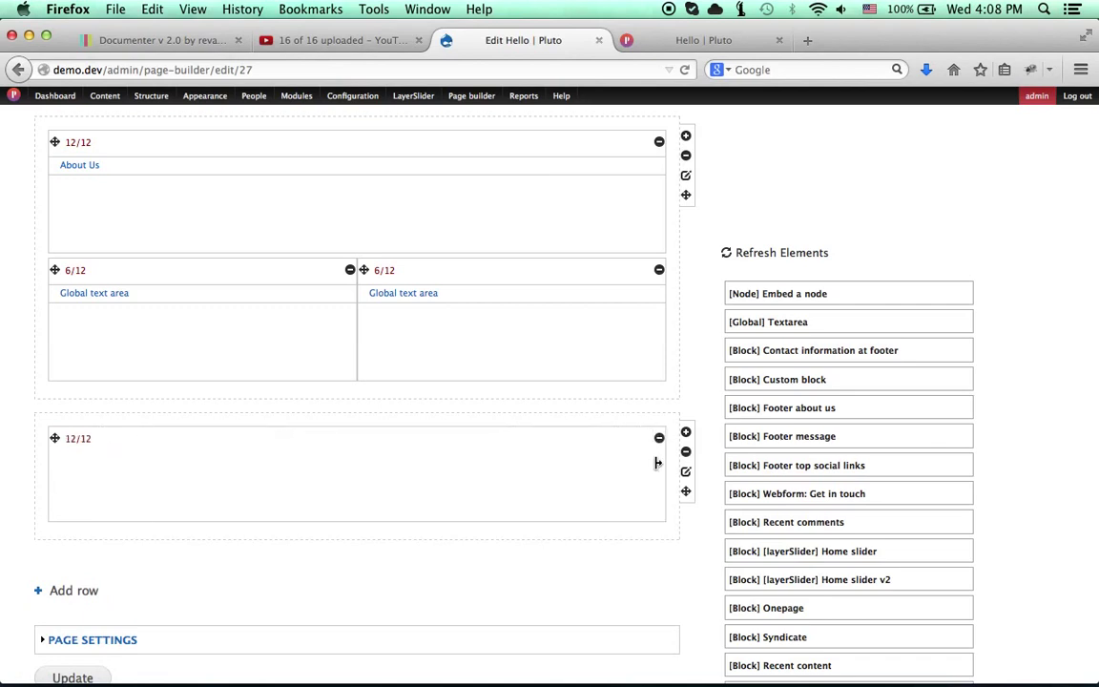
{"action": "left_click_drag", "start_coordinate": [802, 322], "coordinate": [361, 481]}
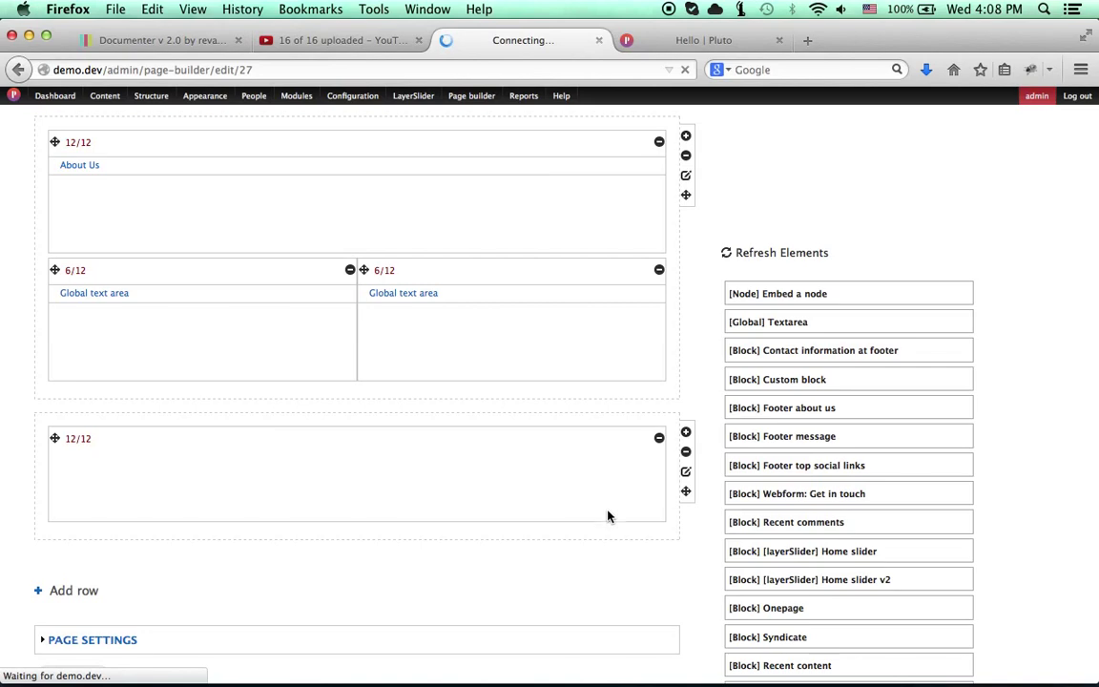
{"action": "mouse_move", "coordinate": [759, 673]}
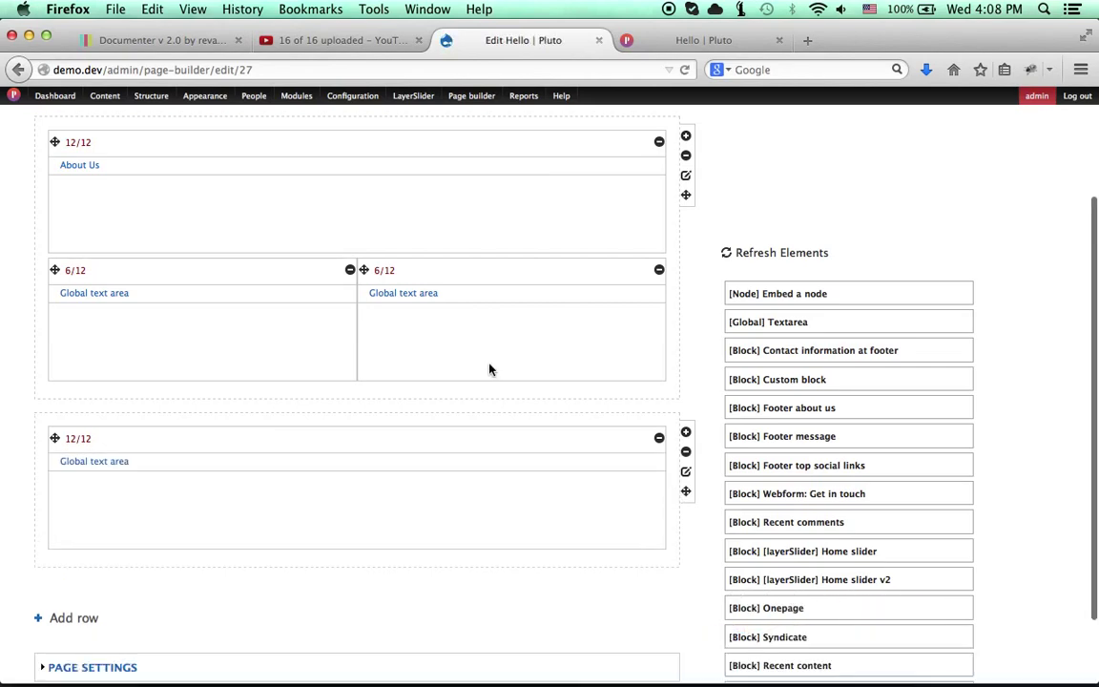
Step: Switch to TextMate and copy the HTML block under "video test", from the opening inner div to its closing tag
{"action": "left_click", "coordinate": [870, 649]}
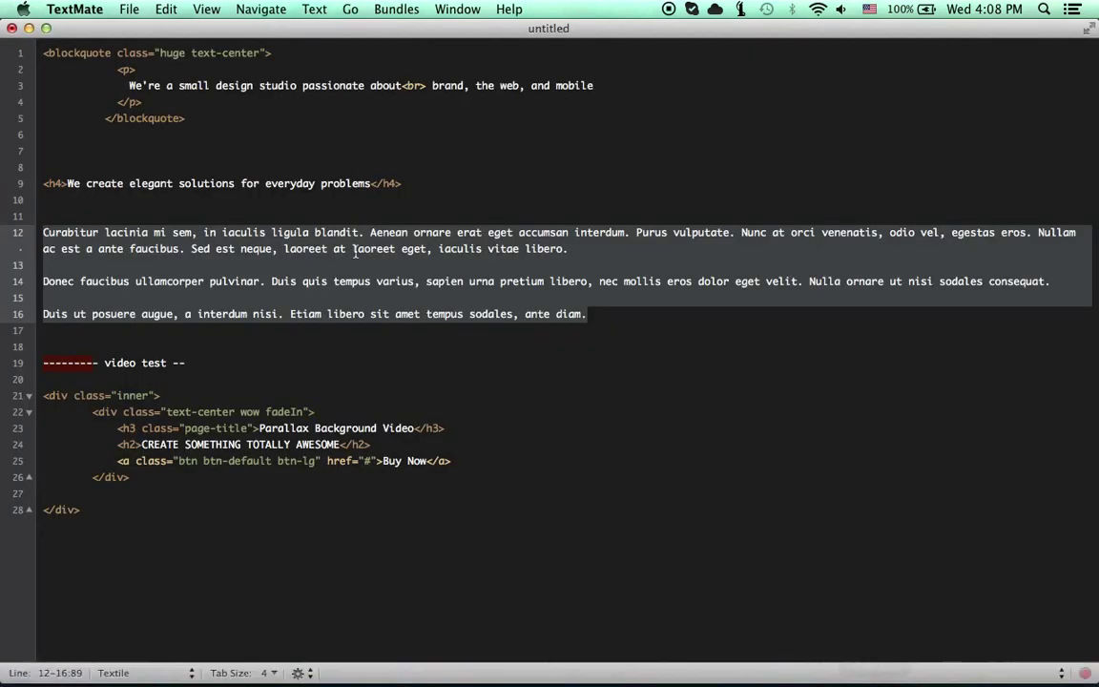
{"action": "left_click", "coordinate": [201, 112]}
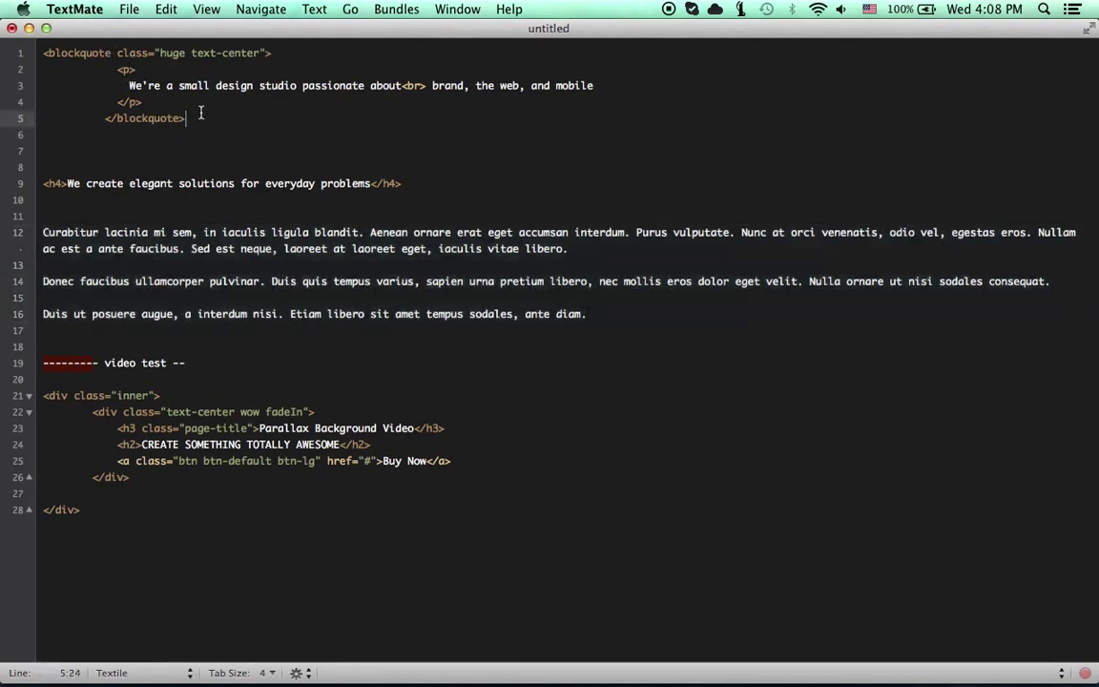
{"action": "left_click", "coordinate": [42, 53], "text": "shift"}
{"action": "left_click", "coordinate": [160, 396]}
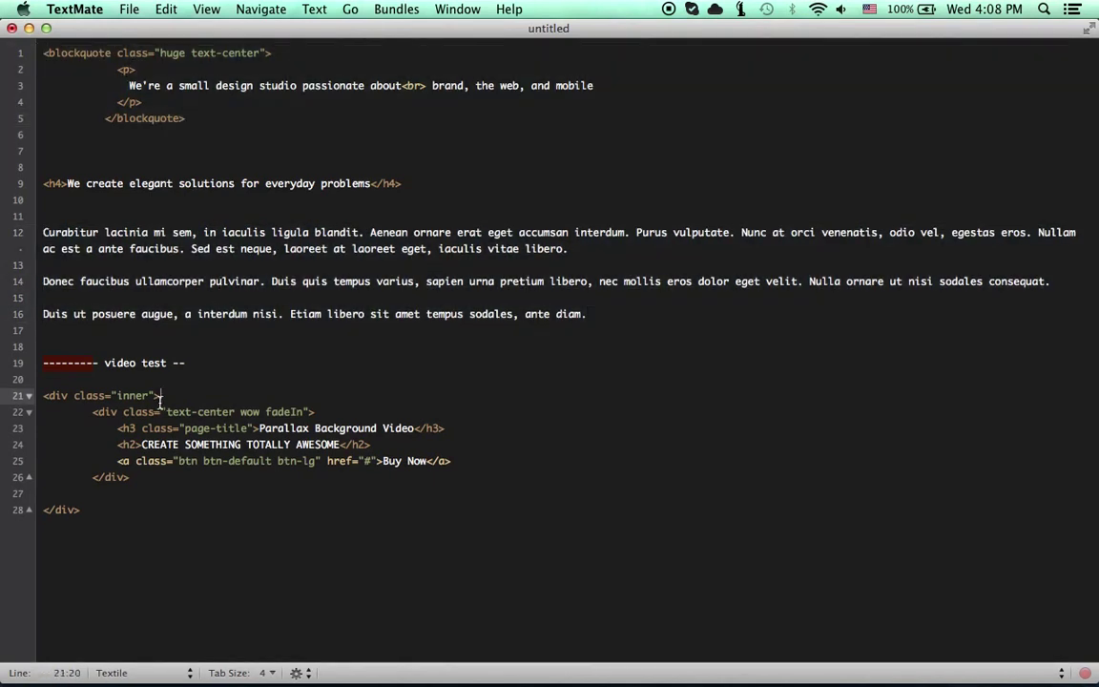
{"action": "left_click", "coordinate": [114, 515], "text": "shift"}
{"action": "key", "text": "super+c"}
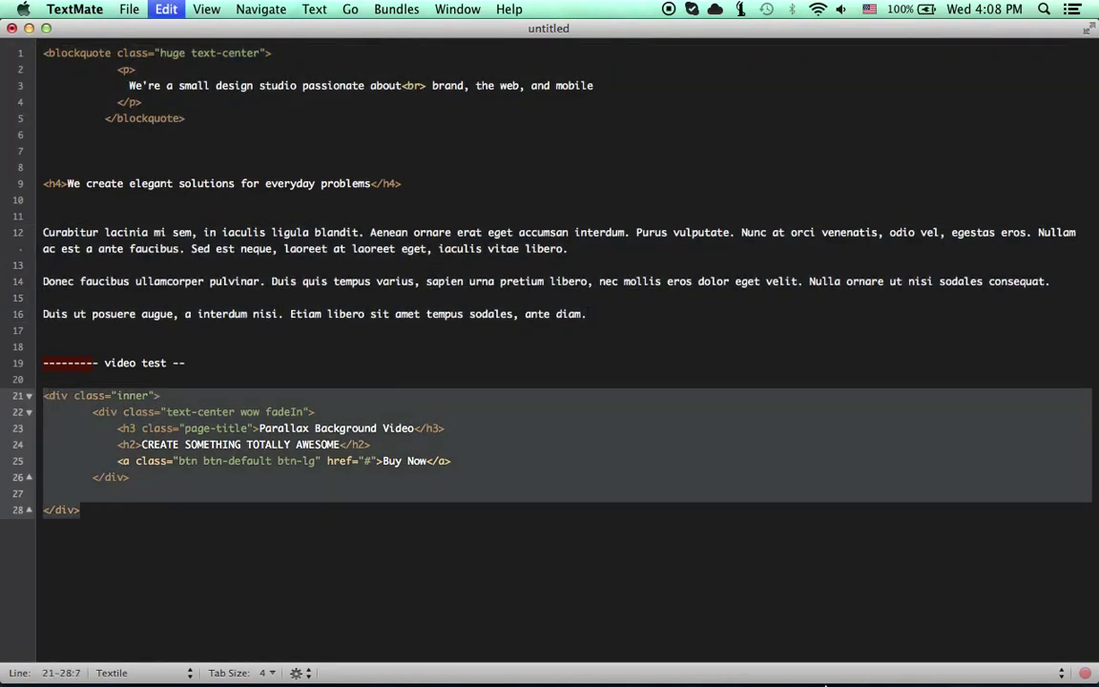
Step: Back in Firefox, title the second row's text area element "Sample text in the video background"
{"action": "left_click", "coordinate": [687, 650]}
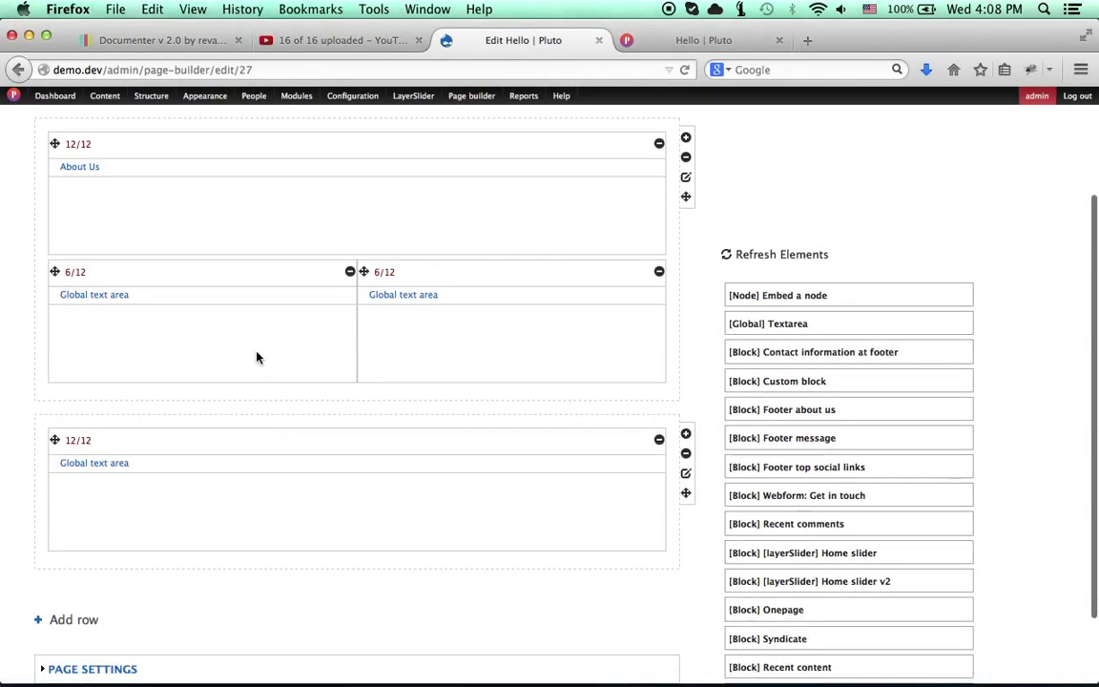
{"action": "scroll", "coordinate": [257, 356], "scroll_direction": "up", "scroll_amount": 1}
{"action": "left_click", "coordinate": [122, 476]}
{"action": "key", "text": "super+a"}
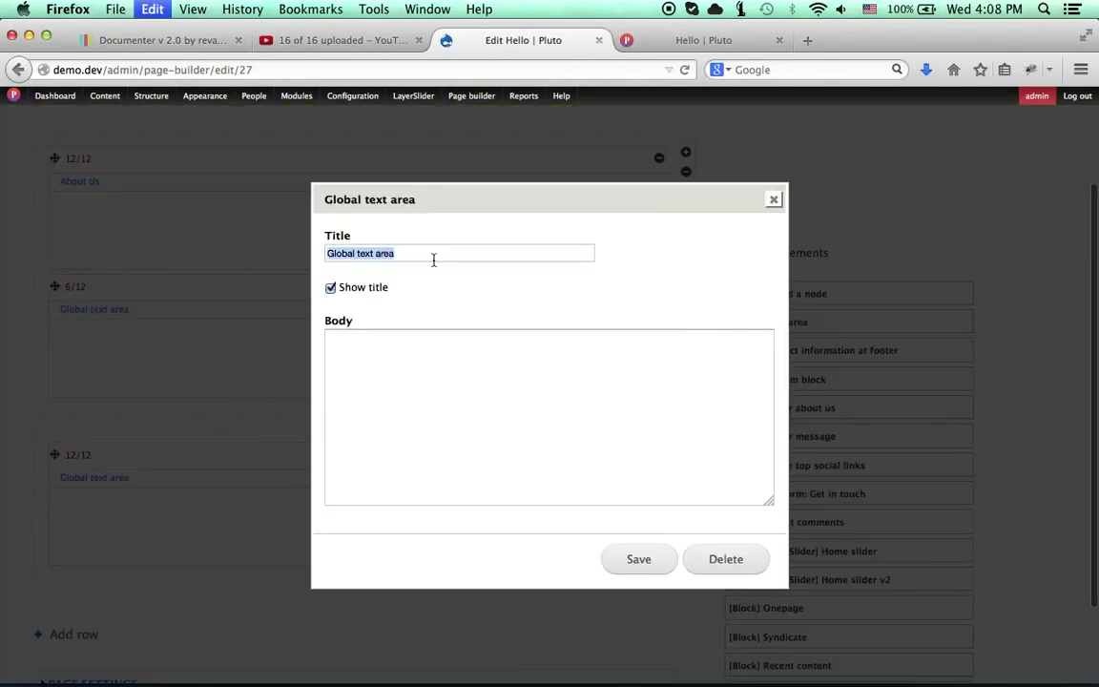
{"action": "type", "text": "Sample "}
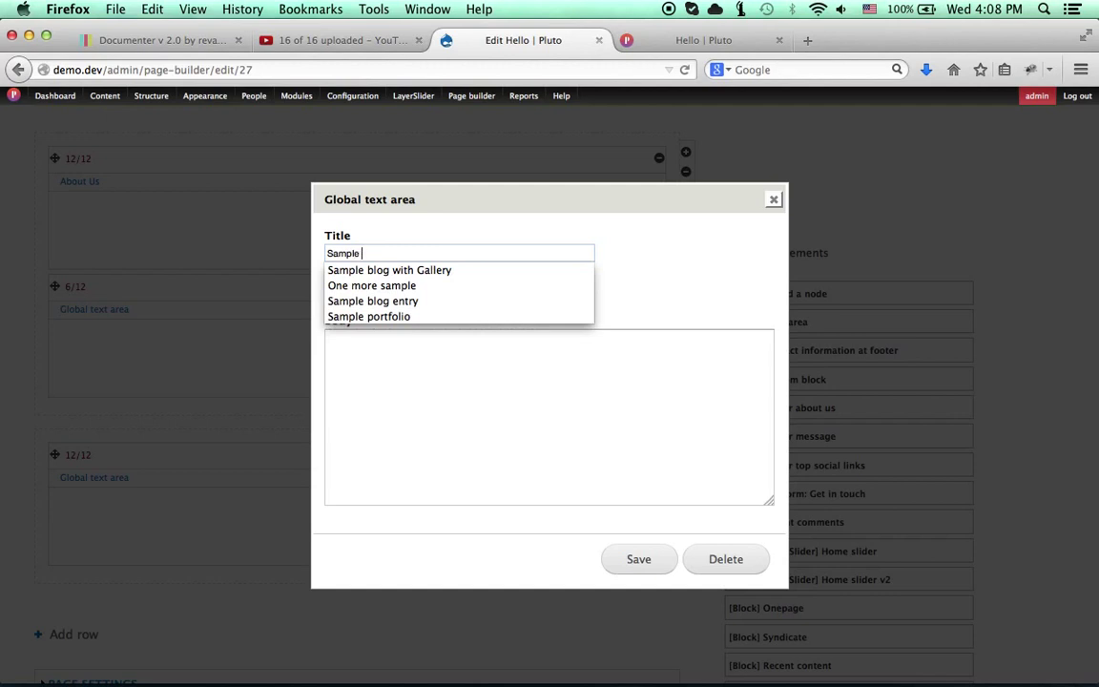
{"action": "type", "text": "text in the video background"}
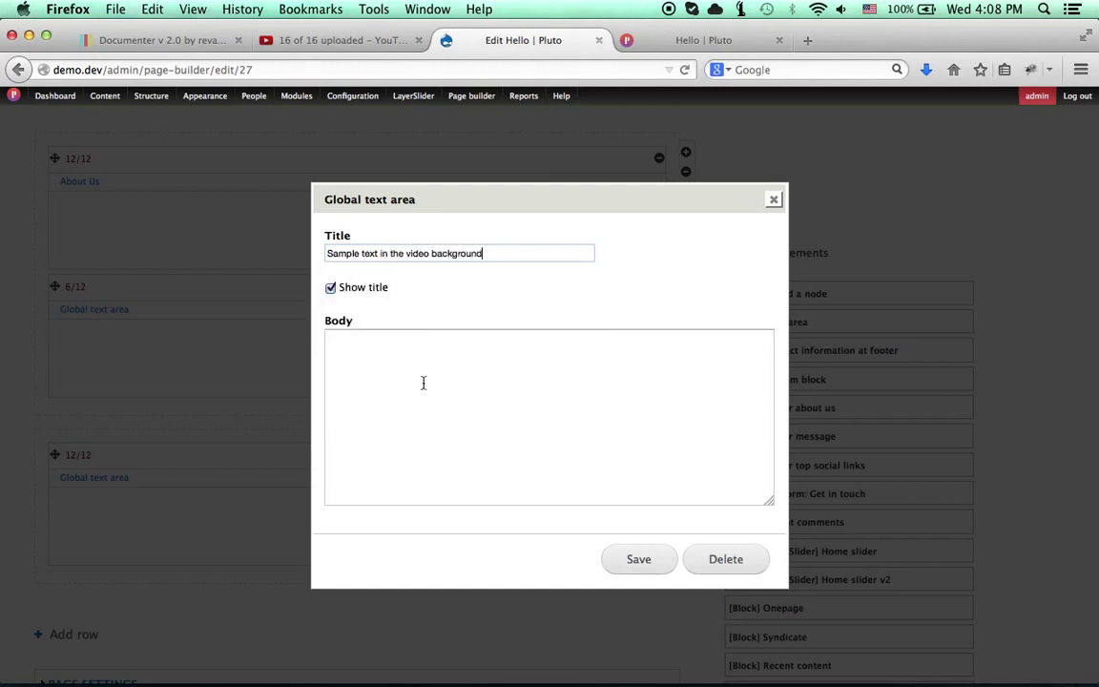
Step: Hide the element's title, paste the copied HTML into its Body, save the element and update the page
{"action": "left_click", "coordinate": [356, 288]}
{"action": "left_click", "coordinate": [381, 358]}
{"action": "key", "text": "super+v"}
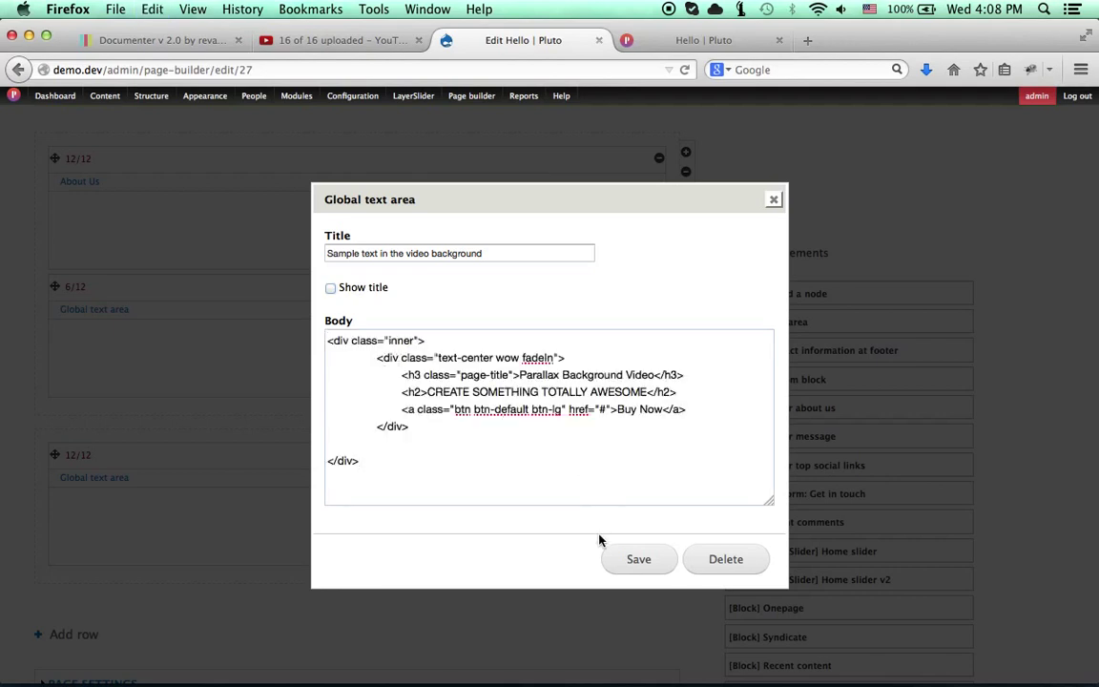
{"action": "left_click", "coordinate": [637, 560]}
{"action": "scroll", "coordinate": [312, 478], "scroll_direction": "down", "scroll_amount": 2}
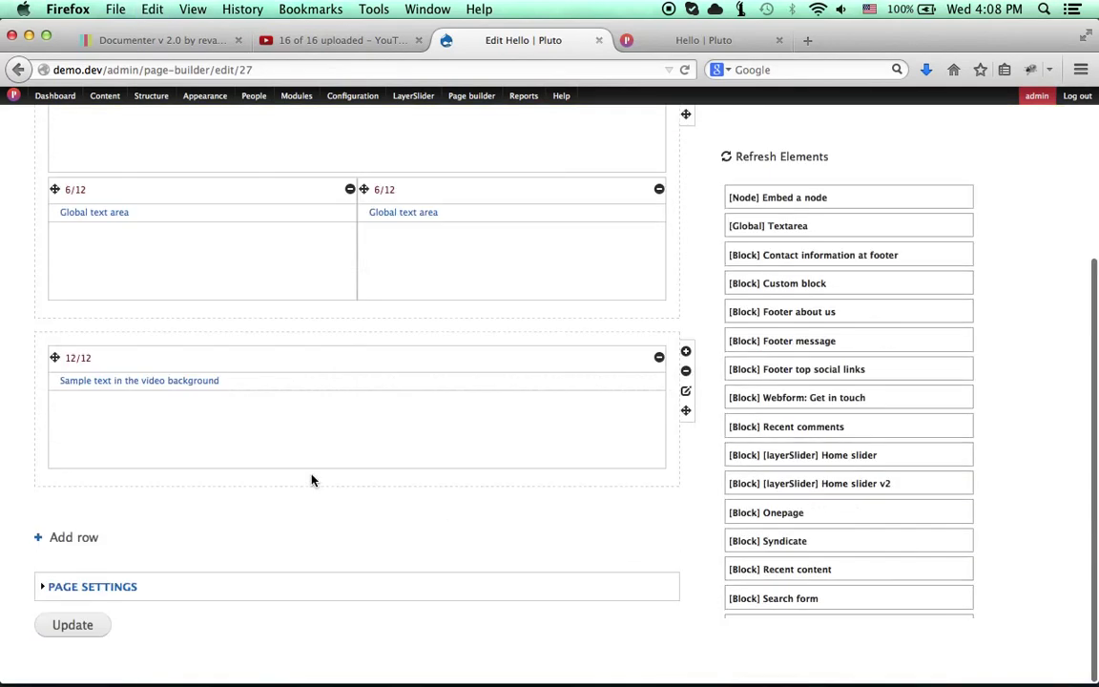
{"action": "left_click", "coordinate": [86, 625]}
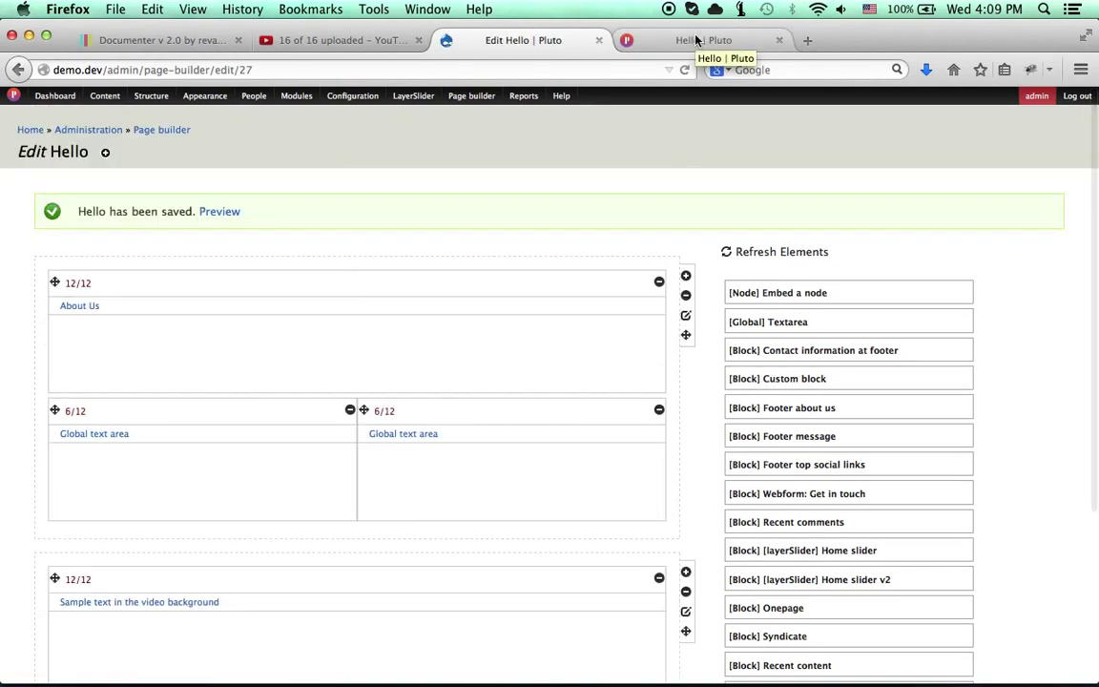
Step: Reload the Hello page preview and check the new section below the two text columns
{"action": "left_click", "coordinate": [701, 40]}
{"action": "left_click", "coordinate": [684, 73]}
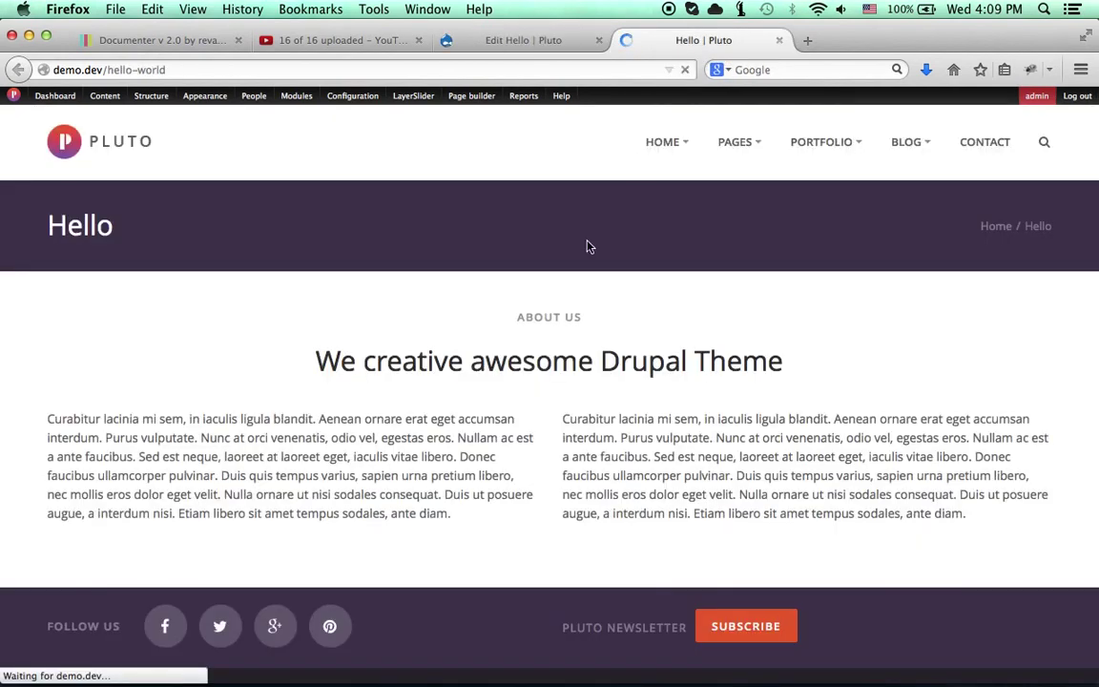
{"action": "scroll", "coordinate": [581, 320], "scroll_direction": "down", "scroll_amount": 5}
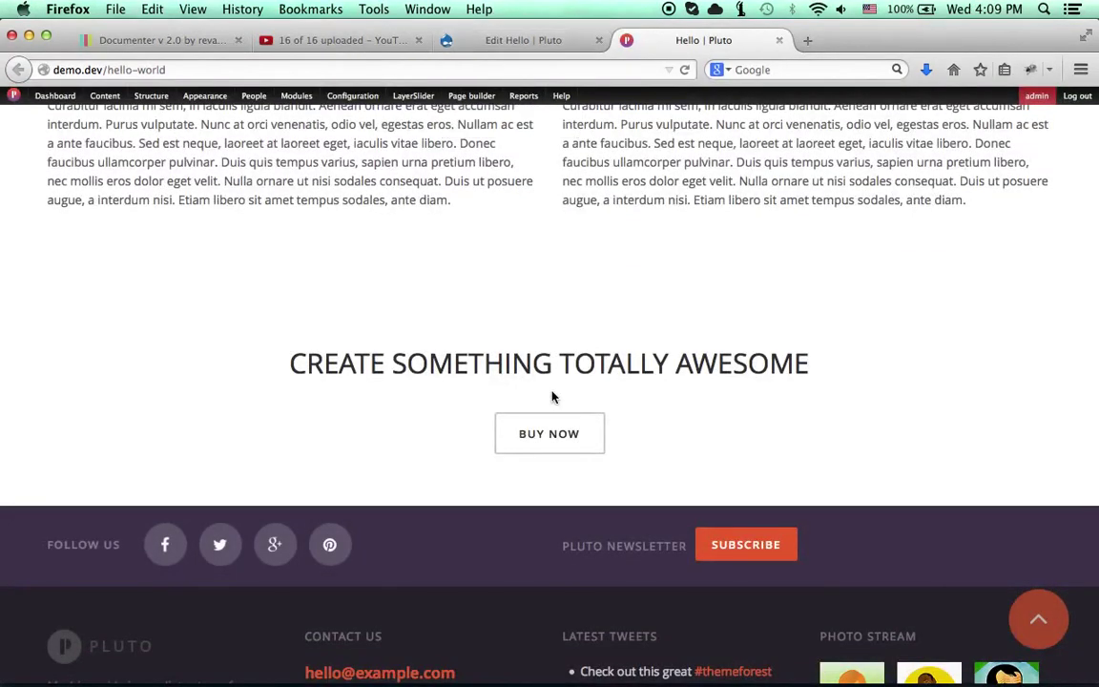
Step: Return to the page editor, set the second row's Classes to brightText and update the page
{"action": "left_click", "coordinate": [515, 43]}
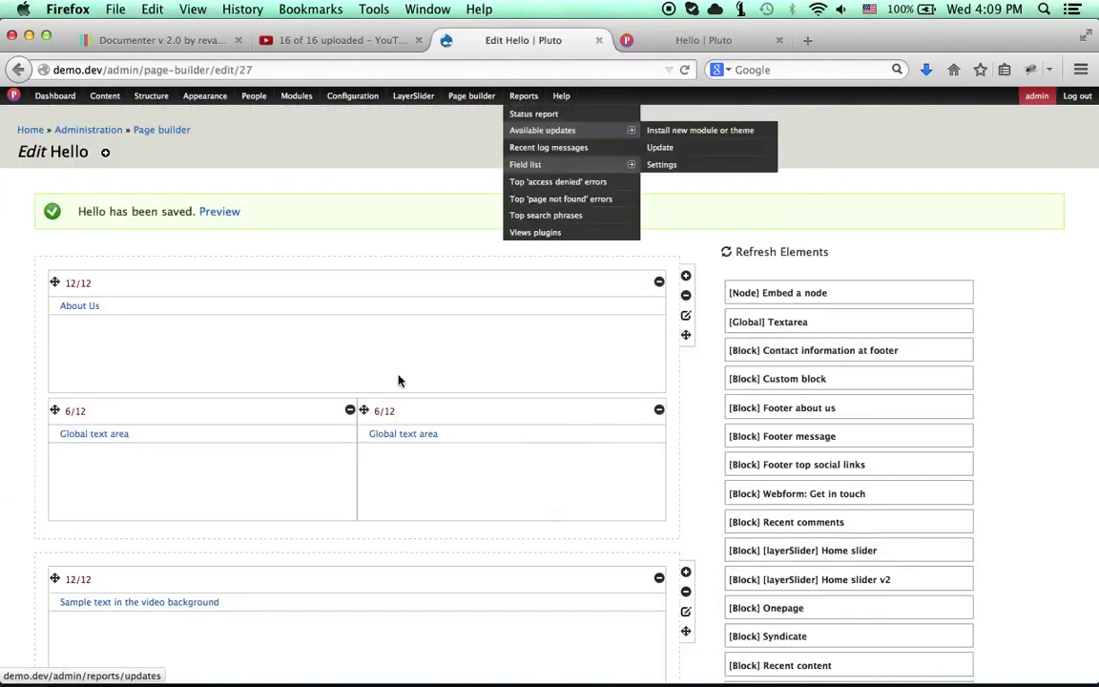
{"action": "scroll", "coordinate": [306, 449], "scroll_direction": "down", "scroll_amount": 5}
{"action": "scroll", "coordinate": [303, 457], "scroll_direction": "down", "scroll_amount": 1}
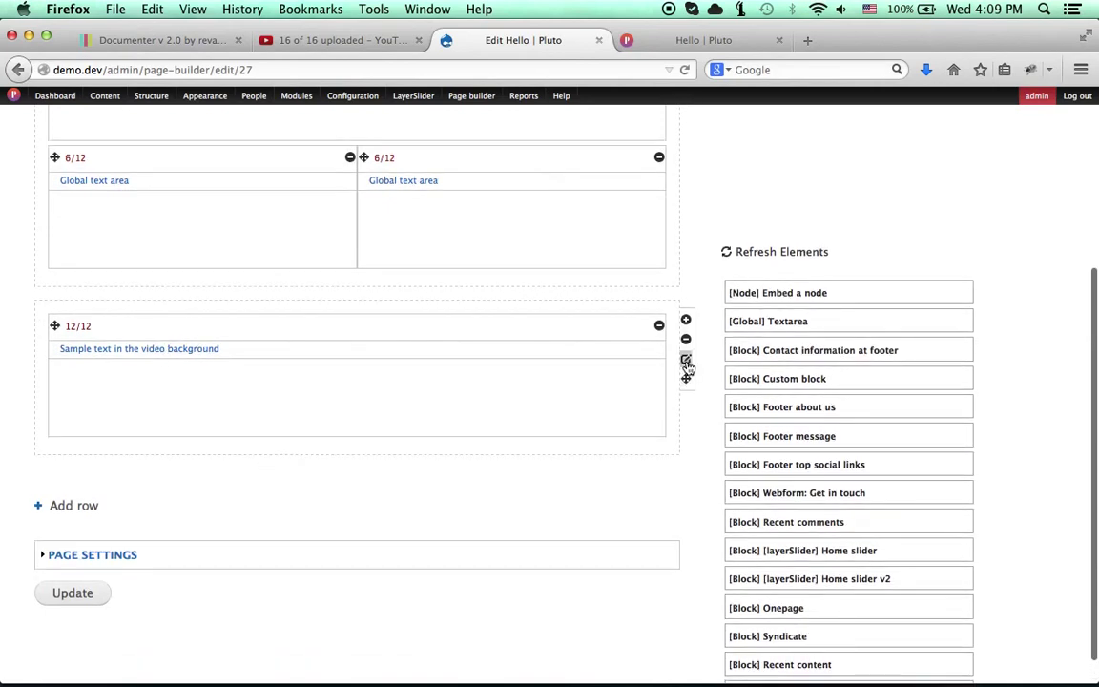
{"action": "scroll", "coordinate": [572, 405], "scroll_direction": "up", "scroll_amount": 5}
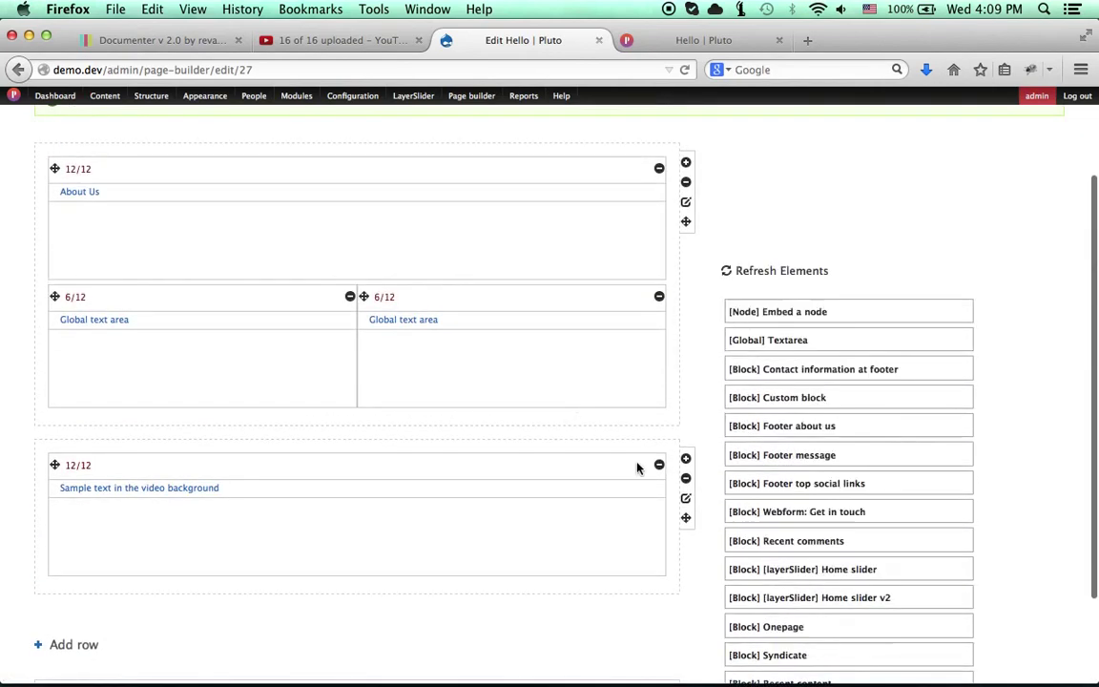
{"action": "scroll", "coordinate": [686, 510], "scroll_direction": "up", "scroll_amount": 1}
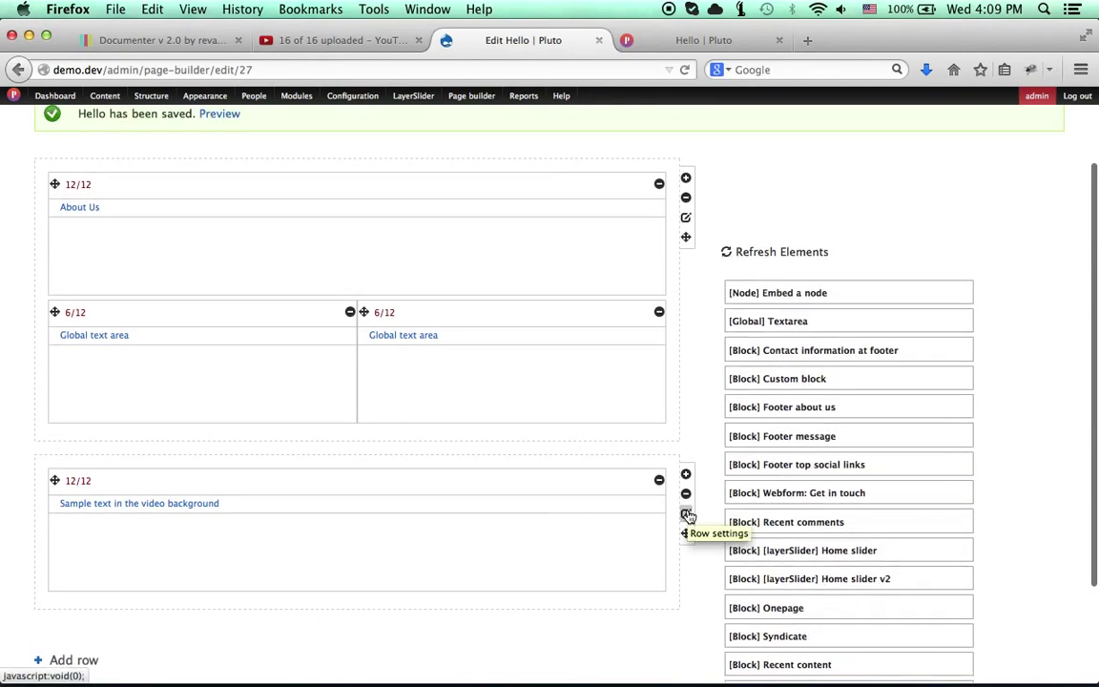
{"action": "scroll", "coordinate": [687, 515], "scroll_direction": "down", "scroll_amount": 1}
{"action": "scroll", "coordinate": [572, 468], "scroll_direction": "down", "scroll_amount": 1}
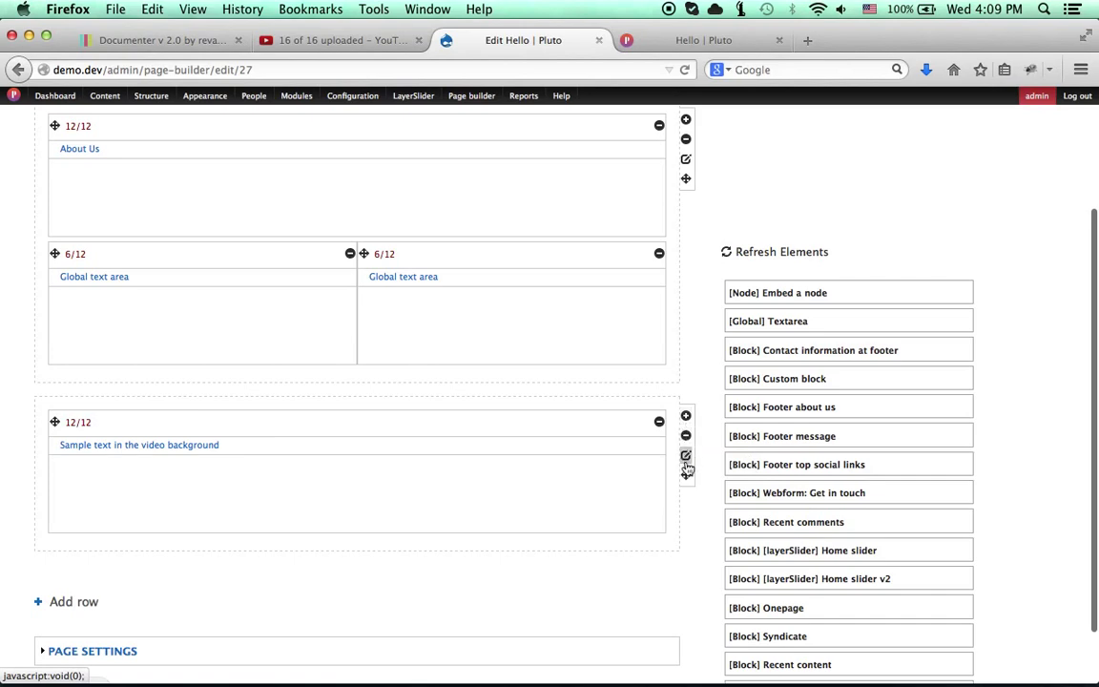
{"action": "left_click", "coordinate": [685, 457]}
{"action": "scroll", "coordinate": [511, 376], "scroll_direction": "down", "scroll_amount": 3}
{"action": "left_click", "coordinate": [199, 404]}
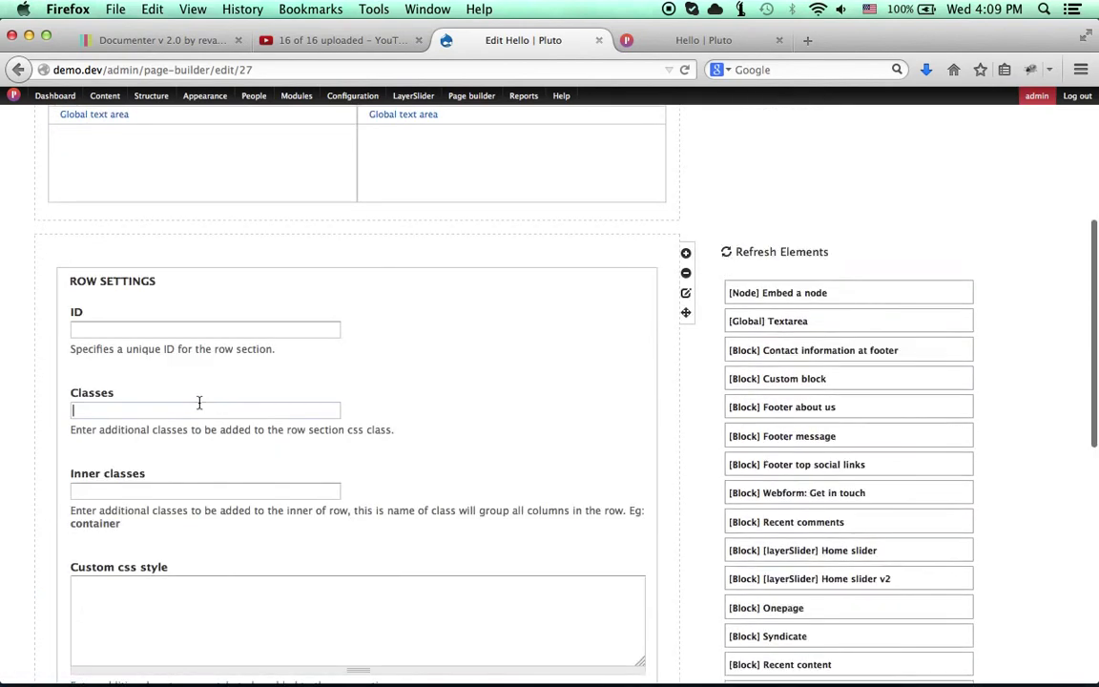
{"action": "type", "text": "brightText"}
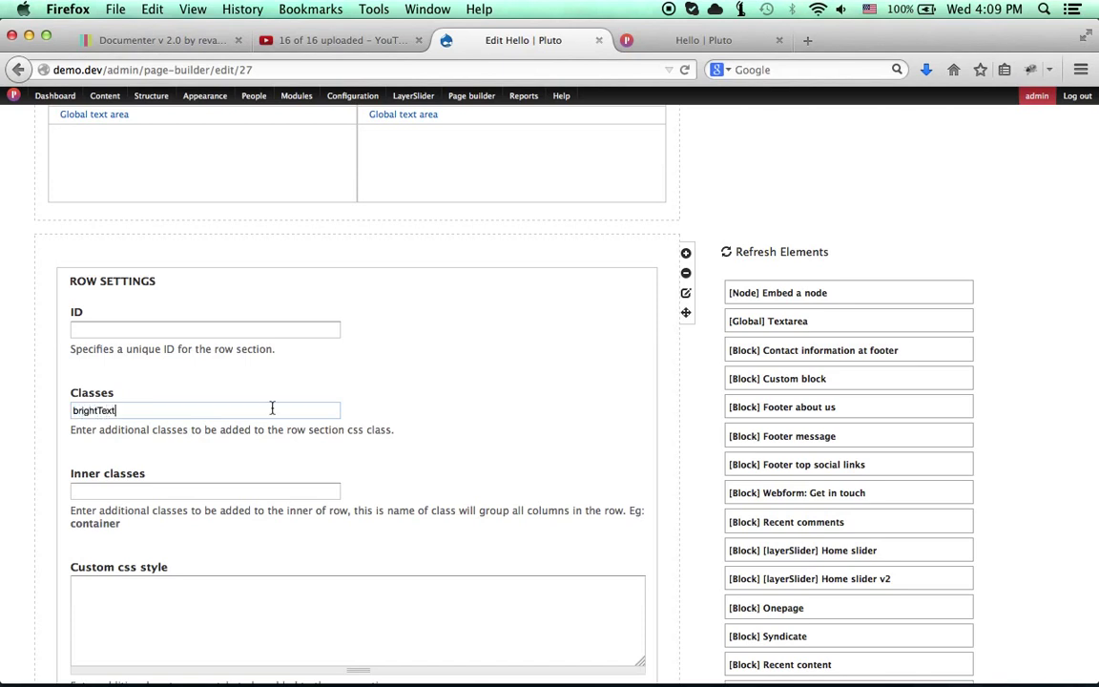
{"action": "left_click", "coordinate": [237, 485]}
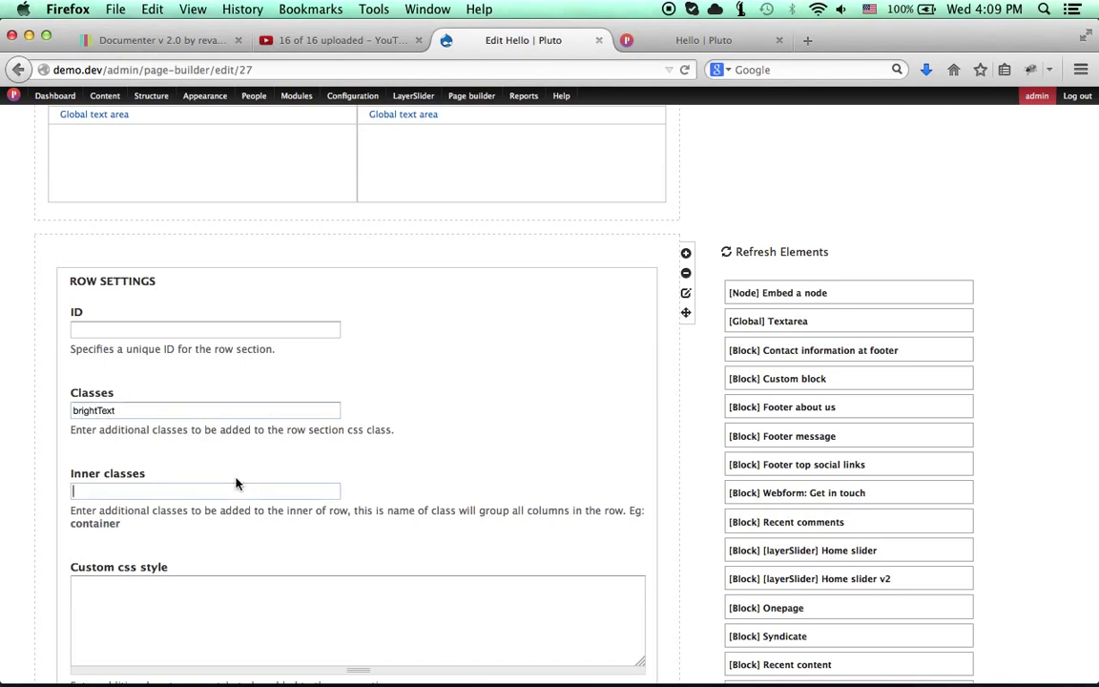
{"action": "scroll", "coordinate": [237, 487], "scroll_direction": "down", "scroll_amount": 6}
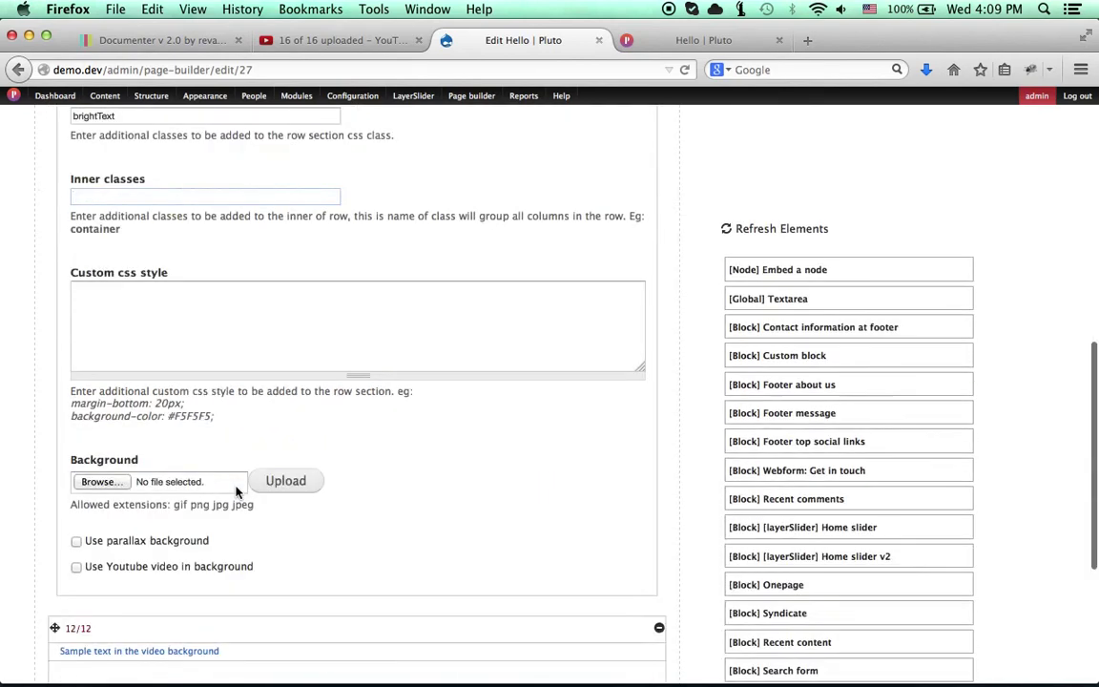
{"action": "scroll", "coordinate": [237, 491], "scroll_direction": "up", "scroll_amount": 2}
{"action": "scroll", "coordinate": [237, 490], "scroll_direction": "down", "scroll_amount": 7}
{"action": "left_click", "coordinate": [73, 624]}
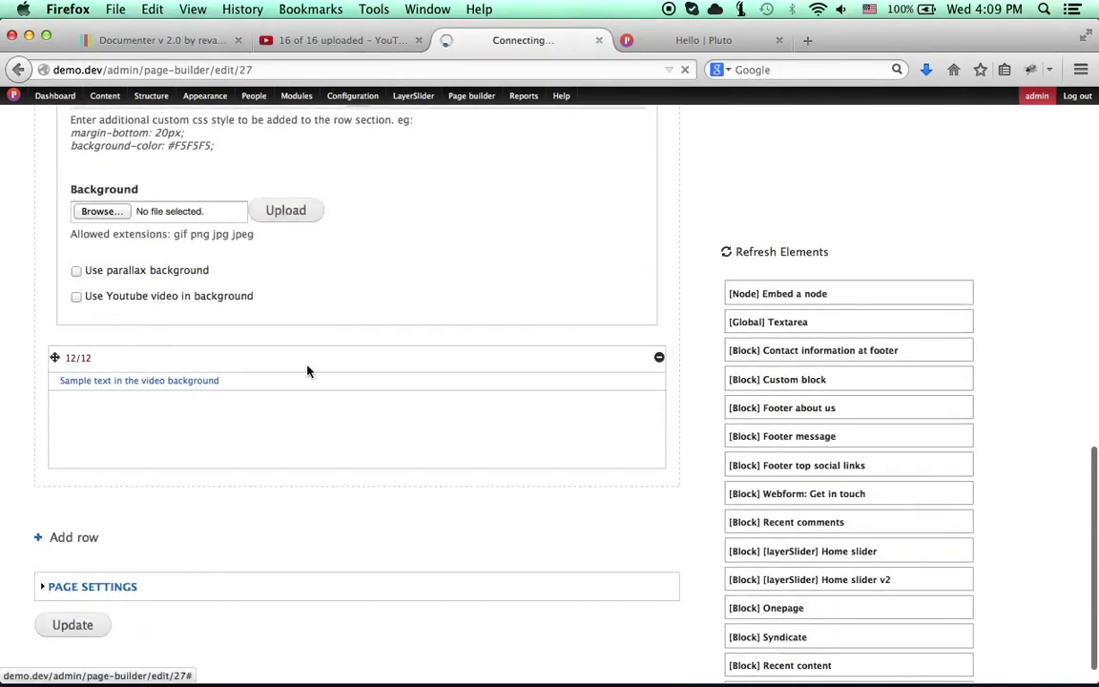
{"action": "scroll", "coordinate": [307, 370], "scroll_direction": "up", "scroll_amount": 1}
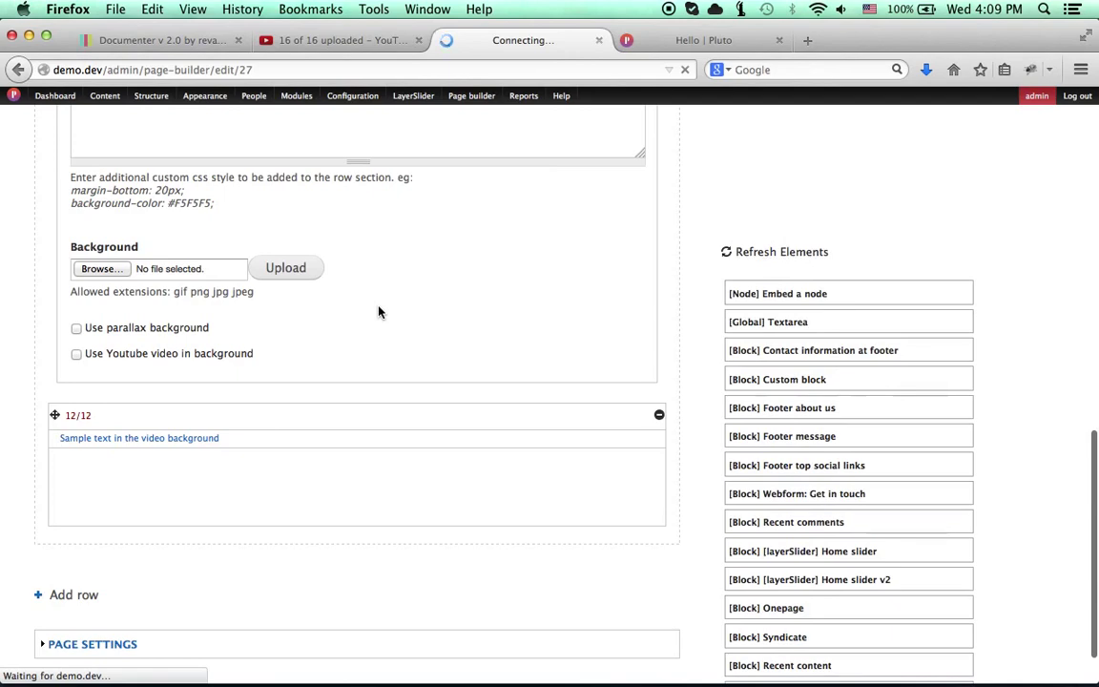
Step: Reopen the second row's settings and enable the Youtube video background
{"action": "scroll", "coordinate": [295, 432], "scroll_direction": "down", "scroll_amount": 5}
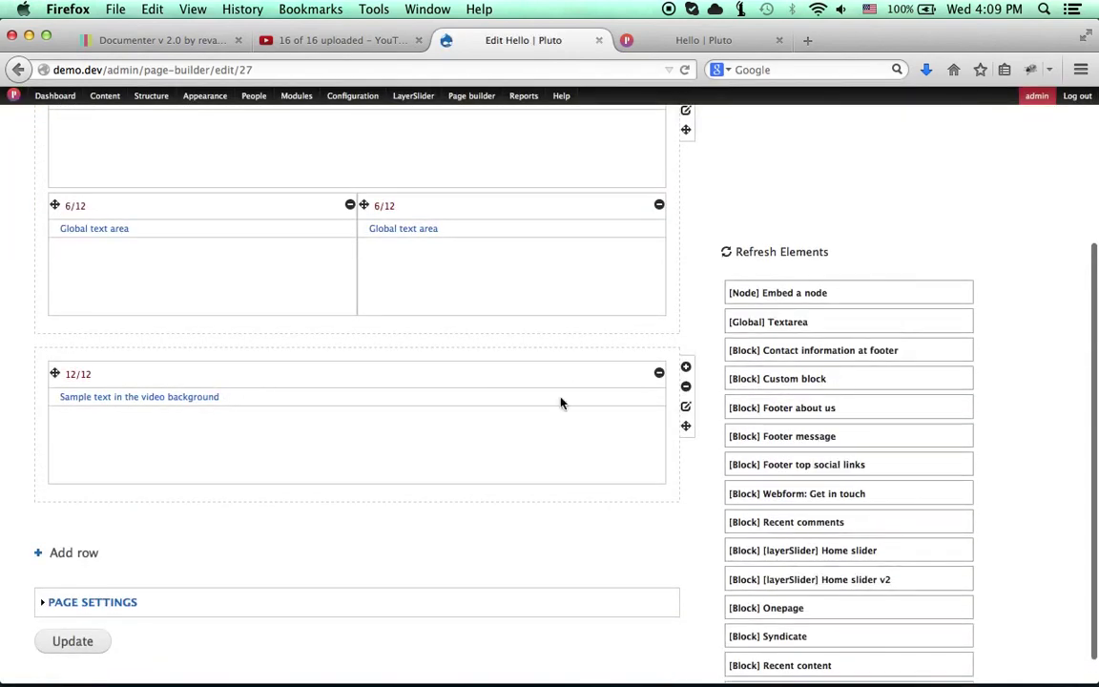
{"action": "left_click", "coordinate": [685, 407]}
{"action": "scroll", "coordinate": [295, 404], "scroll_direction": "down", "scroll_amount": 5}
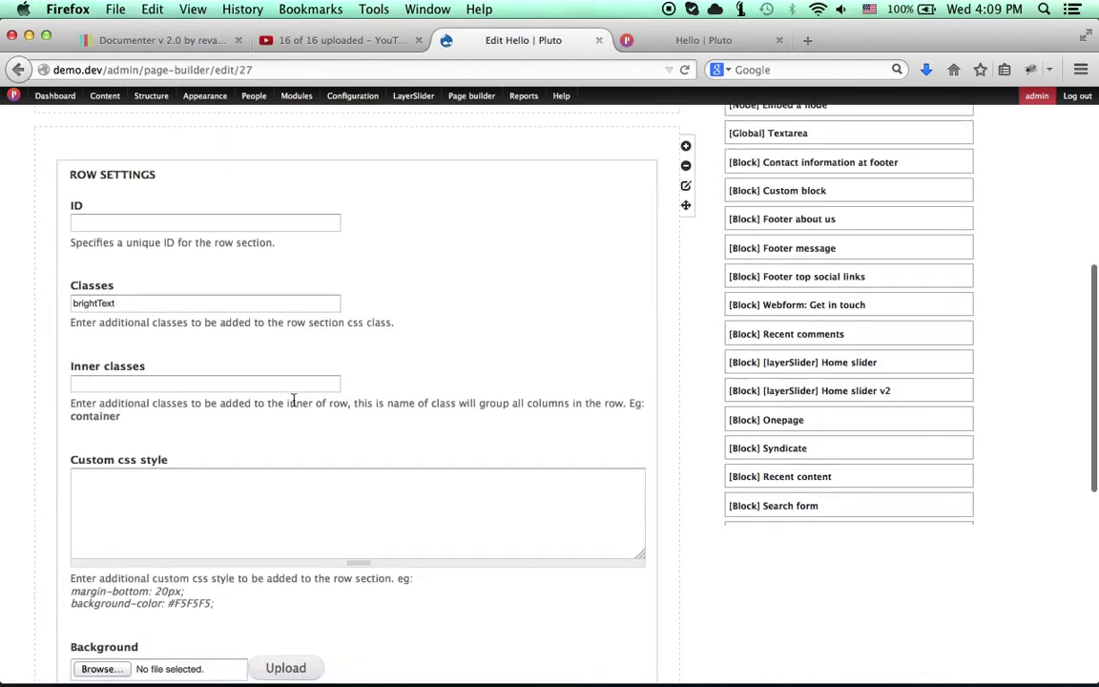
{"action": "scroll", "coordinate": [294, 399], "scroll_direction": "down", "scroll_amount": 4}
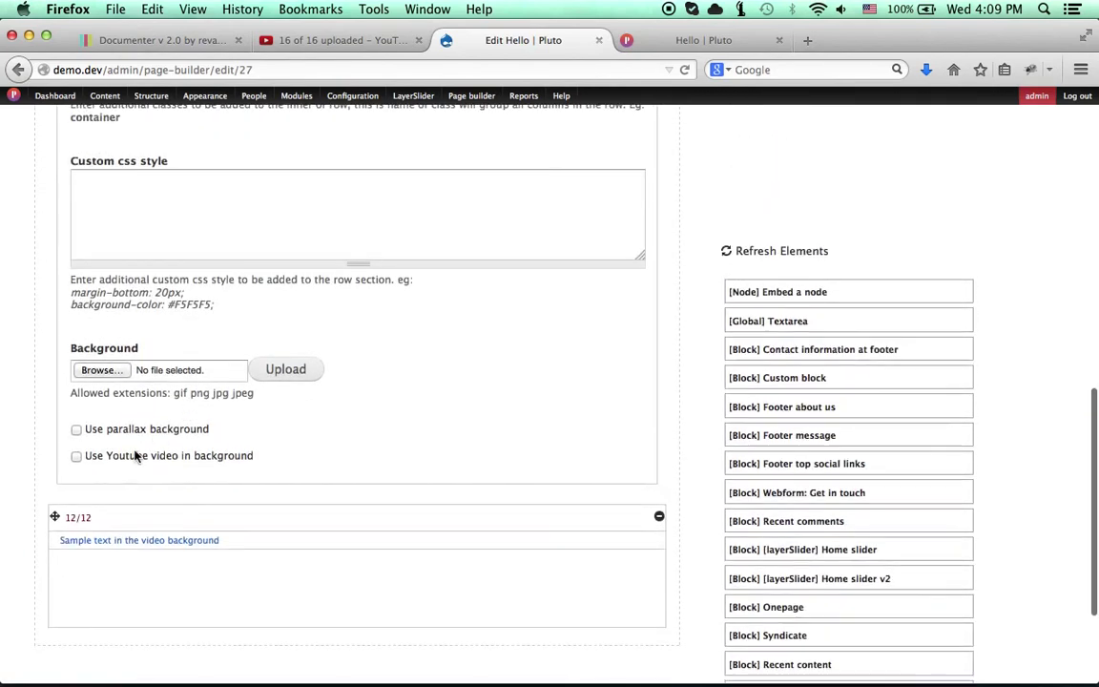
{"action": "left_click", "coordinate": [132, 458]}
{"action": "scroll", "coordinate": [116, 409], "scroll_direction": "down", "scroll_amount": 3}
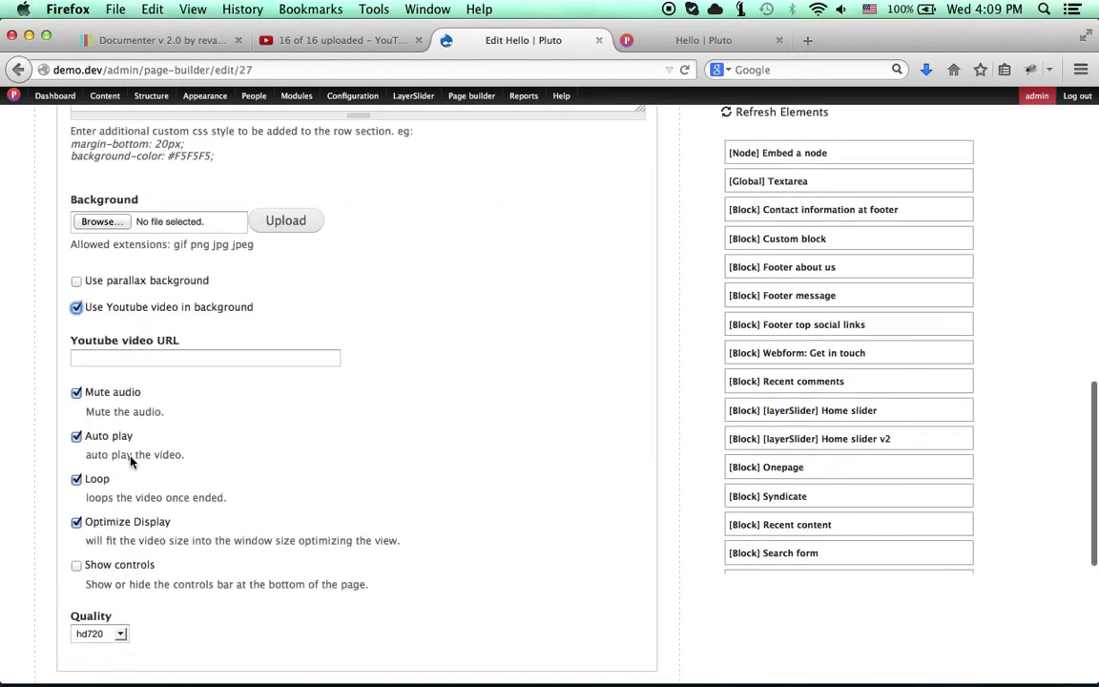
Step: Open the bookmarked YouTube video "A Journey with Nature: 2009-2011" in a new tab
{"action": "left_click", "coordinate": [203, 354]}
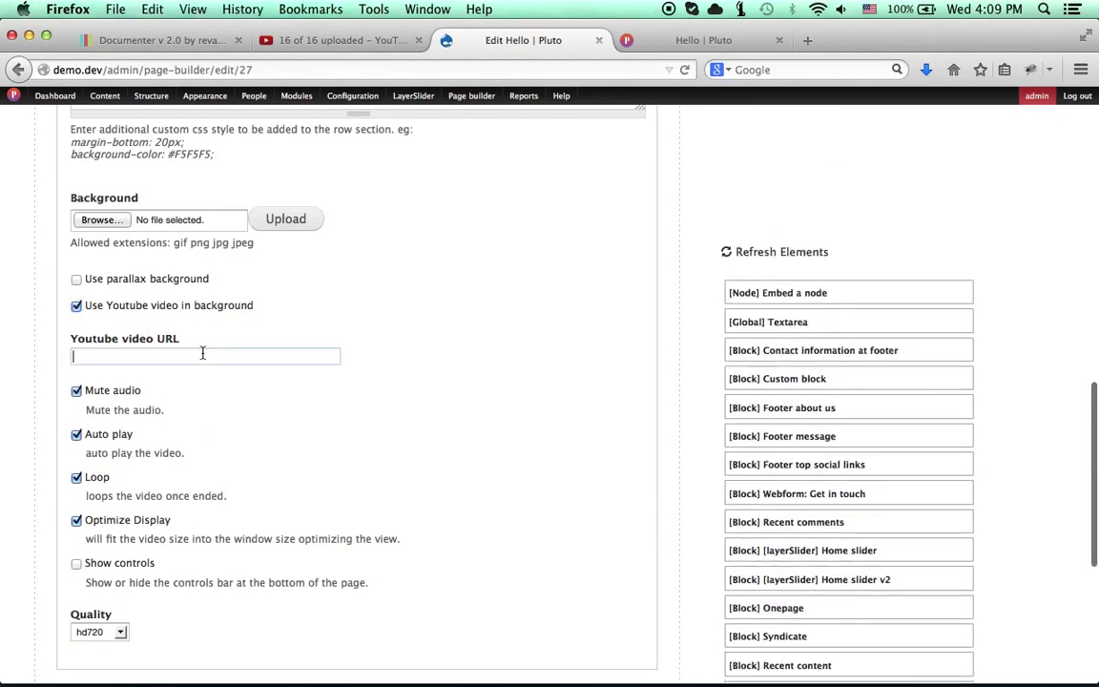
{"action": "left_click", "coordinate": [807, 40]}
{"action": "left_click", "coordinate": [317, 7]}
{"action": "scroll", "coordinate": [420, 429], "scroll_direction": "down", "scroll_amount": 15}
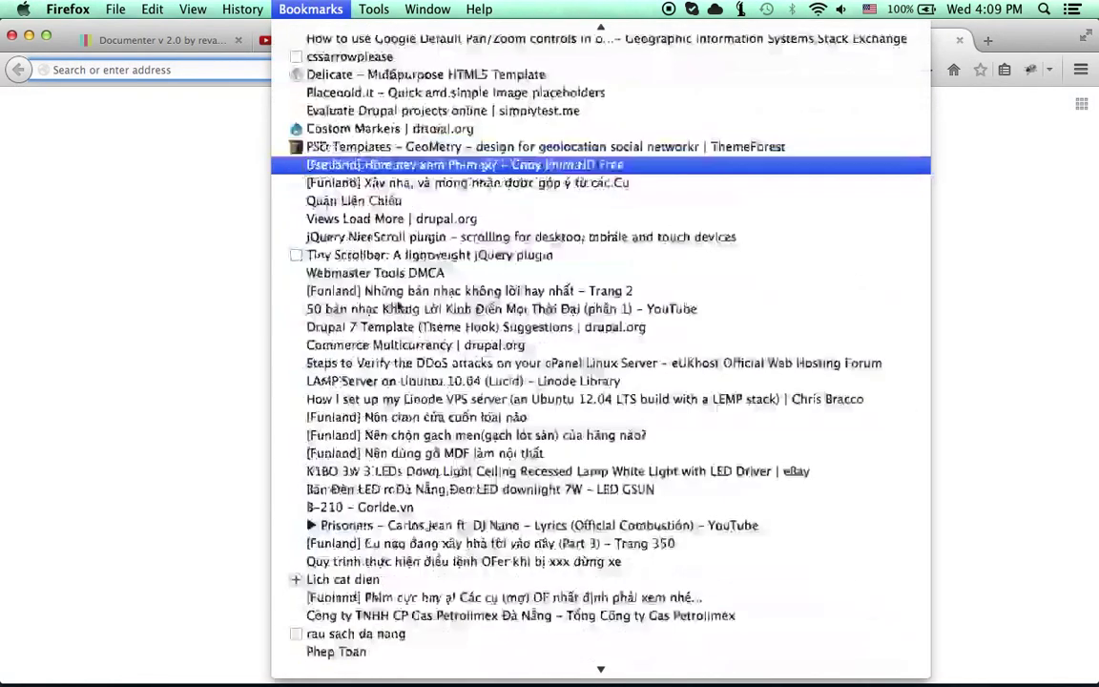
{"action": "left_click", "coordinate": [420, 638]}
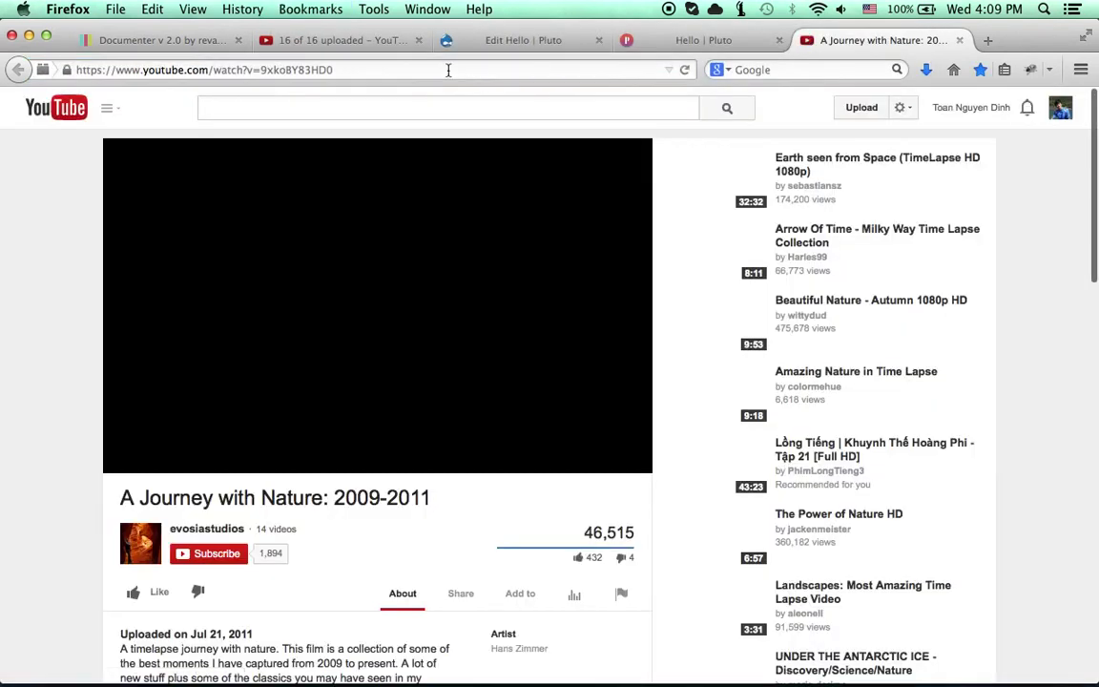
Step: Copy the video's address, close its tab and paste the address as the second row's Youtube video URL
{"action": "left_click", "coordinate": [449, 75]}
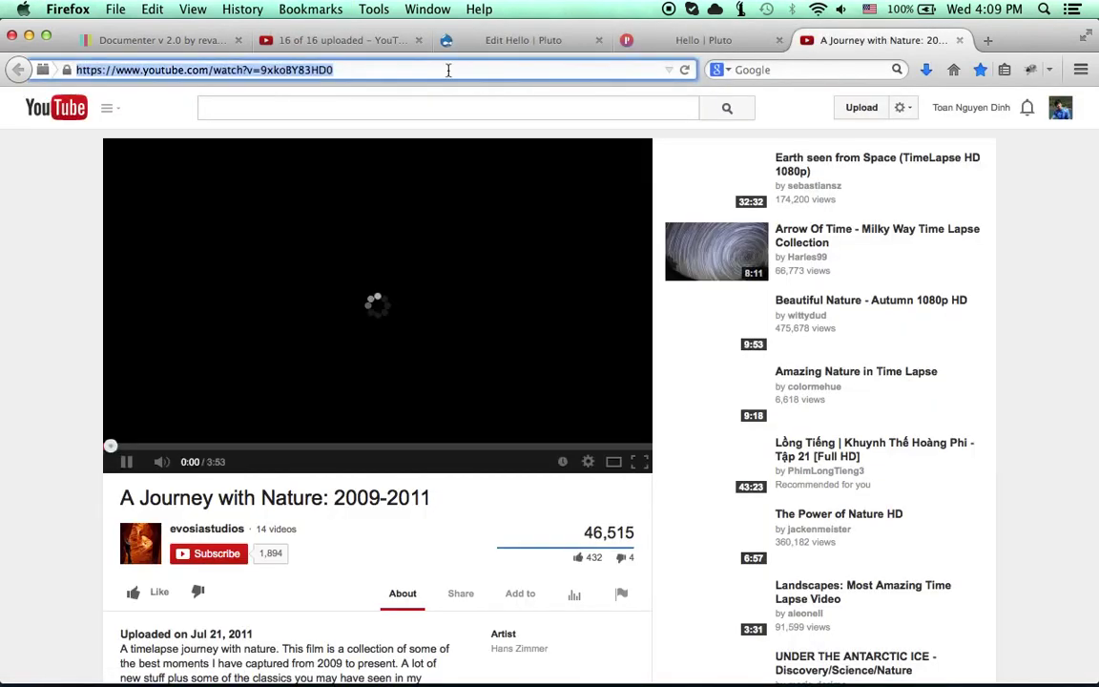
{"action": "right_click", "coordinate": [448, 74]}
{"action": "left_click", "coordinate": [505, 128]}
{"action": "left_click", "coordinate": [959, 40]}
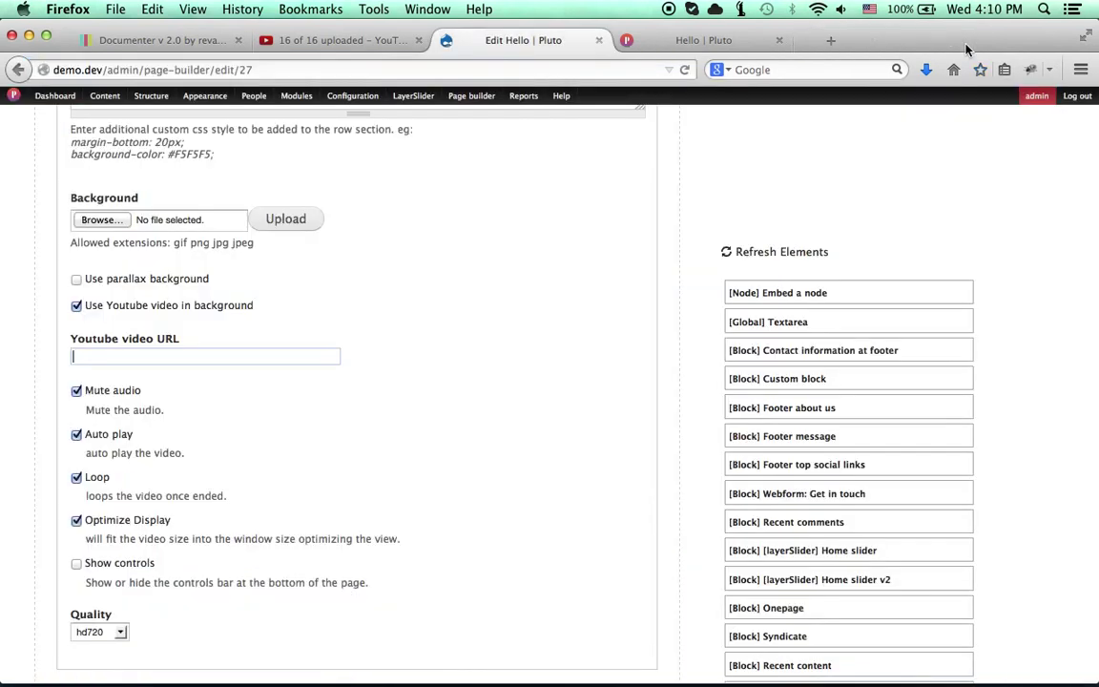
{"action": "right_click", "coordinate": [226, 356]}
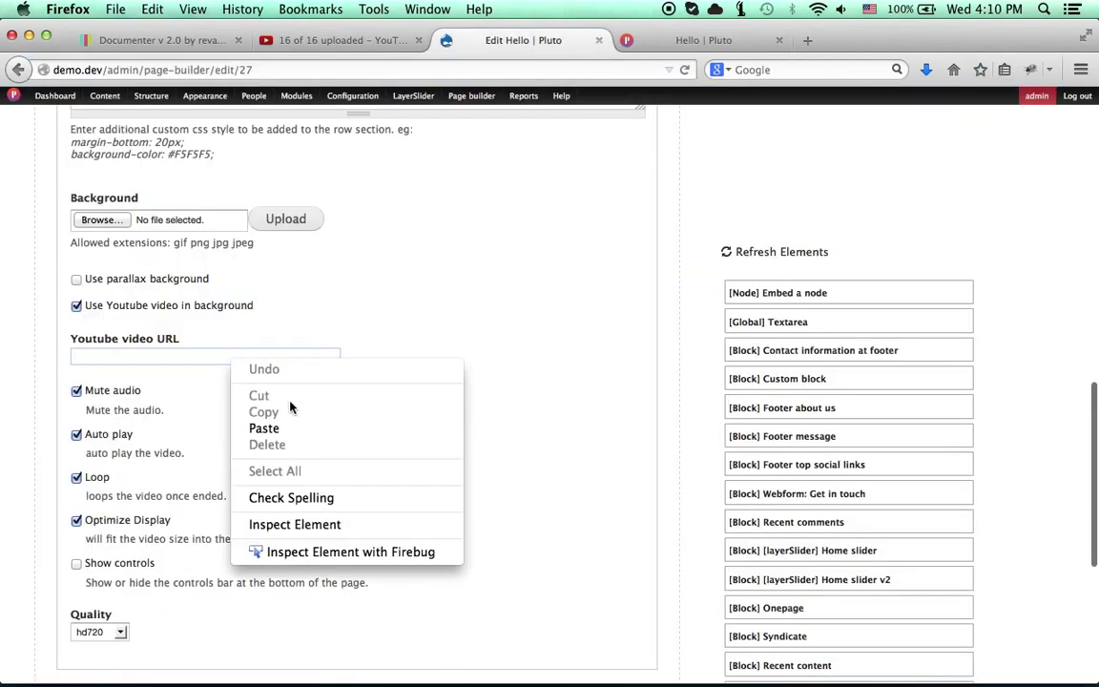
{"action": "left_click", "coordinate": [292, 427]}
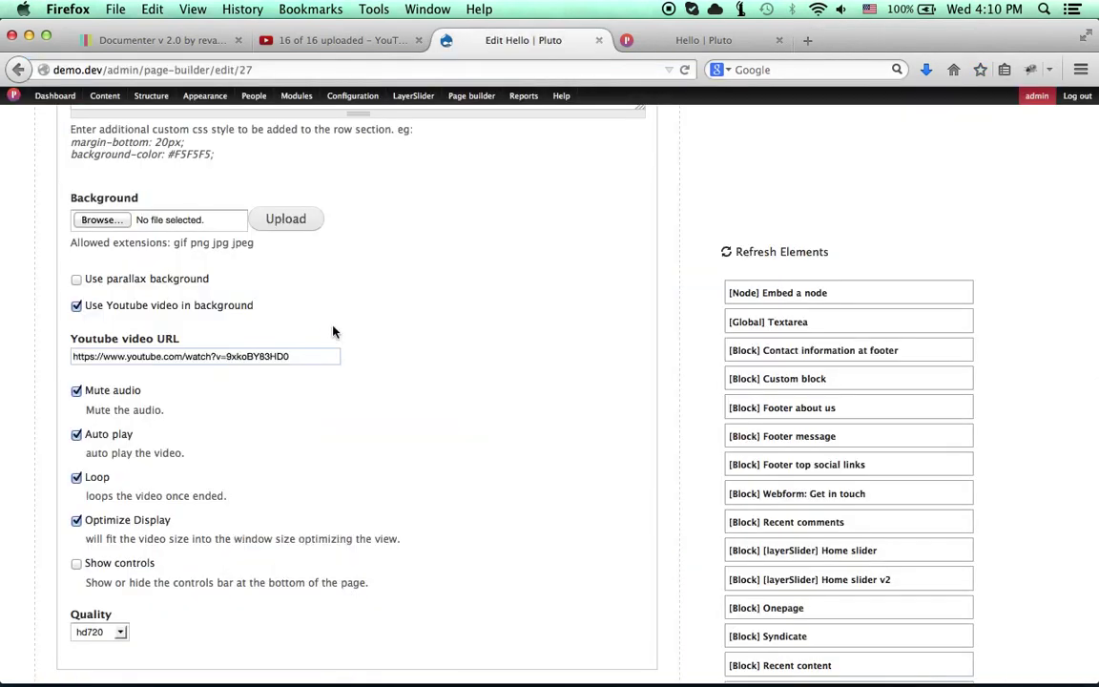
Step: Close the second row's settings with the video quality kept at hd720, and update the page
{"action": "scroll", "coordinate": [286, 315], "scroll_direction": "up", "scroll_amount": 1}
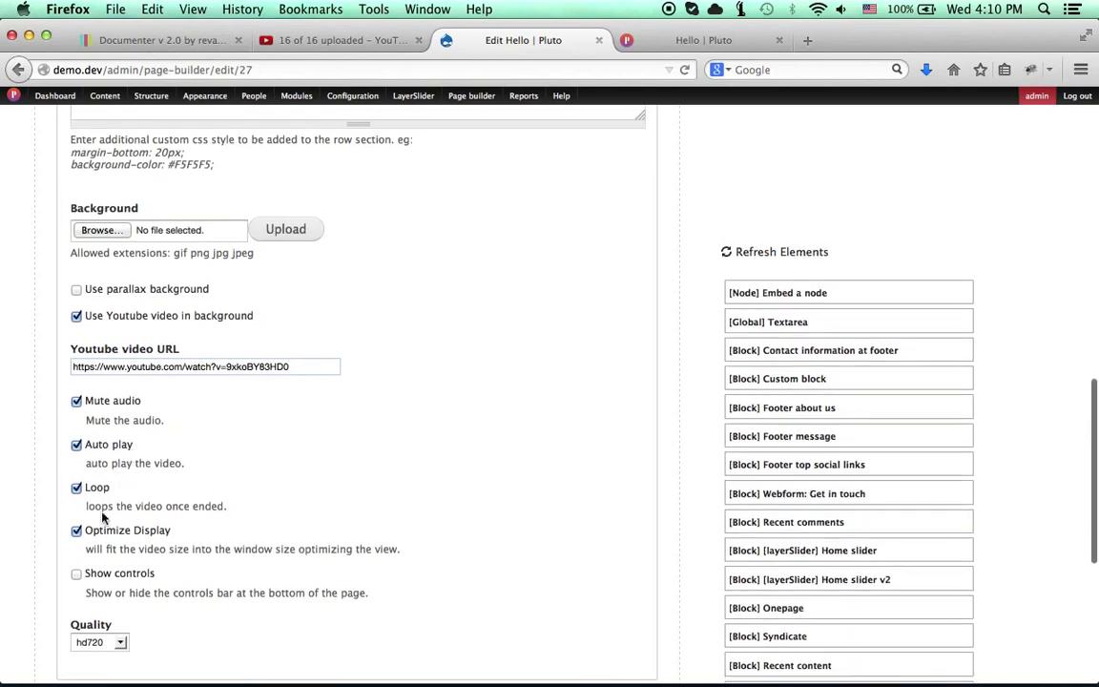
{"action": "scroll", "coordinate": [103, 518], "scroll_direction": "down", "scroll_amount": 3}
{"action": "left_click", "coordinate": [107, 571]}
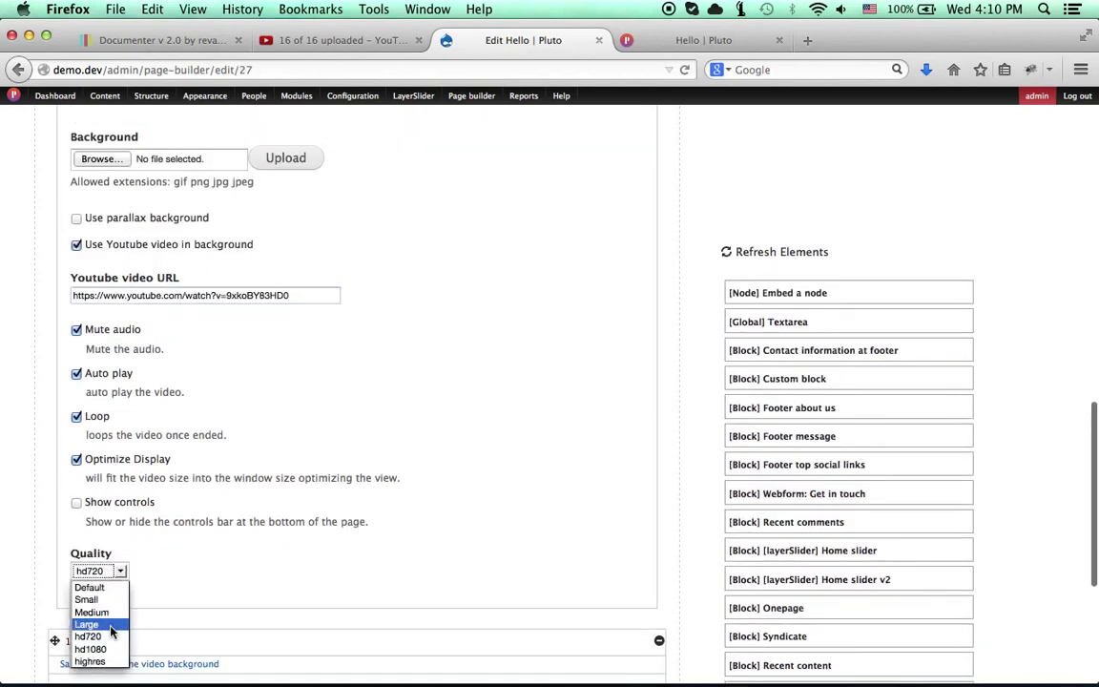
{"action": "left_click", "coordinate": [329, 426]}
{"action": "scroll", "coordinate": [362, 477], "scroll_direction": "down", "scroll_amount": 1}
{"action": "scroll", "coordinate": [364, 479], "scroll_direction": "up", "scroll_amount": 10}
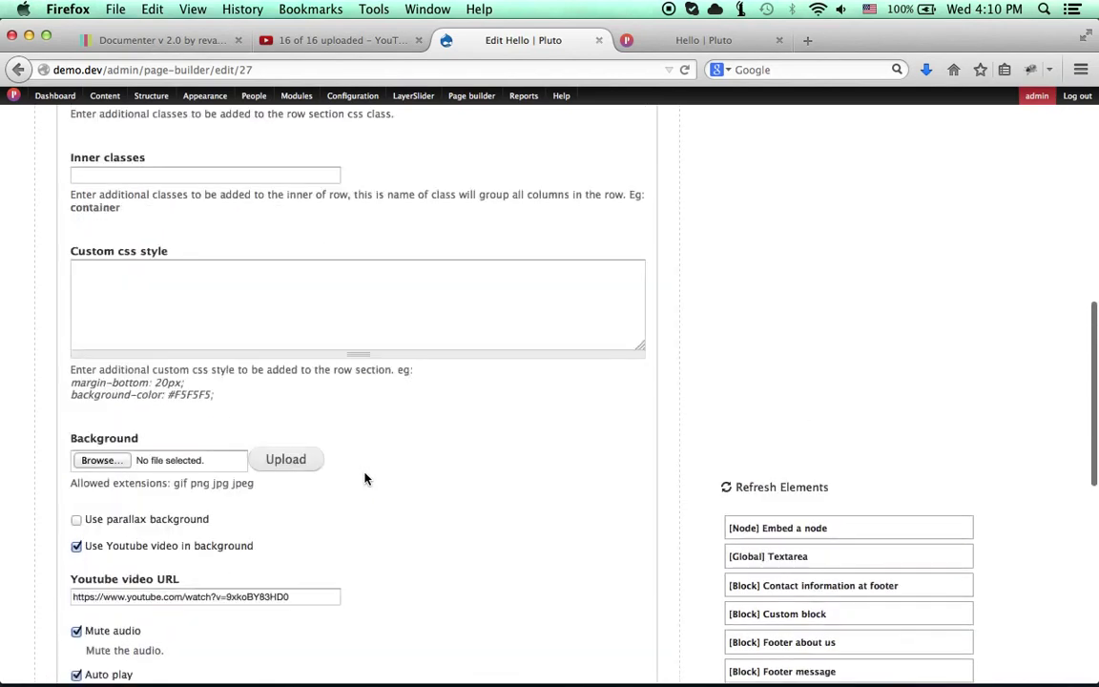
{"action": "scroll", "coordinate": [365, 479], "scroll_direction": "up", "scroll_amount": 10}
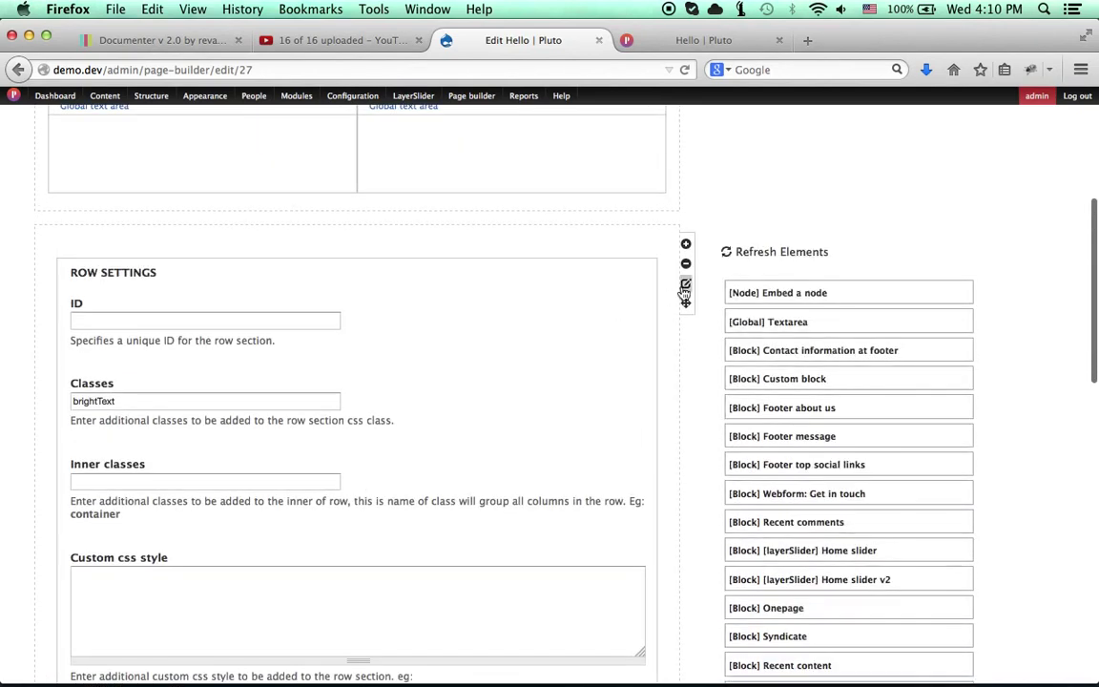
{"action": "left_click", "coordinate": [683, 286]}
{"action": "scroll", "coordinate": [456, 355], "scroll_direction": "down", "scroll_amount": 1}
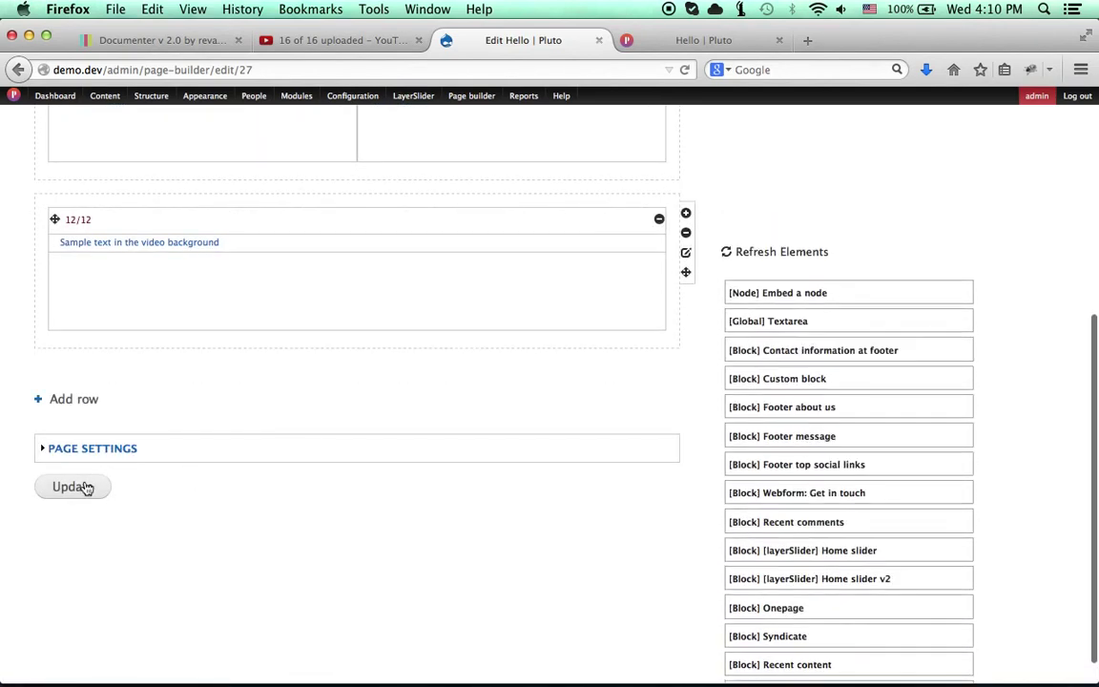
{"action": "left_click", "coordinate": [85, 488]}
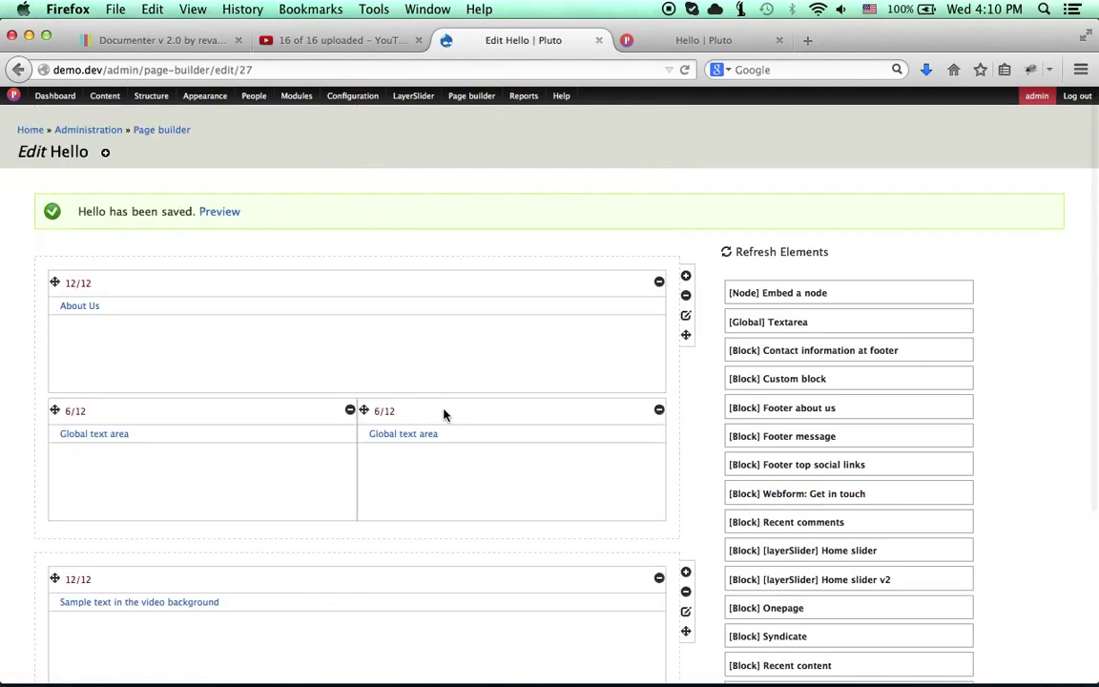
Step: Reload the Hello page preview and examine how the second row's YouTube video background displays behind its text
{"action": "left_click", "coordinate": [658, 39]}
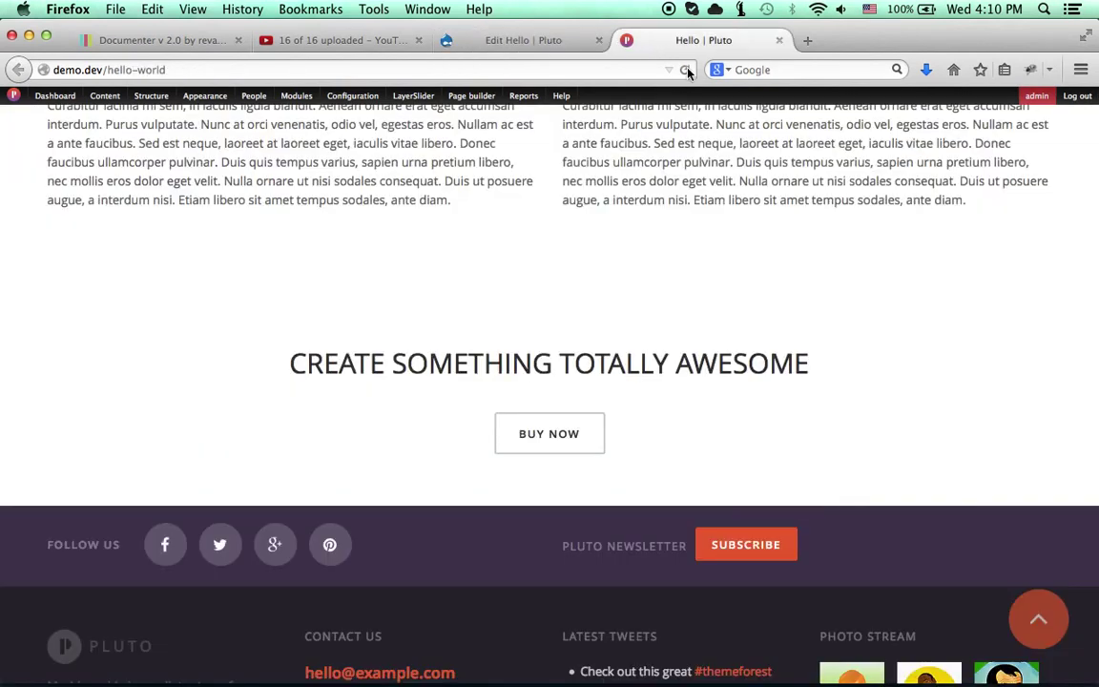
{"action": "left_click", "coordinate": [684, 70]}
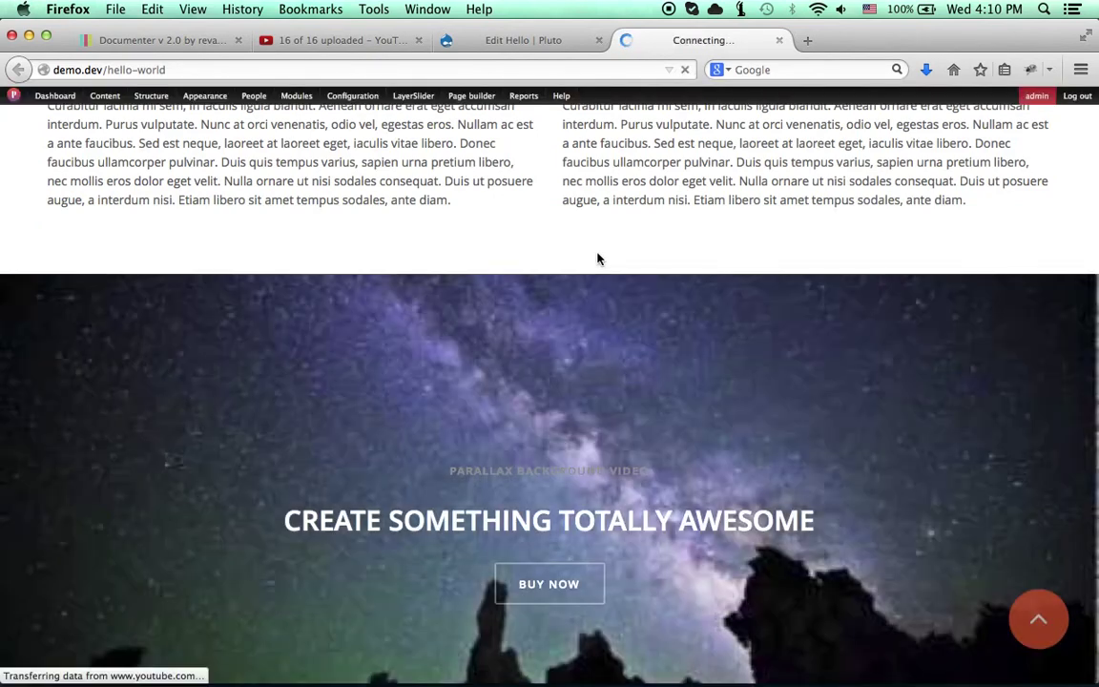
{"action": "scroll", "coordinate": [598, 258], "scroll_direction": "down", "scroll_amount": 4}
{"action": "scroll", "coordinate": [604, 317], "scroll_direction": "up", "scroll_amount": 1}
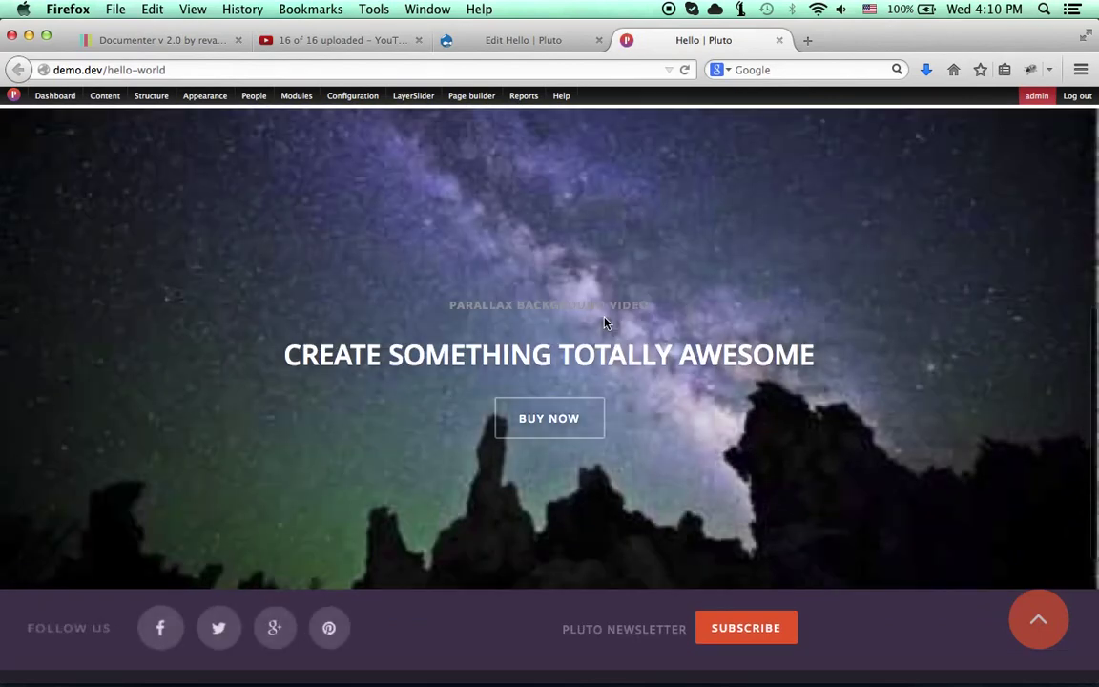
{"action": "scroll", "coordinate": [605, 321], "scroll_direction": "up", "scroll_amount": 3}
{"action": "scroll", "coordinate": [605, 324], "scroll_direction": "up", "scroll_amount": 3}
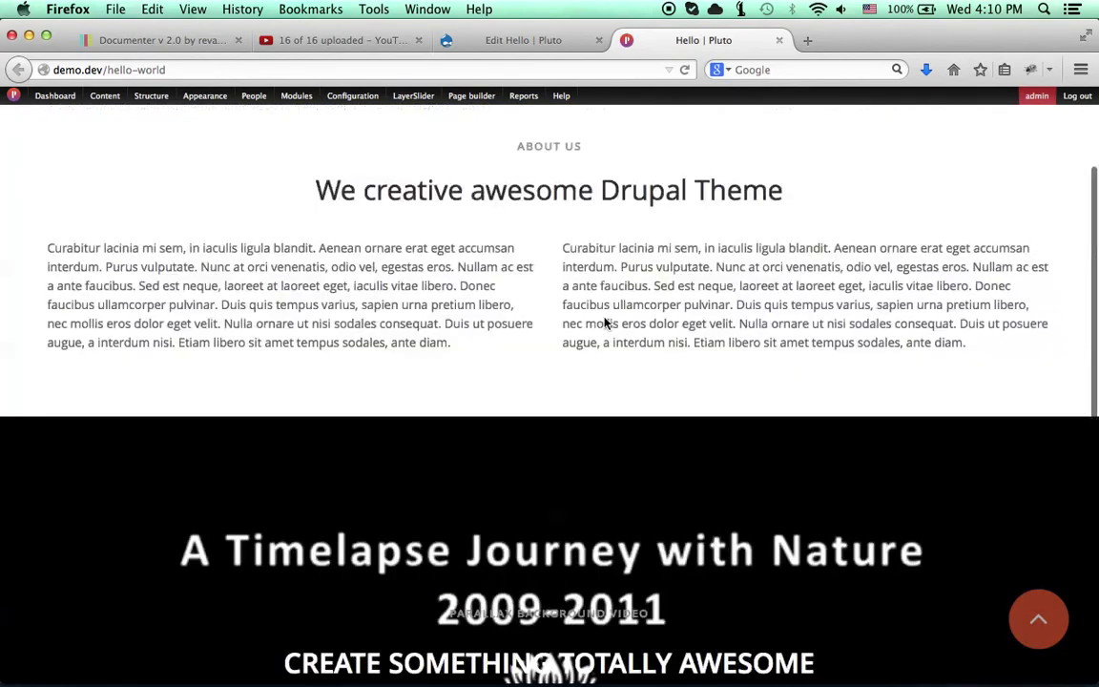
{"action": "scroll", "coordinate": [605, 323], "scroll_direction": "down", "scroll_amount": 3}
{"action": "scroll", "coordinate": [610, 322], "scroll_direction": "down", "scroll_amount": 2}
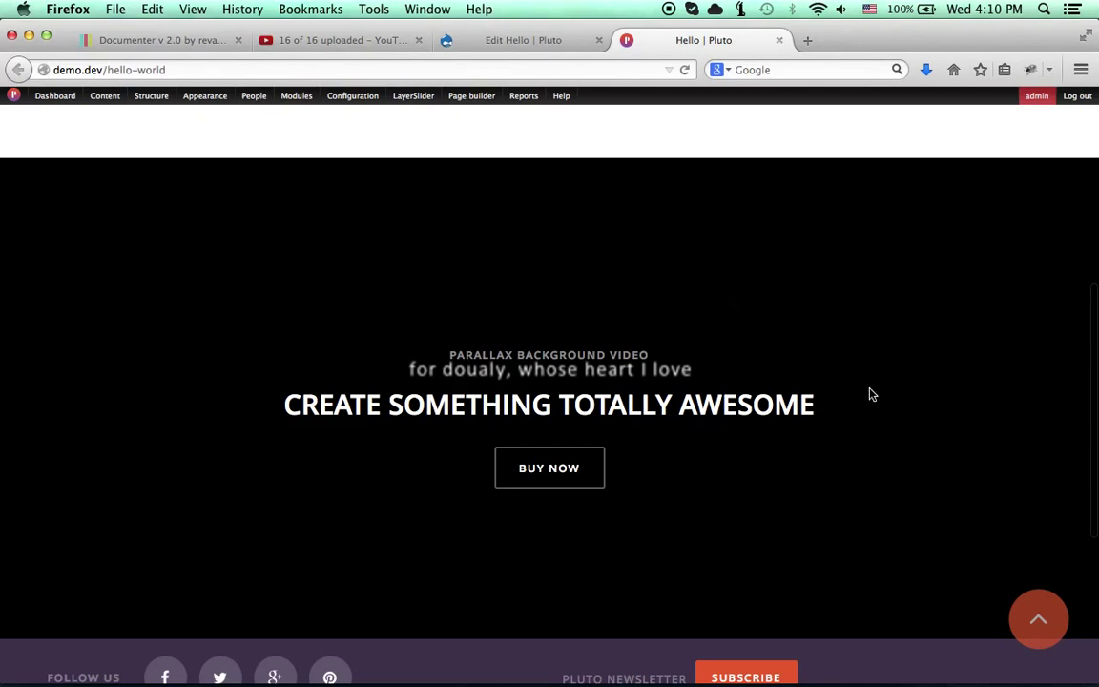
{"action": "scroll", "coordinate": [871, 392], "scroll_direction": "down", "scroll_amount": 2}
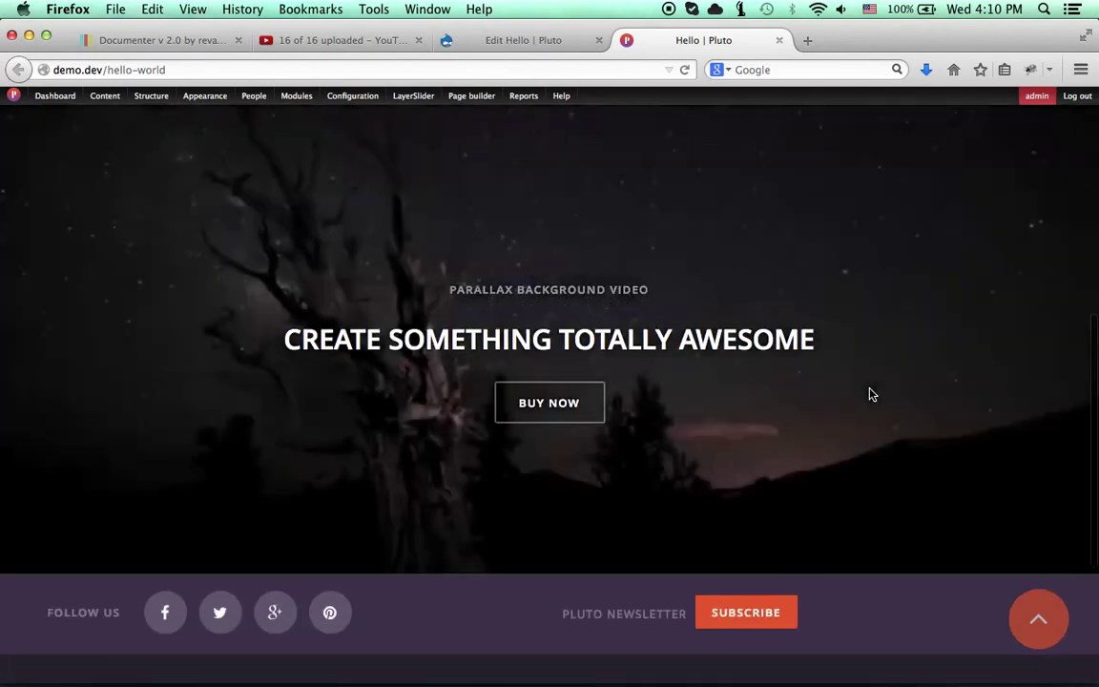
{"action": "scroll", "coordinate": [871, 394], "scroll_direction": "up", "scroll_amount": 1}
{"action": "scroll", "coordinate": [871, 394], "scroll_direction": "up", "scroll_amount": 1}
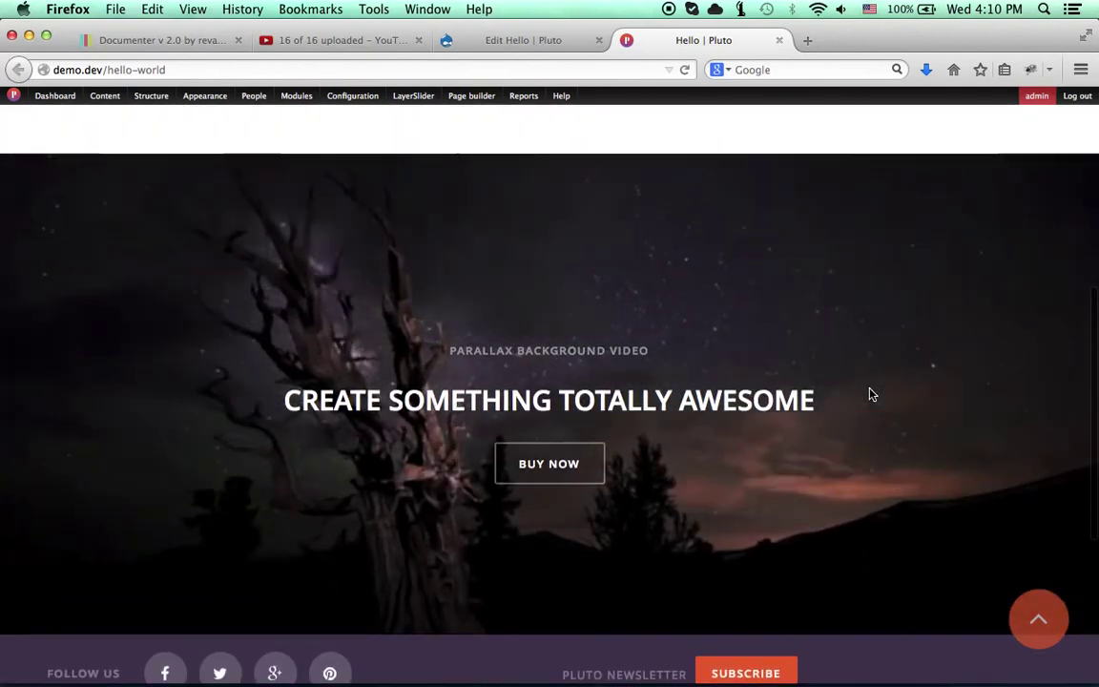
{"action": "scroll", "coordinate": [871, 392], "scroll_direction": "up", "scroll_amount": 1}
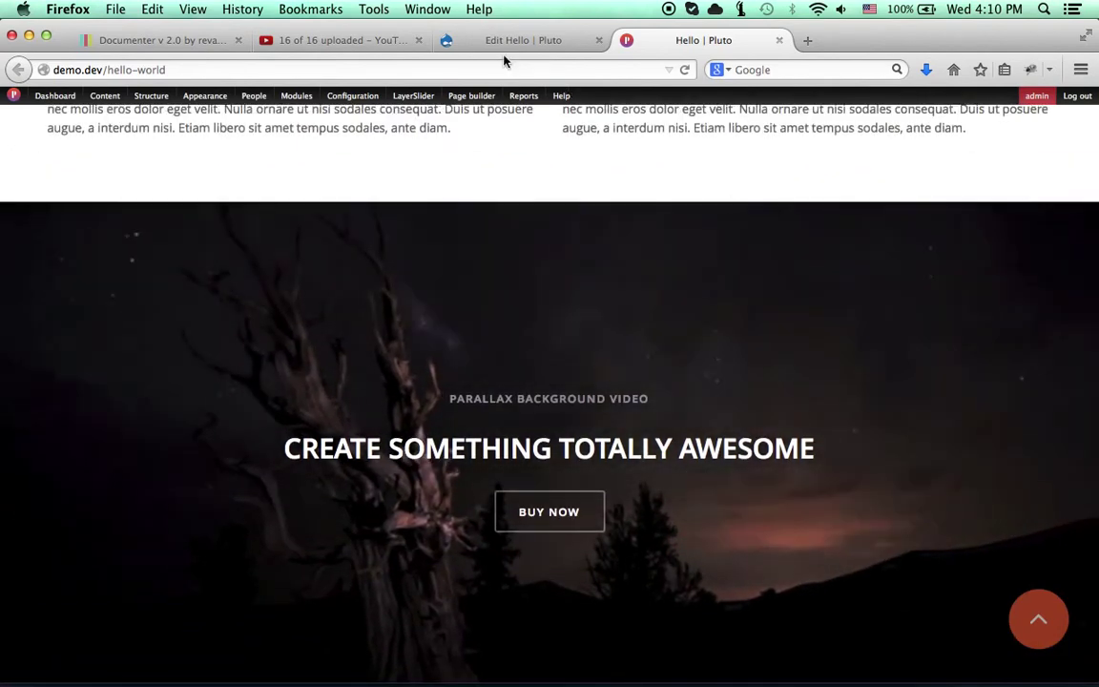
{"action": "scroll", "coordinate": [567, 267], "scroll_direction": "up", "scroll_amount": 8}
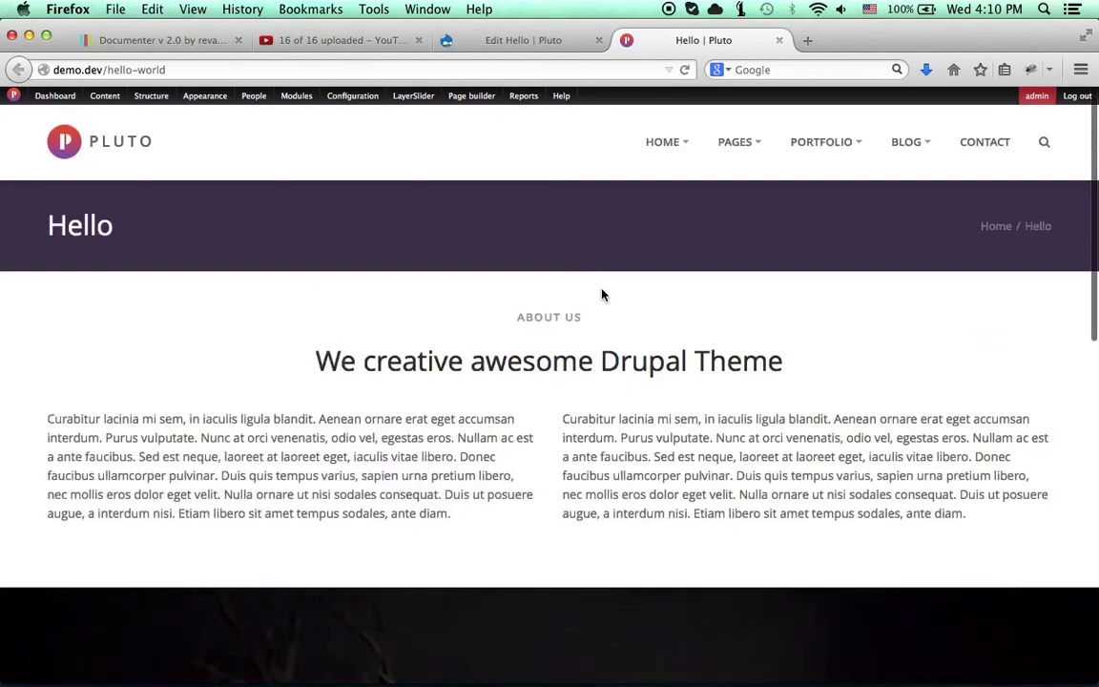
Step: Return to the page editor, move the video background row above the About Us row and update the page
{"action": "left_click", "coordinate": [496, 40]}
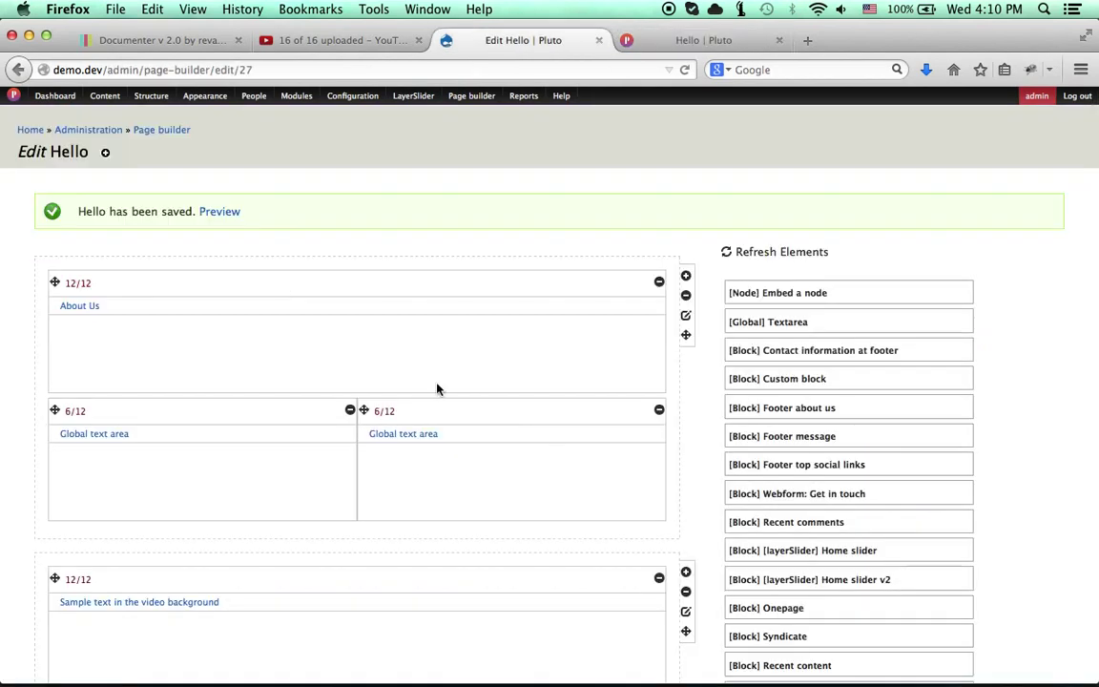
{"action": "scroll", "coordinate": [480, 424], "scroll_direction": "down", "scroll_amount": 1}
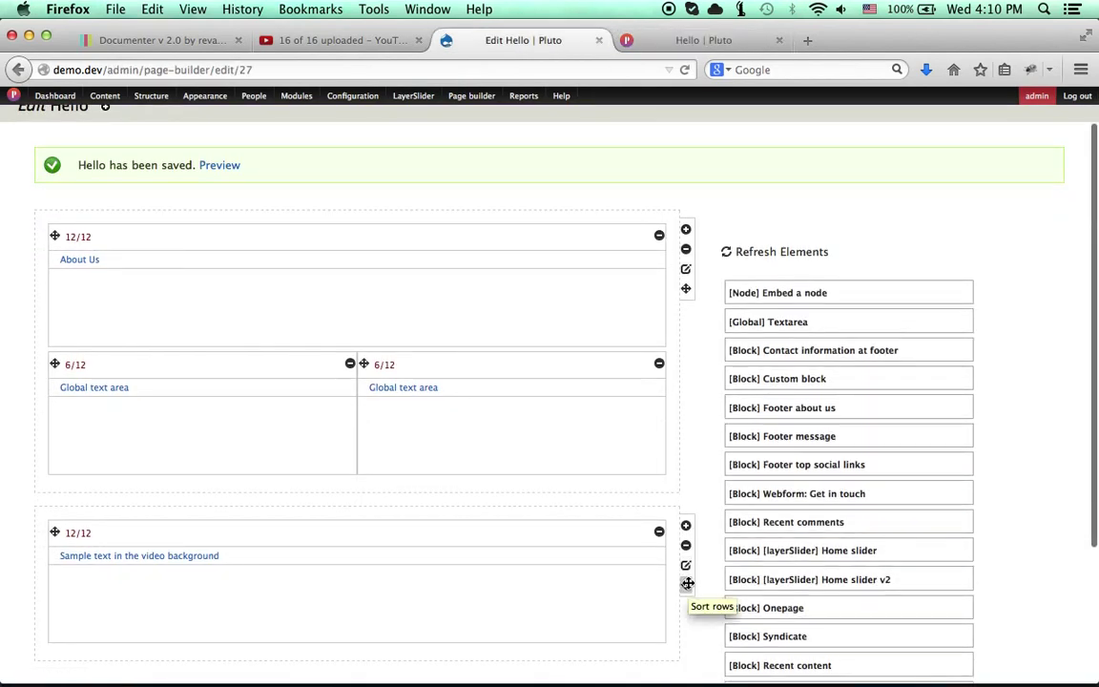
{"action": "left_click_drag", "start_coordinate": [687, 582], "coordinate": [685, 233]}
{"action": "scroll", "coordinate": [459, 372], "scroll_direction": "down", "scroll_amount": 4}
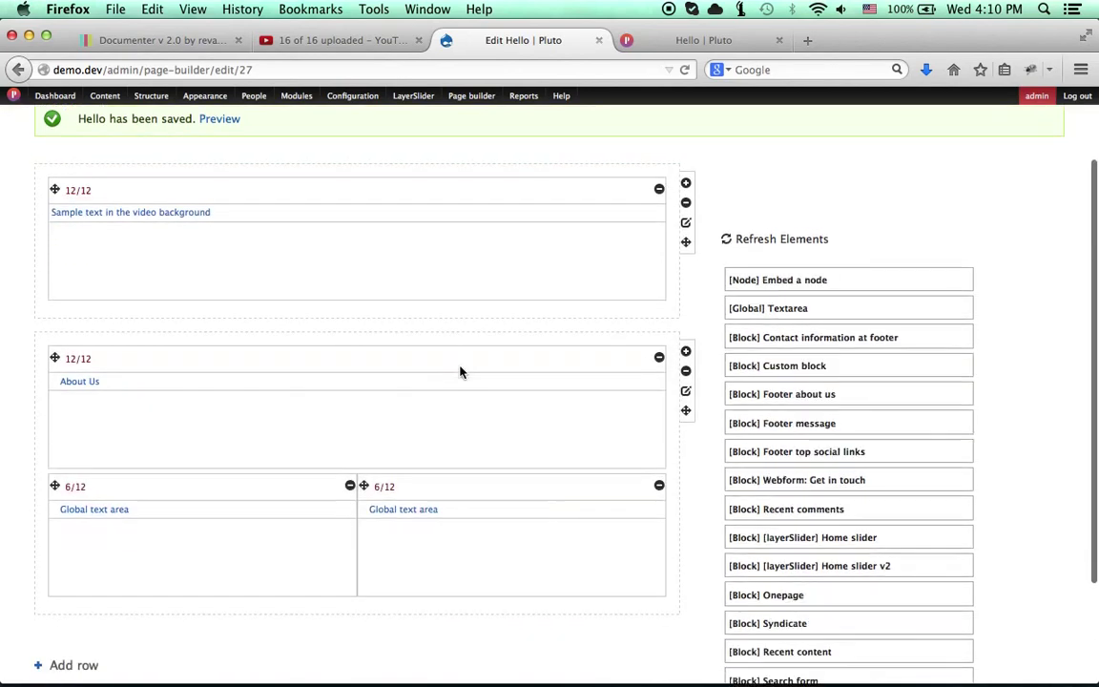
{"action": "left_click", "coordinate": [74, 624]}
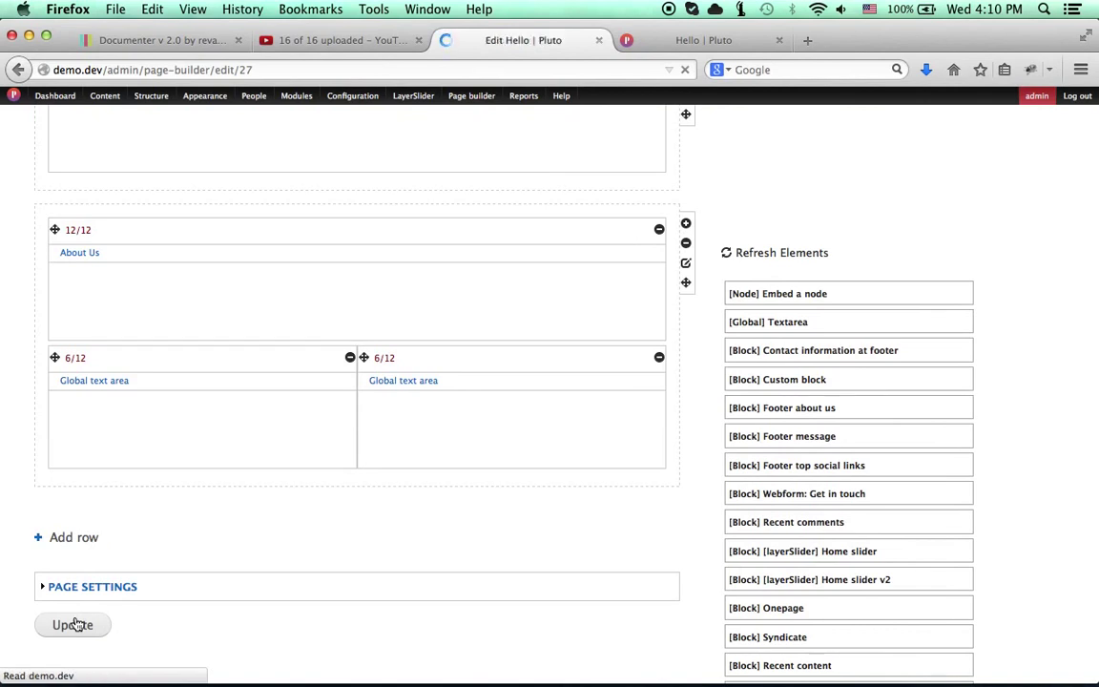
Step: Reload the Hello page preview and check the new row order and the page title banner
{"action": "left_click", "coordinate": [723, 42]}
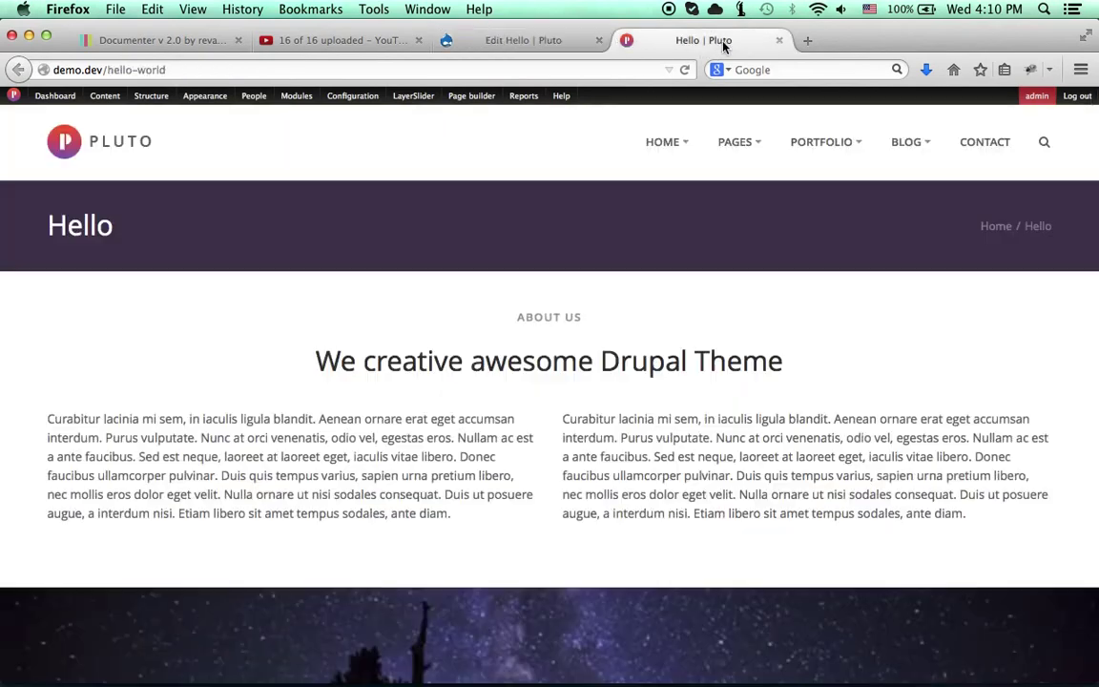
{"action": "left_click", "coordinate": [684, 69]}
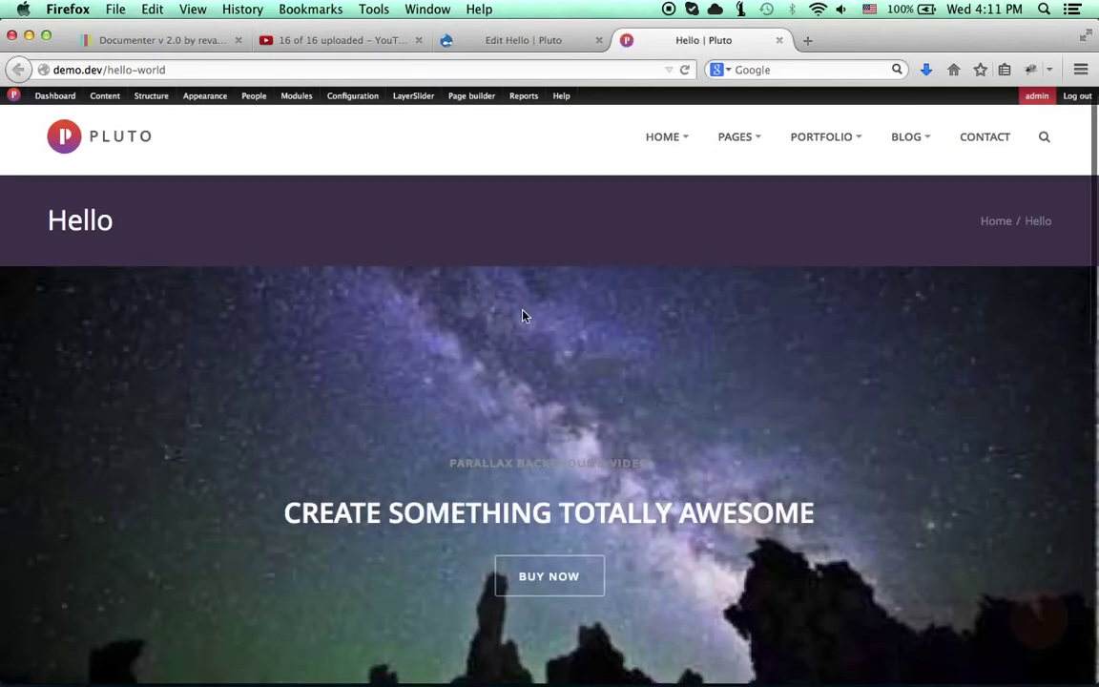
{"action": "scroll", "coordinate": [523, 316], "scroll_direction": "down", "scroll_amount": 5}
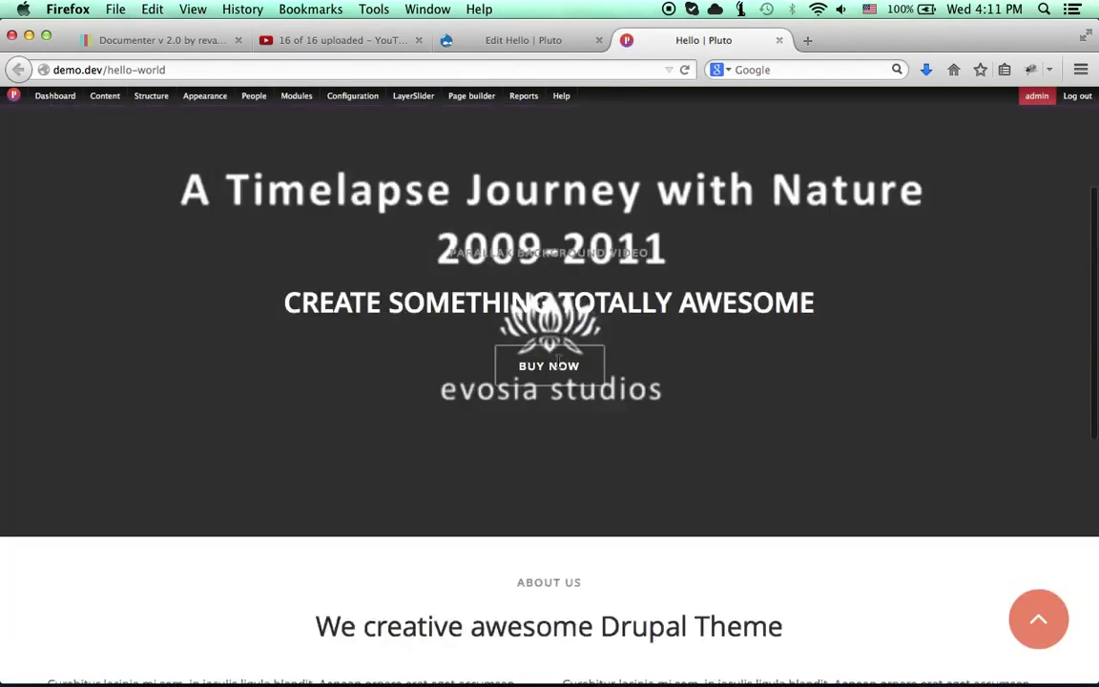
{"action": "scroll", "coordinate": [558, 362], "scroll_direction": "down", "scroll_amount": 3}
{"action": "scroll", "coordinate": [558, 367], "scroll_direction": "up", "scroll_amount": 8}
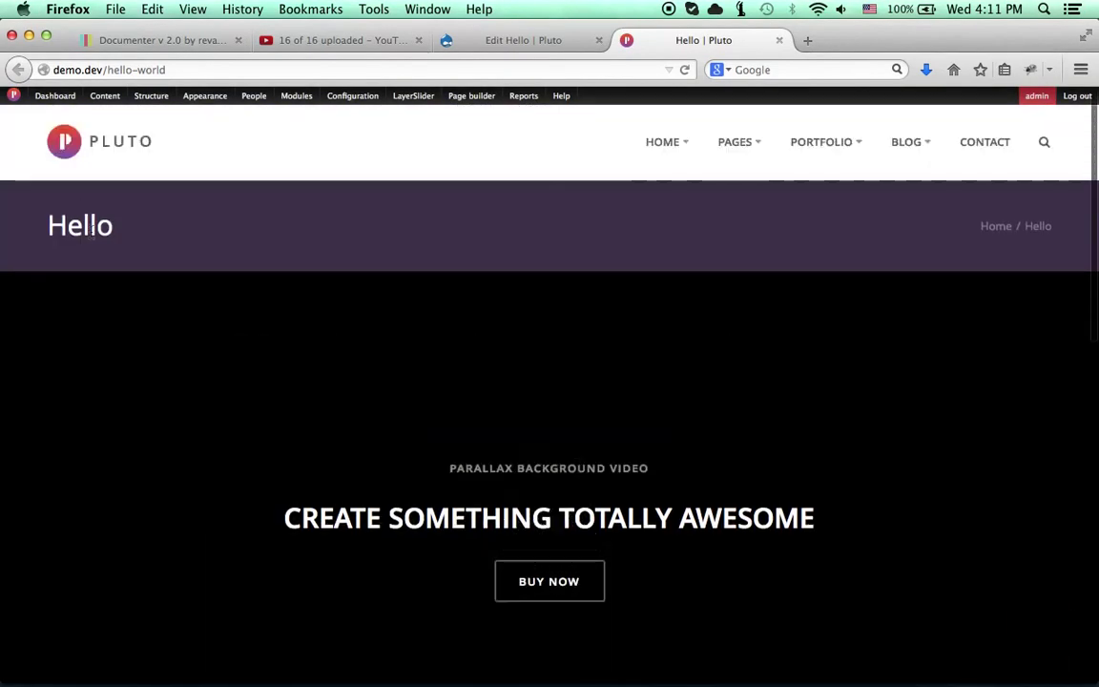
{"action": "double_click", "coordinate": [91, 225]}
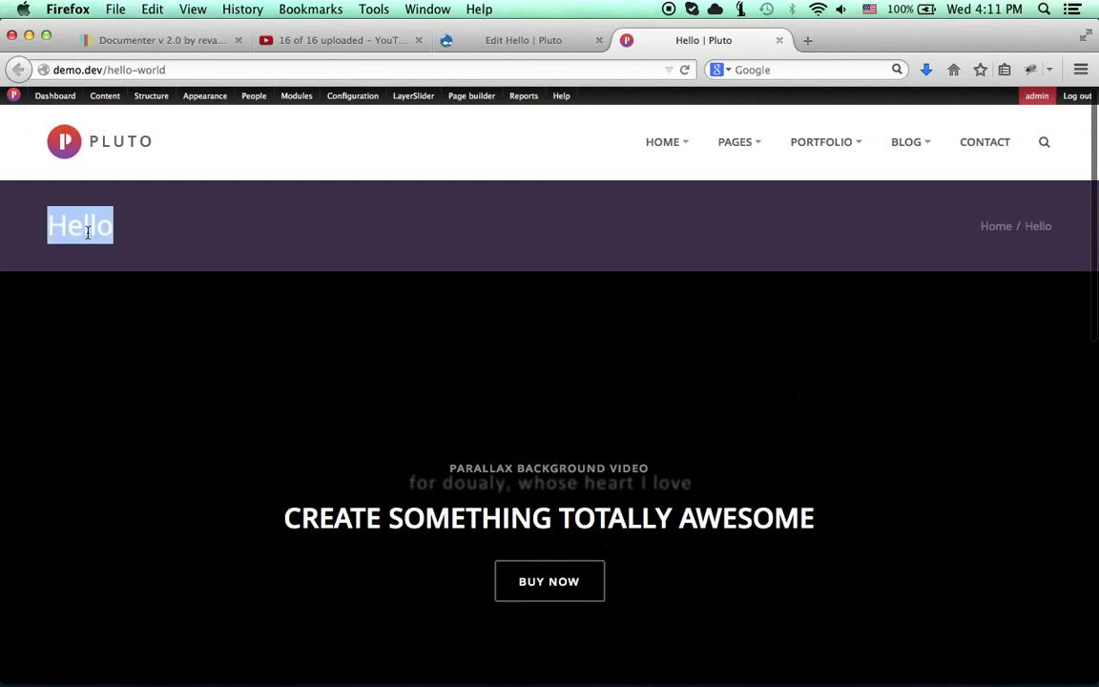
Step: In the editor's page settings, disable Show page title and update the page
{"action": "left_click", "coordinate": [487, 40]}
{"action": "scroll", "coordinate": [143, 515], "scroll_direction": "down", "scroll_amount": 5}
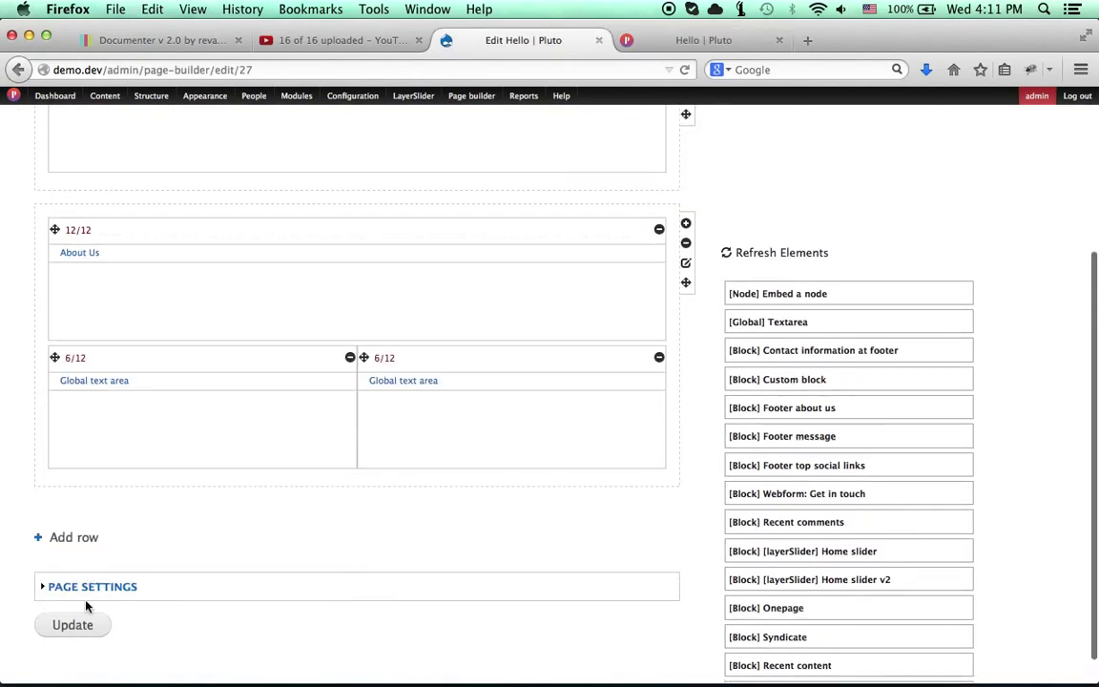
{"action": "left_click", "coordinate": [110, 589]}
{"action": "scroll", "coordinate": [108, 573], "scroll_direction": "down", "scroll_amount": 3}
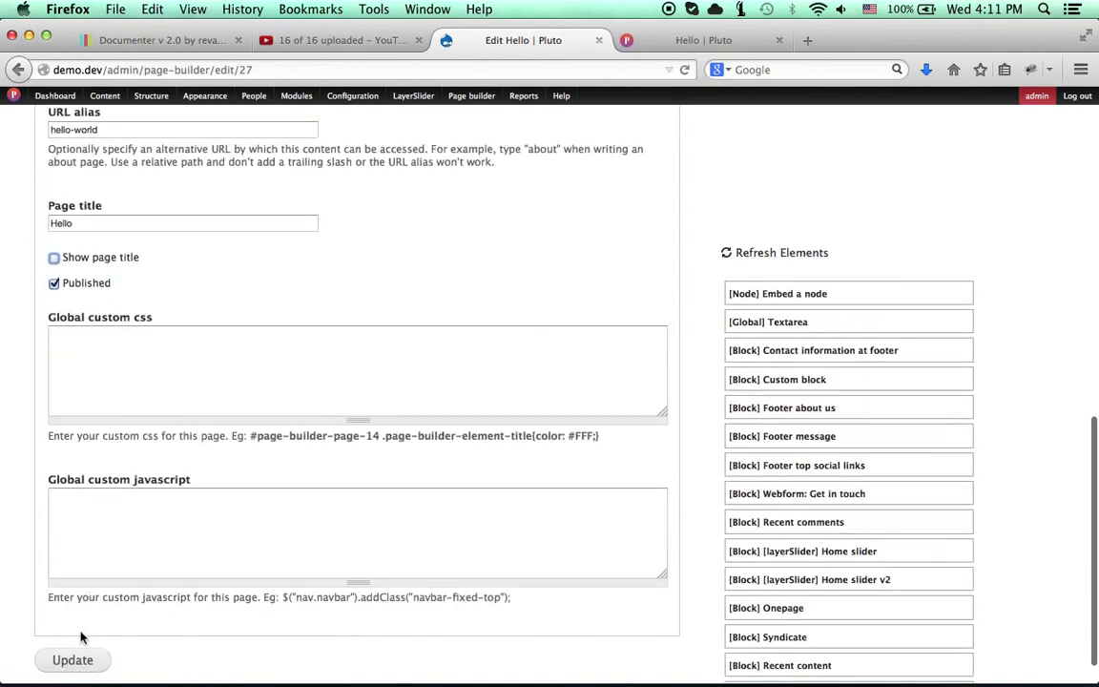
{"action": "left_click", "coordinate": [76, 663]}
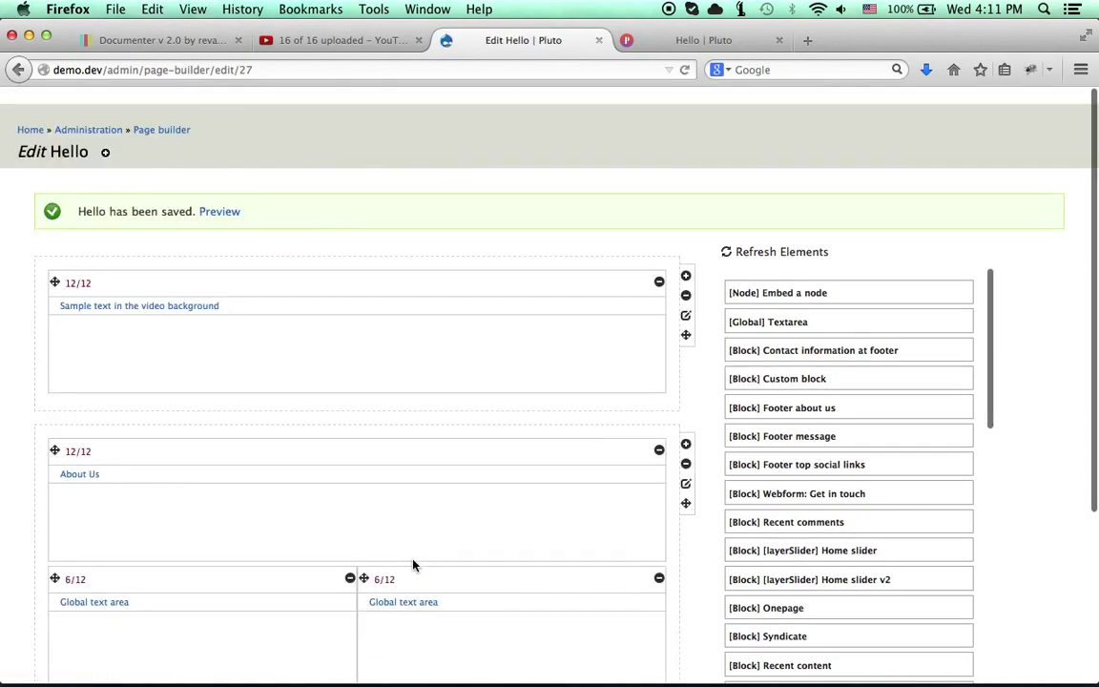
Step: Reload the Hello page preview and look over the whole page from header to footer for the page title change
{"action": "left_click", "coordinate": [668, 40]}
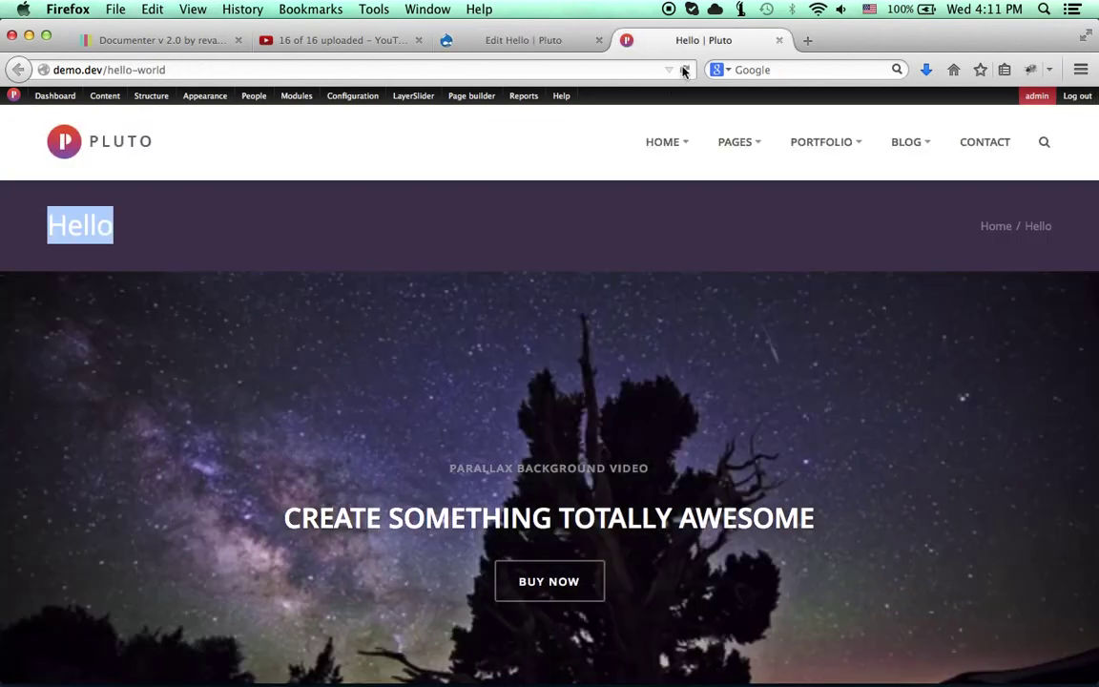
{"action": "left_click", "coordinate": [683, 69]}
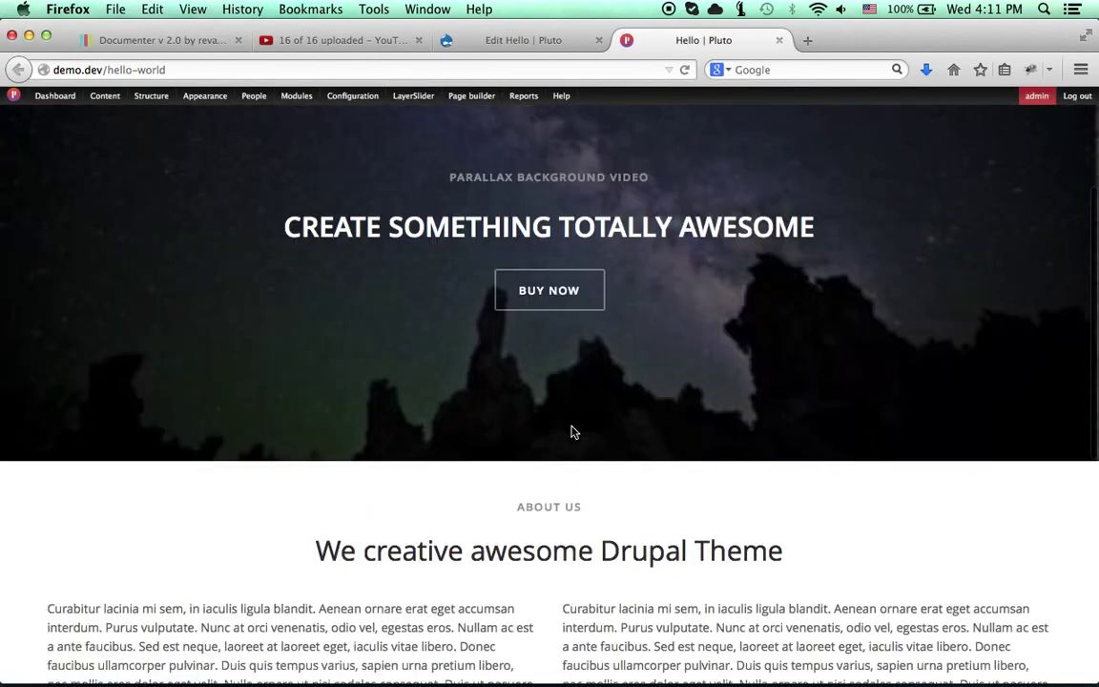
{"action": "scroll", "coordinate": [571, 432], "scroll_direction": "down", "scroll_amount": 10}
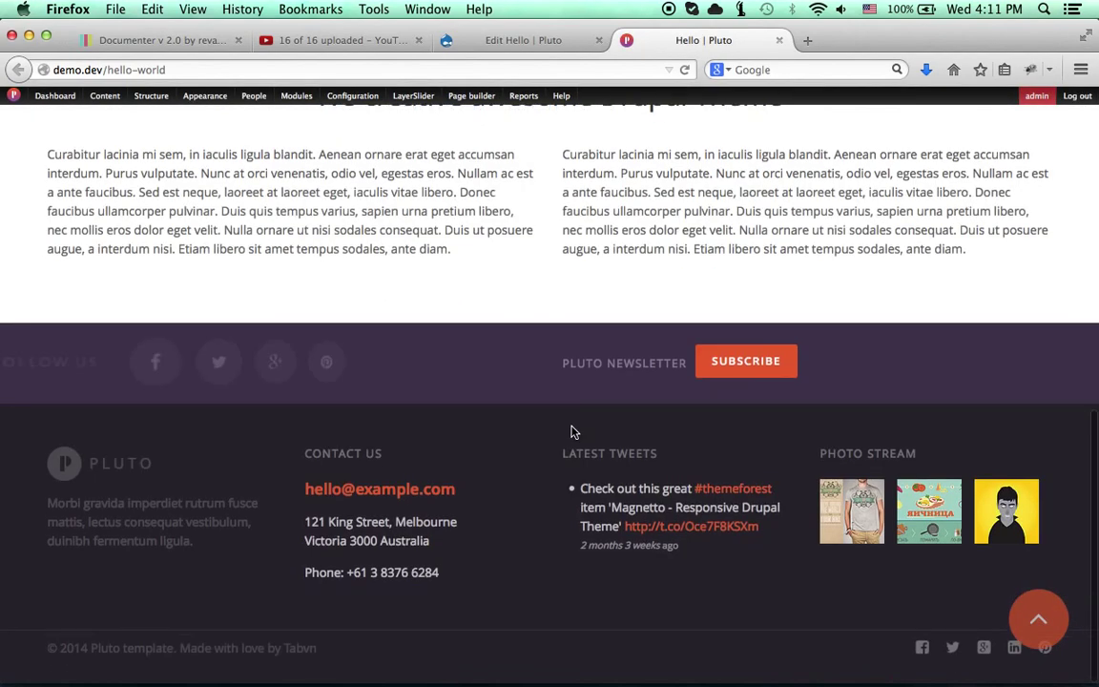
{"action": "scroll", "coordinate": [571, 430], "scroll_direction": "up", "scroll_amount": 15}
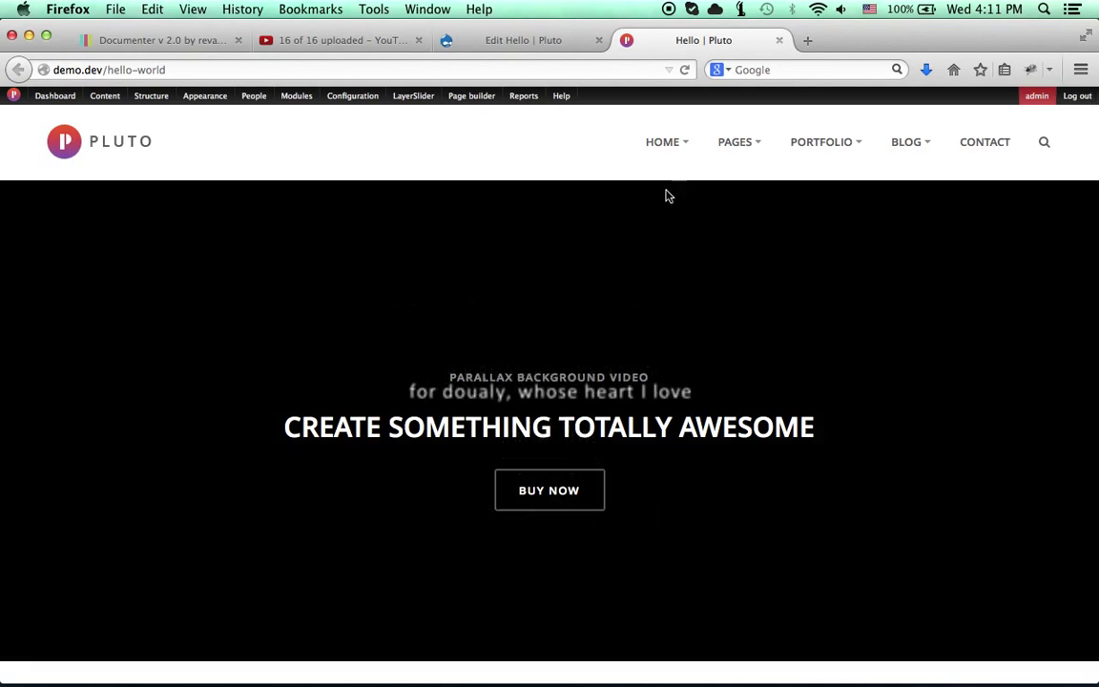
{"action": "scroll", "coordinate": [566, 246], "scroll_direction": "down", "scroll_amount": 5}
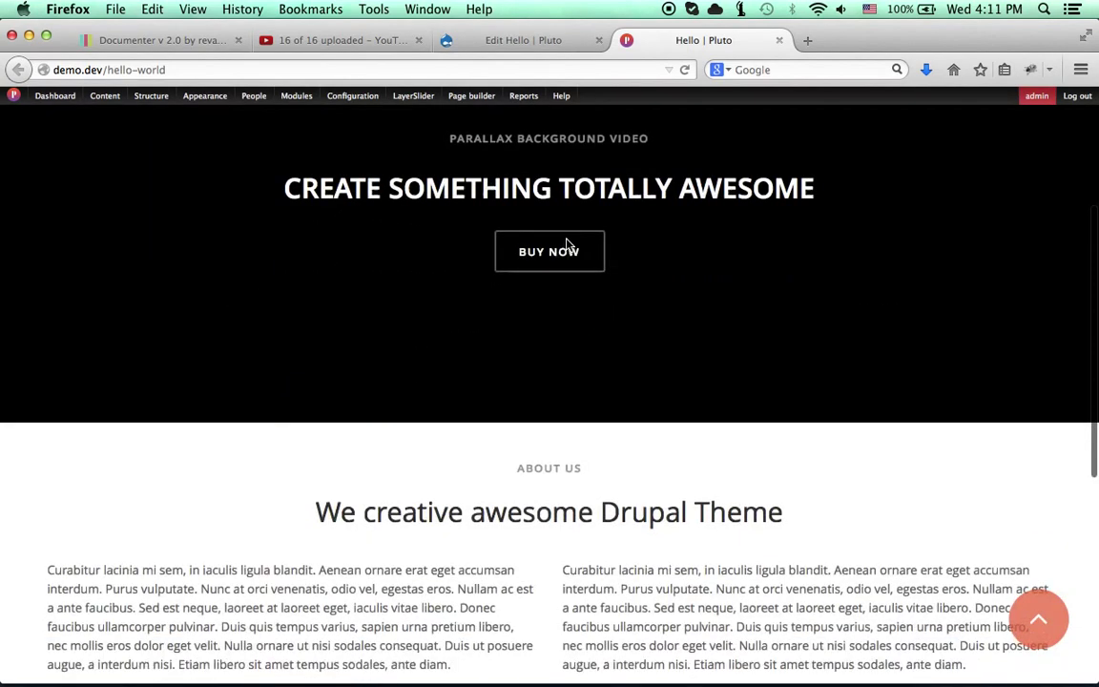
{"action": "scroll", "coordinate": [566, 246], "scroll_direction": "down", "scroll_amount": 5}
{"action": "scroll", "coordinate": [566, 245], "scroll_direction": "up", "scroll_amount": 12}
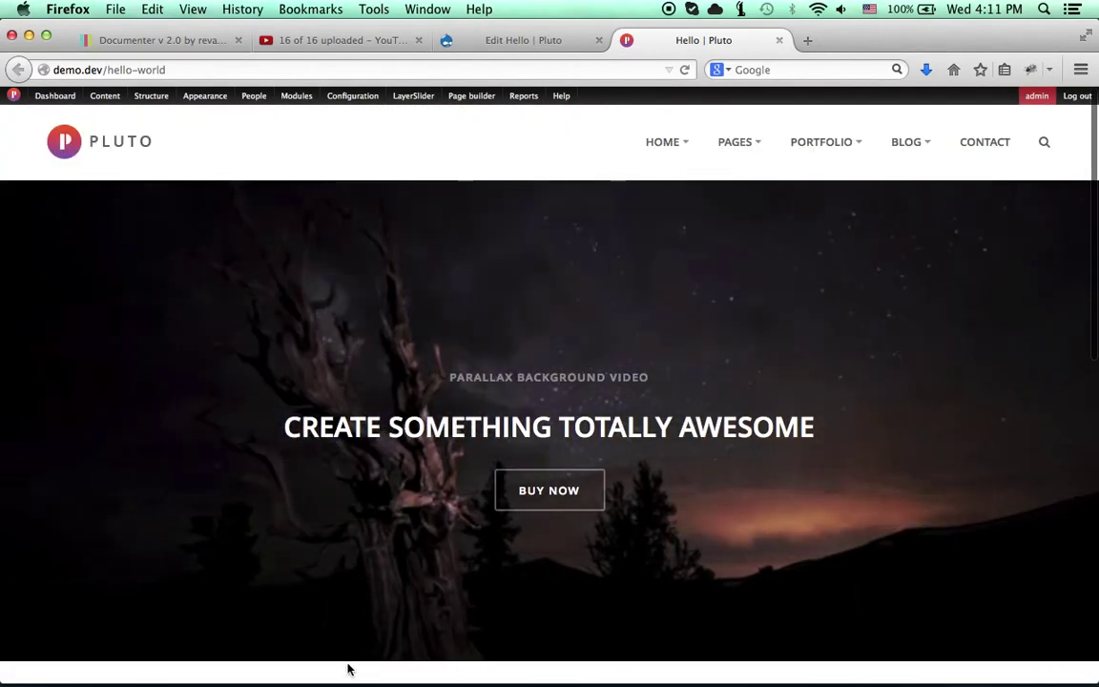
Step: Return to the page editor, add the class hight100 to the video background row and update the page
{"action": "left_click", "coordinate": [461, 43]}
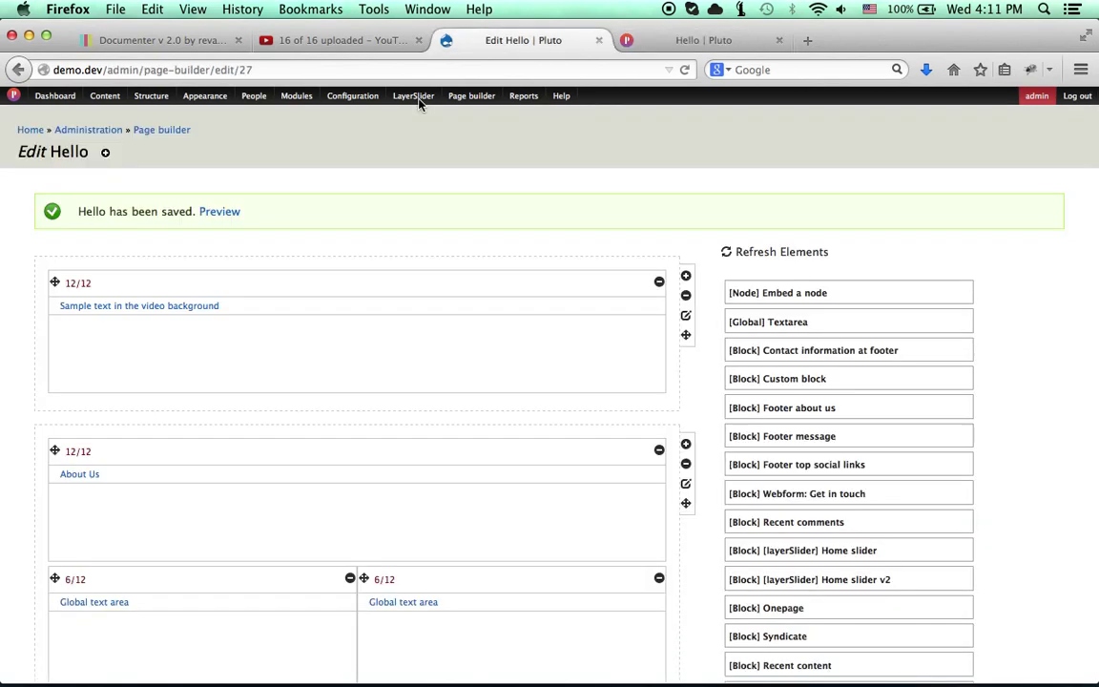
{"action": "left_click", "coordinate": [685, 315]}
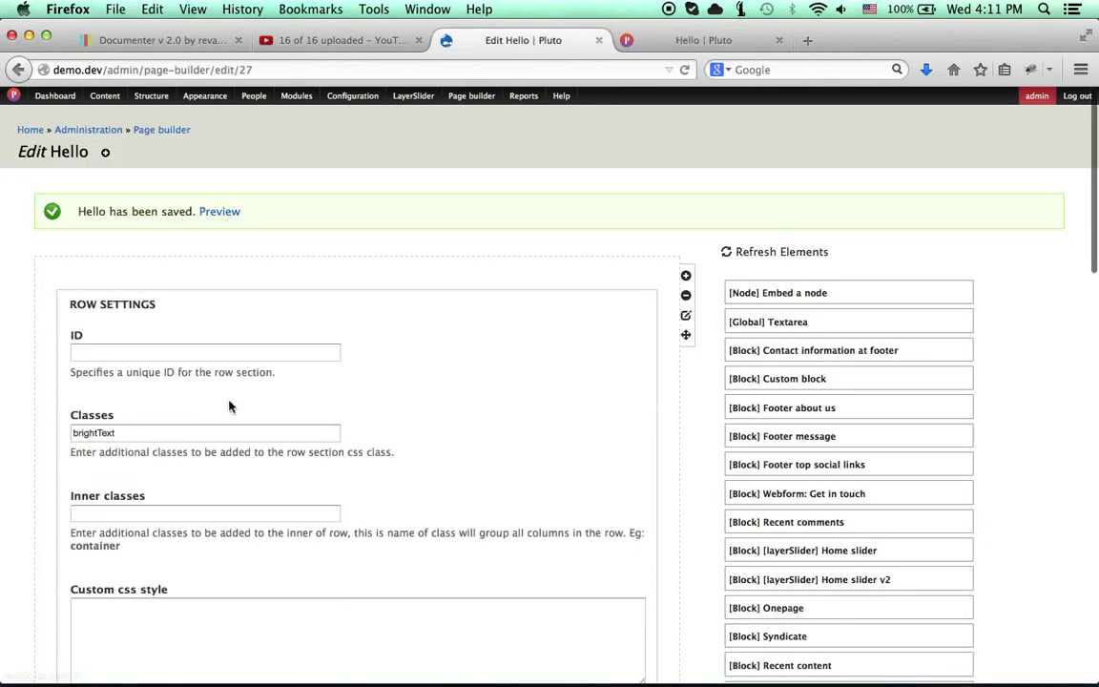
{"action": "left_click", "coordinate": [211, 429]}
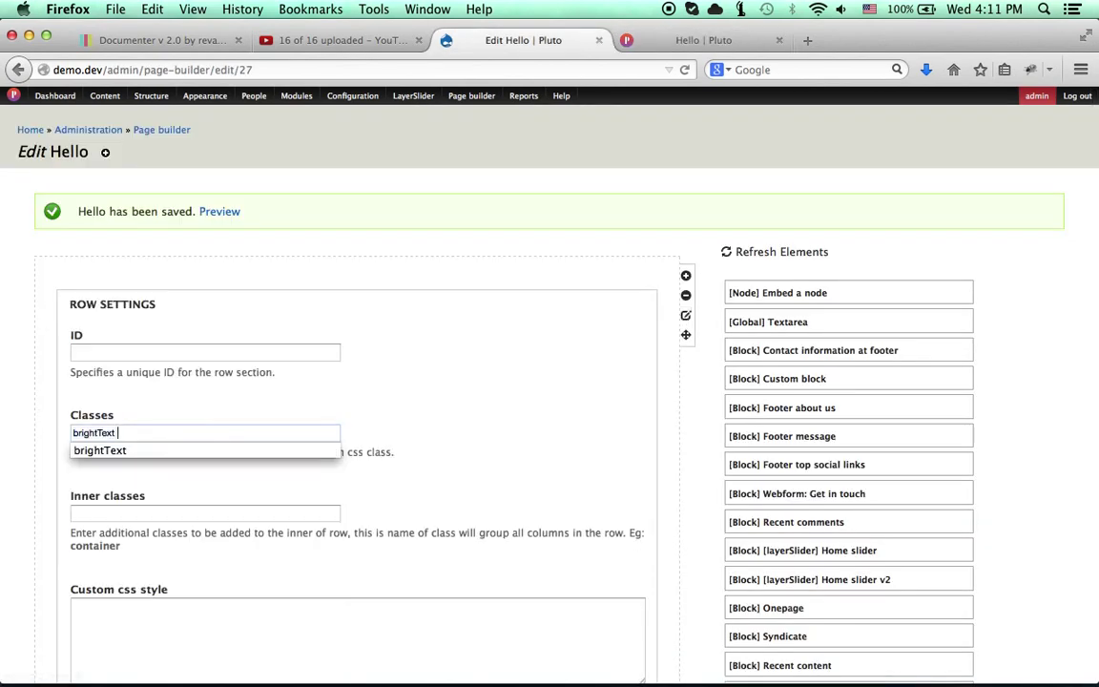
{"action": "type", "text": "hight100"}
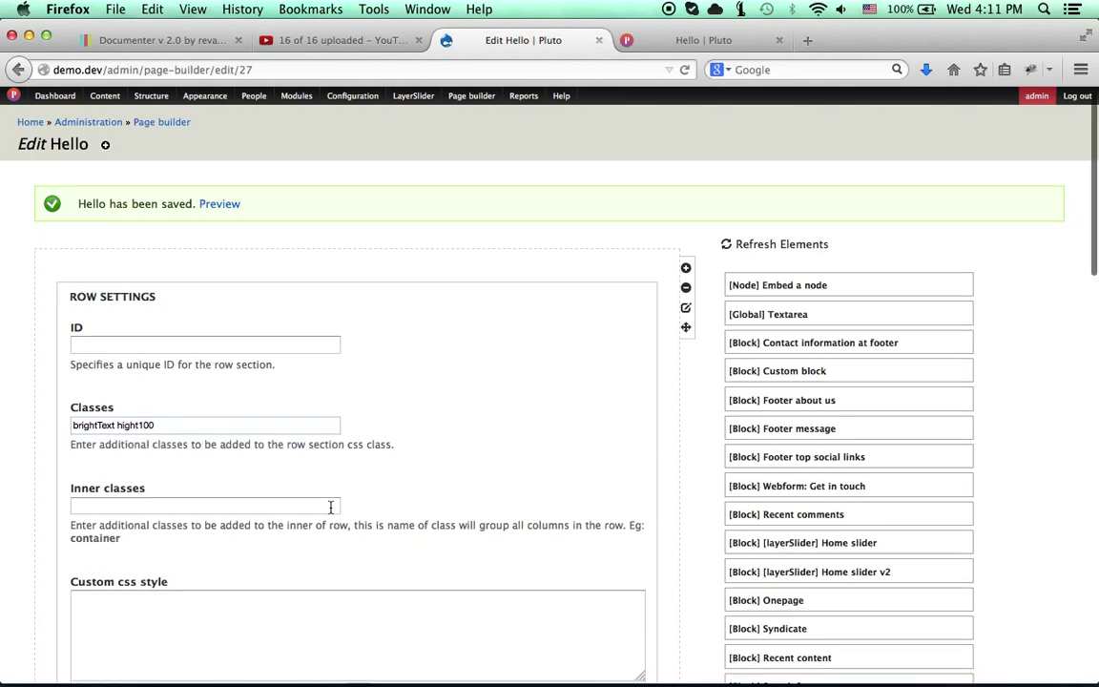
{"action": "scroll", "coordinate": [158, 495], "scroll_direction": "down", "scroll_amount": 10}
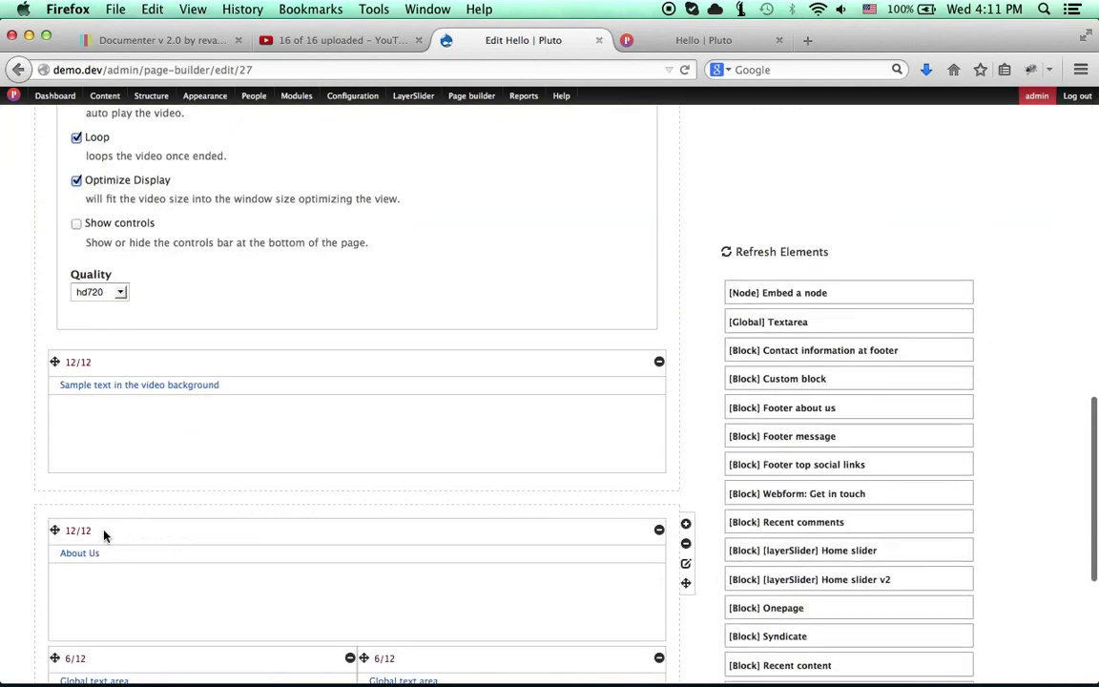
{"action": "left_click", "coordinate": [81, 630]}
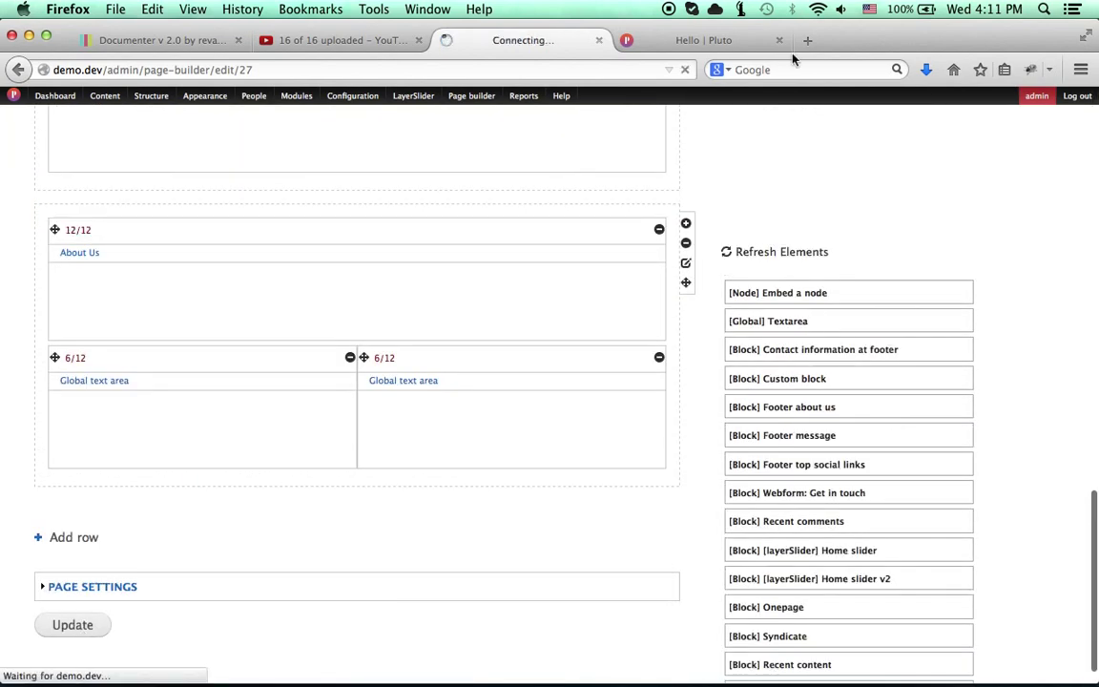
Step: Reload the Hello page preview to check the video row's height, and return to the page editor
{"action": "left_click", "coordinate": [727, 40]}
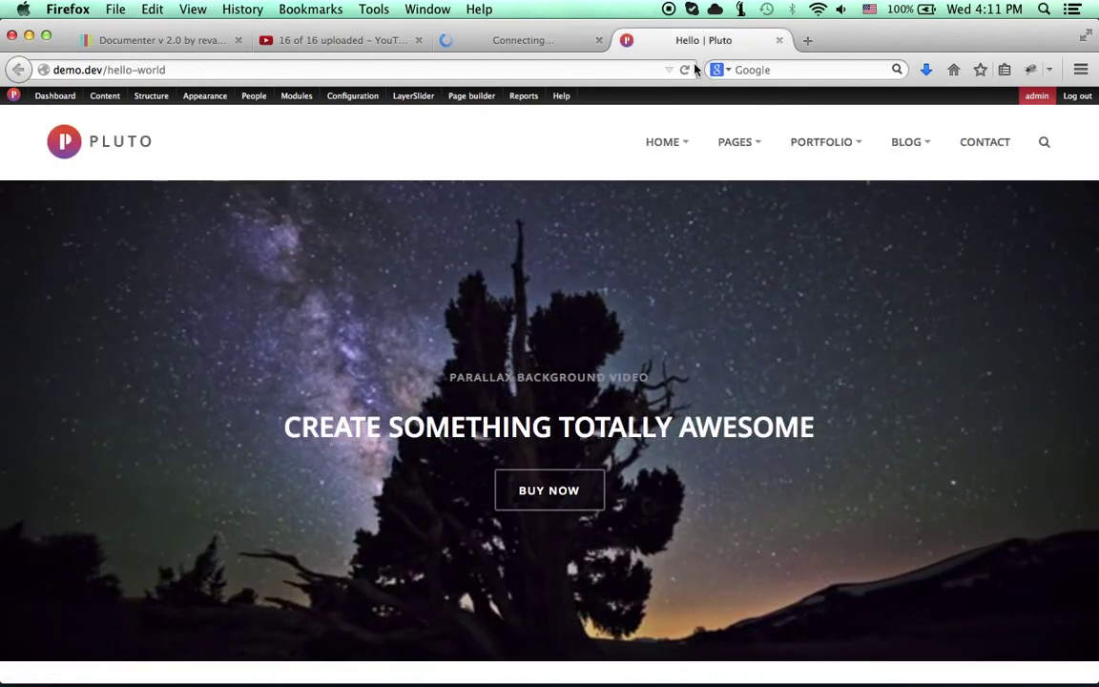
{"action": "left_click", "coordinate": [686, 70]}
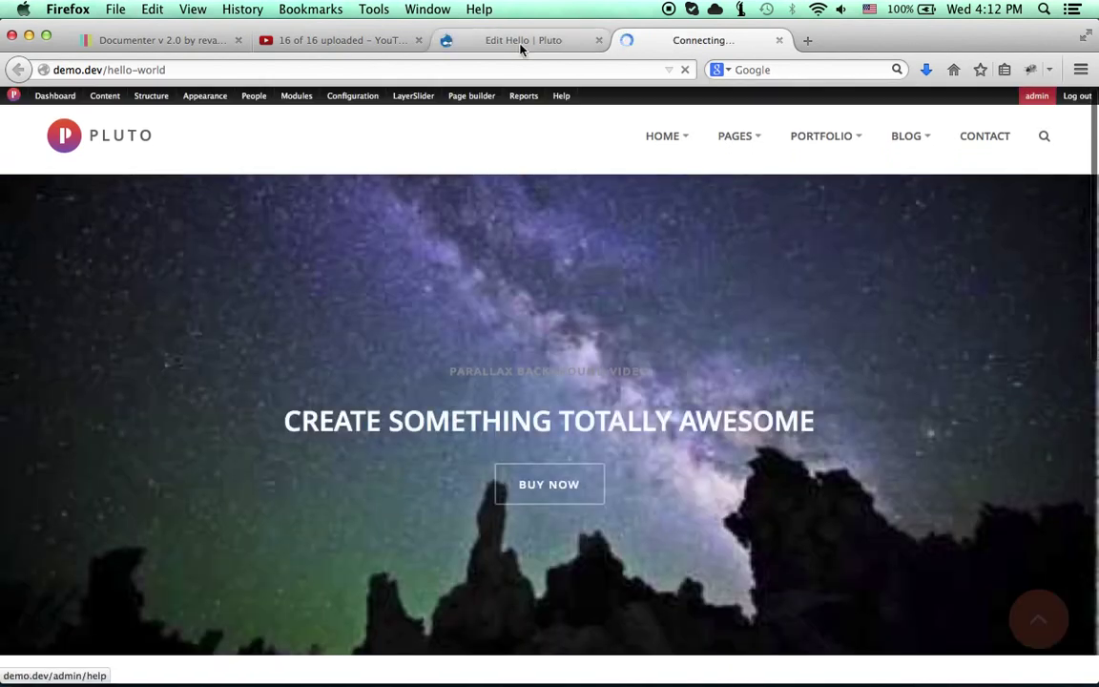
{"action": "left_click", "coordinate": [521, 42]}
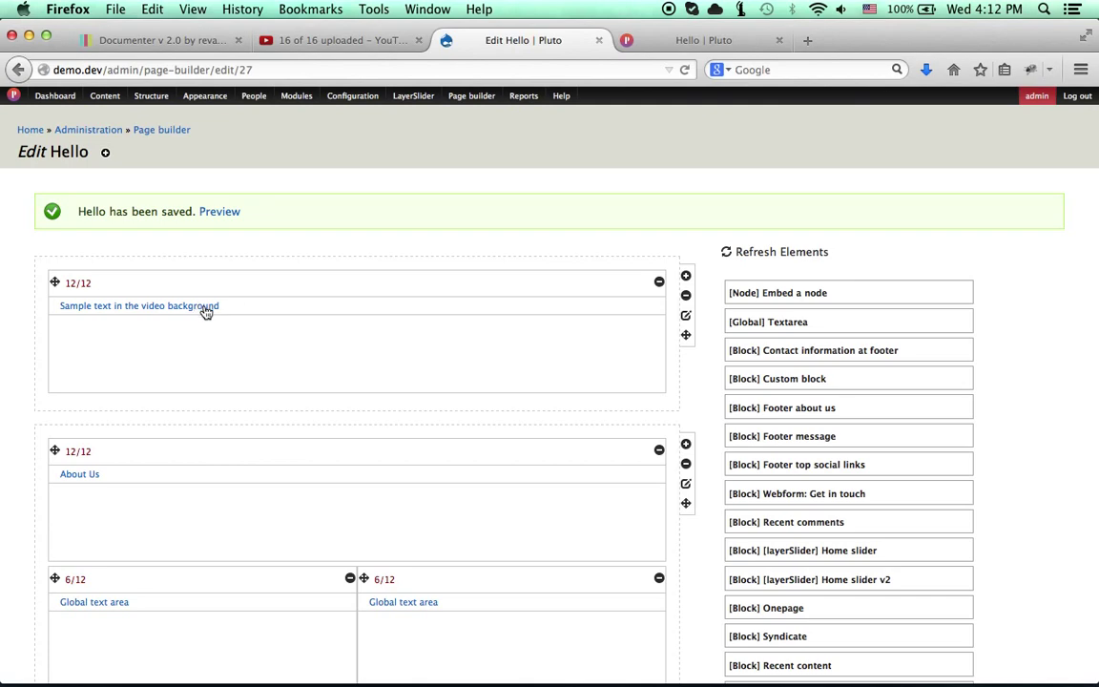
Step: Give the video background row the custom CSS style "height: 700px;" and update the page
{"action": "left_click", "coordinate": [685, 315]}
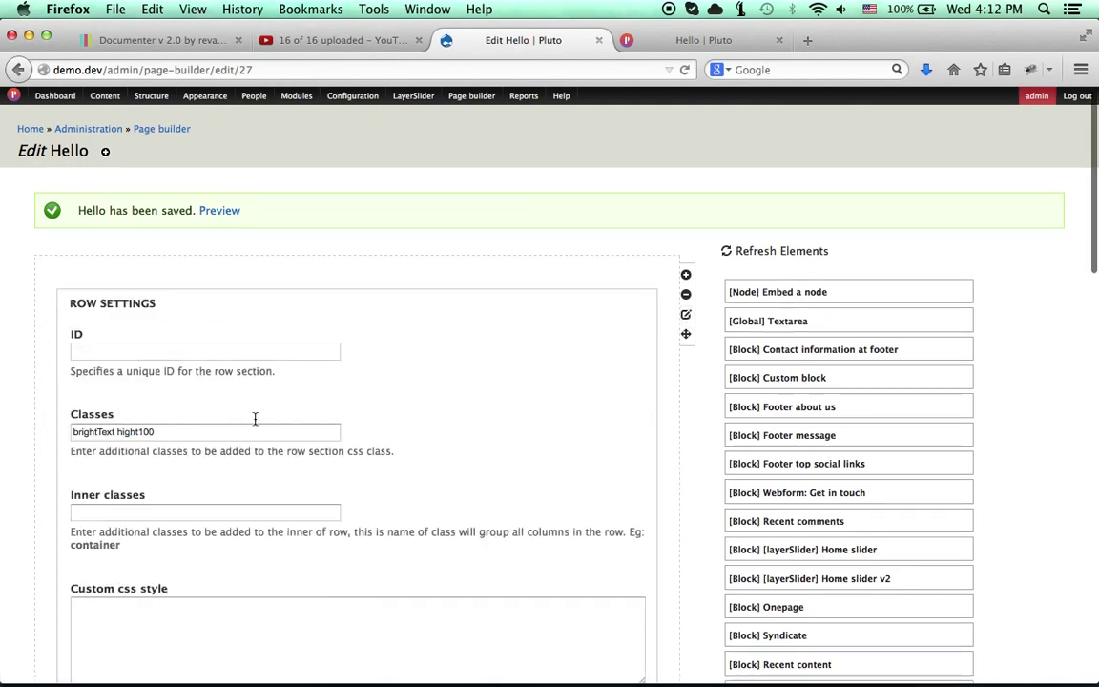
{"action": "scroll", "coordinate": [151, 379], "scroll_direction": "down", "scroll_amount": 1}
{"action": "double_click", "coordinate": [151, 379]}
{"action": "scroll", "coordinate": [222, 472], "scroll_direction": "down", "scroll_amount": 2}
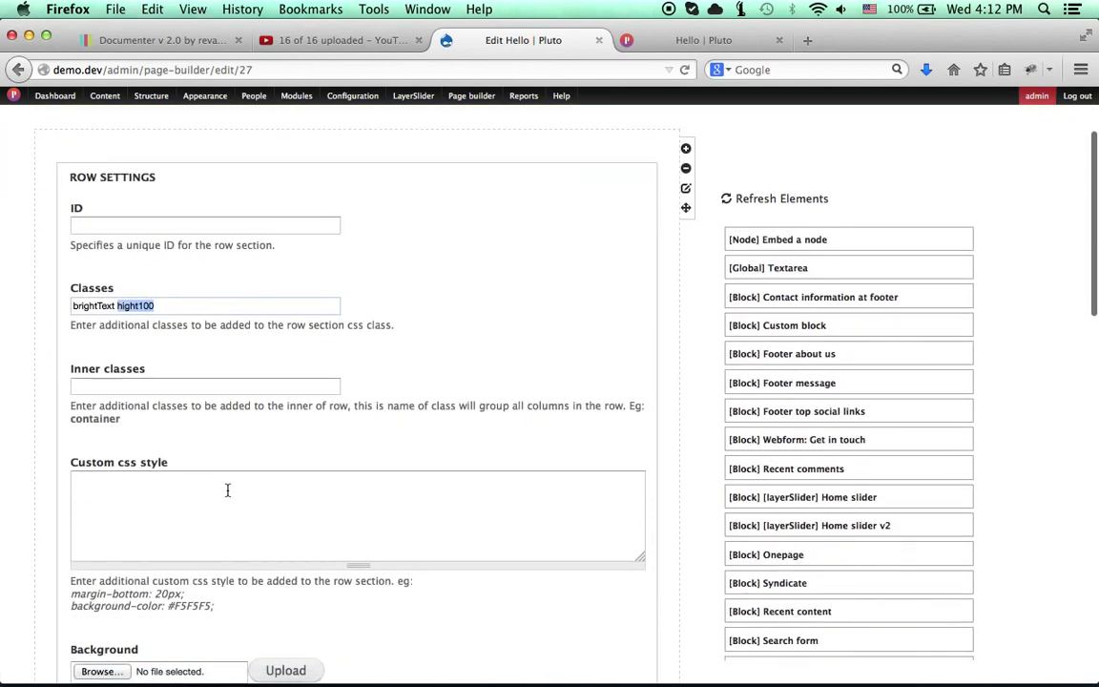
{"action": "left_click", "coordinate": [227, 490]}
{"action": "scroll", "coordinate": [228, 490], "scroll_direction": "down", "scroll_amount": 2}
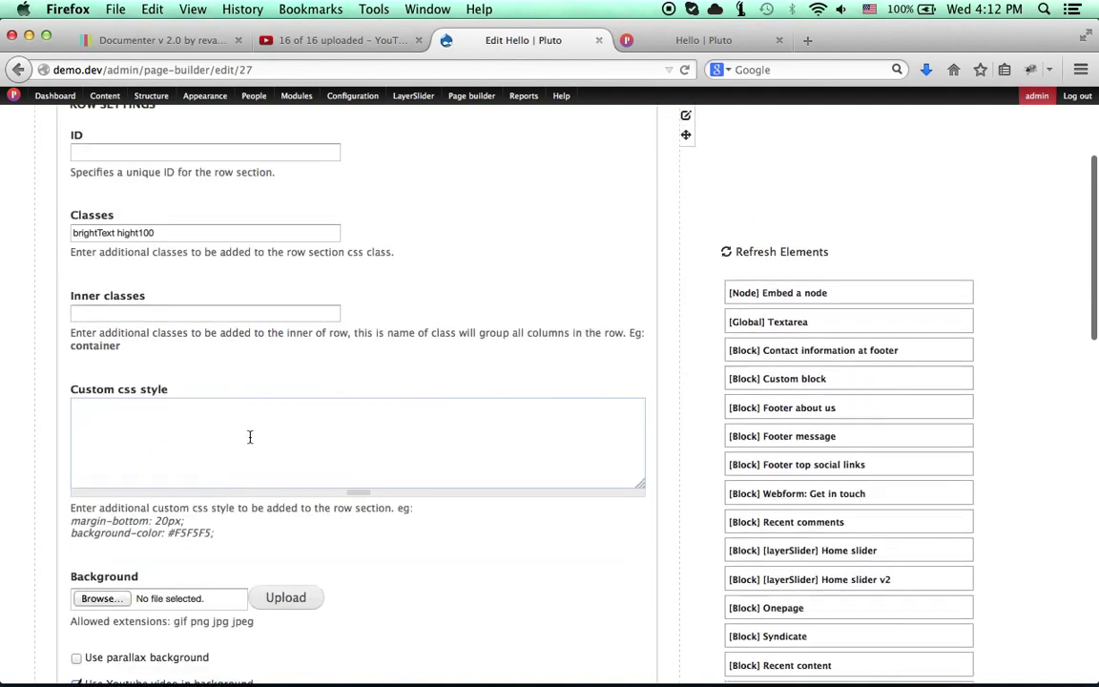
{"action": "type", "text": "height: 700px;"}
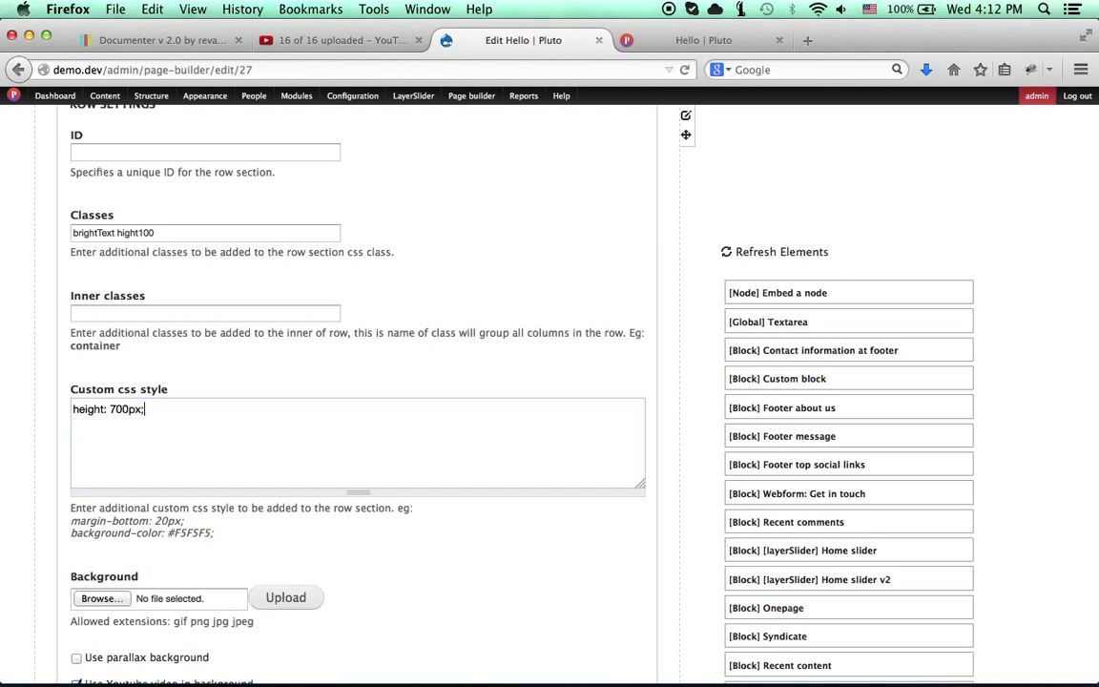
{"action": "scroll", "coordinate": [268, 557], "scroll_direction": "down", "scroll_amount": 15}
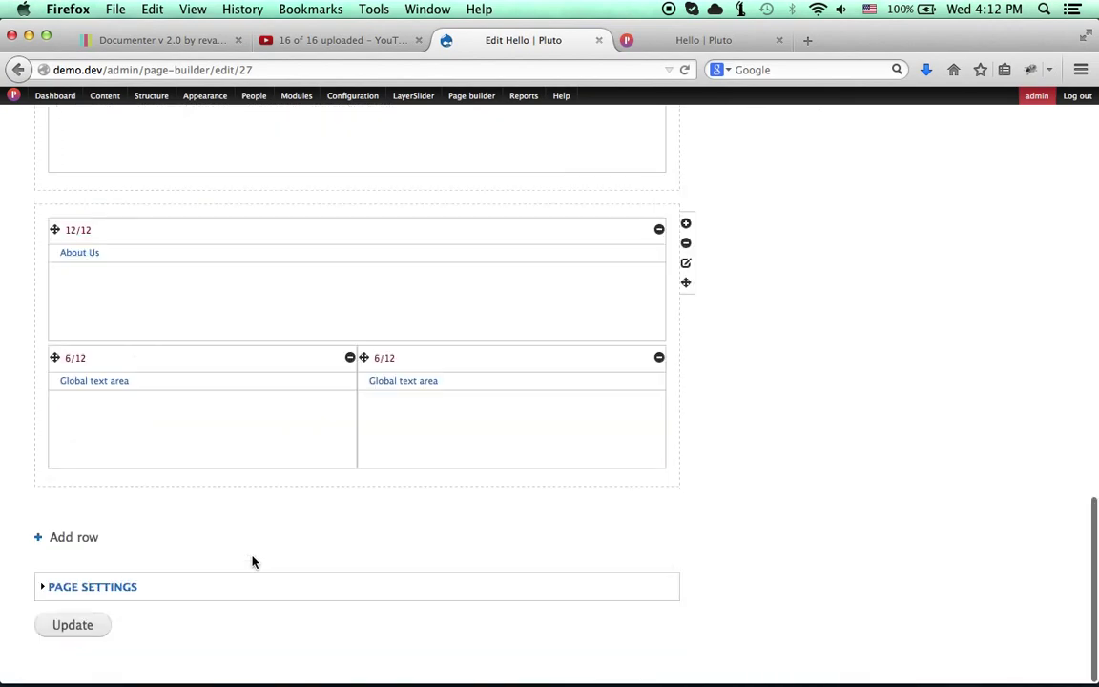
{"action": "left_click", "coordinate": [73, 625]}
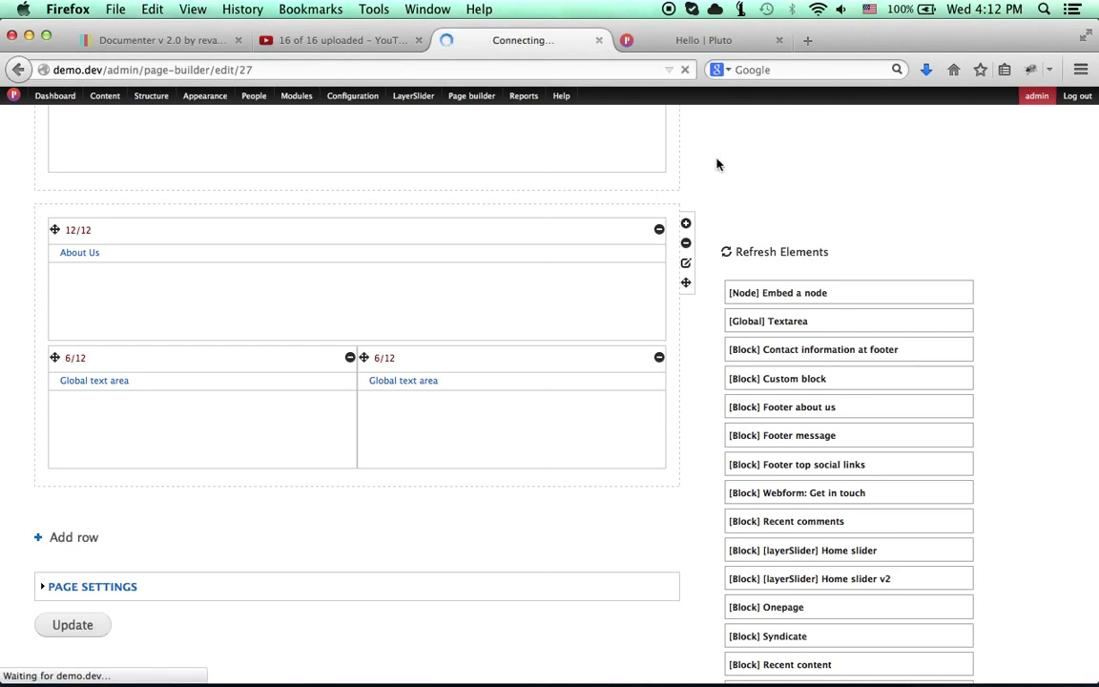
Step: Reload the Hello page preview and examine the video section's height and the content below it down to the footer
{"action": "left_click", "coordinate": [662, 44]}
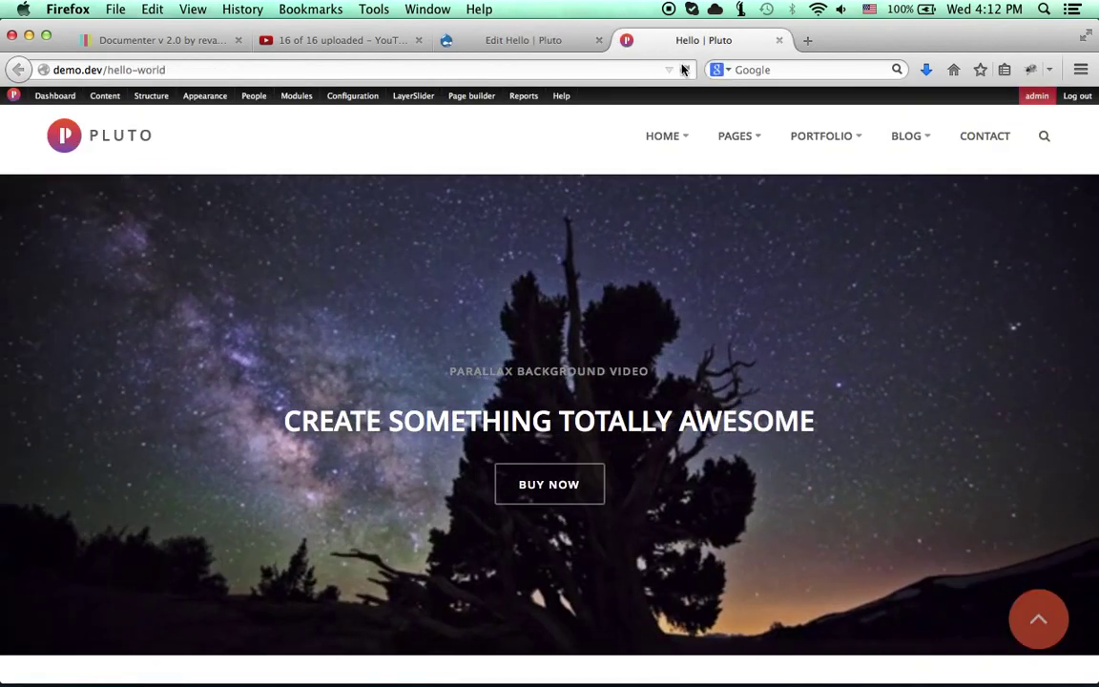
{"action": "left_click", "coordinate": [682, 70]}
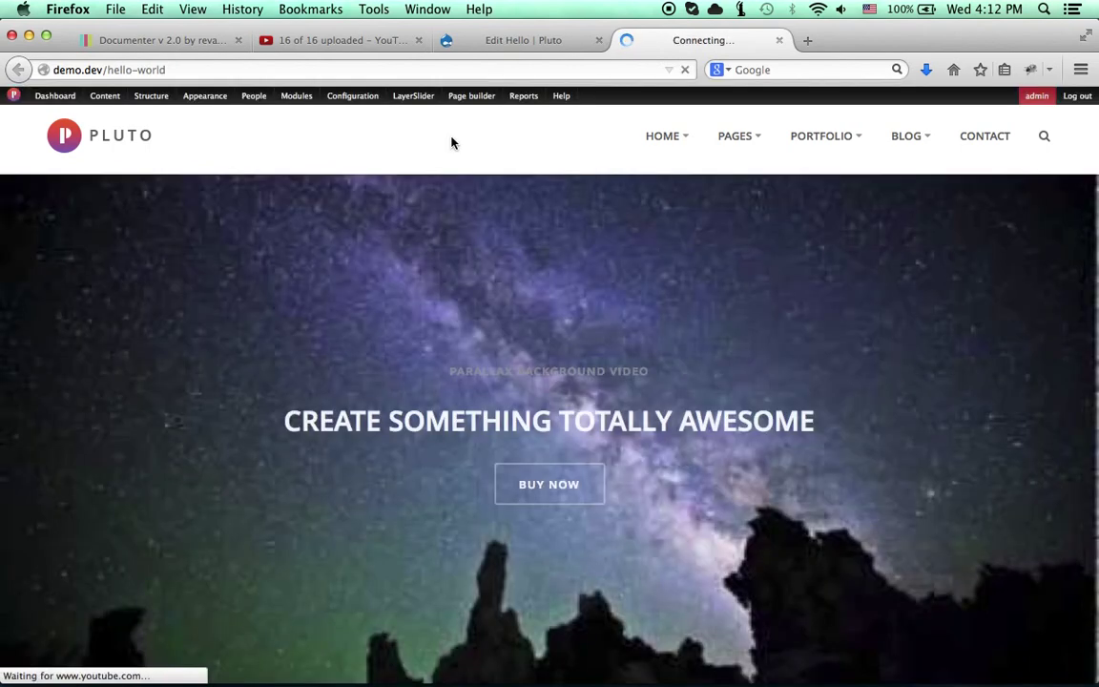
{"action": "scroll", "coordinate": [367, 339], "scroll_direction": "down", "scroll_amount": 5}
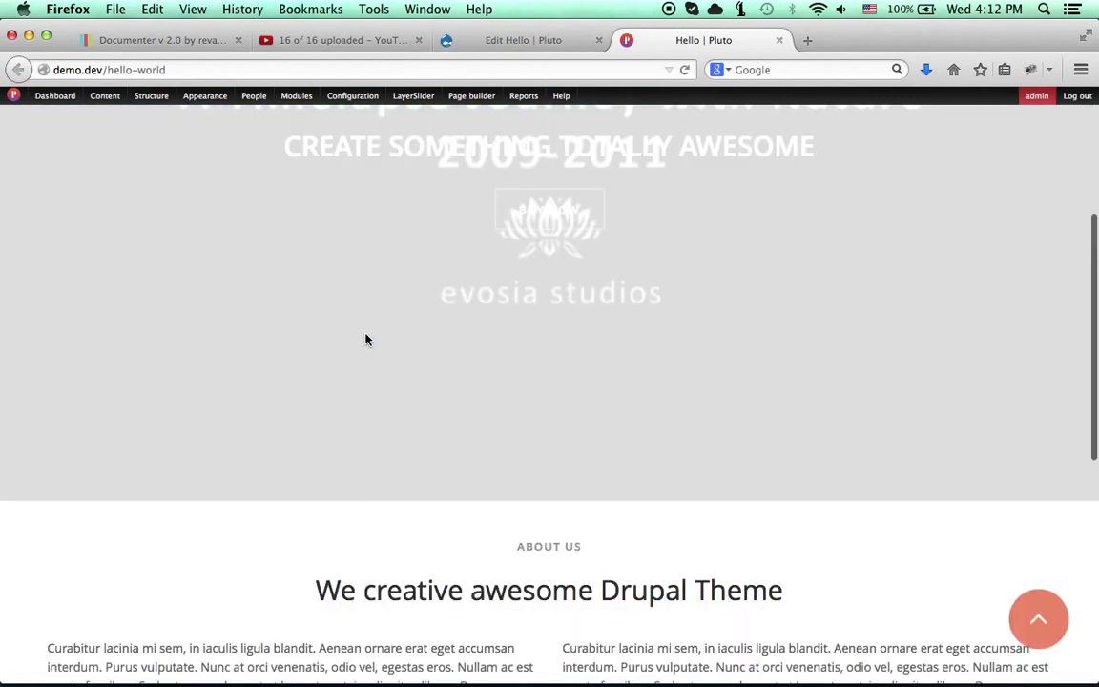
{"action": "scroll", "coordinate": [366, 339], "scroll_direction": "down", "scroll_amount": 3}
{"action": "scroll", "coordinate": [366, 338], "scroll_direction": "up", "scroll_amount": 10}
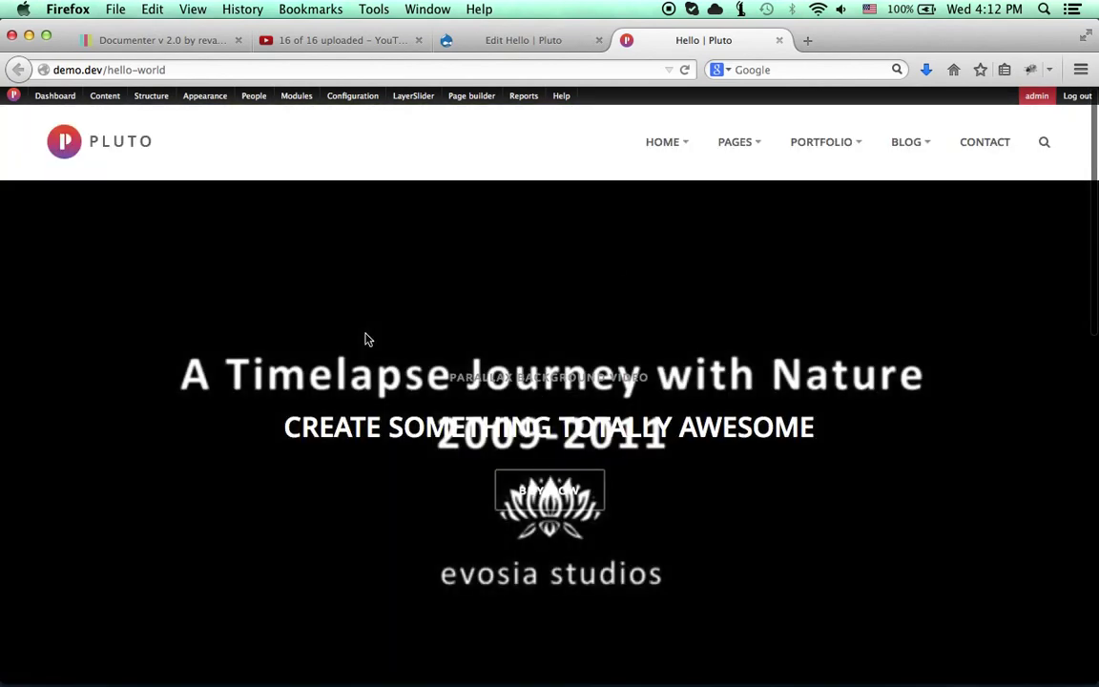
{"action": "scroll", "coordinate": [1003, 295], "scroll_direction": "down", "scroll_amount": 1}
{"action": "scroll", "coordinate": [1003, 295], "scroll_direction": "down", "scroll_amount": 10}
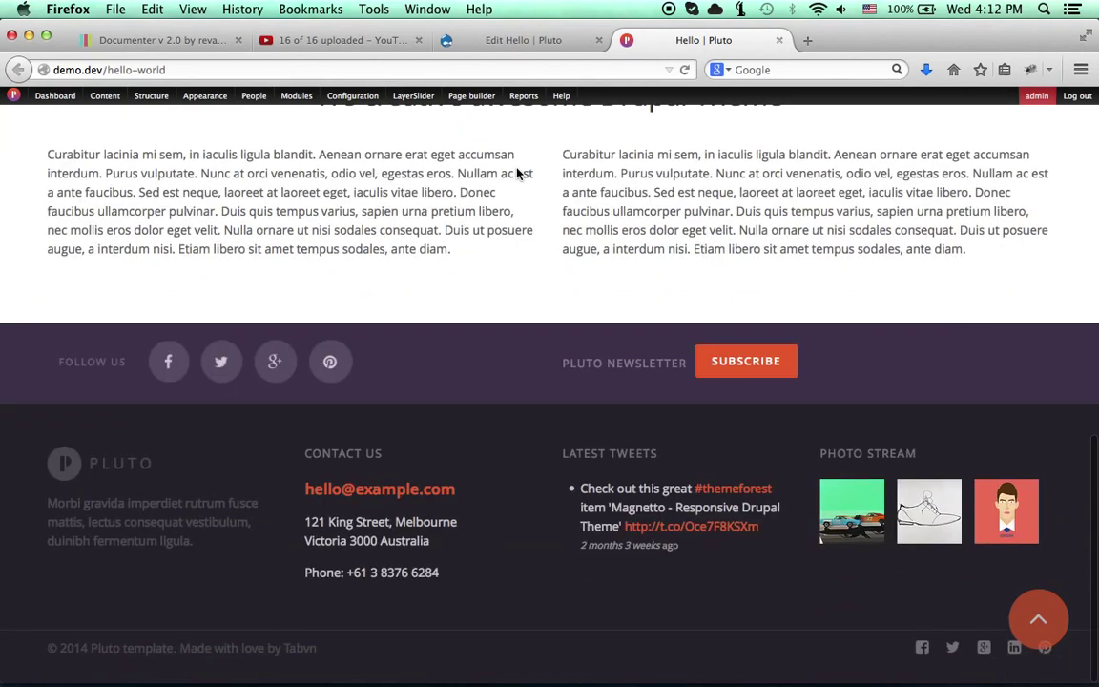
Step: Copy the text of the second column under About Us from the Hello page preview
{"action": "left_click_drag", "start_coordinate": [507, 133], "coordinate": [992, 264]}
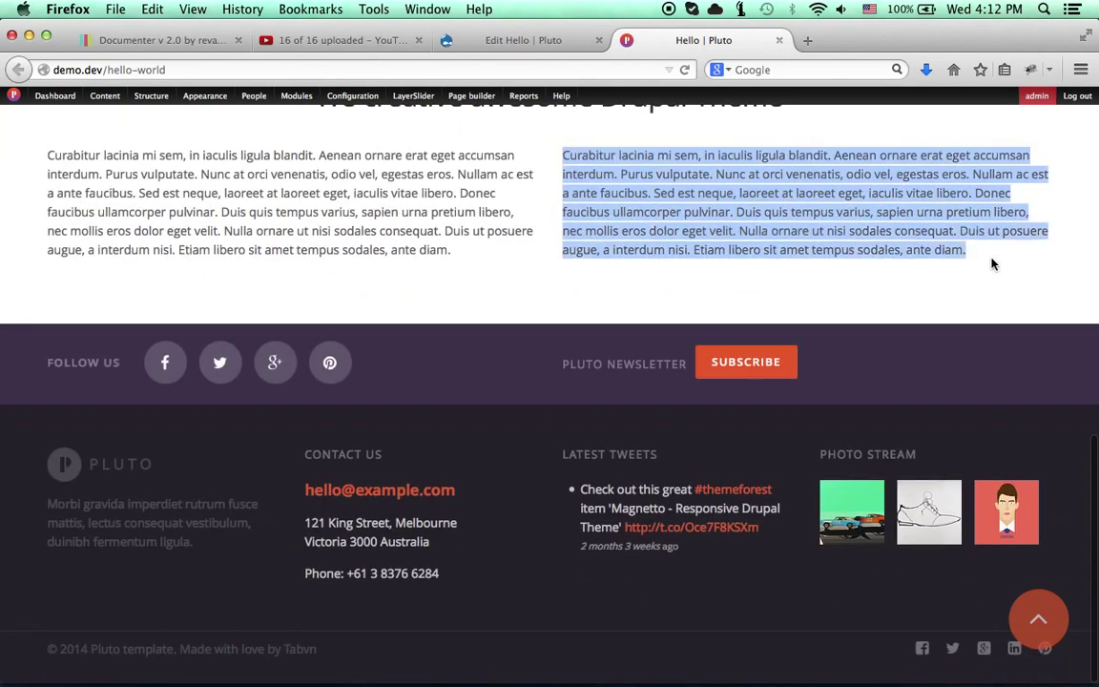
{"action": "right_click", "coordinate": [824, 202]}
{"action": "left_click", "coordinate": [839, 210]}
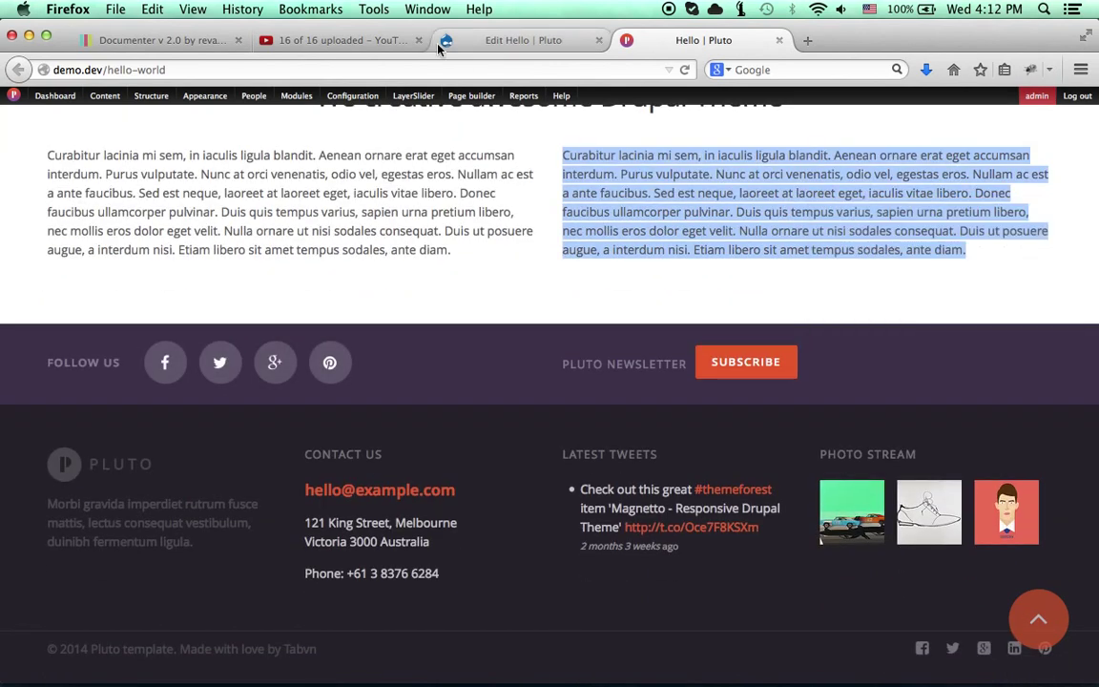
Step: Return to the page editor and add a new row below the About Us row
{"action": "left_click", "coordinate": [447, 40]}
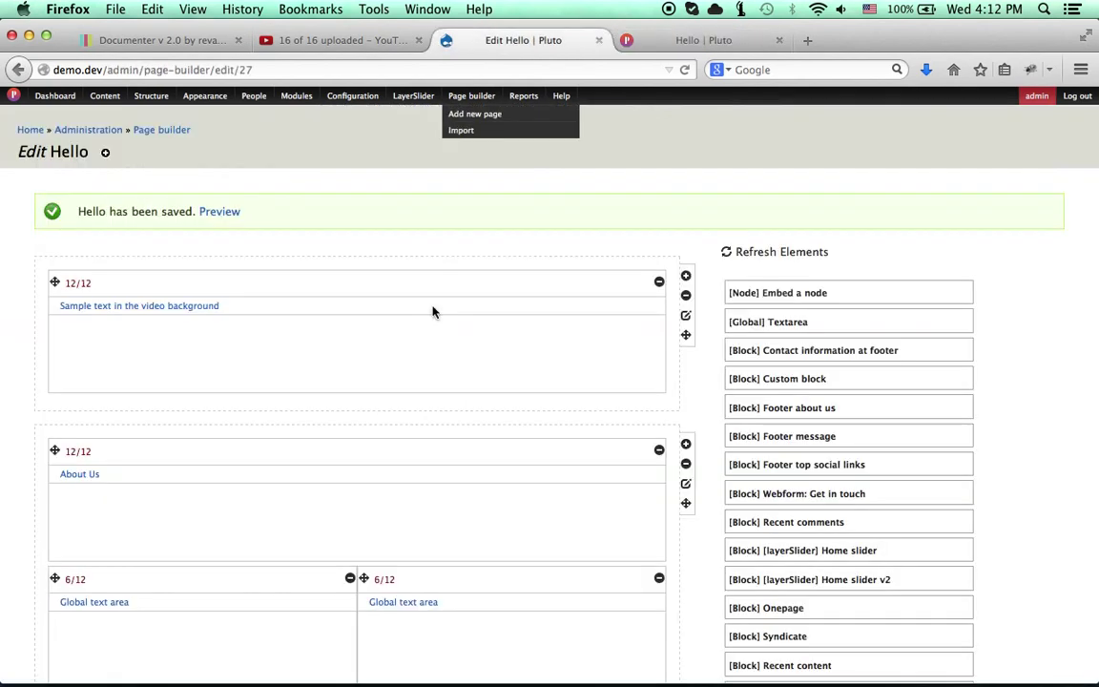
{"action": "scroll", "coordinate": [432, 312], "scroll_direction": "down", "scroll_amount": 5}
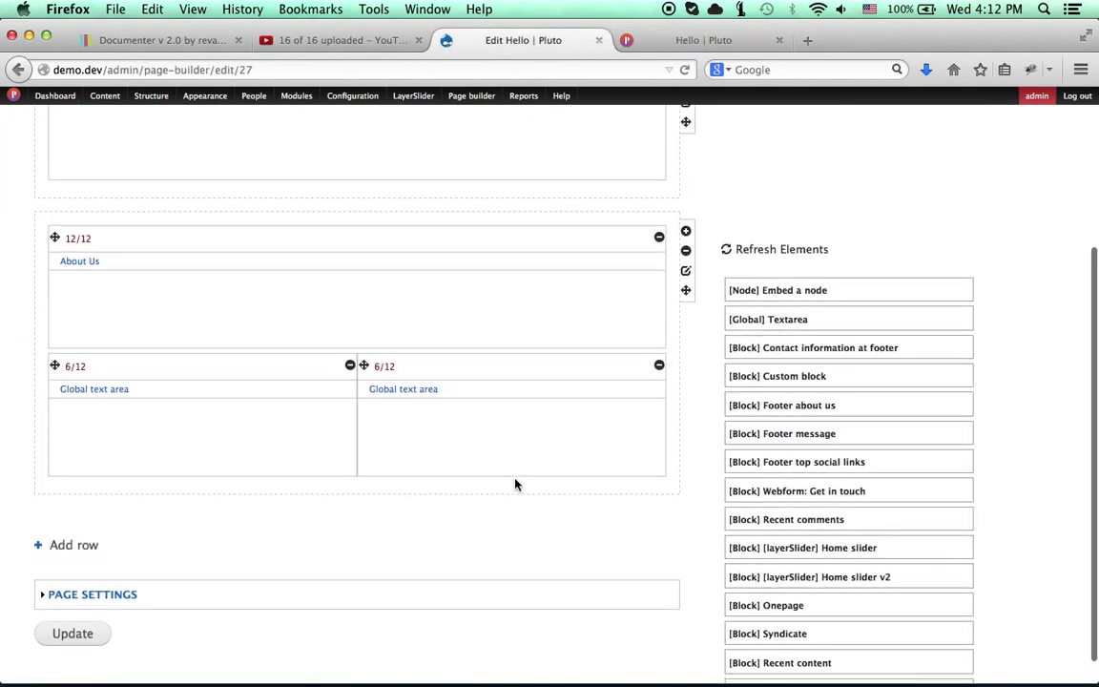
{"action": "scroll", "coordinate": [515, 483], "scroll_direction": "down", "scroll_amount": 1}
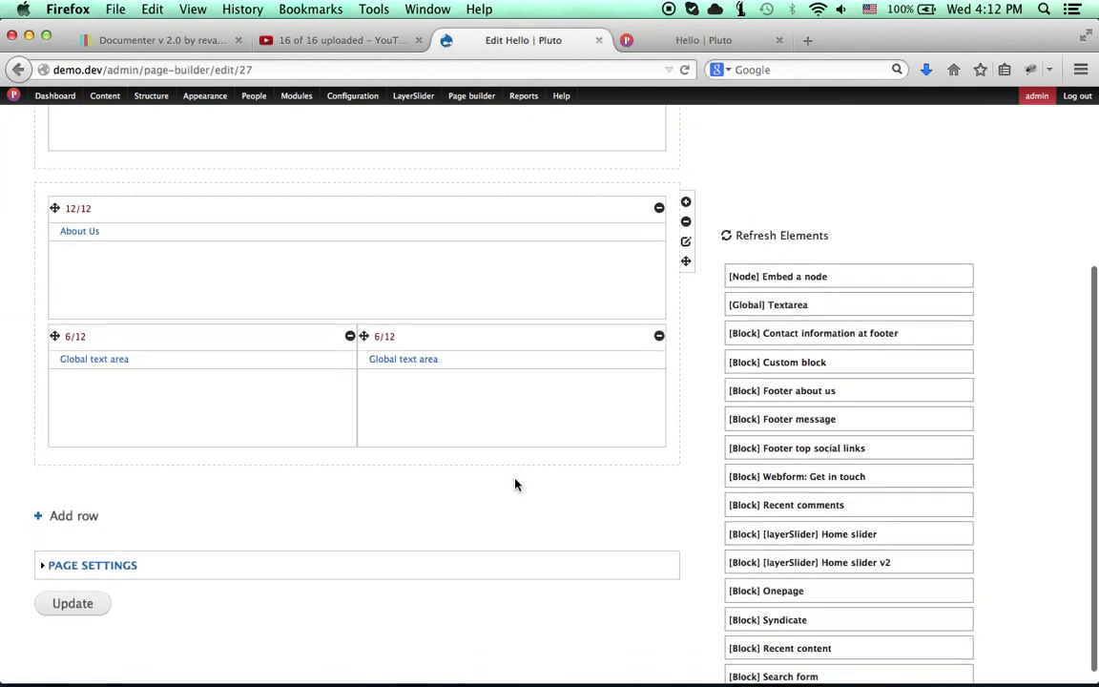
{"action": "left_click", "coordinate": [70, 515]}
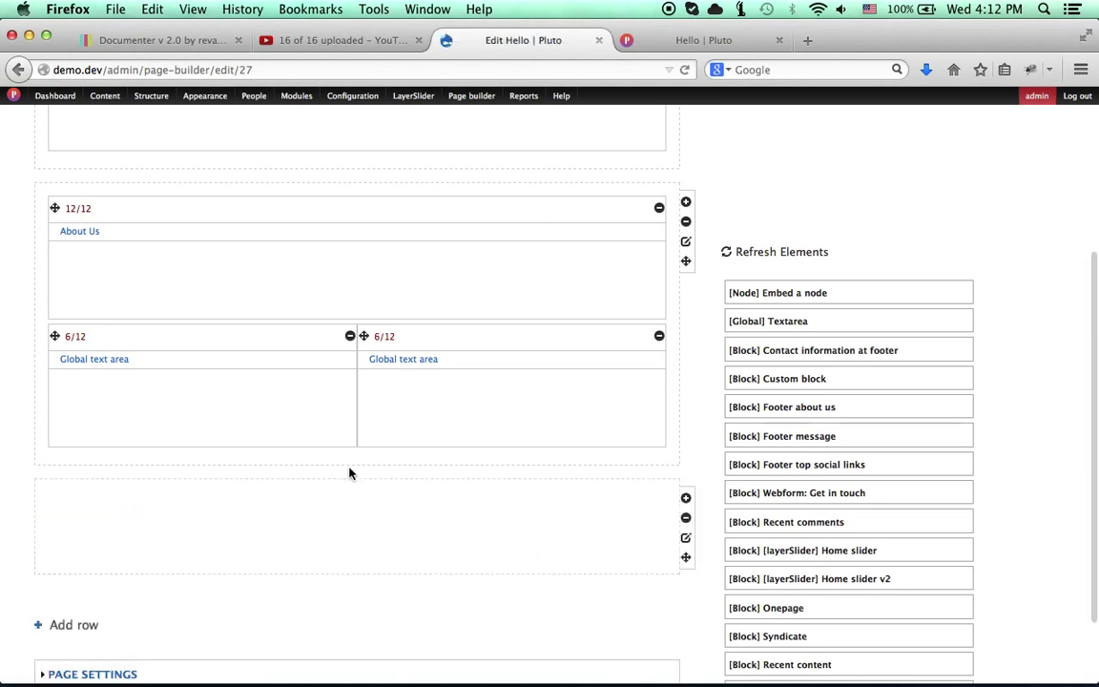
Step: Add a 12/12 column to the new empty row and place a Global Textarea element in it
{"action": "scroll", "coordinate": [598, 471], "scroll_direction": "down", "scroll_amount": 1}
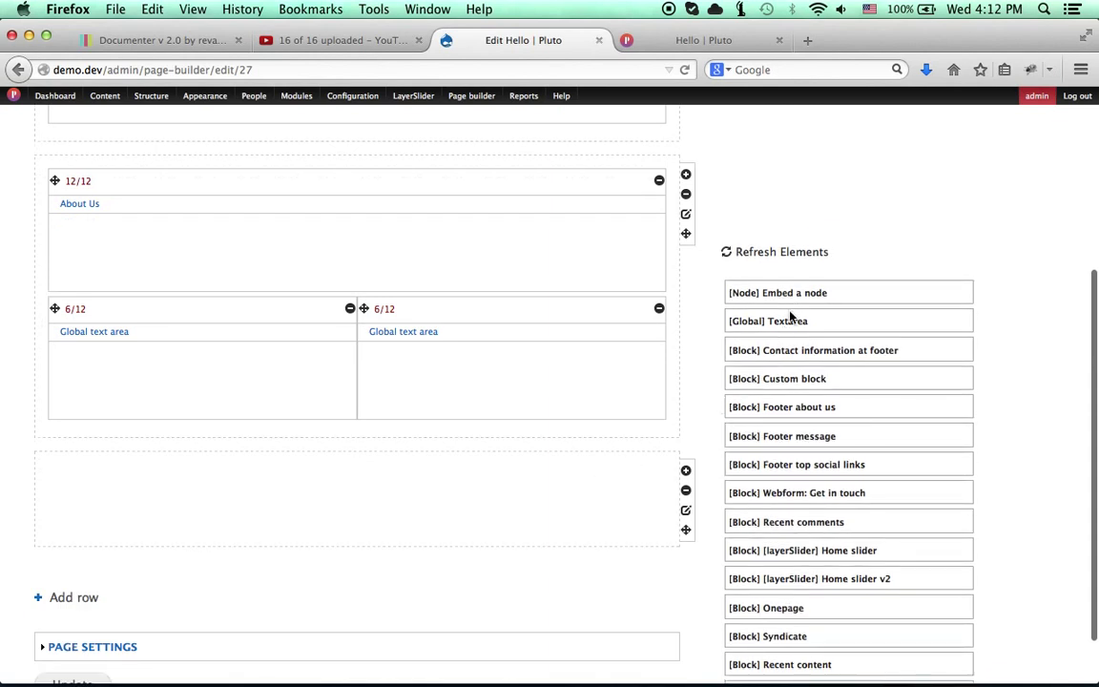
{"action": "left_click_drag", "start_coordinate": [790, 318], "coordinate": [404, 460]}
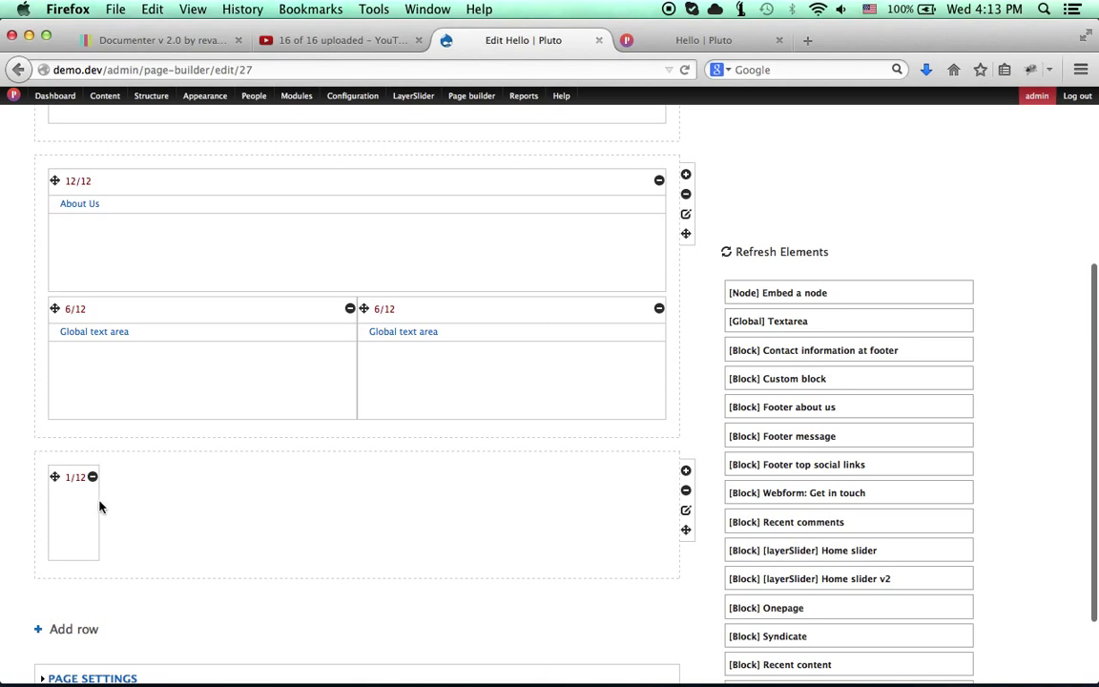
{"action": "left_click_drag", "start_coordinate": [97, 501], "coordinate": [659, 510]}
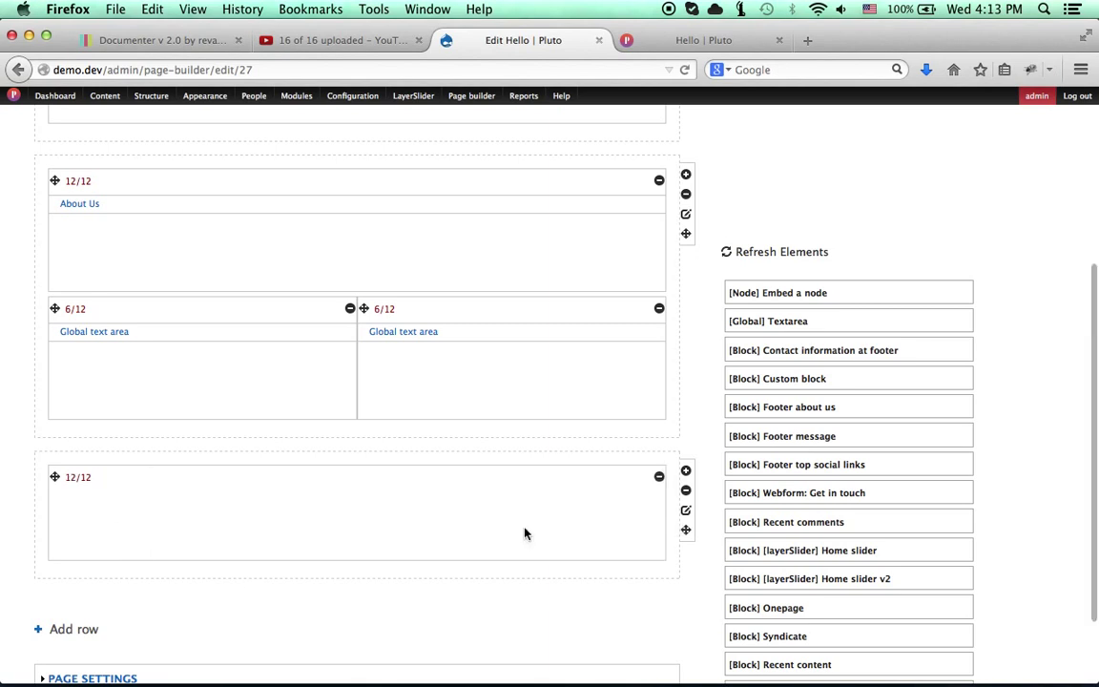
{"action": "scroll", "coordinate": [572, 503], "scroll_direction": "down", "scroll_amount": 1}
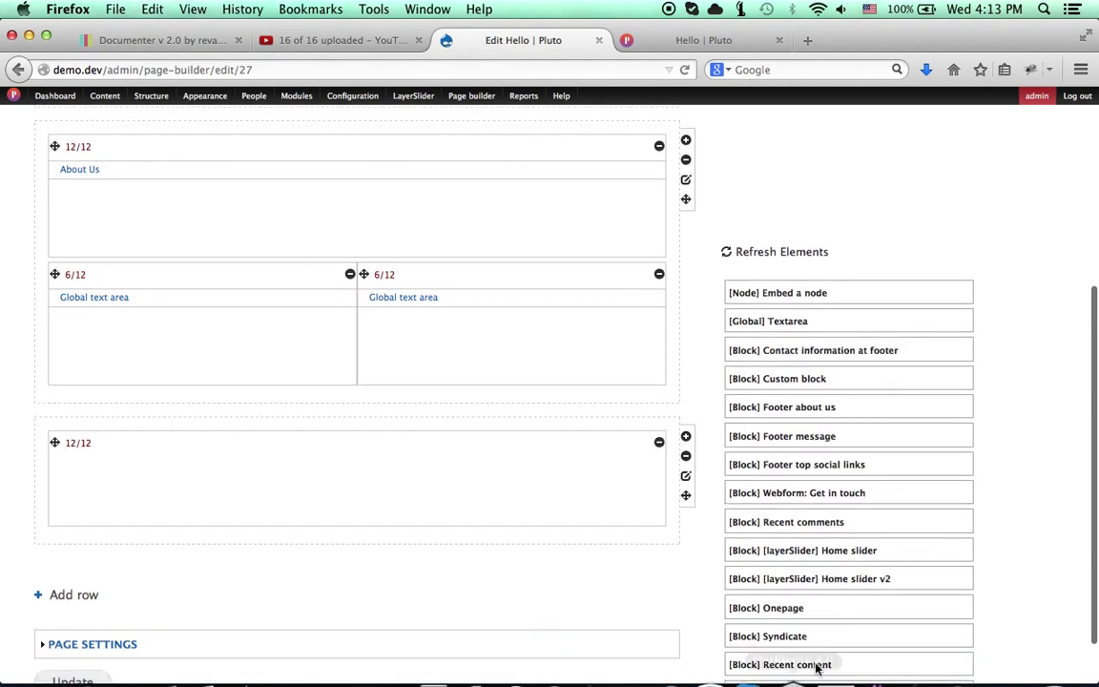
{"action": "left_click_drag", "start_coordinate": [754, 321], "coordinate": [491, 478]}
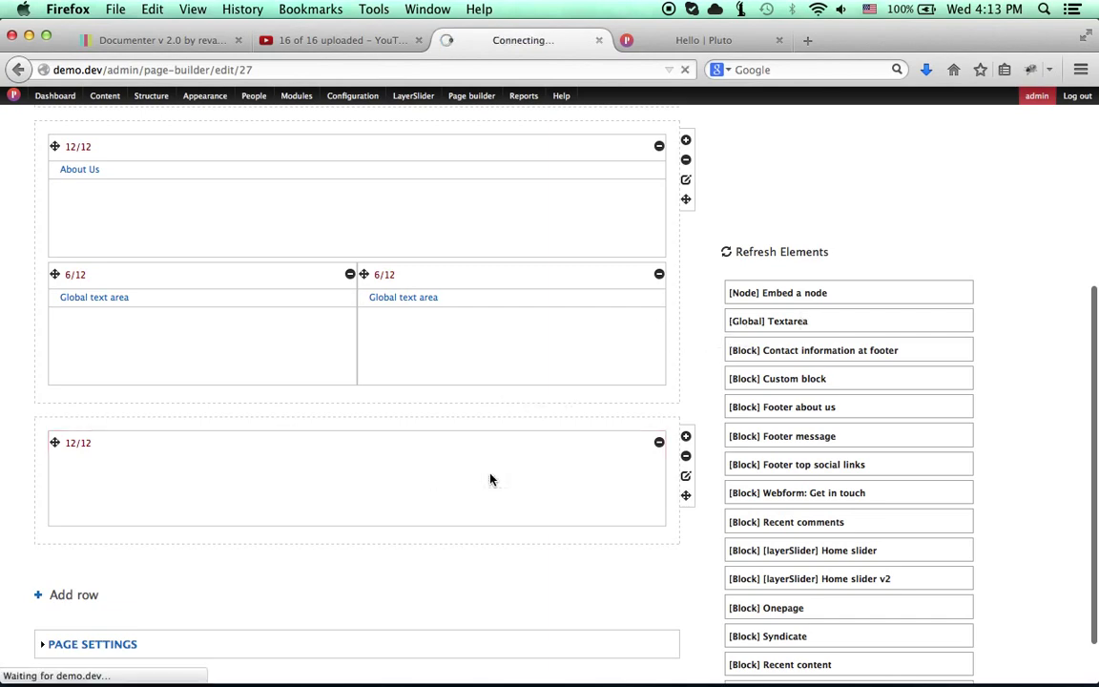
Step: Switch to TextMate and copy the "huge text-center" blockquote snippet, lines 1 to 5
{"action": "left_click", "coordinate": [940, 647]}
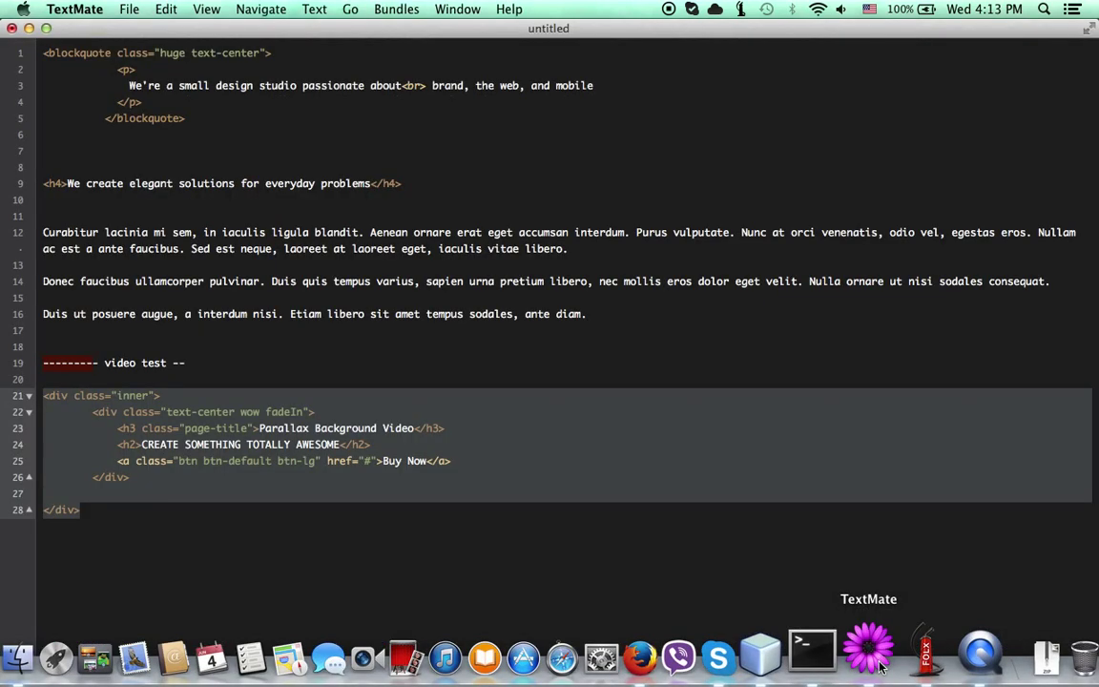
{"action": "left_click", "coordinate": [40, 55]}
{"action": "left_click", "coordinate": [218, 111], "text": "shift"}
{"action": "key", "text": "super+c"}
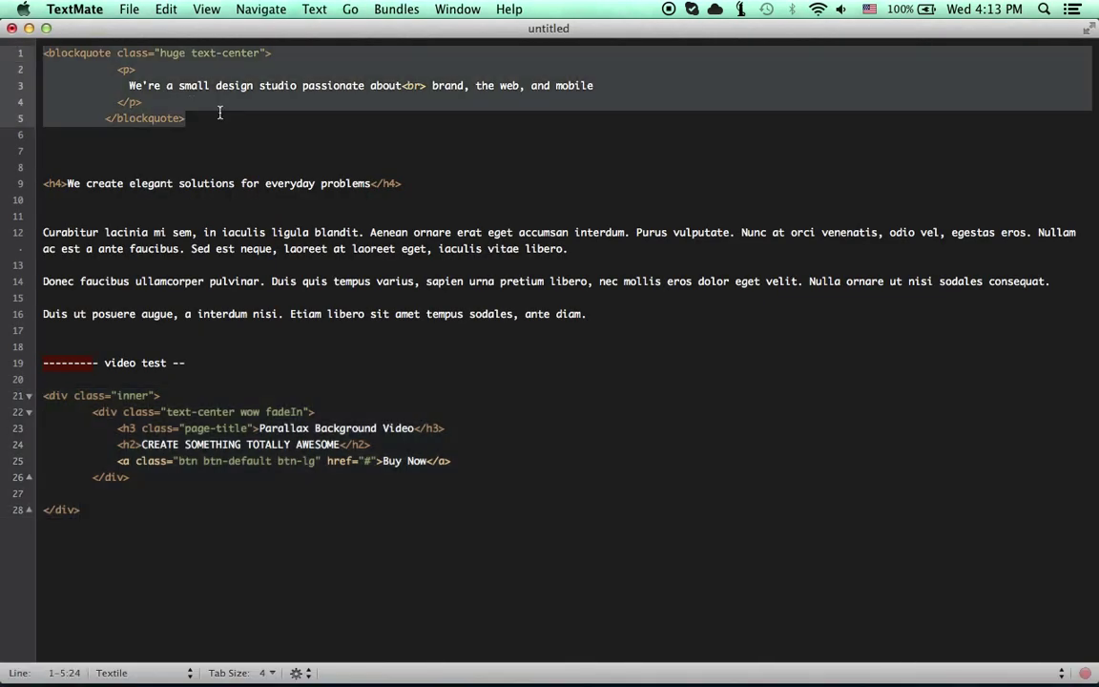
Step: Switch to Firefox, open the new row's Global text area, hide its title and set the title to "Our clients says :)"
{"action": "mouse_move", "coordinate": [525, 658]}
{"action": "left_click", "coordinate": [687, 651]}
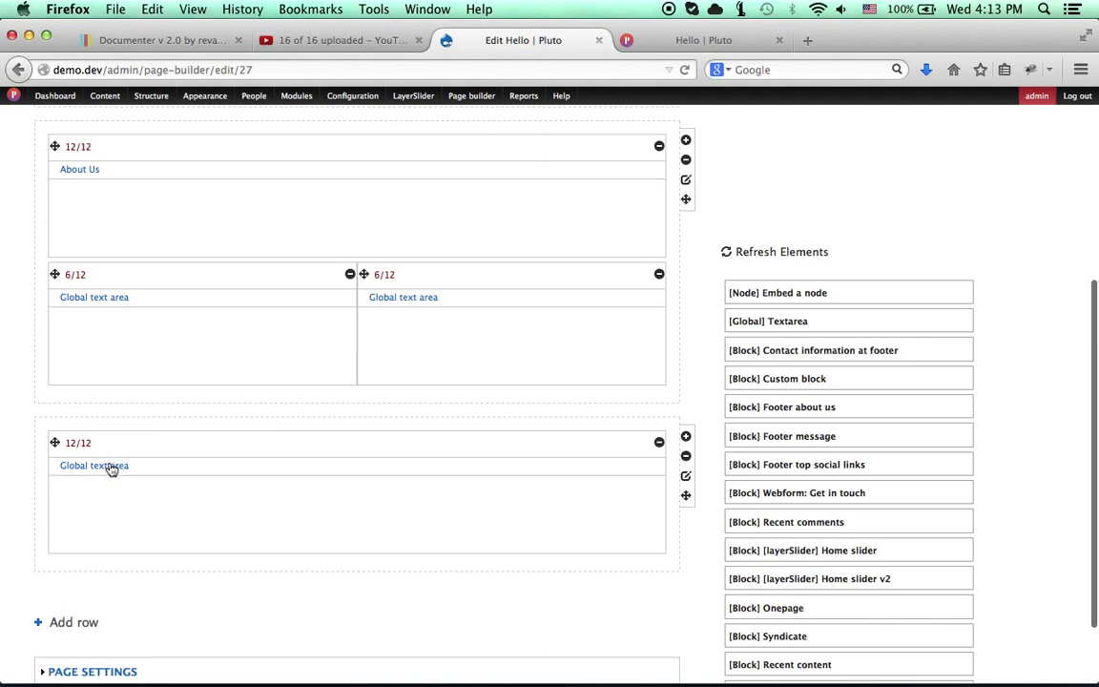
{"action": "left_click", "coordinate": [112, 468]}
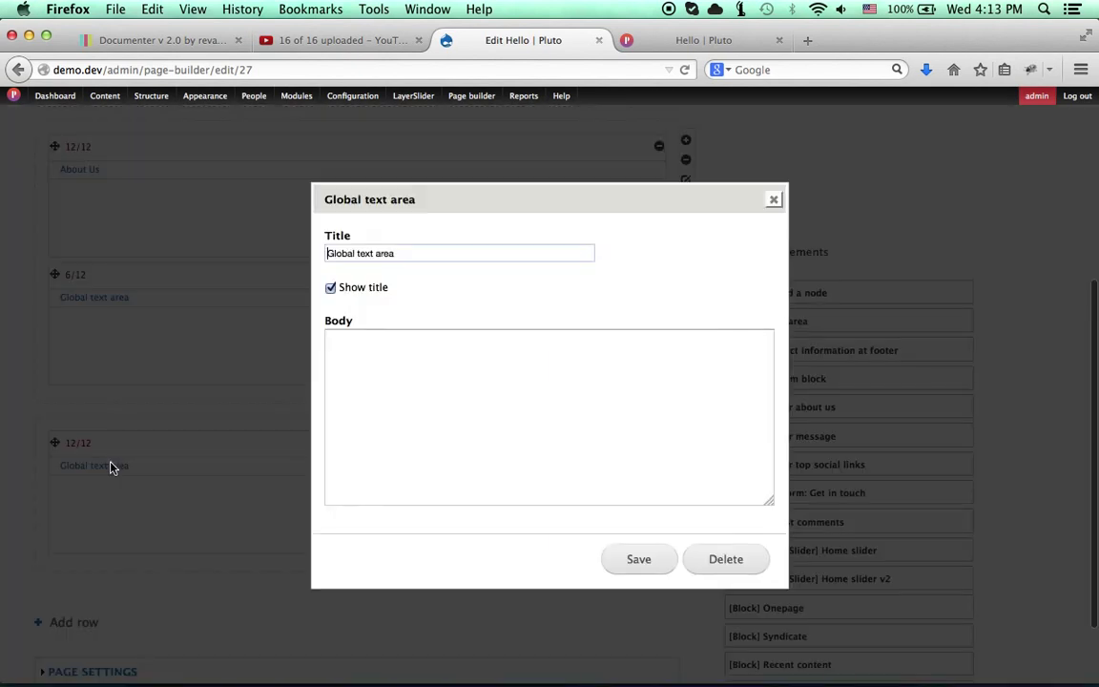
{"action": "left_click", "coordinate": [370, 288]}
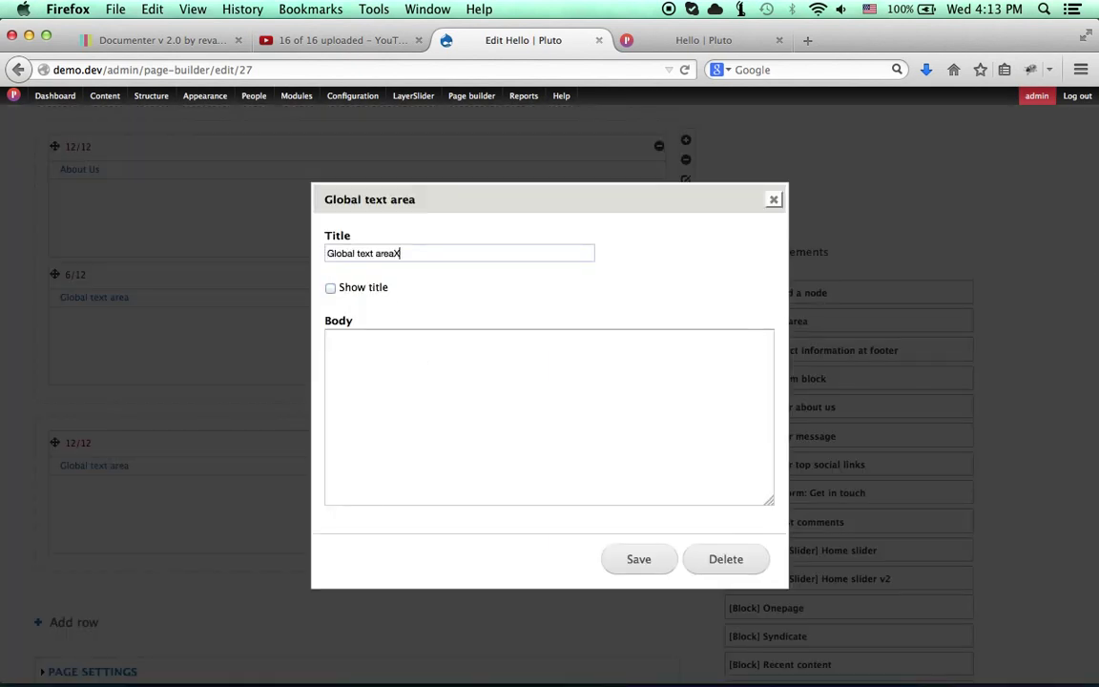
{"action": "key", "text": "super+a"}
{"action": "type", "text": "O"}
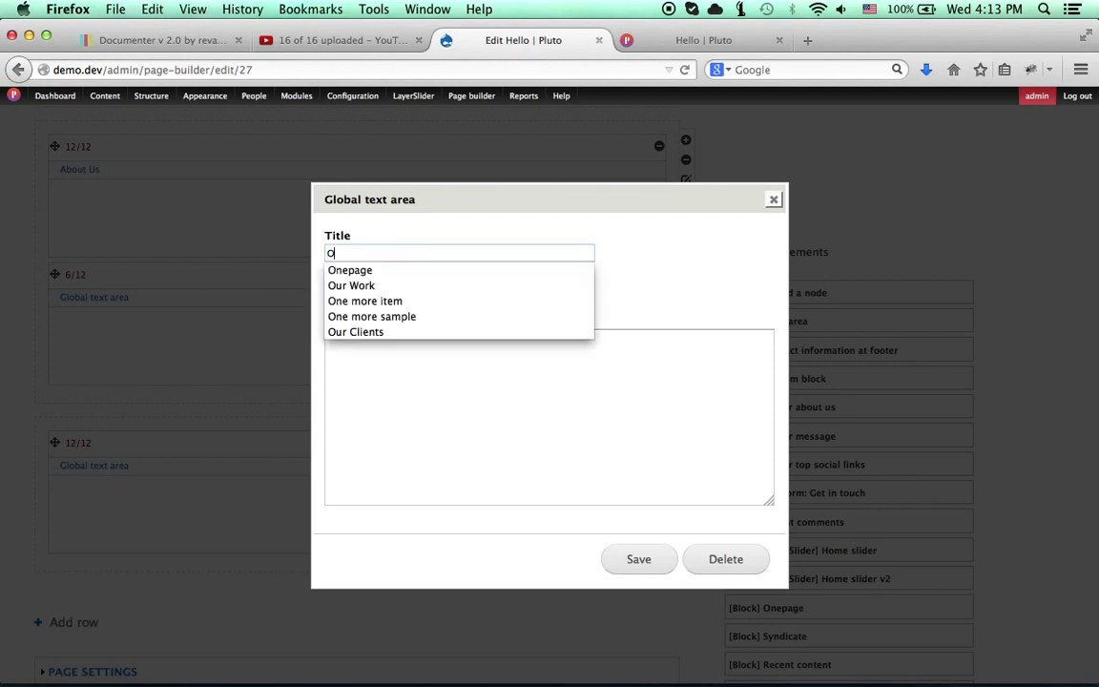
{"action": "type", "text": "ur clients "}
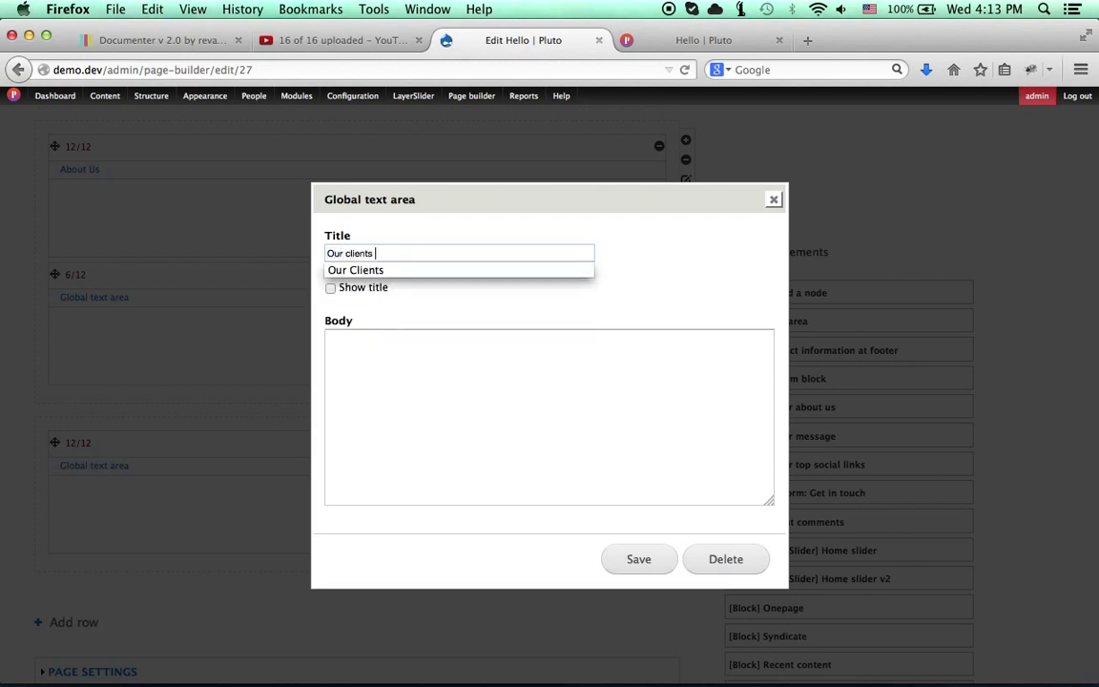
{"action": "type", "text": "sai"}
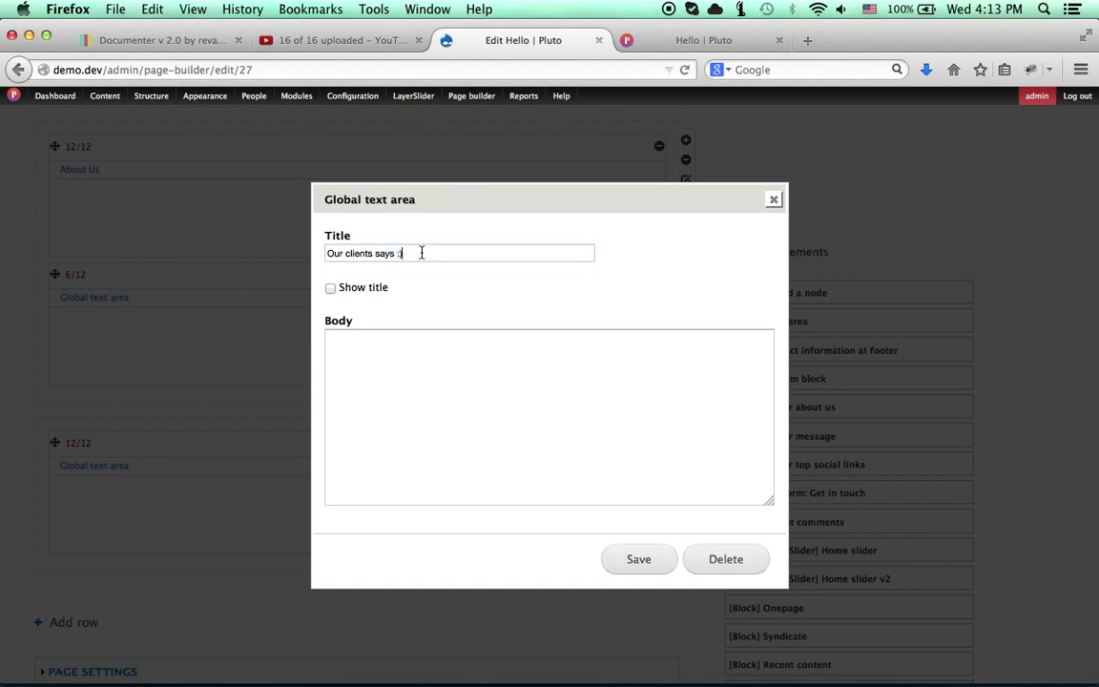
Step: Paste the copied blockquote snippet into the element's body, reduce the closing tag's indentation and save the element
{"action": "left_click", "coordinate": [485, 370]}
{"action": "key", "text": "super+v"}
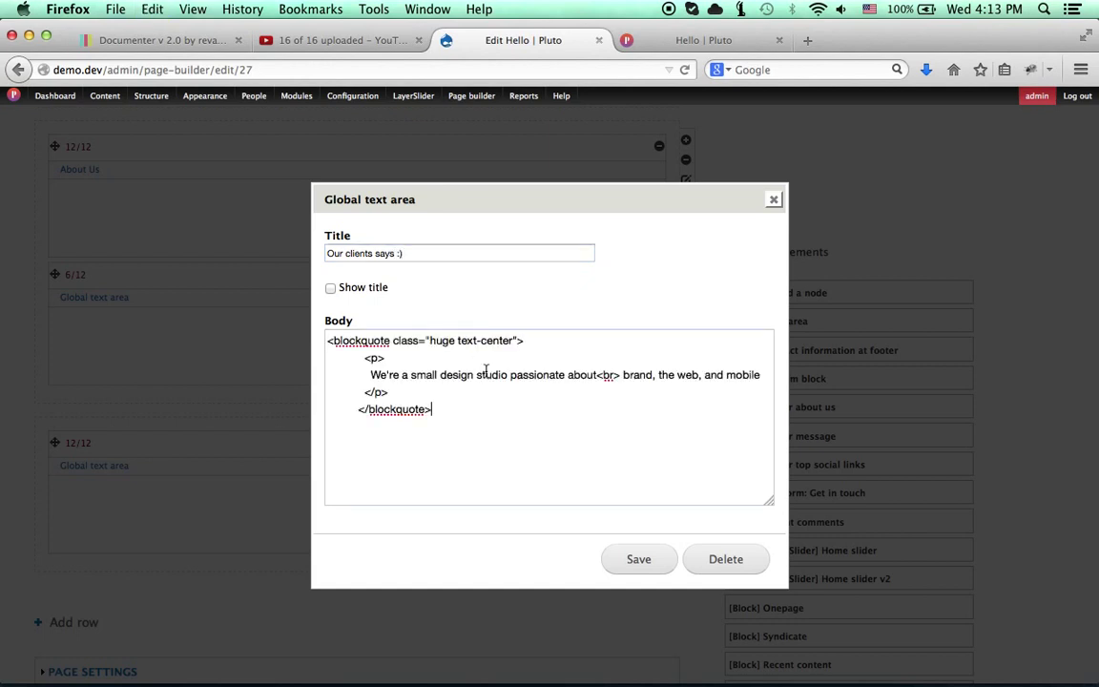
{"action": "left_click", "coordinate": [354, 409]}
{"action": "key", "text": "BackSpace"}
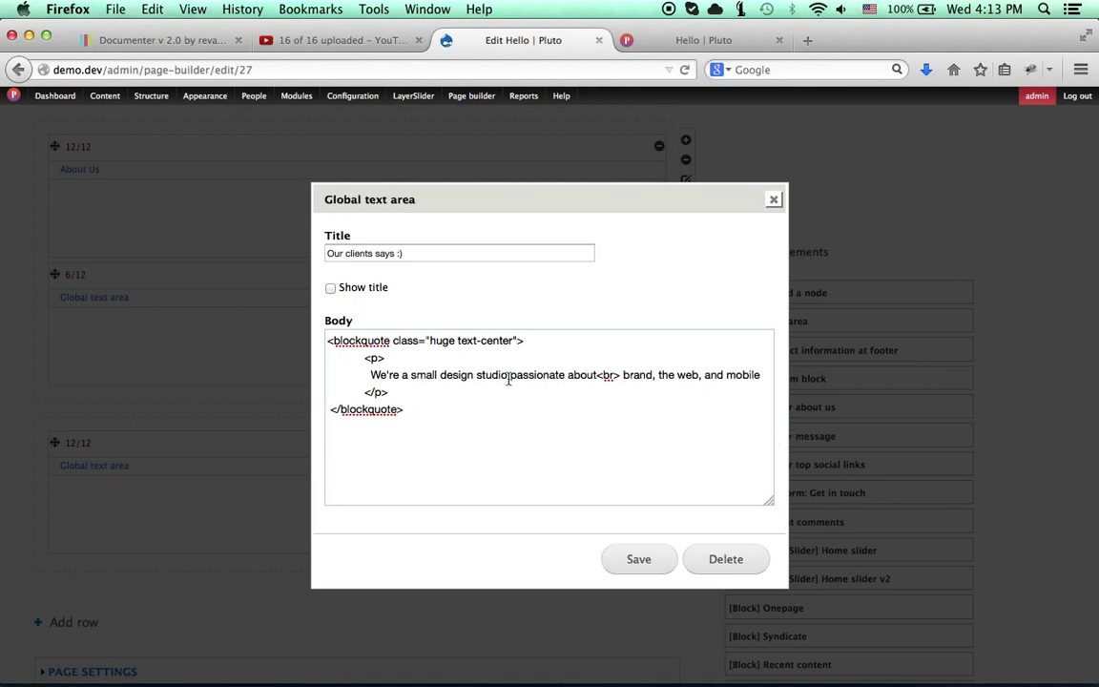
{"action": "left_click", "coordinate": [634, 562]}
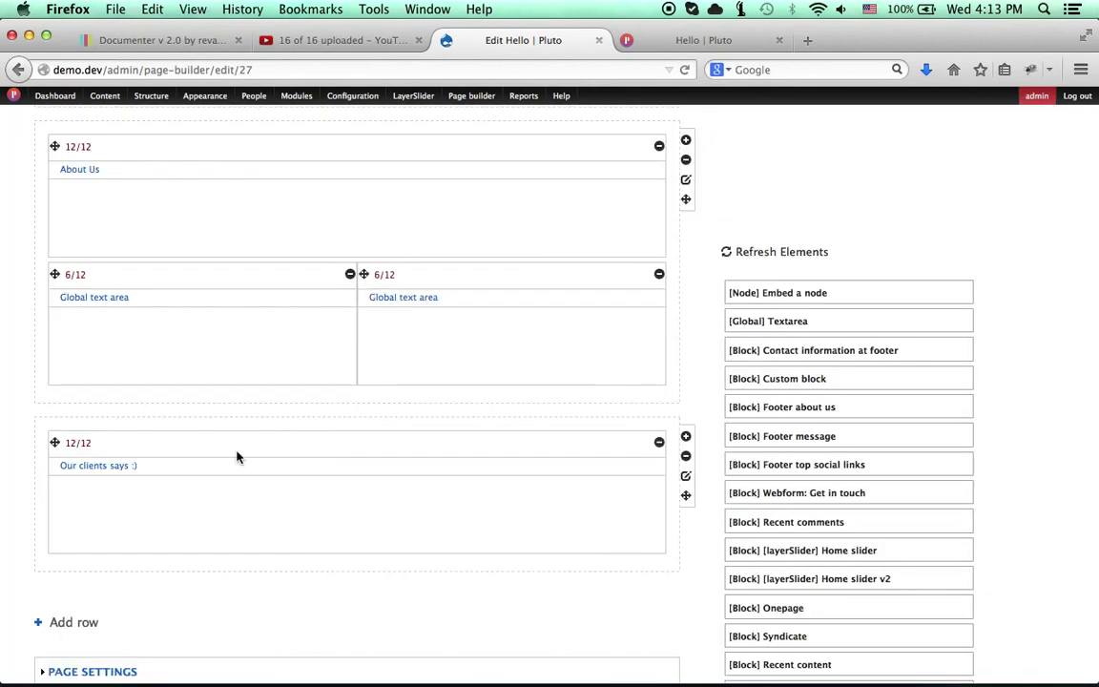
Step: Update the Hello page and check the blockquote section in the page preview
{"action": "scroll", "coordinate": [237, 457], "scroll_direction": "down", "scroll_amount": 2}
{"action": "scroll", "coordinate": [550, 448], "scroll_direction": "down", "scroll_amount": 2}
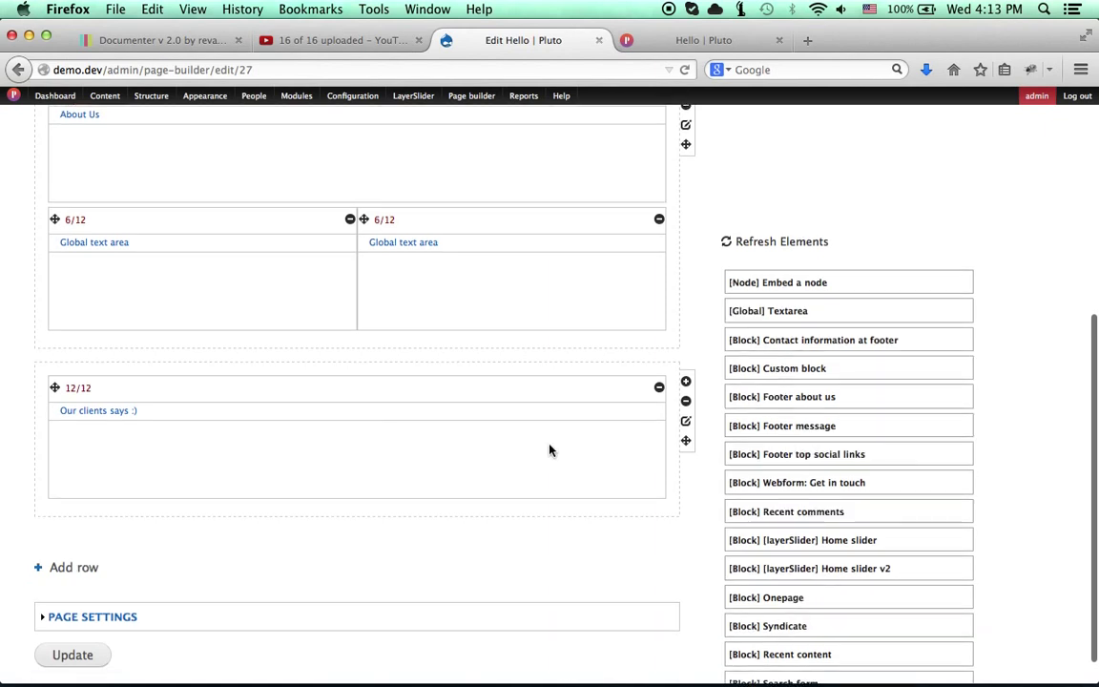
{"action": "left_click", "coordinate": [107, 627]}
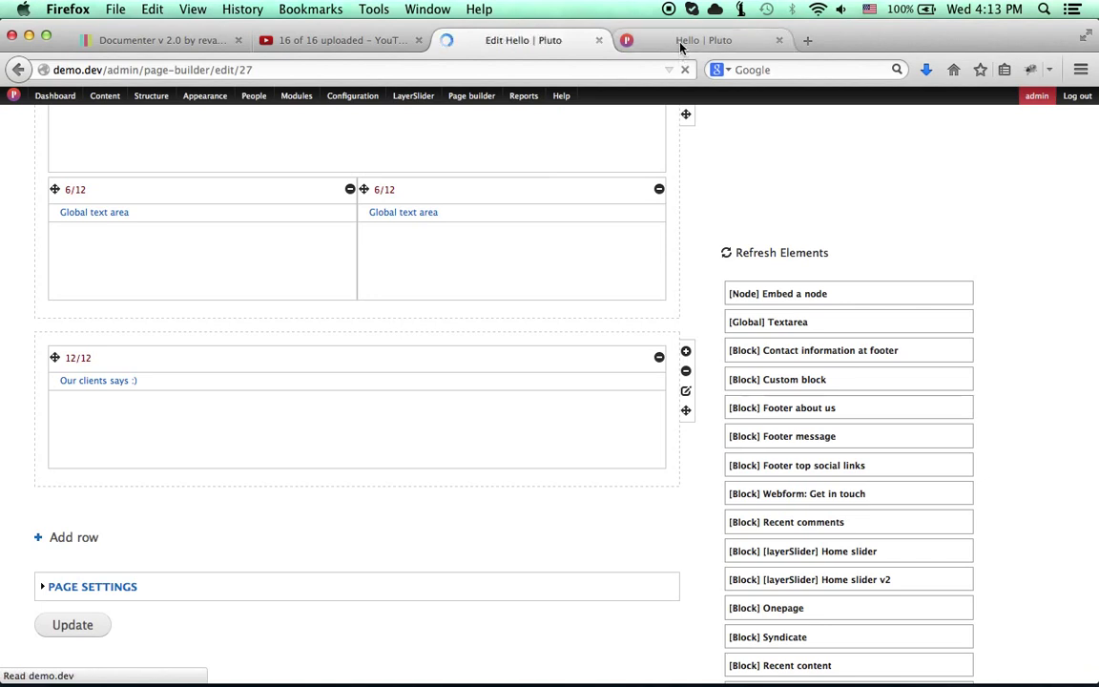
{"action": "left_click", "coordinate": [680, 43]}
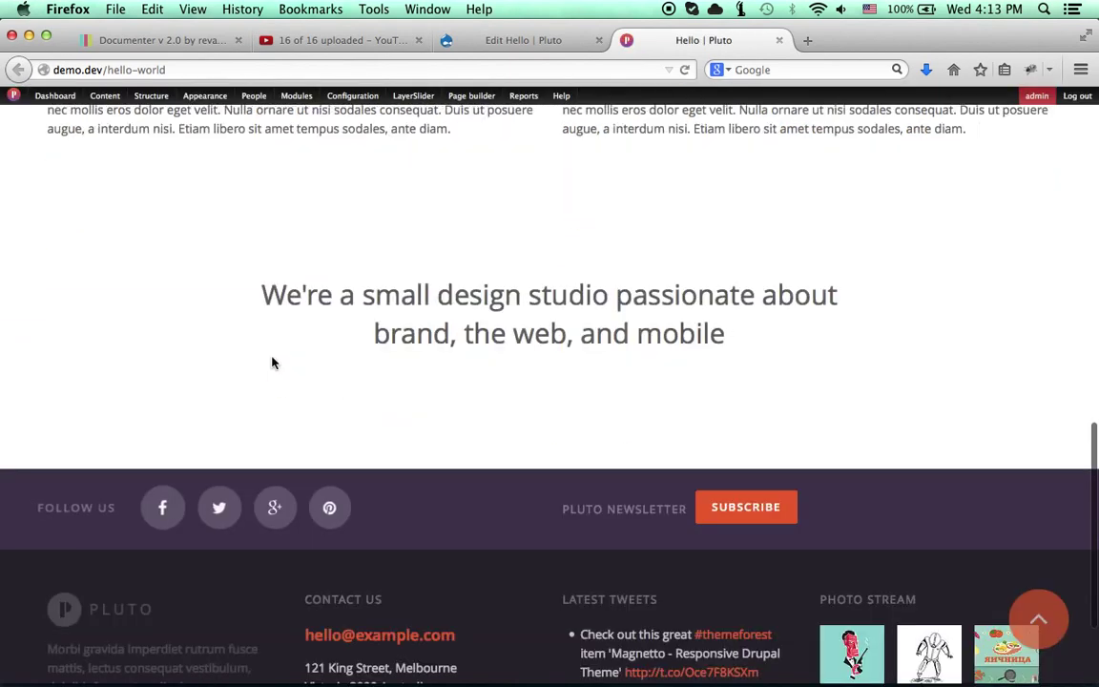
{"action": "left_click_drag", "start_coordinate": [261, 296], "coordinate": [746, 351]}
{"action": "scroll", "coordinate": [746, 352], "scroll_direction": "up", "scroll_amount": 4}
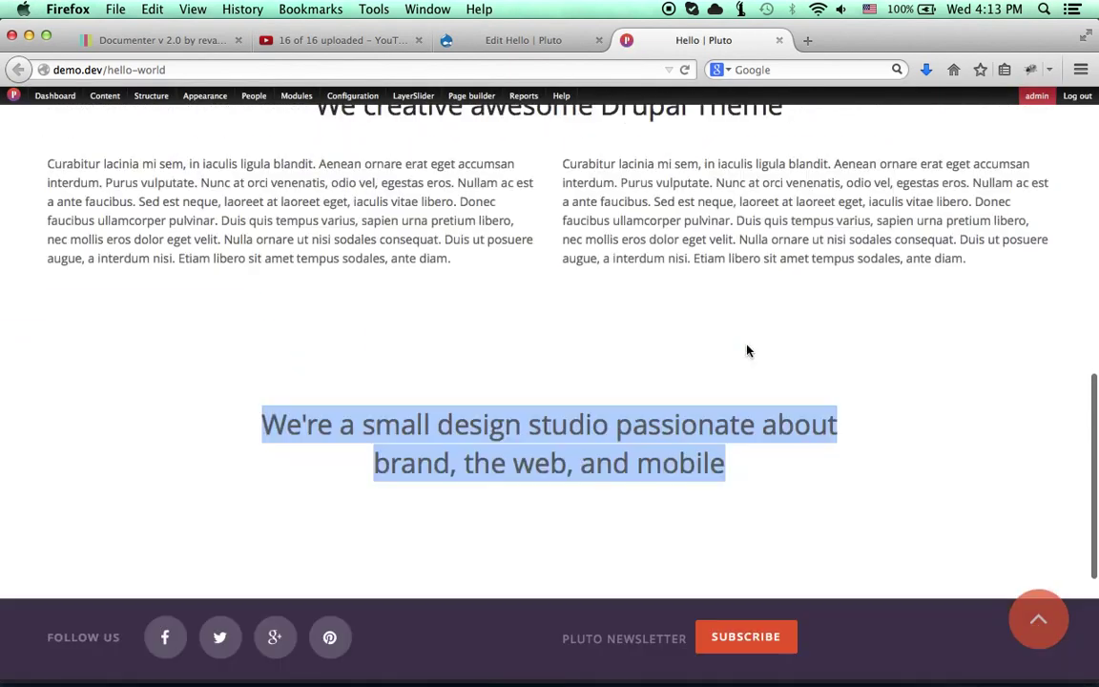
{"action": "scroll", "coordinate": [725, 358], "scroll_direction": "down", "scroll_amount": 3}
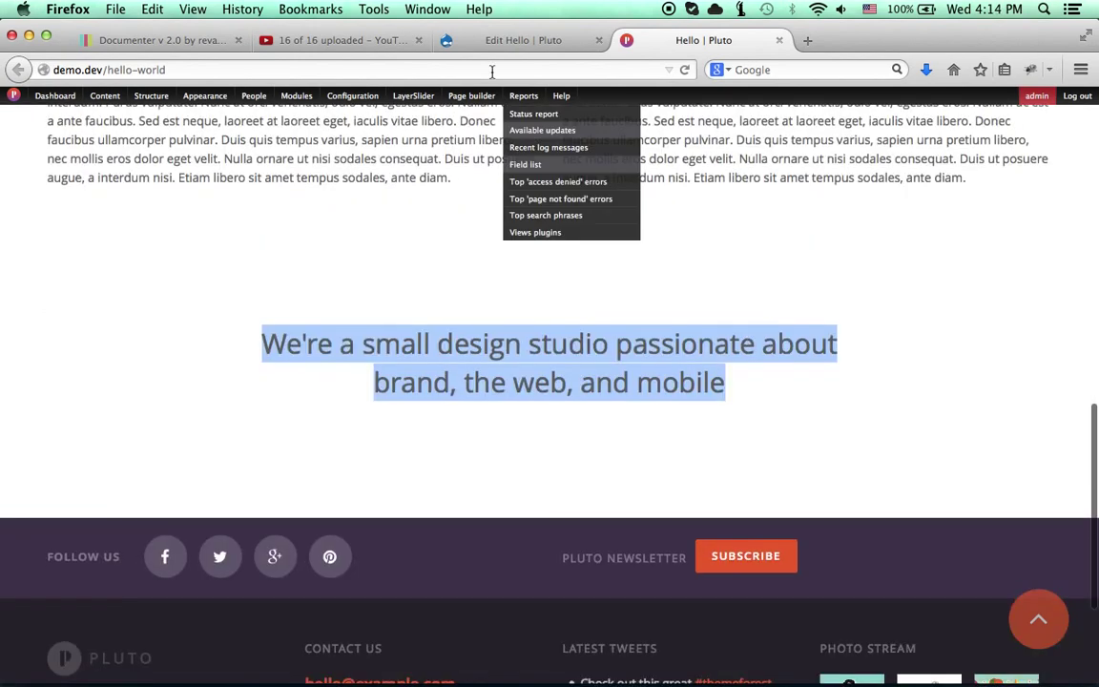
Step: Set the custom CSS style of the "Our clients says :)" row to "background-color: #F5F5F5;" and update the page
{"action": "left_click", "coordinate": [522, 40]}
{"action": "scroll", "coordinate": [346, 370], "scroll_direction": "down", "scroll_amount": 5}
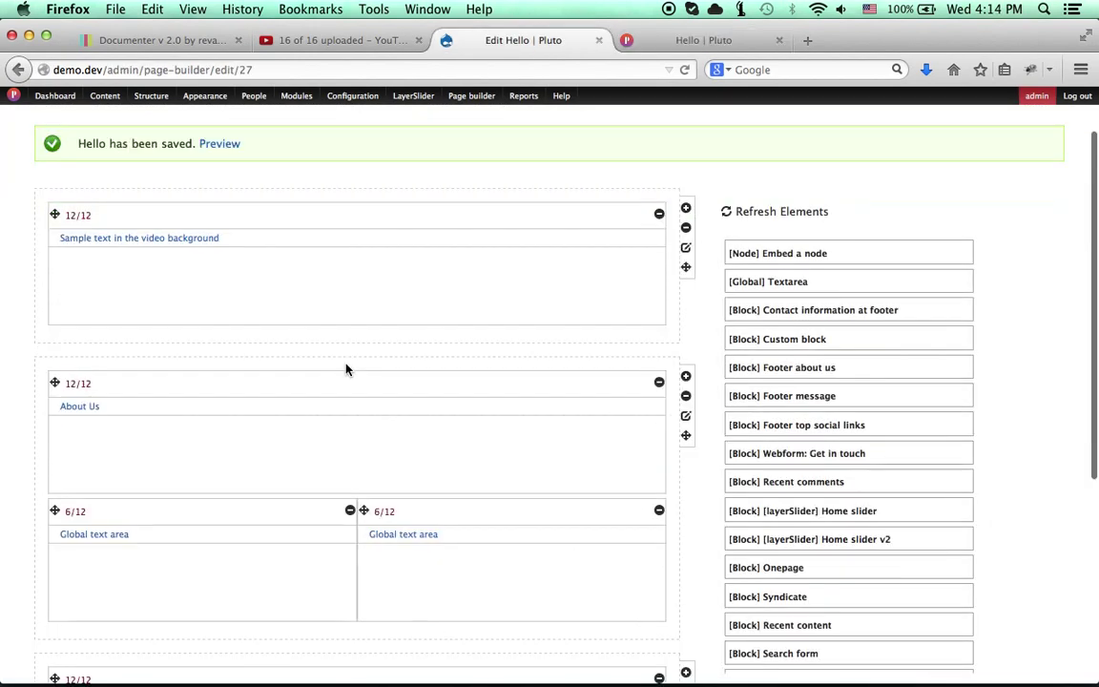
{"action": "left_click", "coordinate": [685, 418]}
{"action": "scroll", "coordinate": [271, 451], "scroll_direction": "down", "scroll_amount": 3}
{"action": "scroll", "coordinate": [271, 451], "scroll_direction": "down", "scroll_amount": 4}
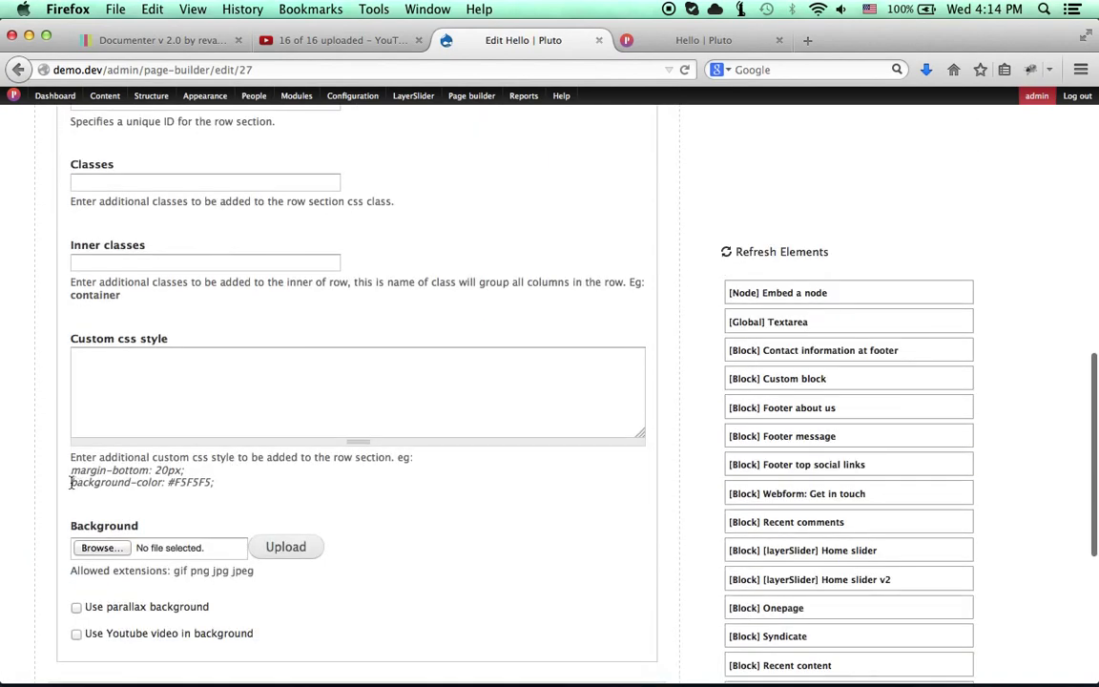
{"action": "left_click_drag", "start_coordinate": [70, 483], "coordinate": [215, 486]}
{"action": "key", "text": "super+c"}
{"action": "left_click", "coordinate": [284, 427]}
{"action": "key", "text": "super+v"}
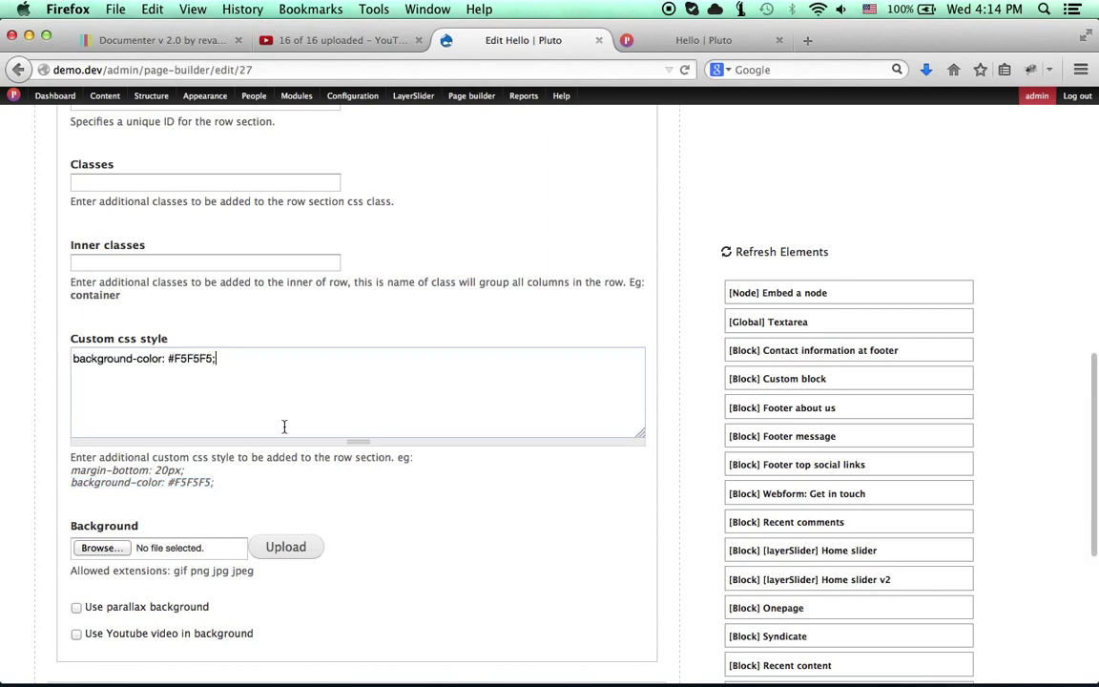
{"action": "scroll", "coordinate": [284, 427], "scroll_direction": "down", "scroll_amount": 6}
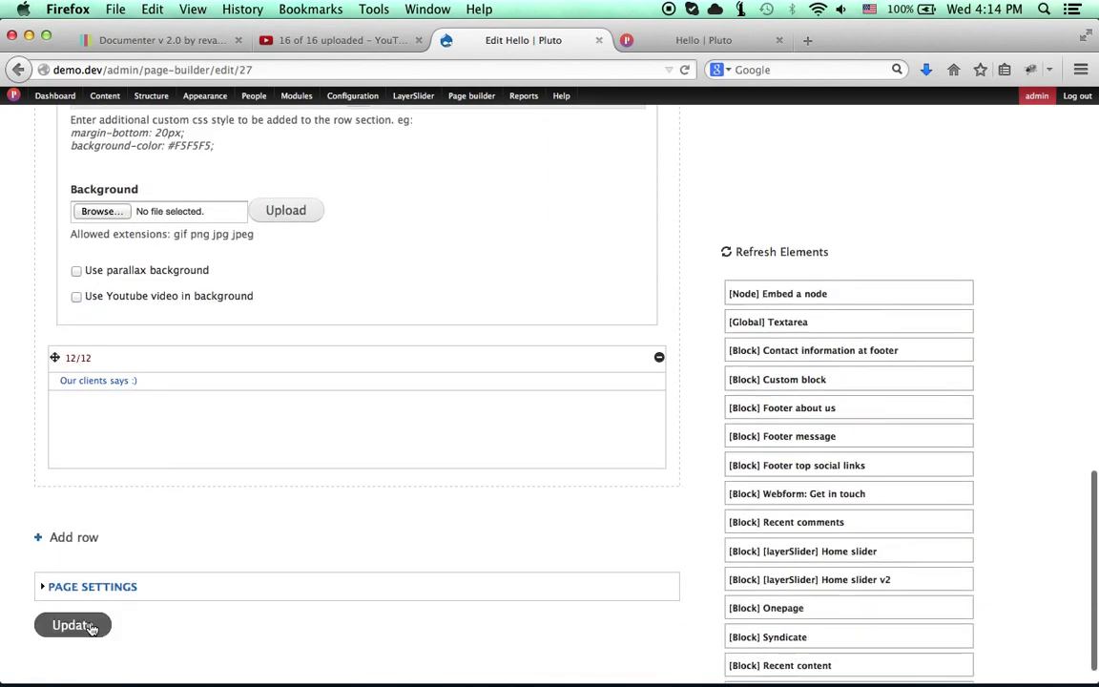
{"action": "left_click", "coordinate": [90, 627]}
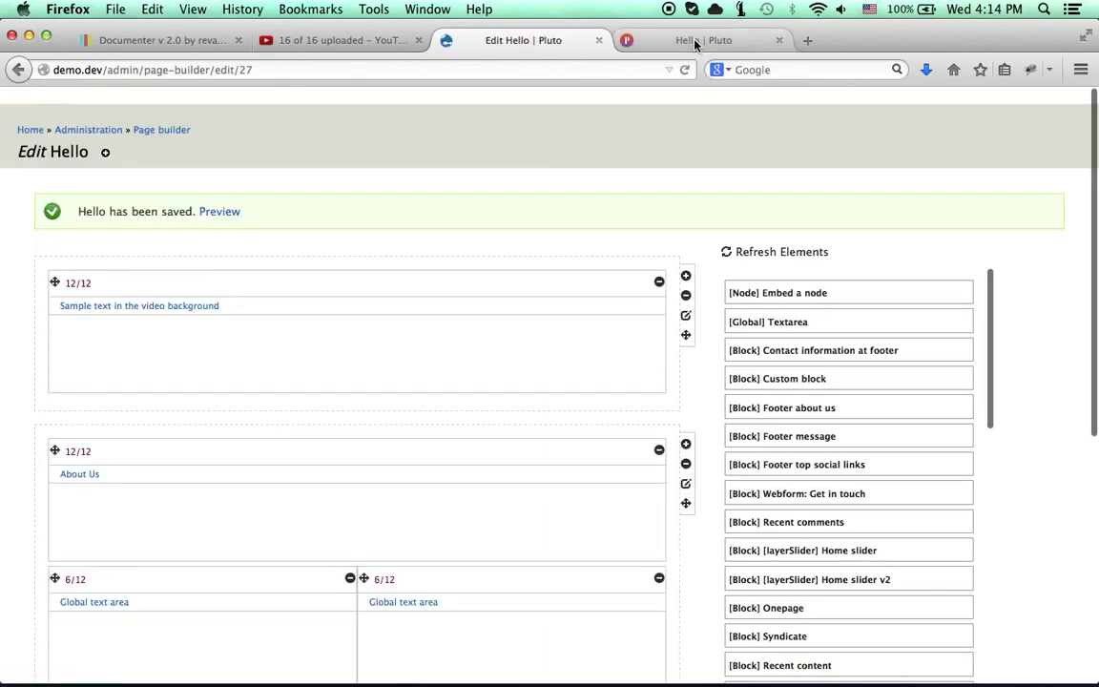
Step: Reload the Hello page preview and examine the blockquote row's background
{"action": "left_click", "coordinate": [696, 41]}
{"action": "left_click", "coordinate": [686, 70]}
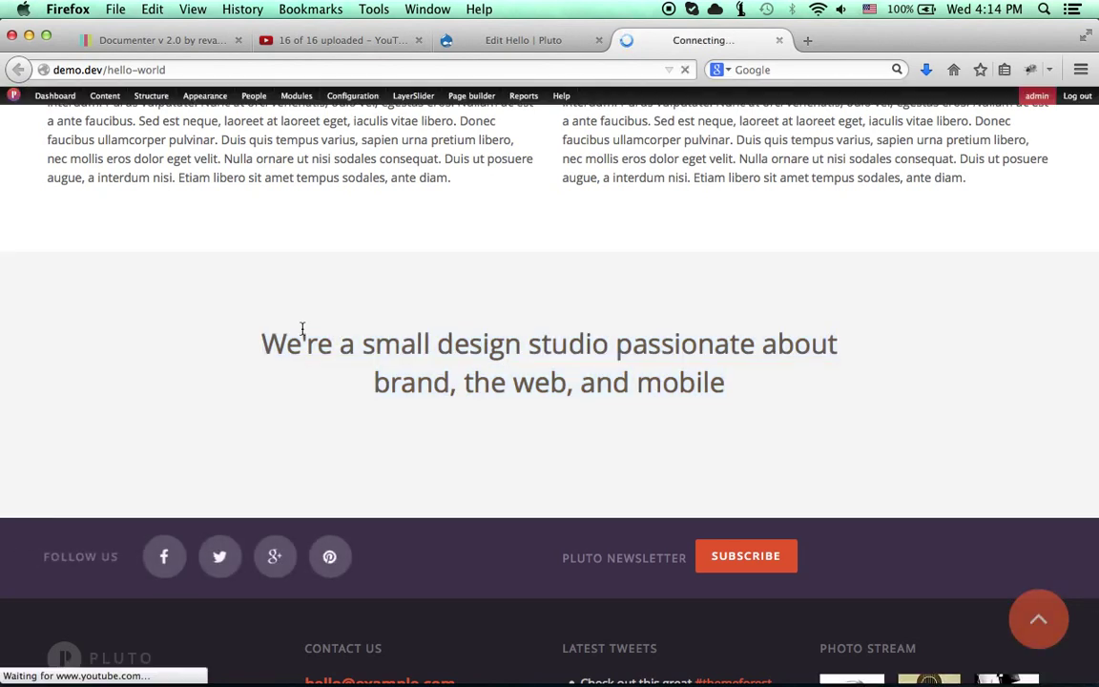
{"action": "left_click_drag", "start_coordinate": [302, 330], "coordinate": [816, 398]}
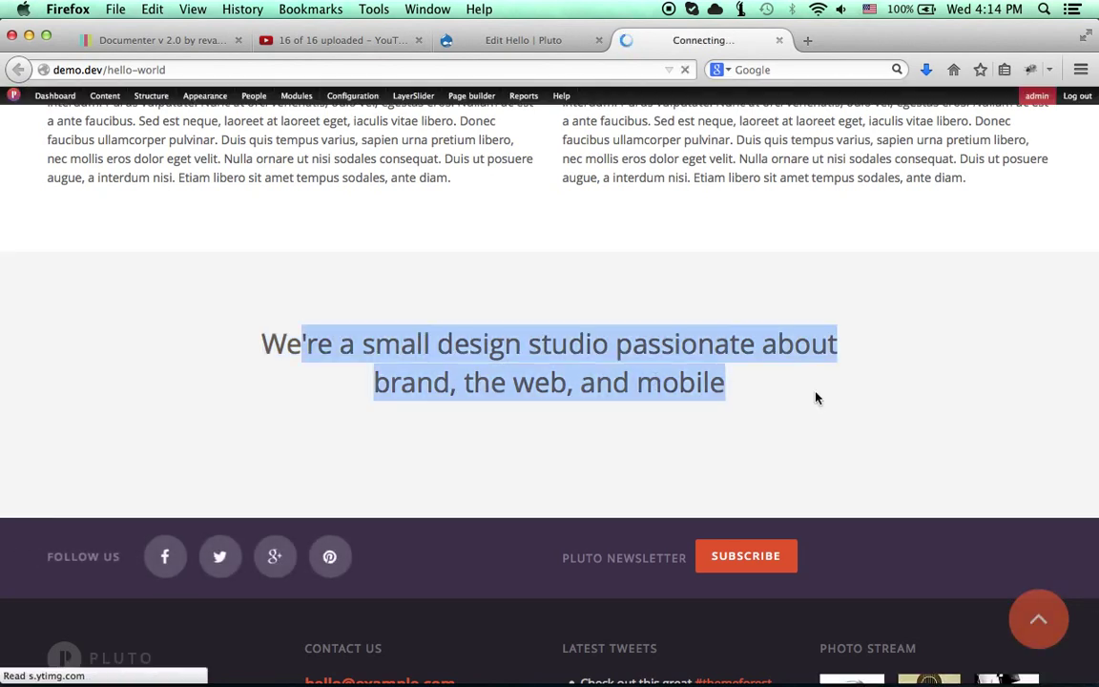
{"action": "left_click", "coordinate": [815, 399]}
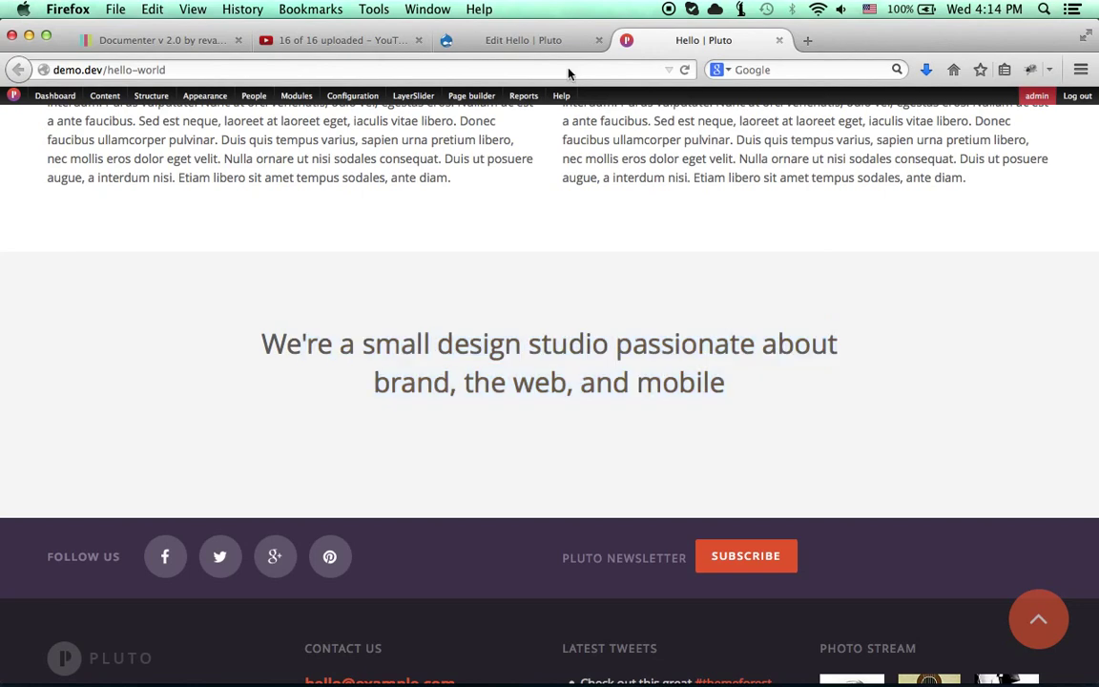
Step: Return to the page editor, open the "Our clients says :)" row's settings and clear its custom CSS style
{"action": "left_click", "coordinate": [540, 43]}
{"action": "scroll", "coordinate": [429, 238], "scroll_direction": "down", "scroll_amount": 5}
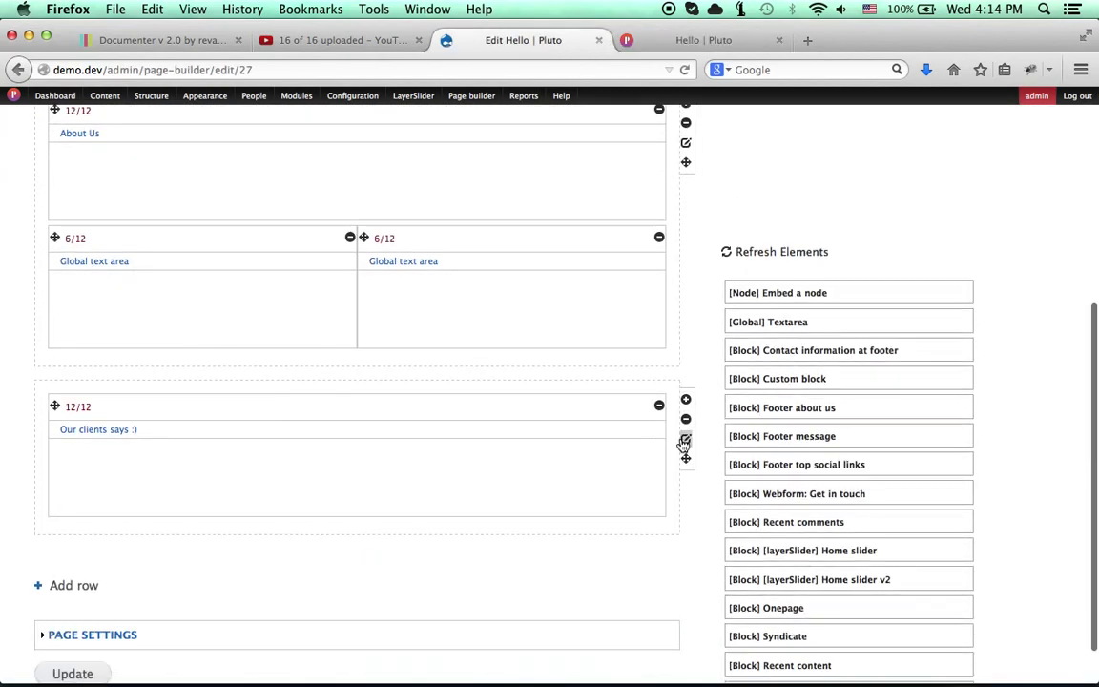
{"action": "left_click", "coordinate": [685, 439]}
{"action": "scroll", "coordinate": [325, 497], "scroll_direction": "down", "scroll_amount": 3}
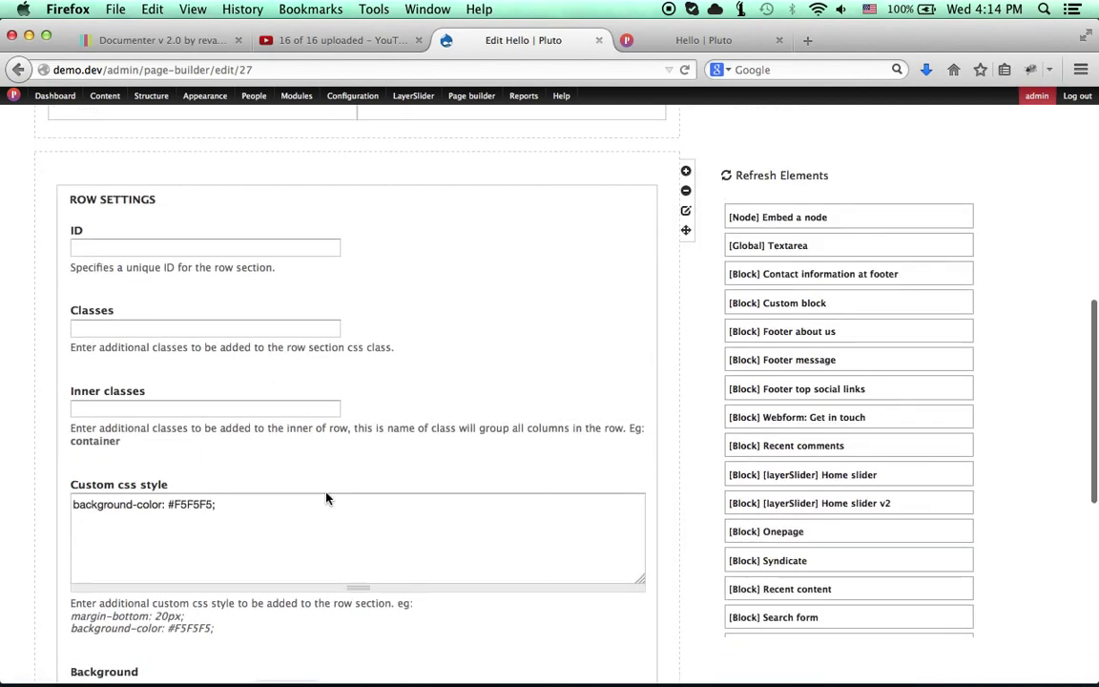
{"action": "left_click", "coordinate": [292, 507]}
{"action": "key", "text": "super+a"}
{"action": "key", "text": "BackSpace"}
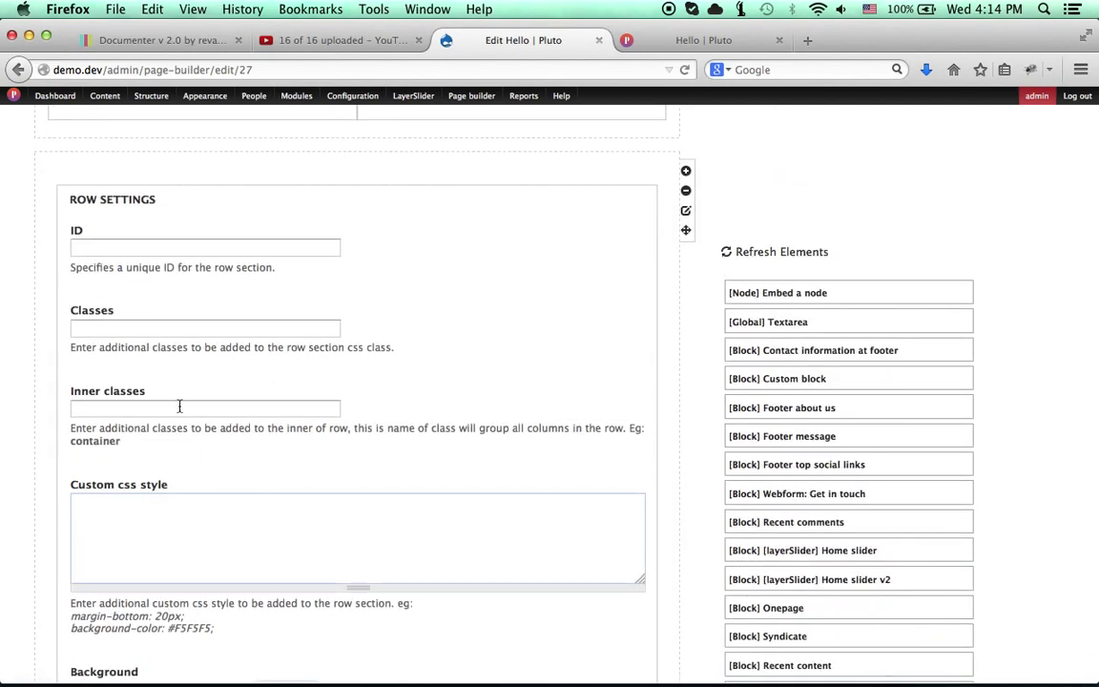
Step: Upload testimonials-bg.jpg from the Desktop as the row's background image
{"action": "scroll", "coordinate": [179, 407], "scroll_direction": "down", "scroll_amount": 3}
{"action": "left_click", "coordinate": [115, 409]}
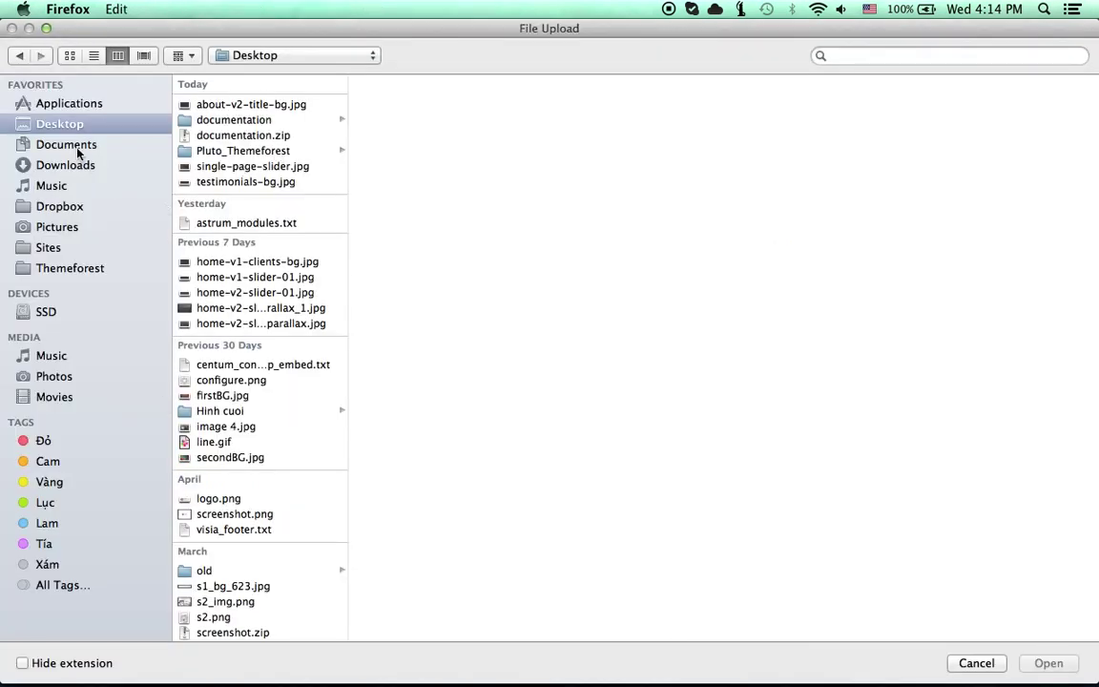
{"action": "left_click", "coordinate": [270, 181]}
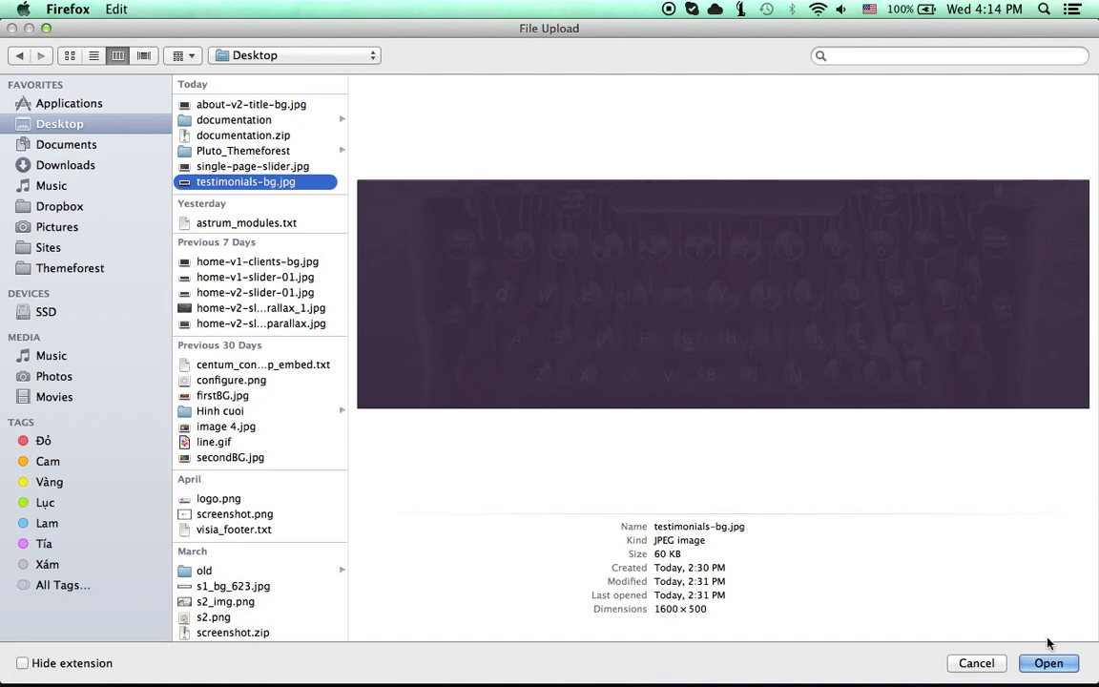
{"action": "left_click", "coordinate": [1049, 662]}
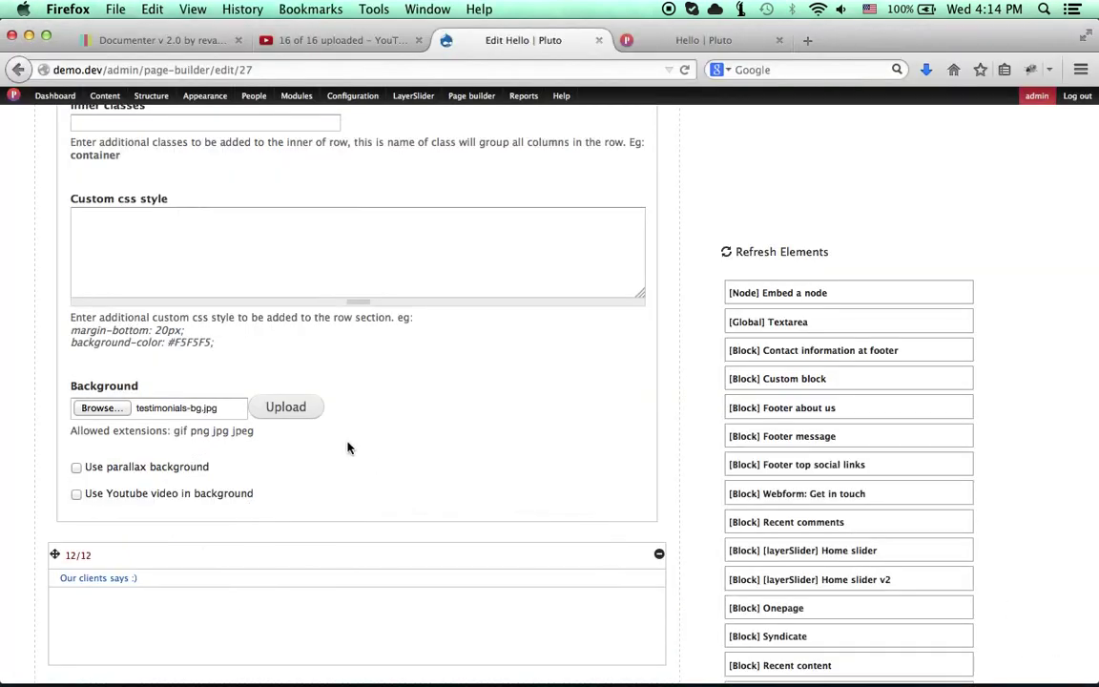
{"action": "left_click", "coordinate": [299, 413]}
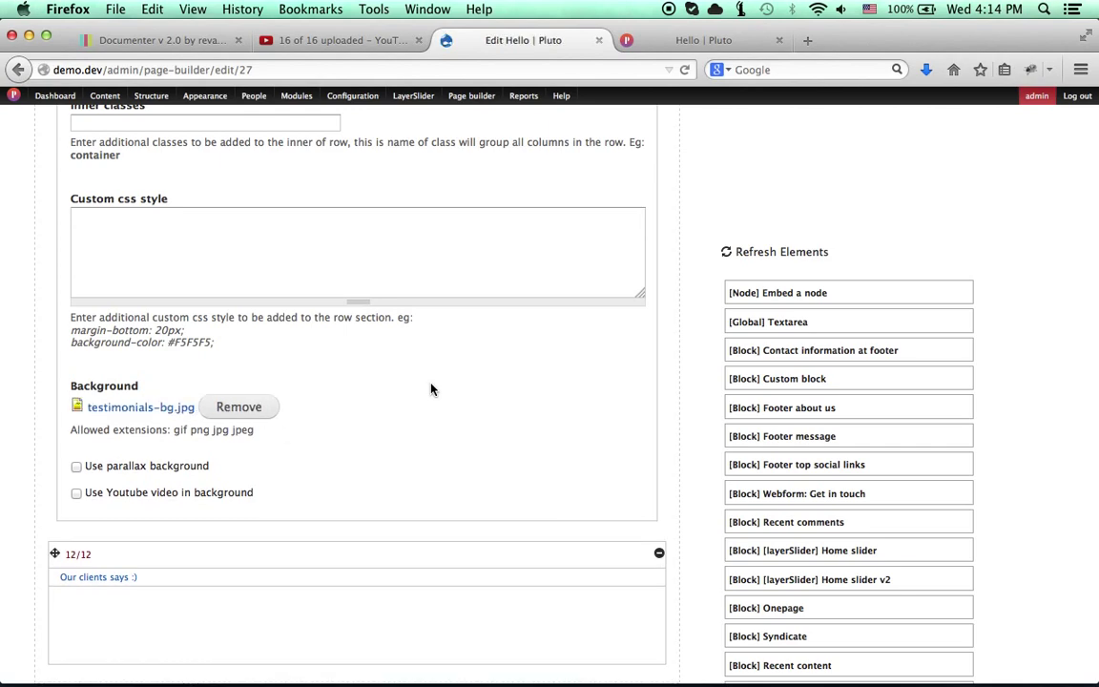
Step: Enable the parallax background for the row, keeping the position at Middle and the relative speed at 0.1
{"action": "left_click", "coordinate": [104, 466]}
{"action": "scroll", "coordinate": [212, 467], "scroll_direction": "down", "scroll_amount": 3}
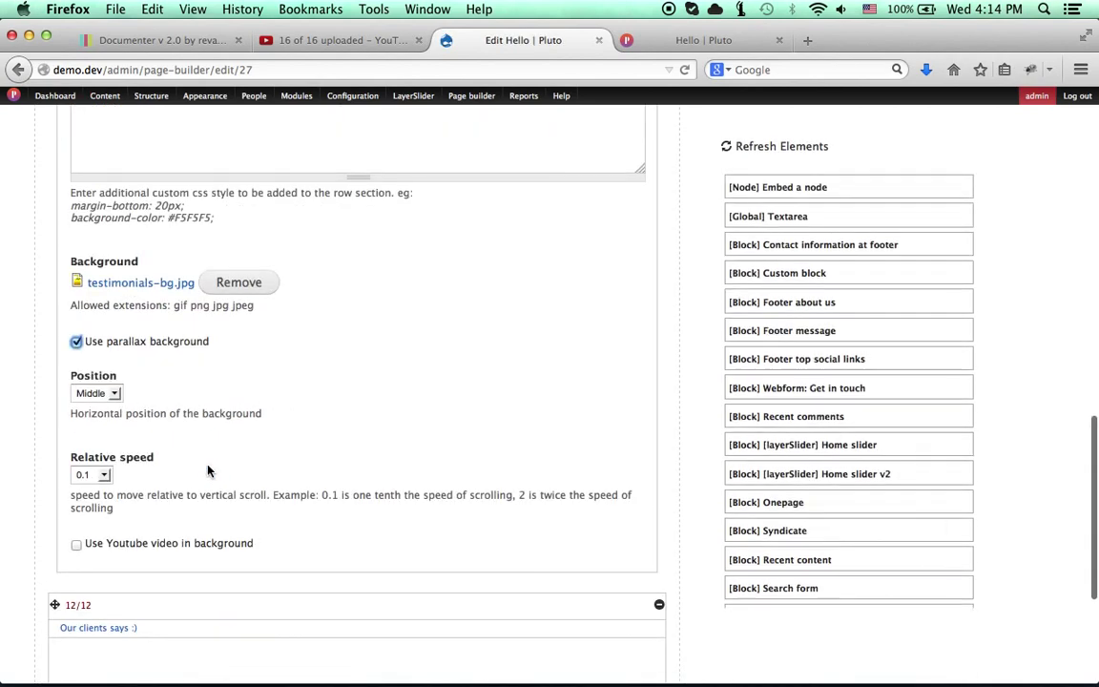
{"action": "left_click", "coordinate": [103, 392]}
{"action": "left_click", "coordinate": [189, 412]}
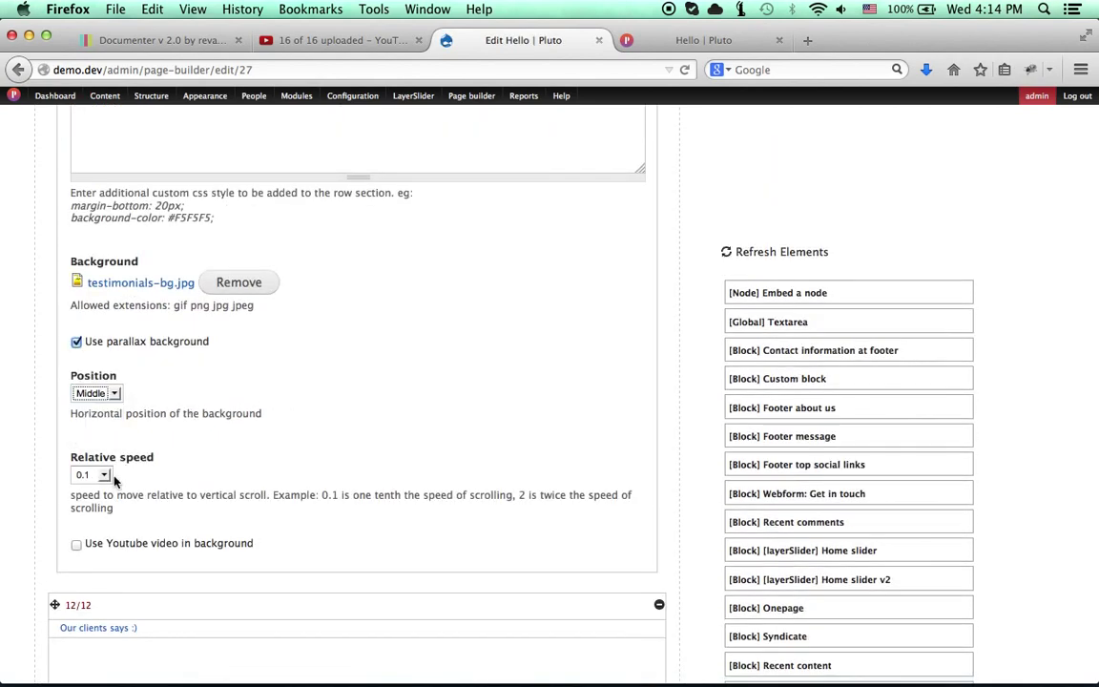
{"action": "left_click", "coordinate": [107, 475]}
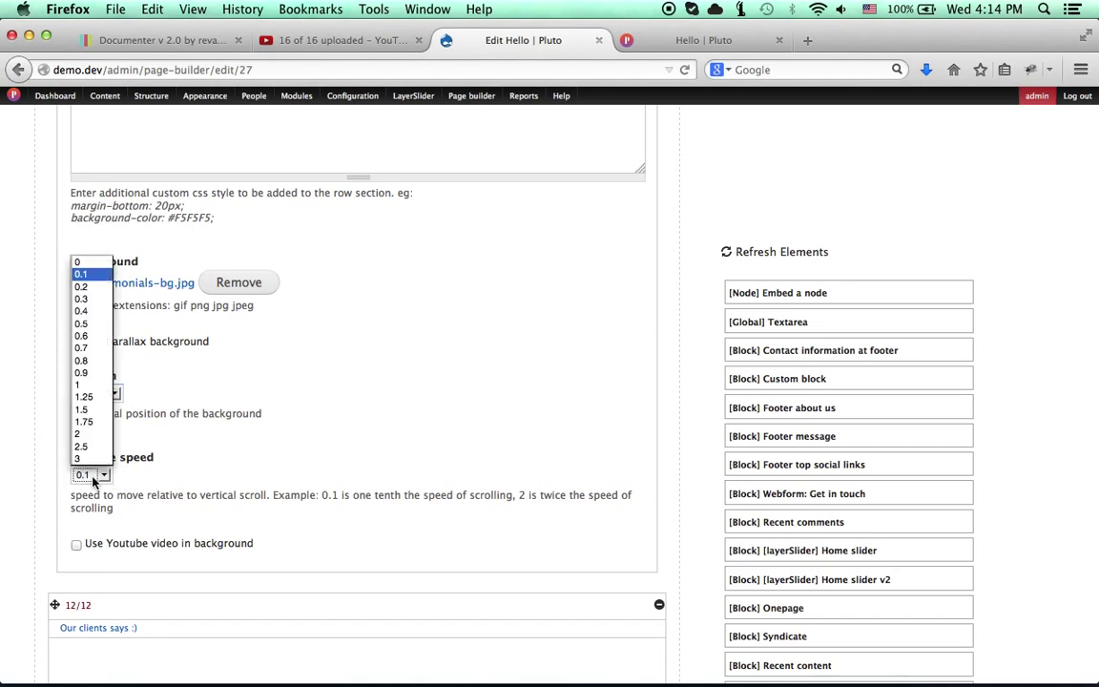
{"action": "left_click", "coordinate": [343, 440]}
Step: Update the Hello page to save the row's parallax background settings
{"action": "scroll", "coordinate": [344, 437], "scroll_direction": "down", "scroll_amount": 2}
{"action": "scroll", "coordinate": [297, 441], "scroll_direction": "down", "scroll_amount": 4}
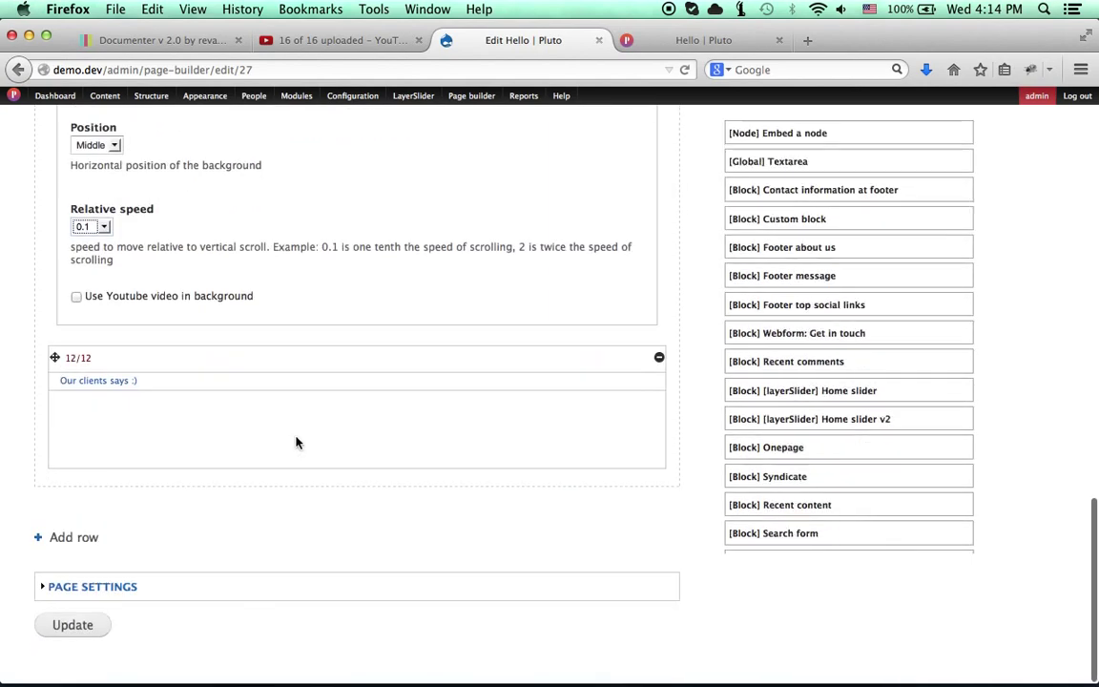
{"action": "left_click", "coordinate": [84, 625]}
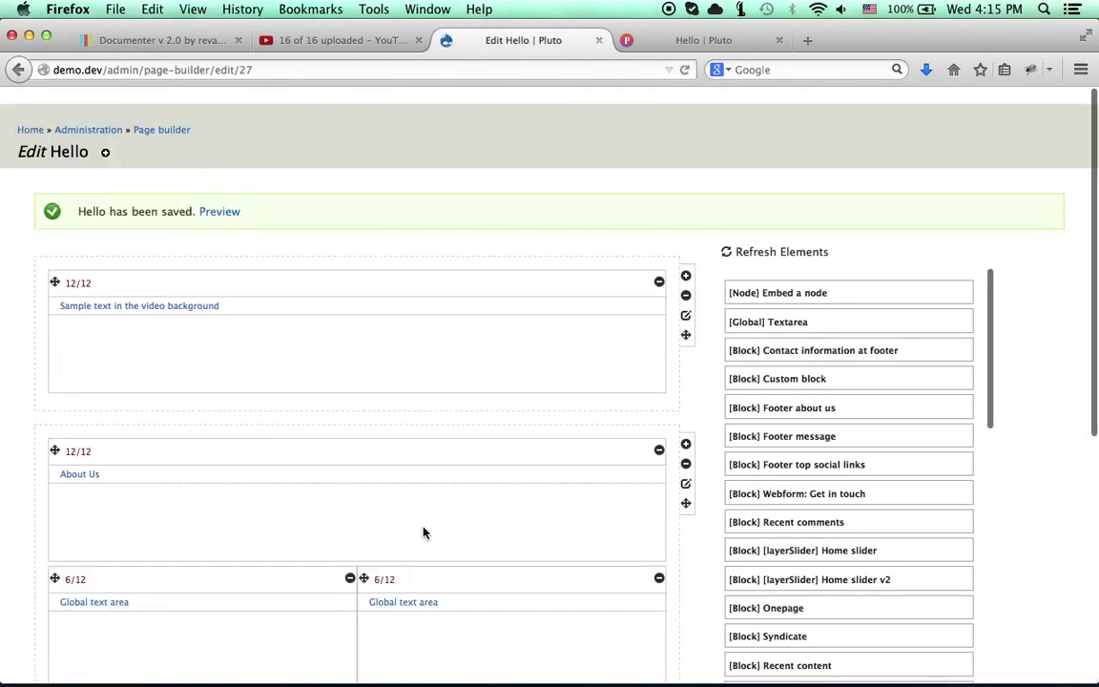
{"action": "scroll", "coordinate": [425, 533], "scroll_direction": "down", "scroll_amount": 8}
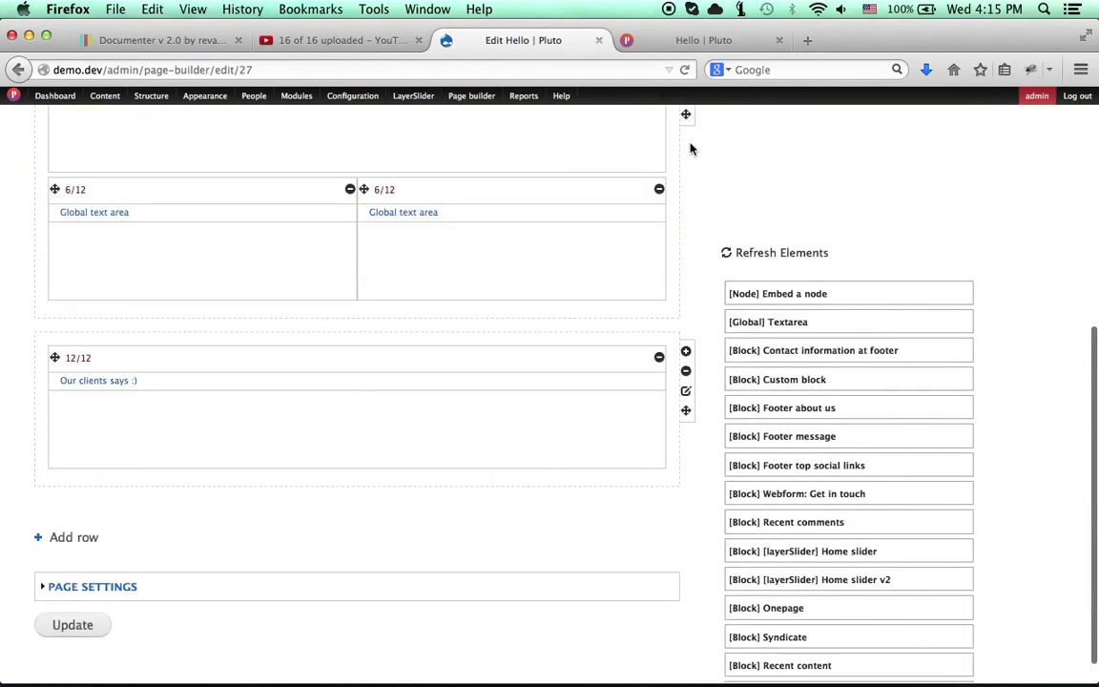
Step: Reload the published Hello page and examine how the blockquote text and parallax background look while the page moves
{"action": "left_click", "coordinate": [672, 42]}
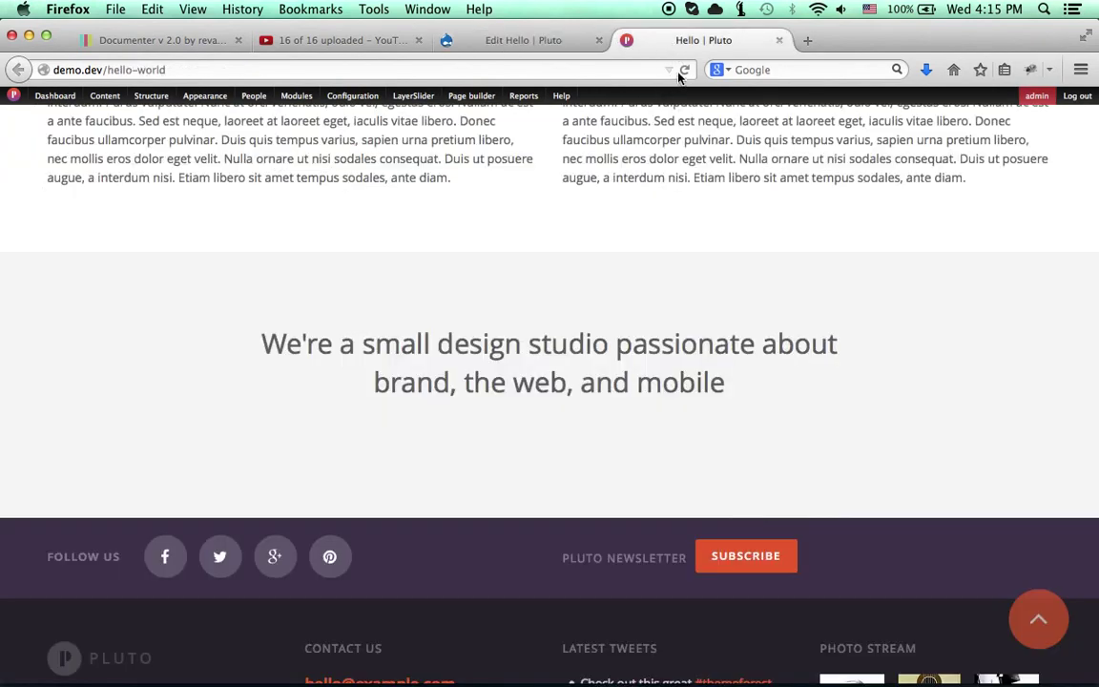
{"action": "left_click", "coordinate": [683, 70]}
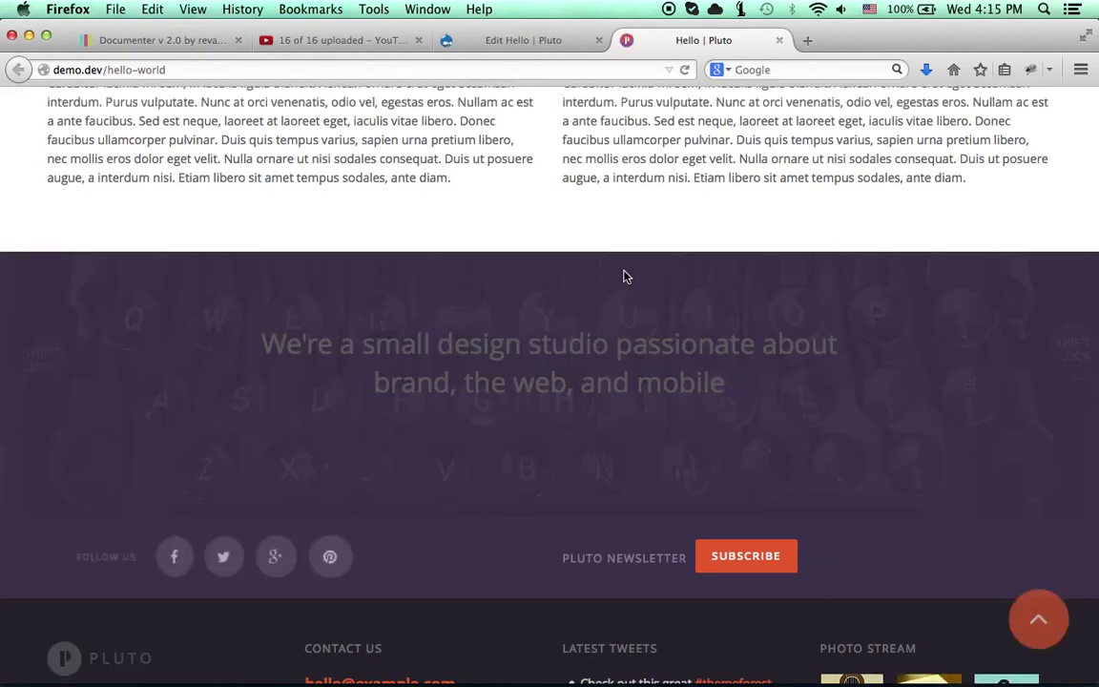
{"action": "left_click_drag", "start_coordinate": [260, 336], "coordinate": [751, 400]}
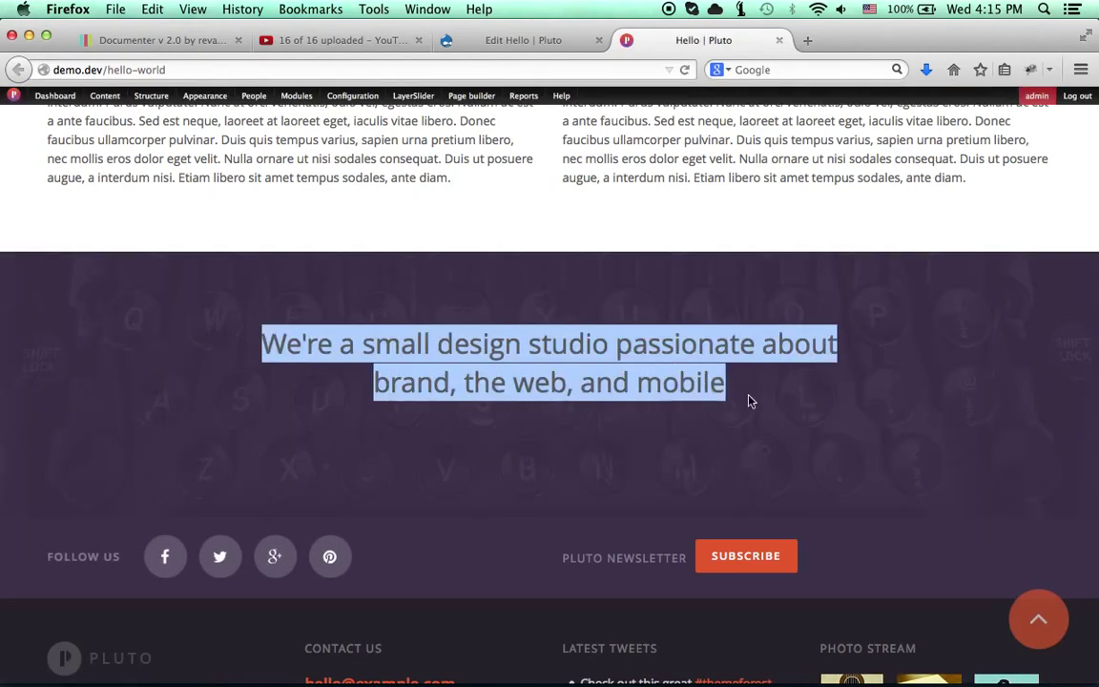
{"action": "left_click", "coordinate": [829, 403]}
{"action": "scroll", "coordinate": [829, 403], "scroll_direction": "up", "scroll_amount": 3}
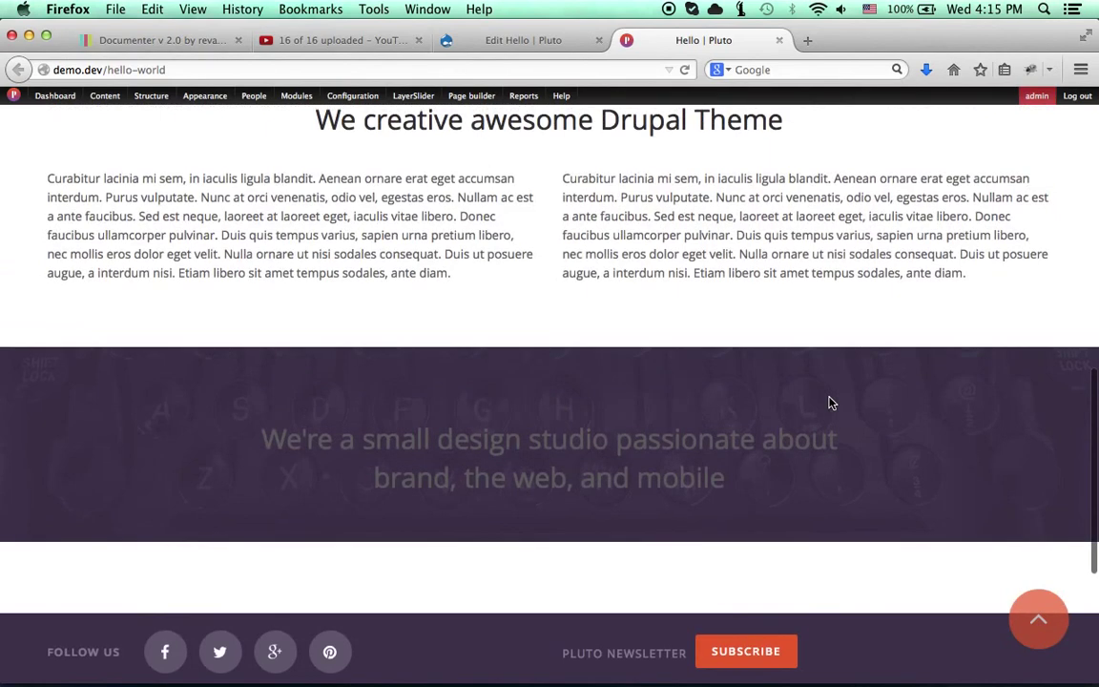
{"action": "scroll", "coordinate": [829, 403], "scroll_direction": "down", "scroll_amount": 5}
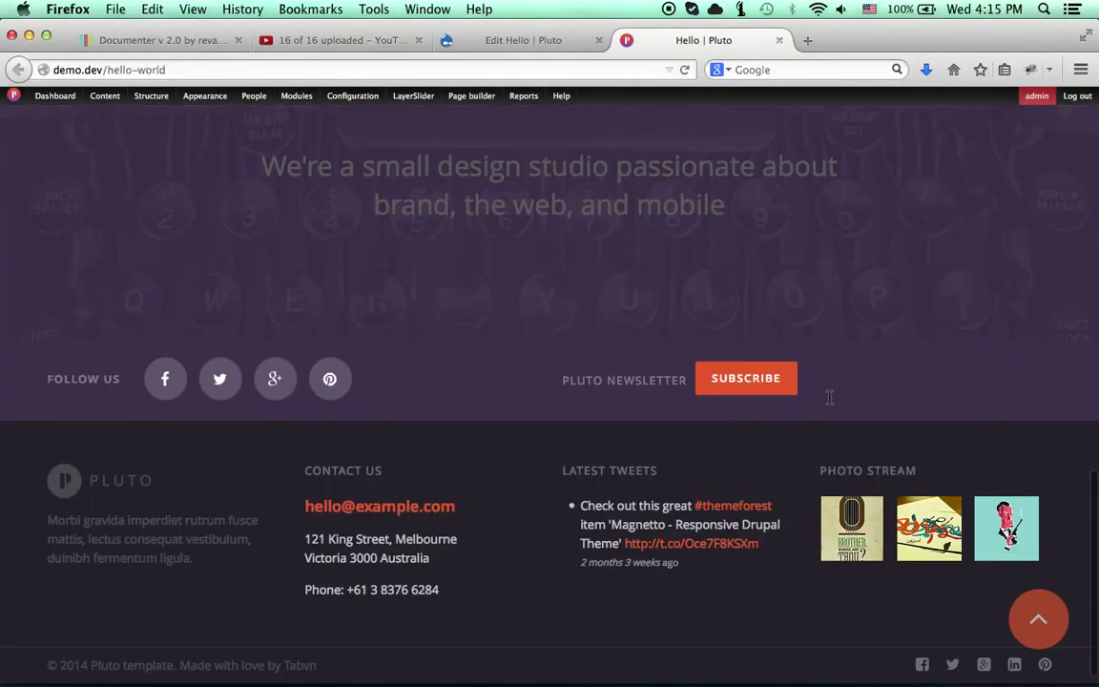
{"action": "scroll", "coordinate": [829, 403], "scroll_direction": "up", "scroll_amount": 2}
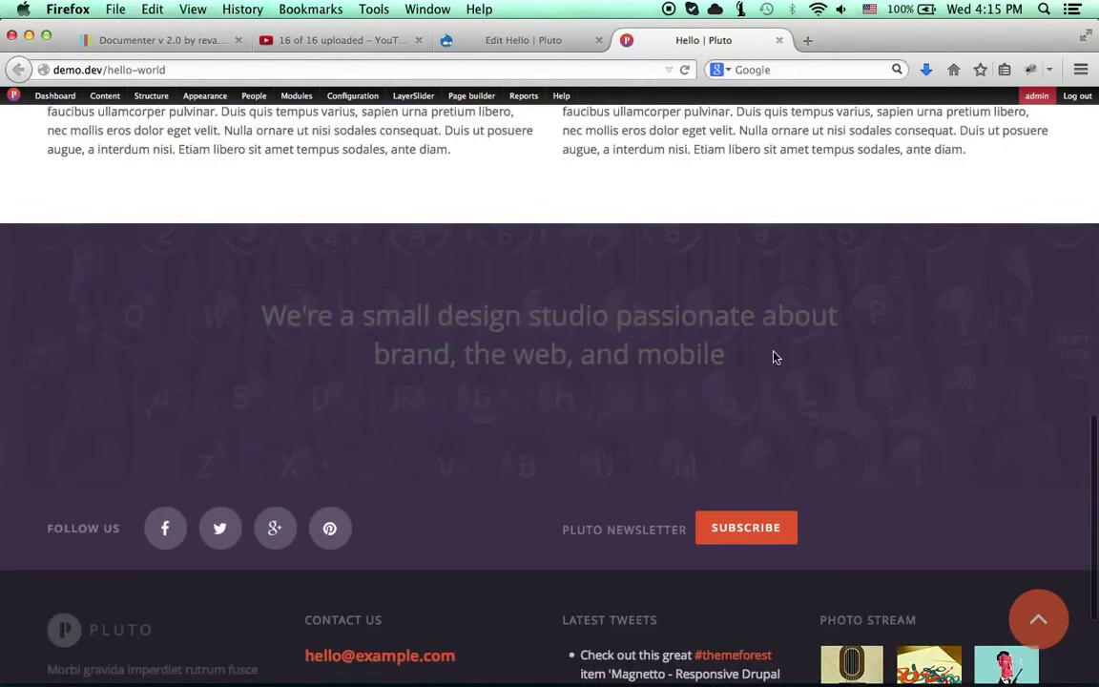
{"action": "scroll", "coordinate": [775, 358], "scroll_direction": "up", "scroll_amount": 5}
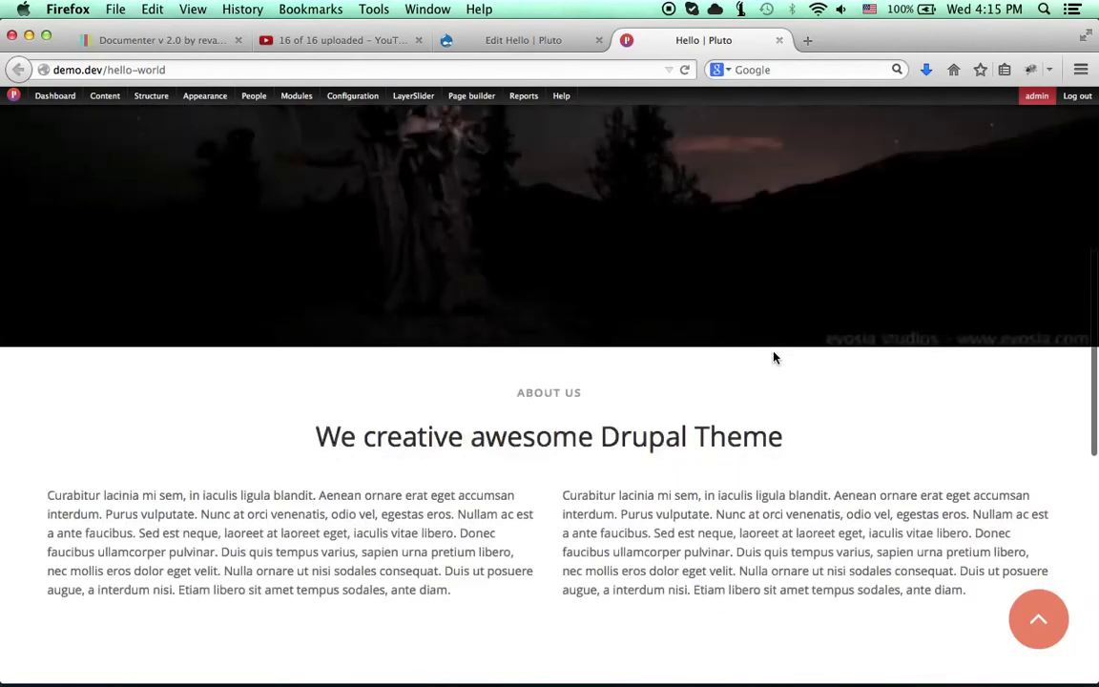
{"action": "scroll", "coordinate": [775, 358], "scroll_direction": "down", "scroll_amount": 5}
{"action": "scroll", "coordinate": [775, 358], "scroll_direction": "down", "scroll_amount": 4}
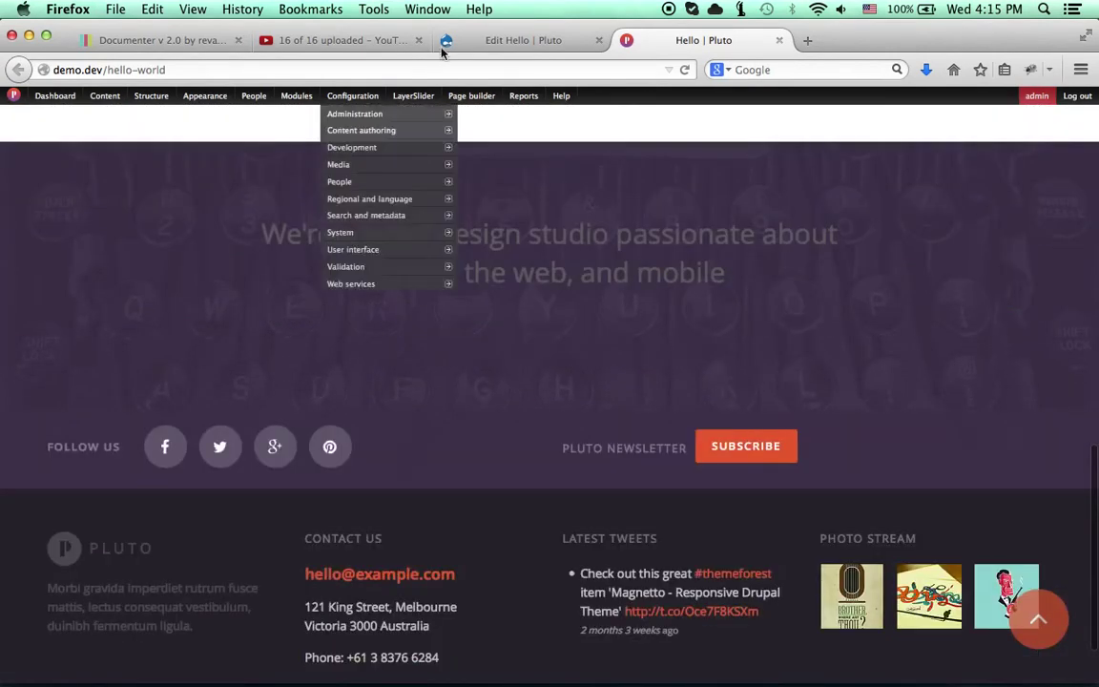
Step: Return to the page editor, open the "Our clients says :)" row's settings and set its classes to brightText
{"action": "left_click", "coordinate": [506, 42]}
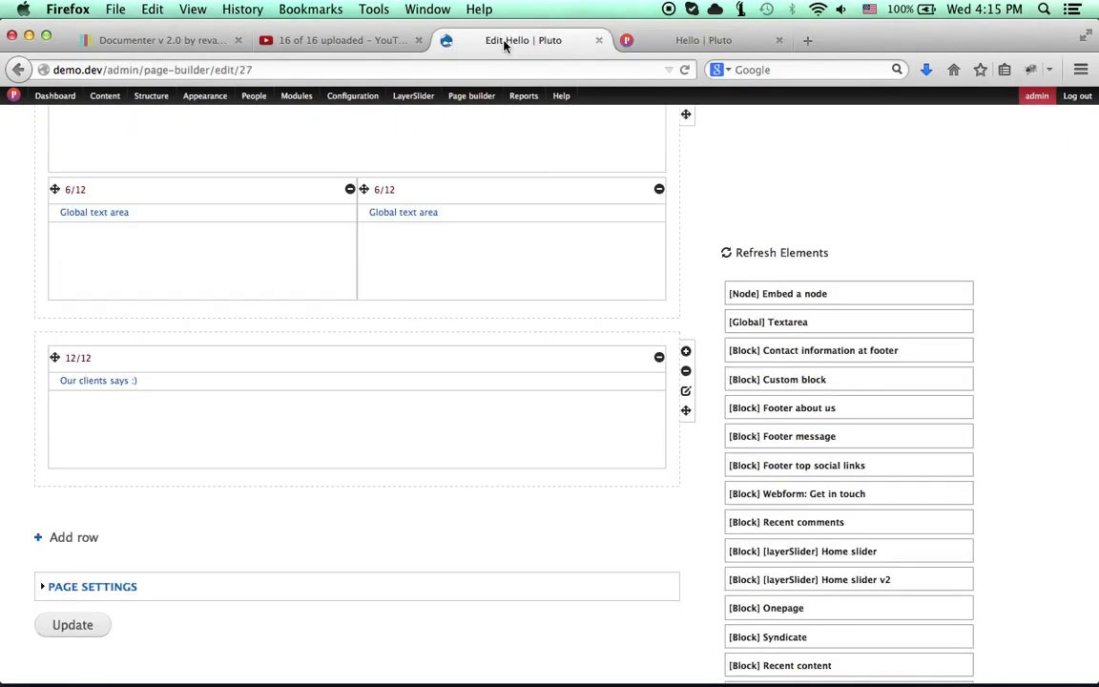
{"action": "left_click", "coordinate": [685, 391]}
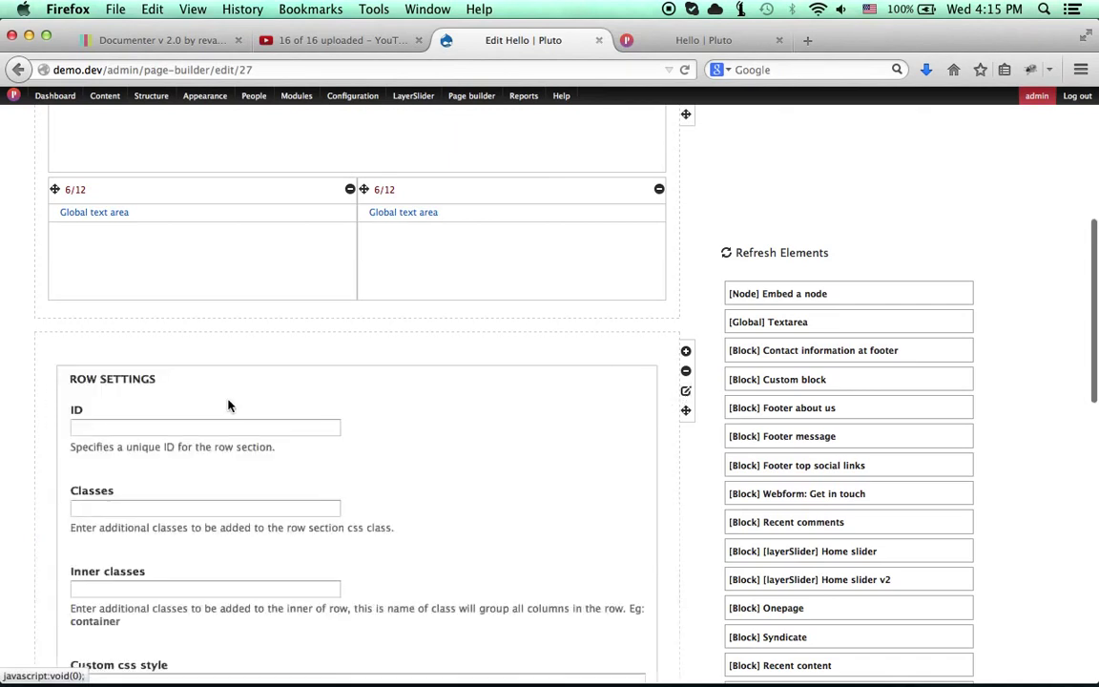
{"action": "left_click", "coordinate": [157, 508]}
{"action": "type", "text": "brightText"}
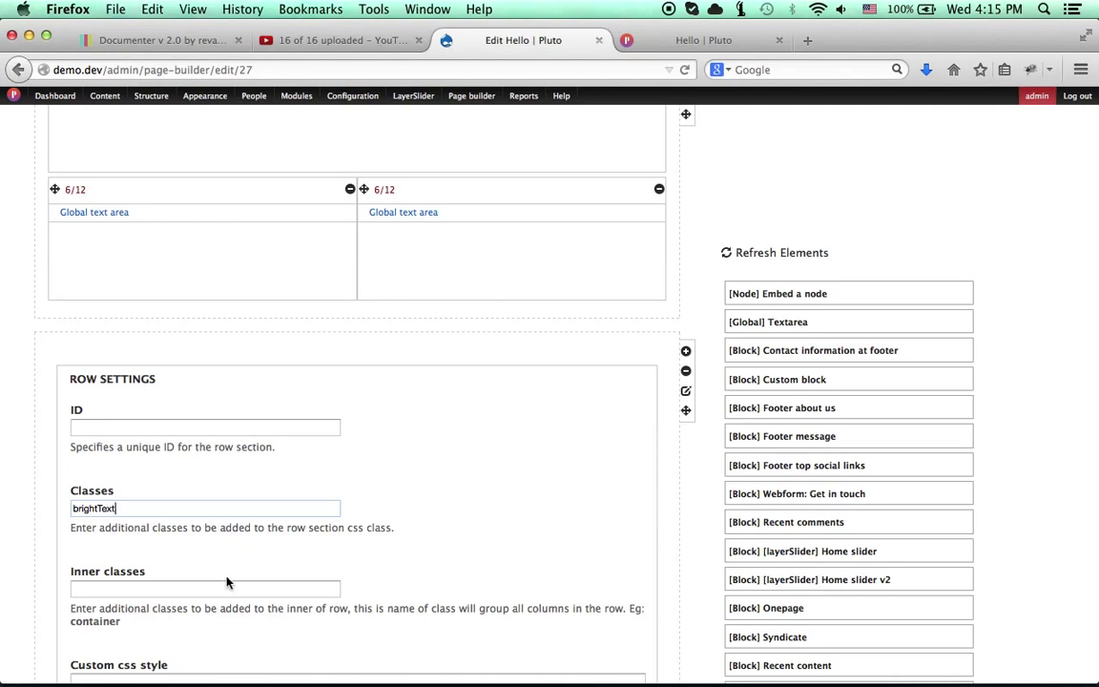
Step: Set the row's inner classes to container
{"action": "scroll", "coordinate": [226, 580], "scroll_direction": "down", "scroll_amount": 1}
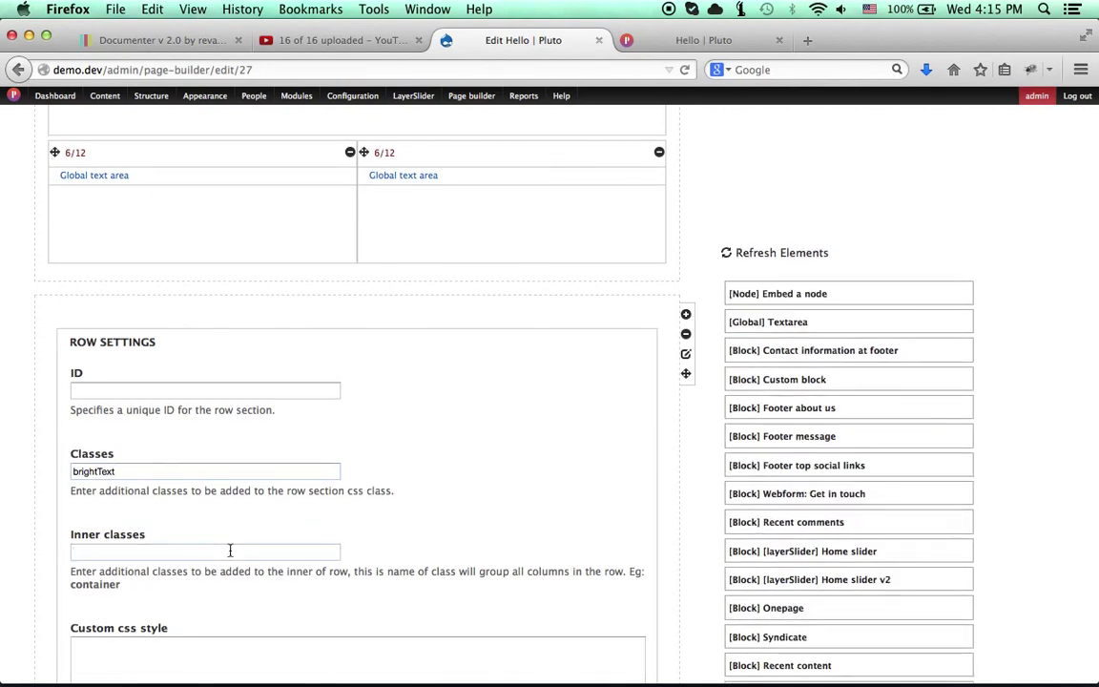
{"action": "left_click", "coordinate": [230, 550]}
{"action": "type", "text": "contaner"}
{"action": "key", "text": "super+a"}
{"action": "type", "text": "con"}
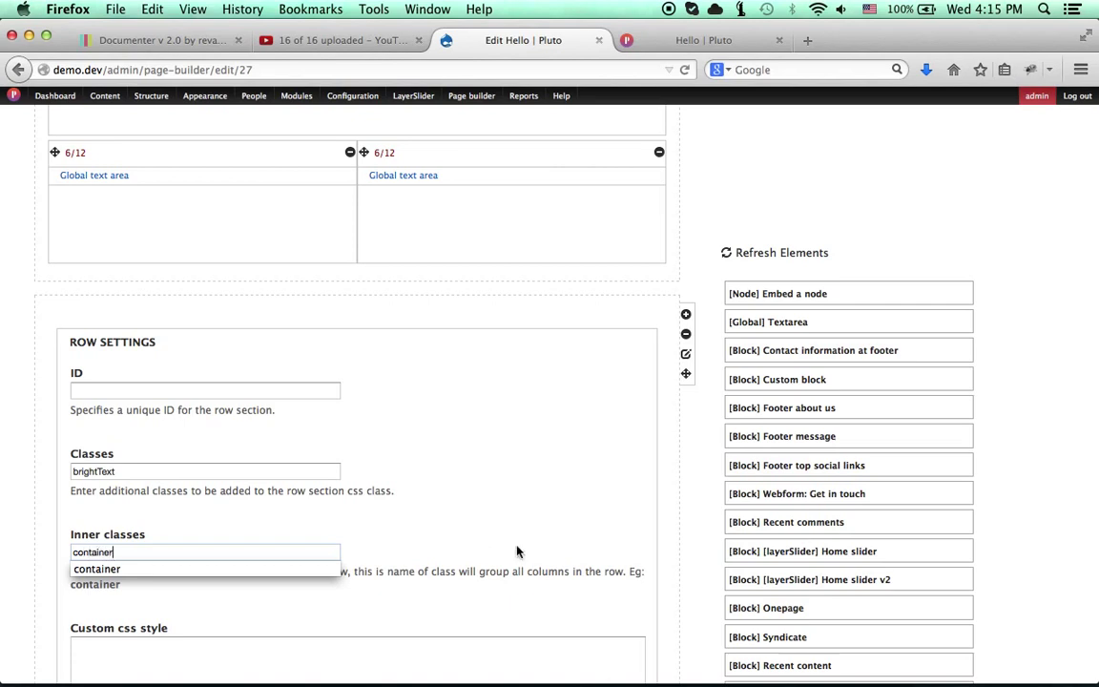
{"action": "left_click", "coordinate": [516, 552]}
{"action": "double_click", "coordinate": [89, 581]}
{"action": "key", "text": "super+c"}
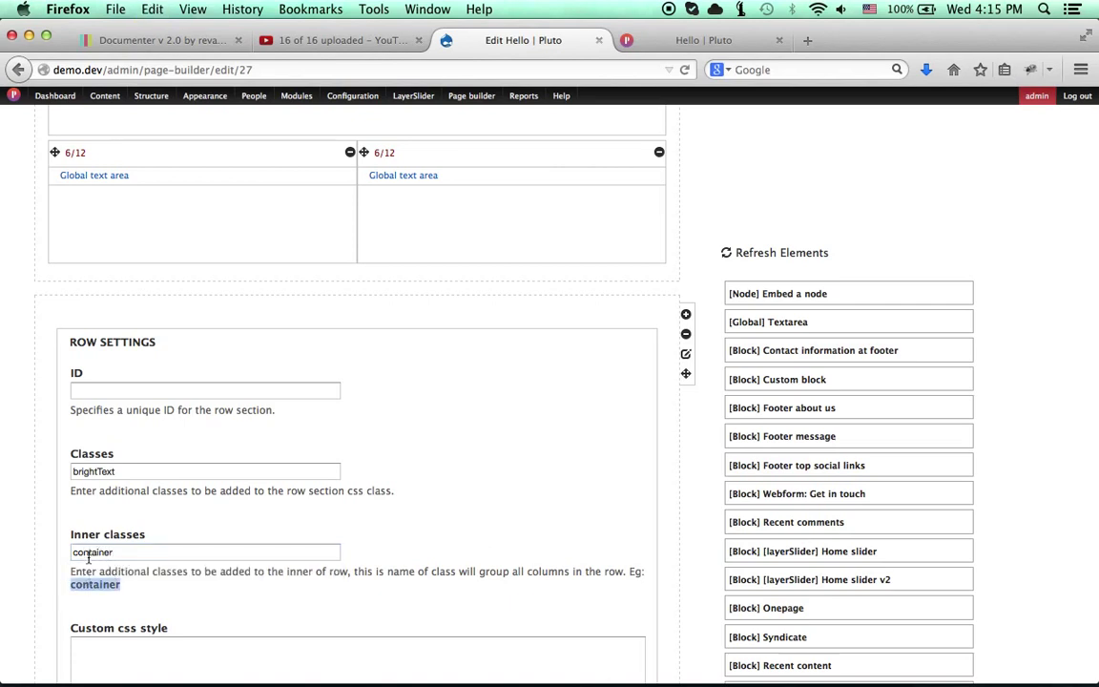
{"action": "double_click", "coordinate": [140, 551]}
{"action": "key", "text": "super+v"}
{"action": "left_click", "coordinate": [434, 476]}
Step: Update the Hello page to save the row's new class settings
{"action": "scroll", "coordinate": [614, 267], "scroll_direction": "down", "scroll_amount": 5}
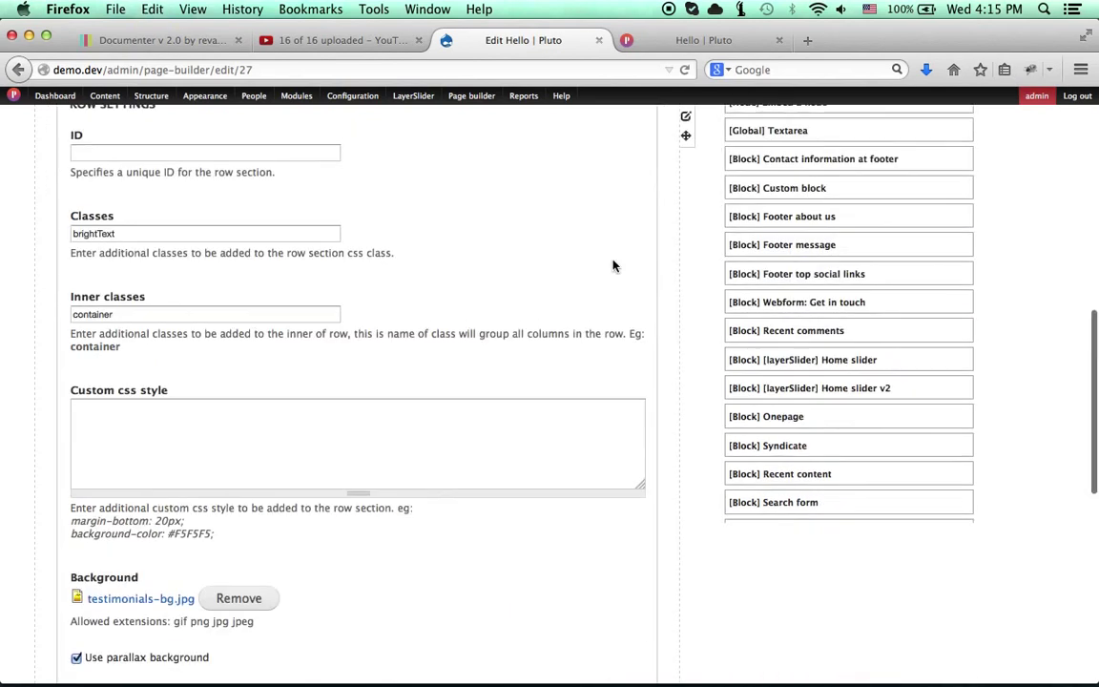
{"action": "scroll", "coordinate": [528, 314], "scroll_direction": "down", "scroll_amount": 10}
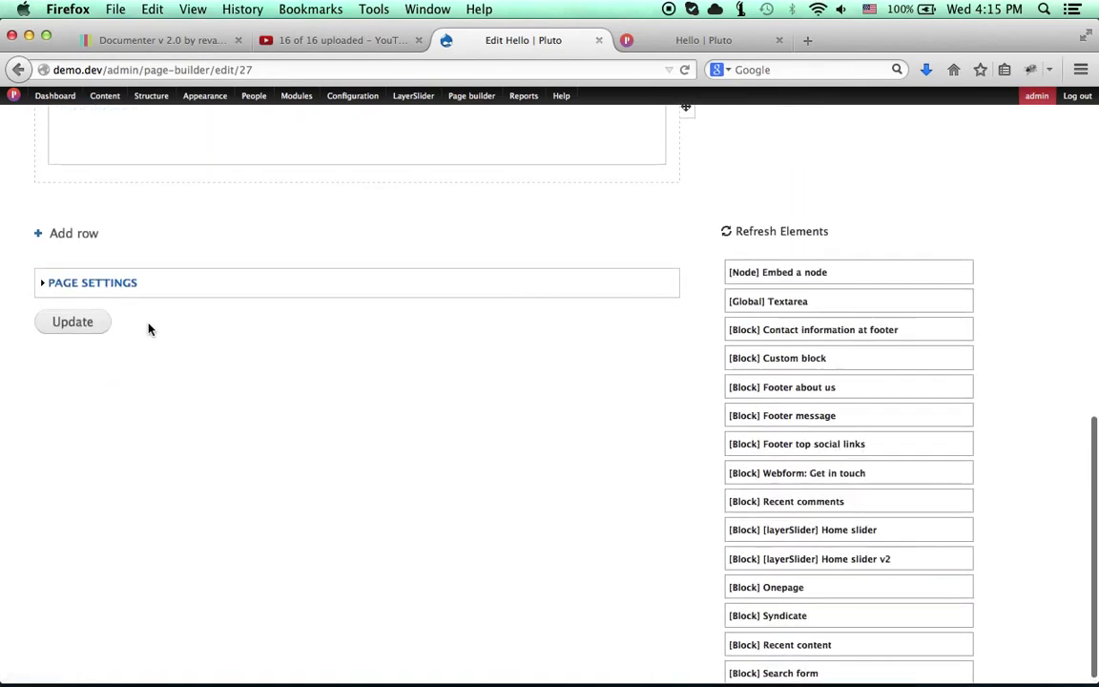
{"action": "left_click", "coordinate": [91, 329]}
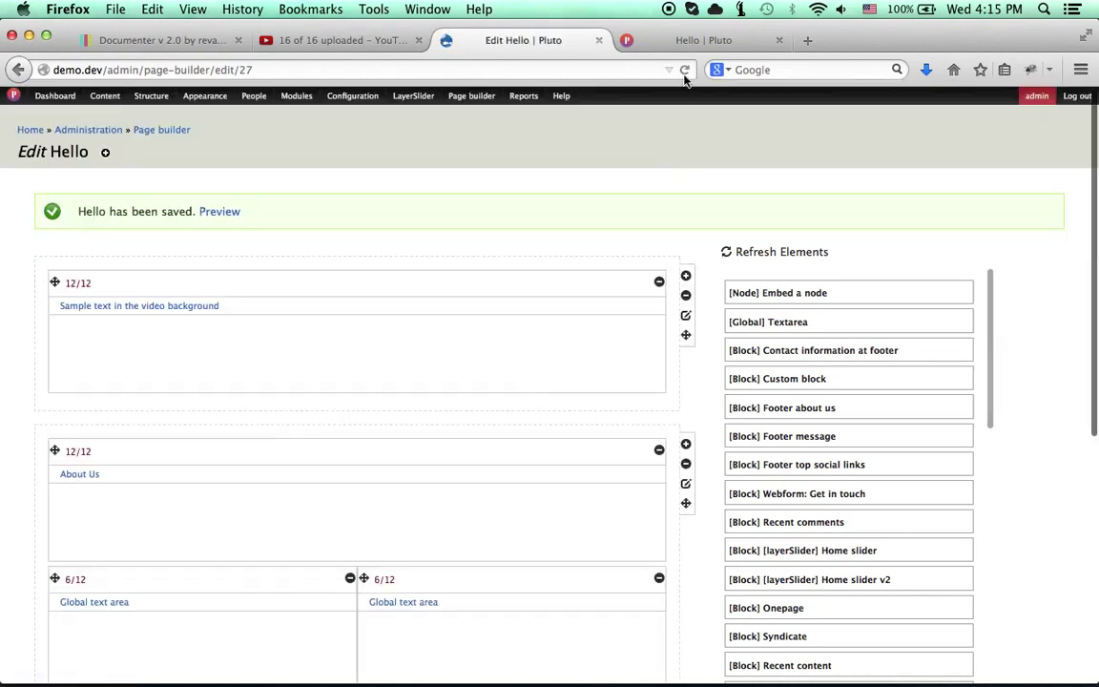
Step: Reload the published Hello page and check the blockquote's text colour against the parallax background
{"action": "left_click", "coordinate": [665, 41]}
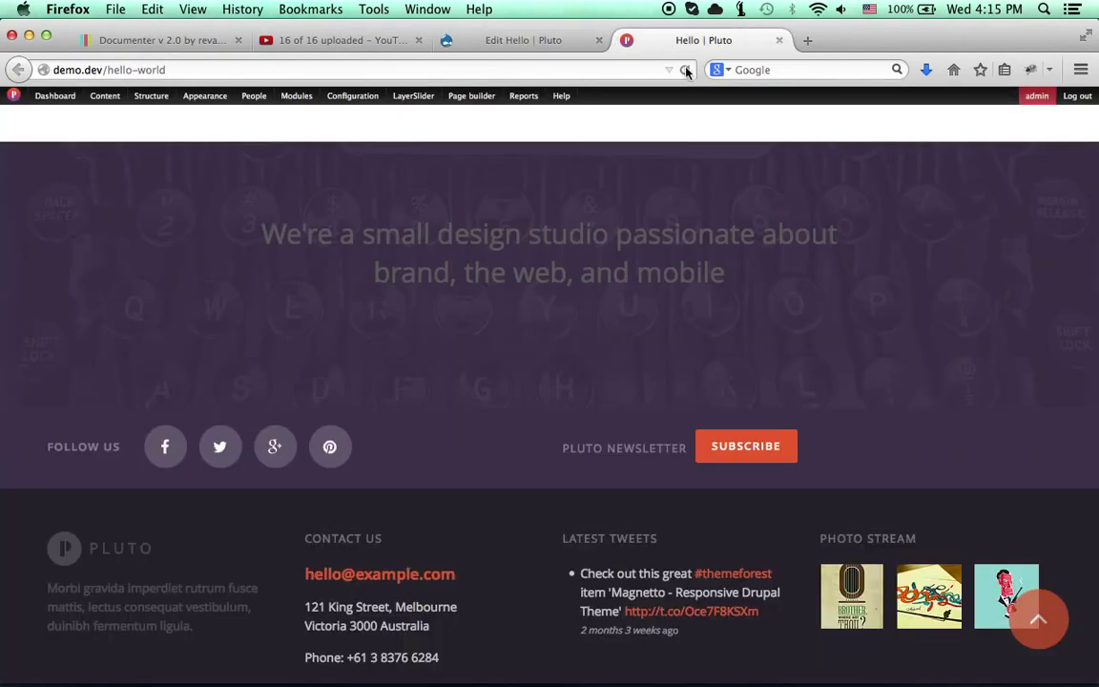
{"action": "left_click", "coordinate": [686, 71]}
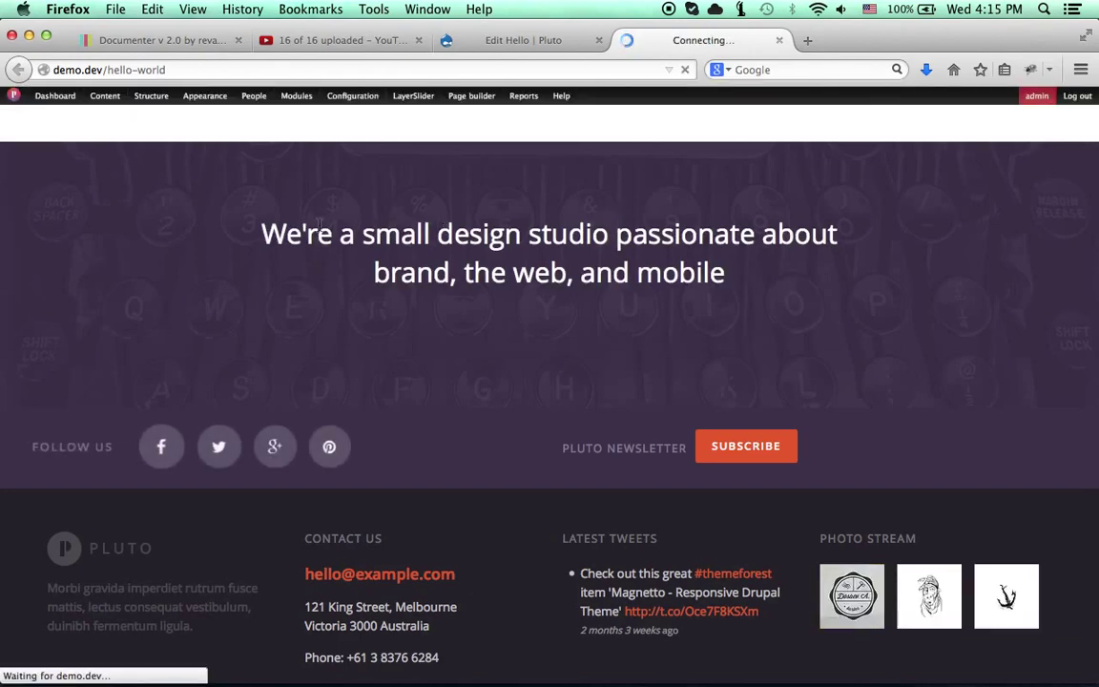
{"action": "left_click_drag", "start_coordinate": [258, 229], "coordinate": [734, 304]}
{"action": "left_click", "coordinate": [778, 306]}
{"action": "scroll", "coordinate": [778, 309], "scroll_direction": "up", "scroll_amount": 2}
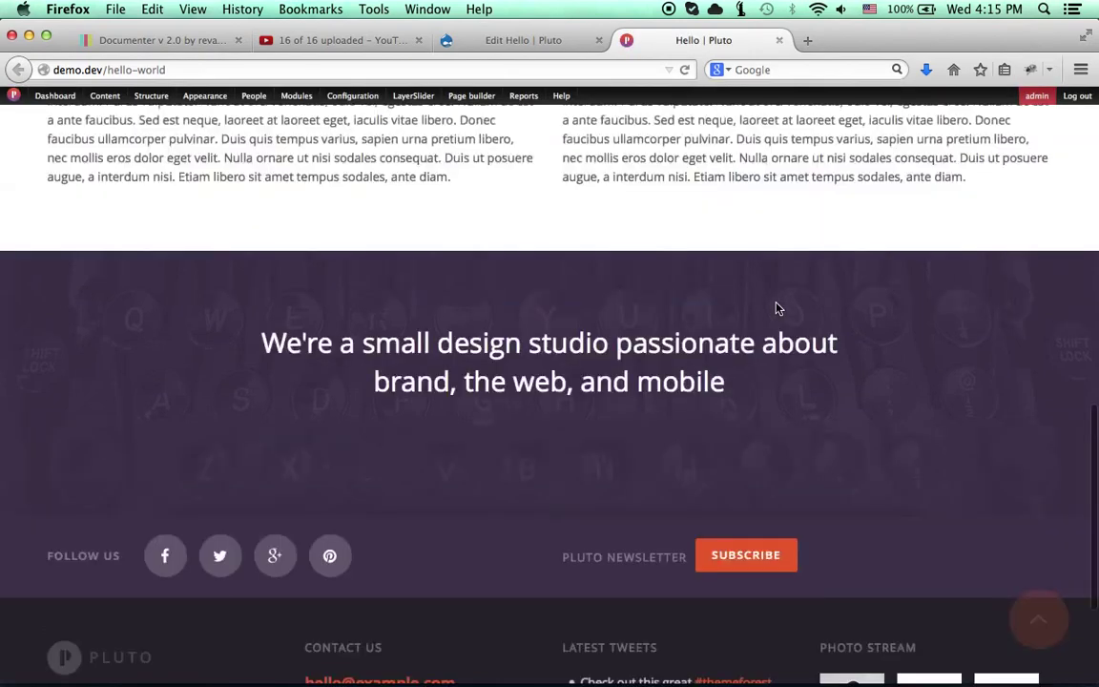
{"action": "scroll", "coordinate": [777, 308], "scroll_direction": "up", "scroll_amount": 2}
{"action": "scroll", "coordinate": [777, 308], "scroll_direction": "down", "scroll_amount": 4}
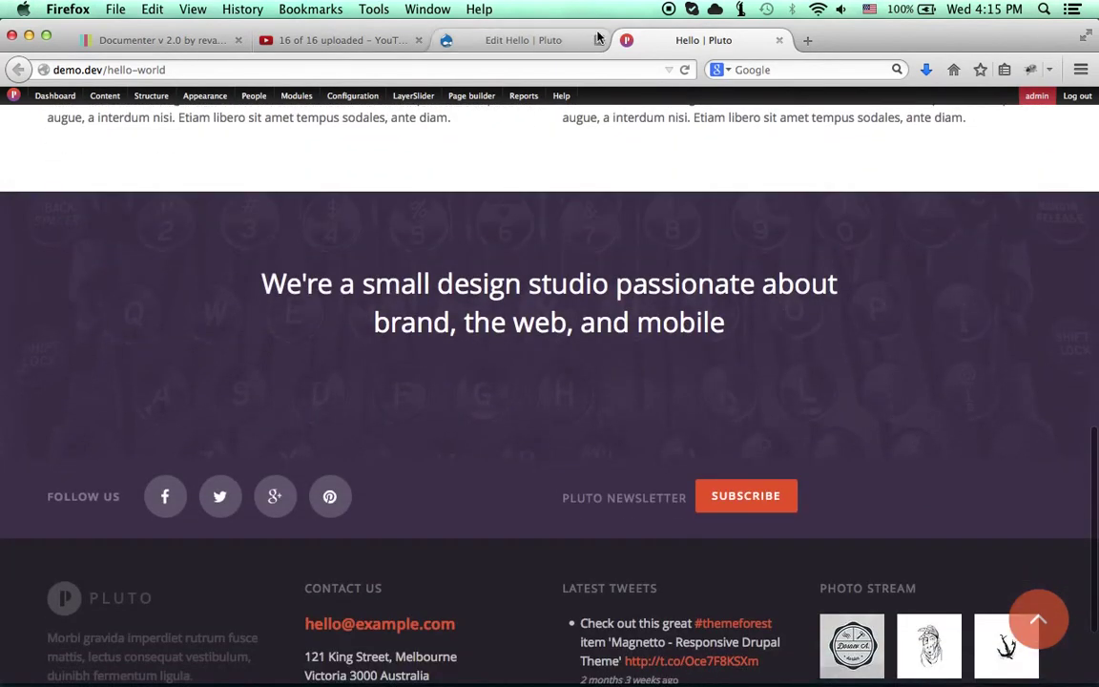
Step: Start a new Blog post in a separate tab from the page editor and title it "Embed me , my name is node"
{"action": "left_click", "coordinate": [550, 39]}
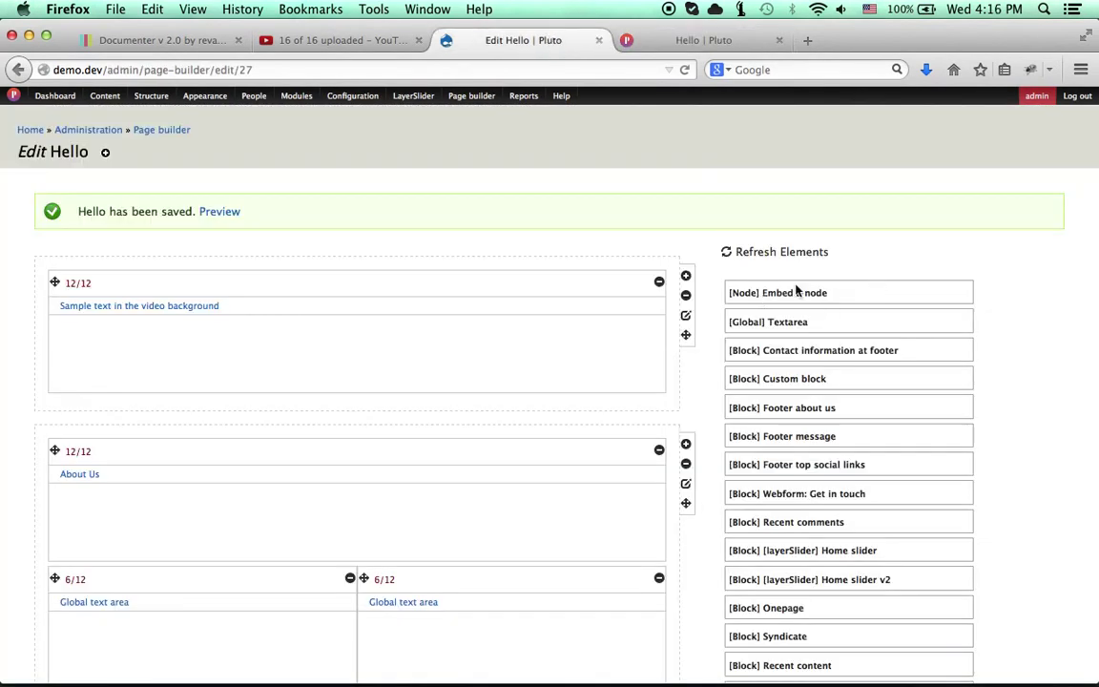
{"action": "mouse_move", "coordinate": [117, 114]}
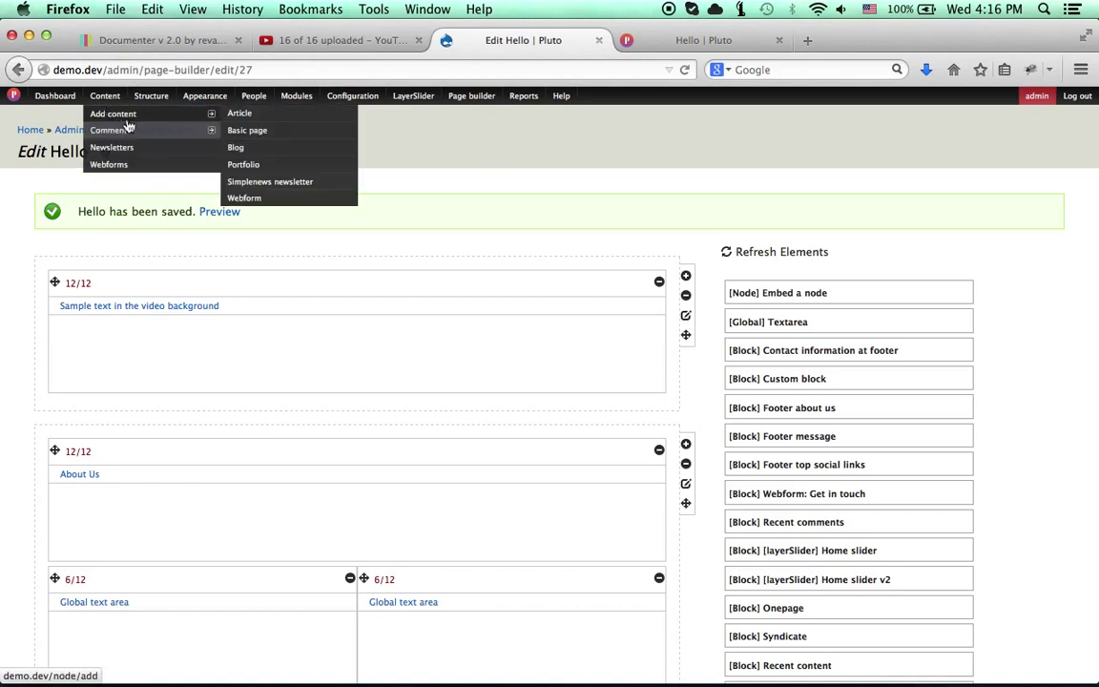
{"action": "left_click", "coordinate": [251, 154], "text": "super"}
{"action": "left_click", "coordinate": [668, 40]}
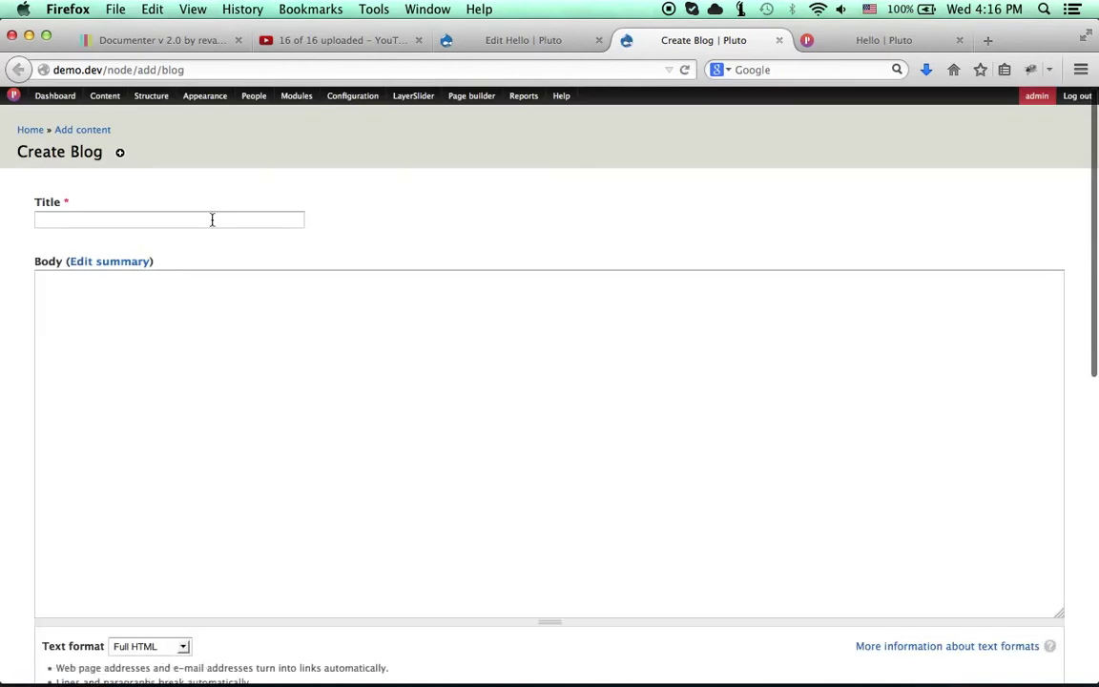
{"action": "left_click", "coordinate": [212, 220]}
{"action": "type", "text": "Embed"}
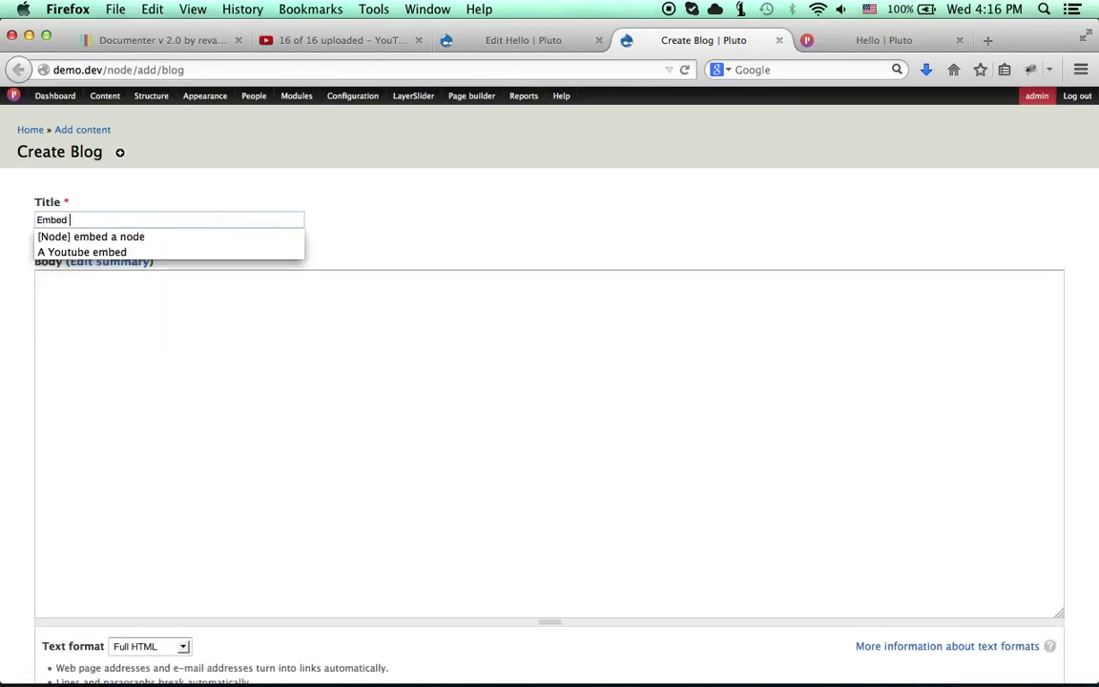
{"action": "type", "text": " me , my name is node"}
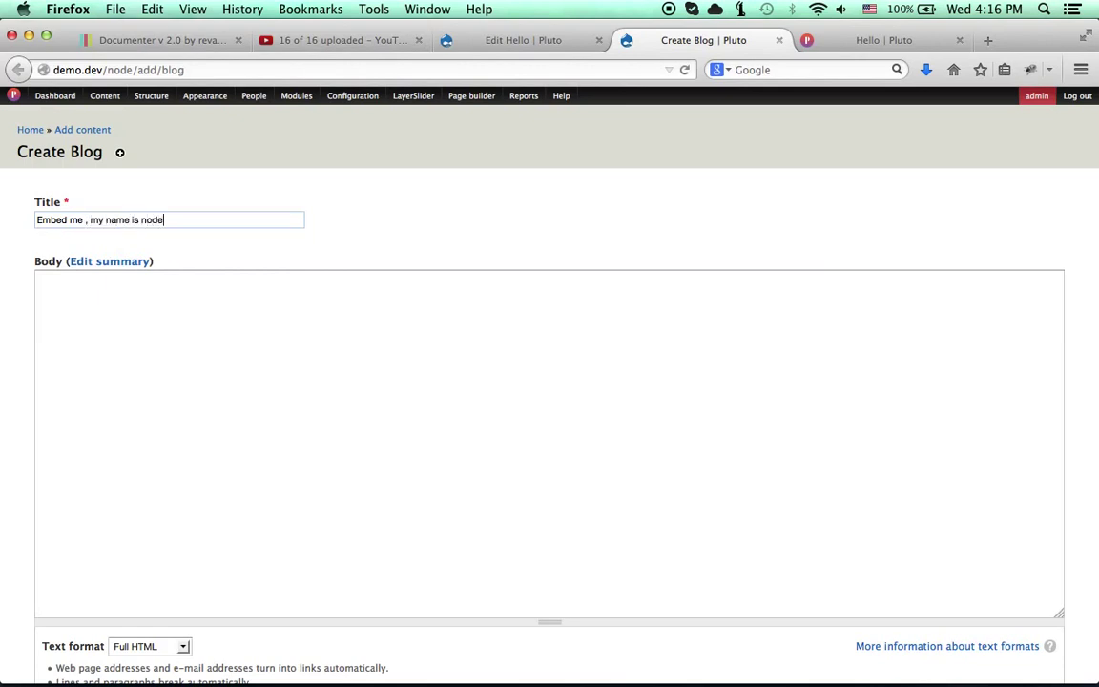
Step: Copy the three placeholder paragraphs starting with "Curabitur lacinia" from TextMate and paste them into the blog post's body in Firefox
{"action": "left_click", "coordinate": [270, 448]}
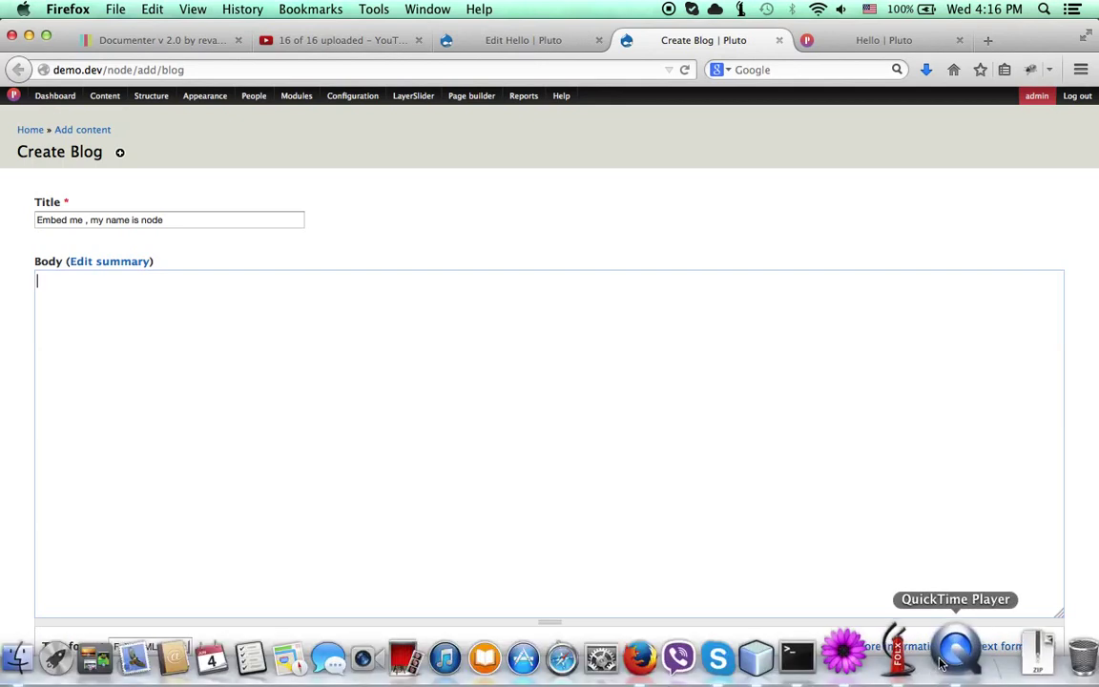
{"action": "scroll", "coordinate": [416, 424], "scroll_direction": "down", "scroll_amount": 1}
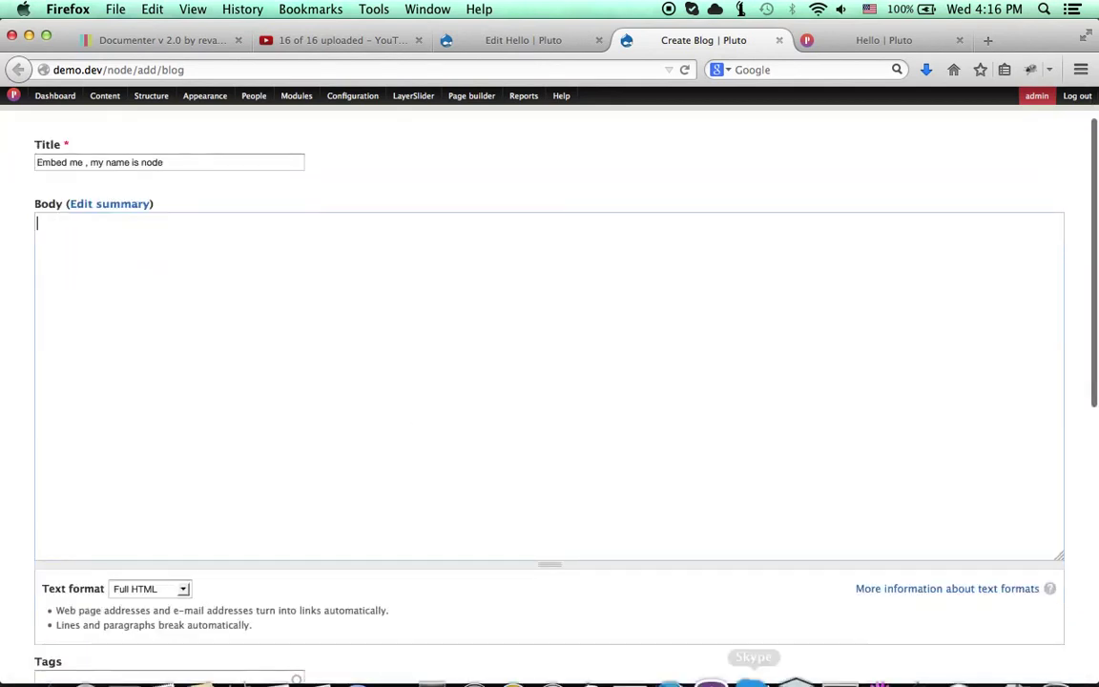
{"action": "left_click", "coordinate": [883, 655]}
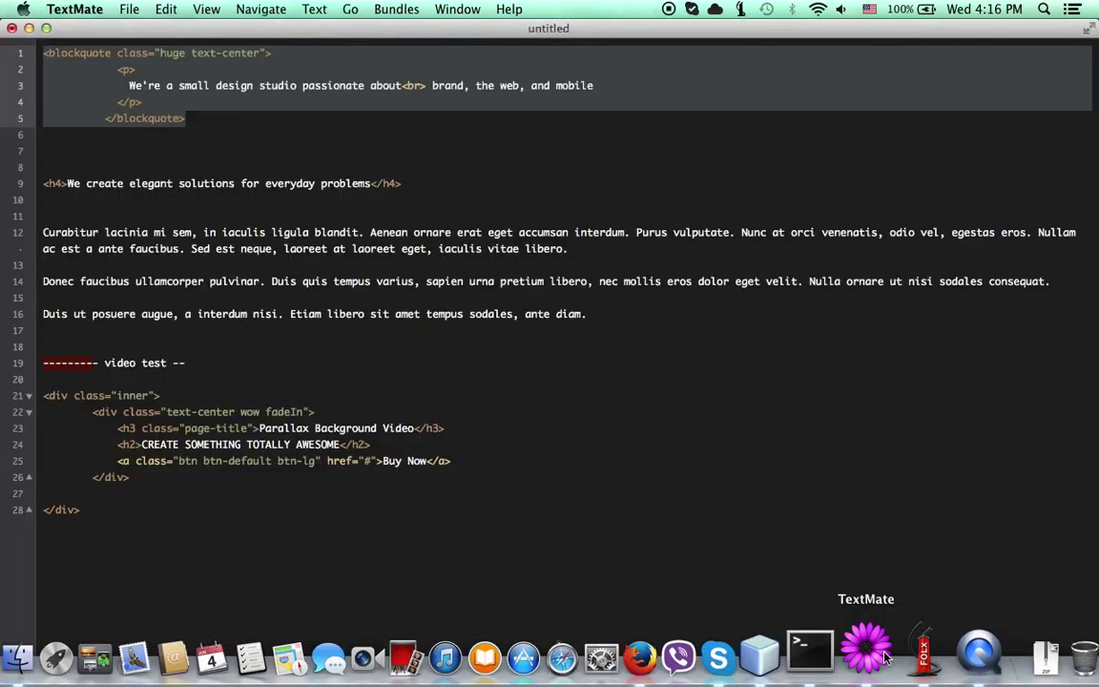
{"action": "left_click", "coordinate": [43, 231]}
{"action": "left_click", "coordinate": [609, 318], "text": "shift"}
{"action": "key", "text": "super+c"}
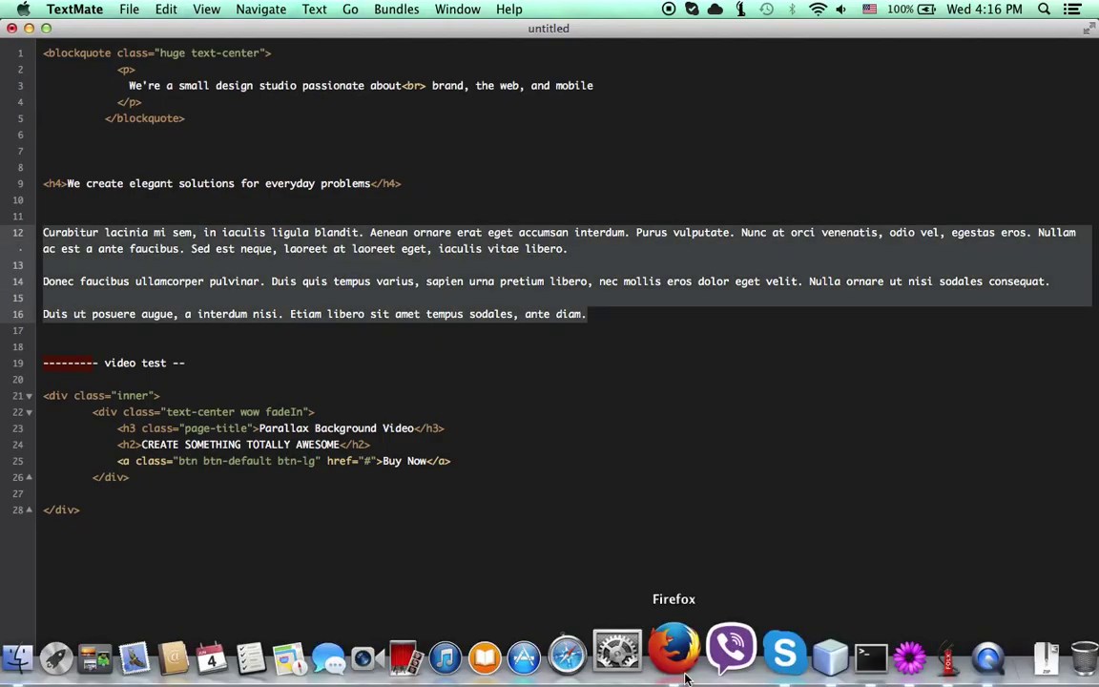
{"action": "left_click", "coordinate": [658, 643]}
{"action": "key", "text": "super+v"}
{"action": "scroll", "coordinate": [315, 353], "scroll_direction": "down", "scroll_amount": 5}
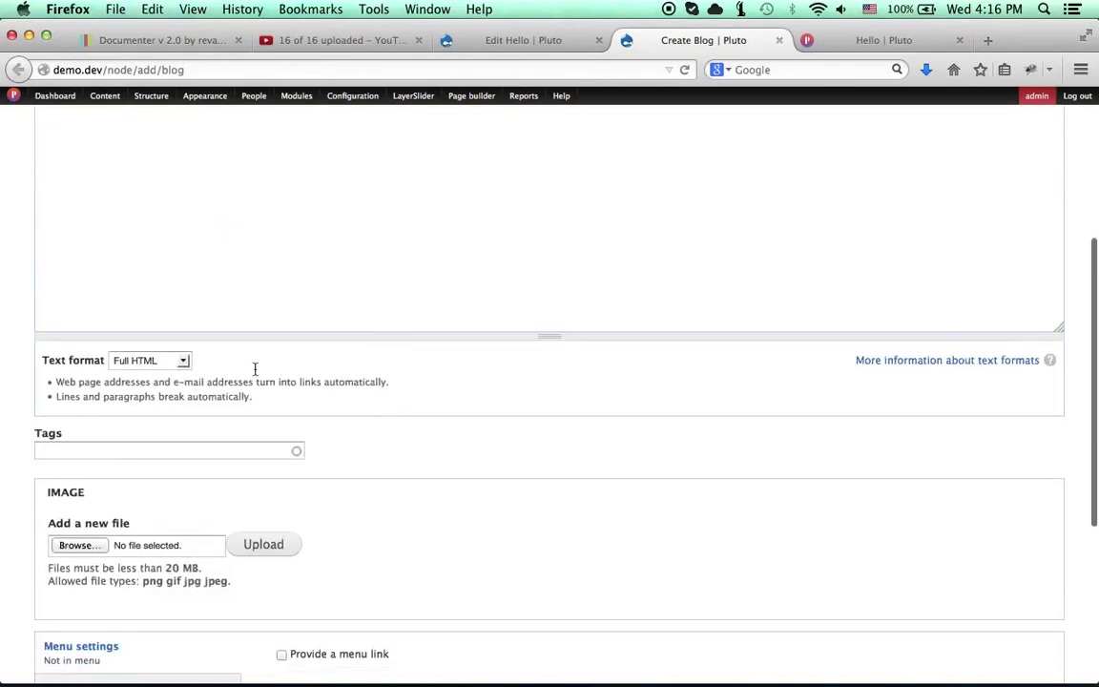
{"action": "scroll", "coordinate": [230, 375], "scroll_direction": "up", "scroll_amount": 4}
{"action": "scroll", "coordinate": [230, 376], "scroll_direction": "down", "scroll_amount": 5}
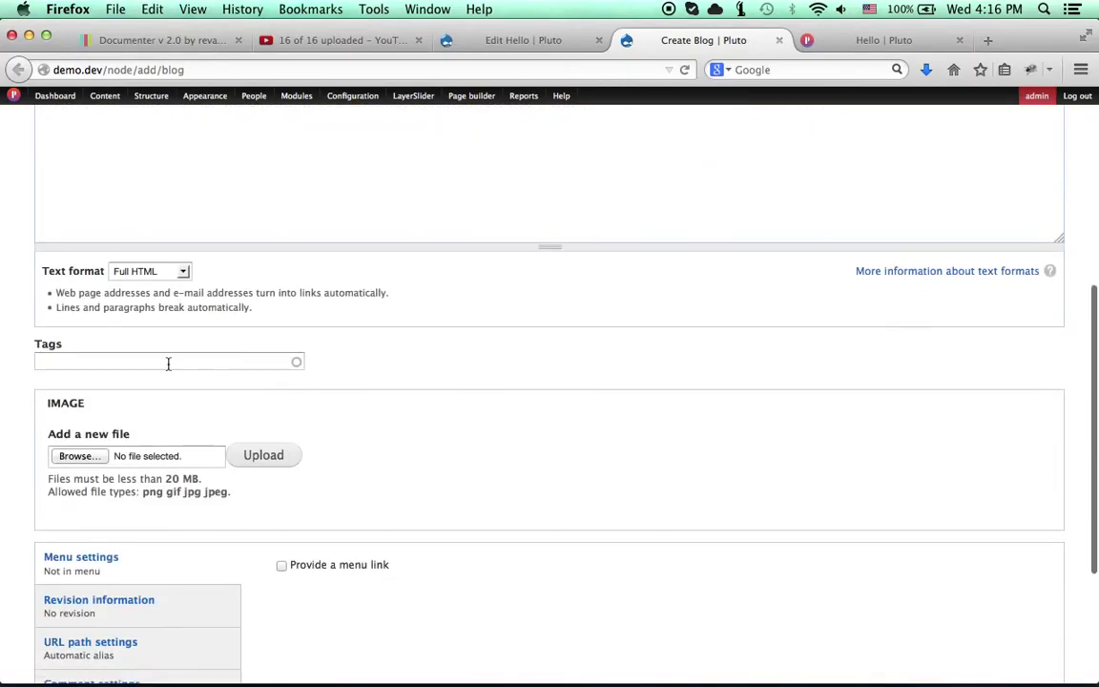
{"action": "left_click", "coordinate": [80, 347]}
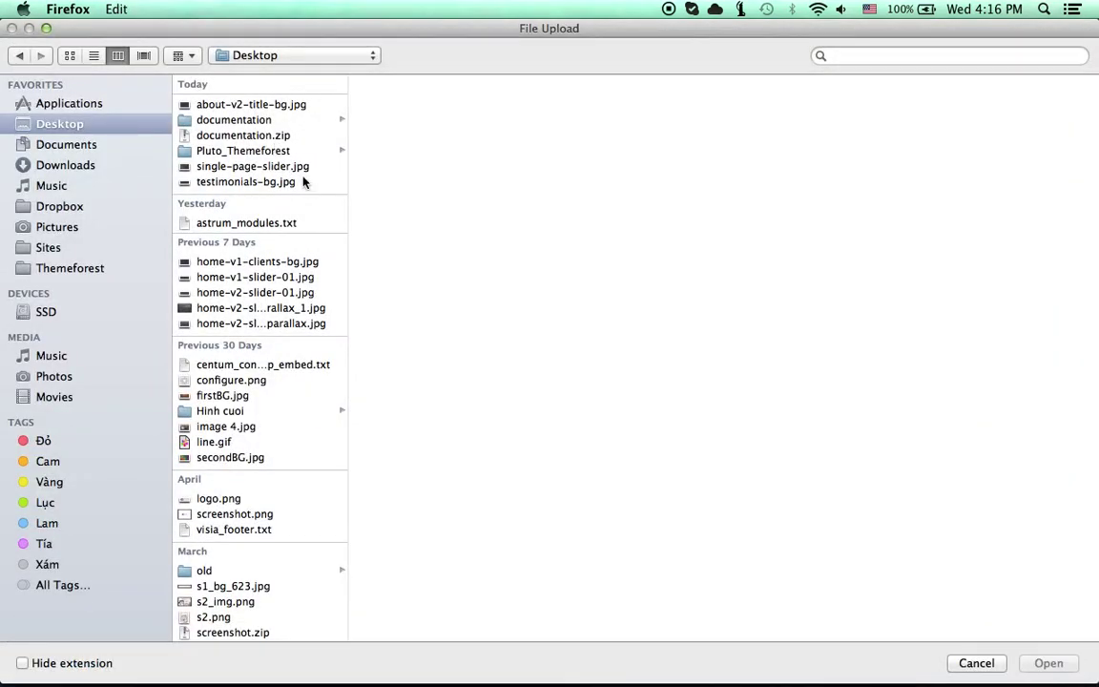
{"action": "left_click", "coordinate": [70, 164]}
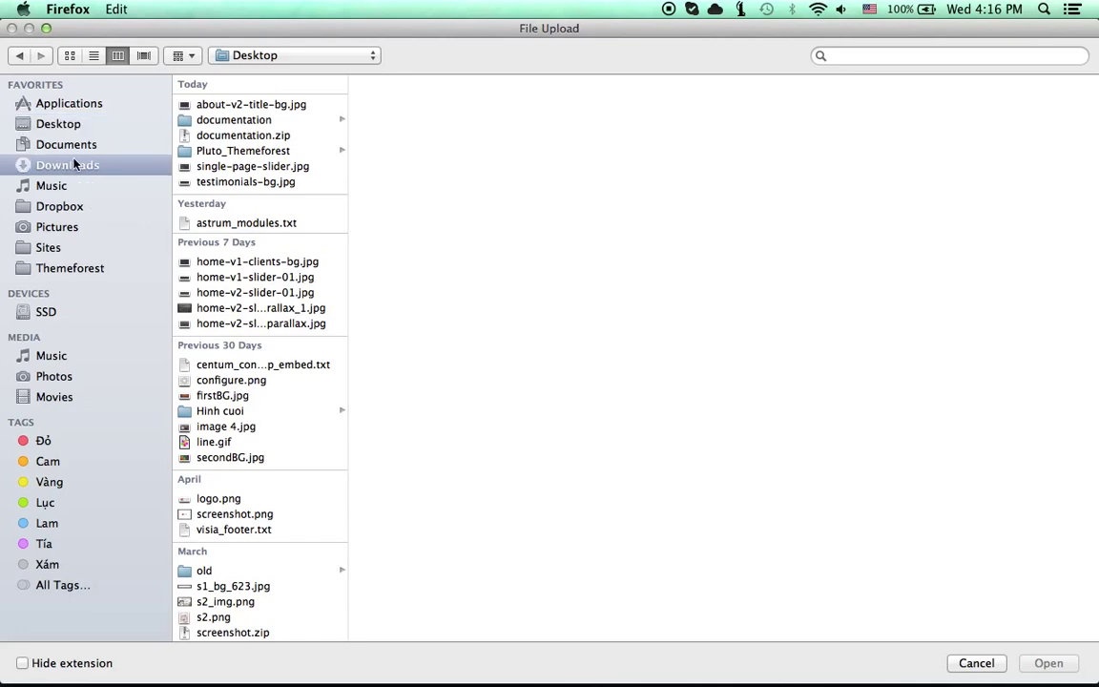
{"action": "left_click", "coordinate": [274, 195]}
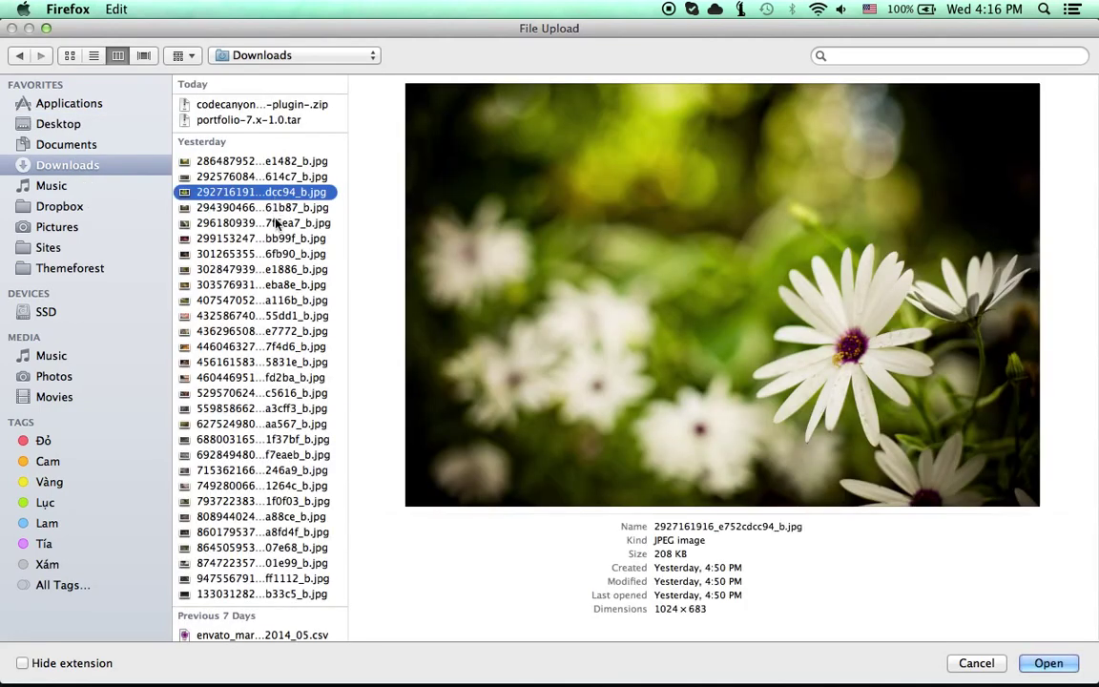
{"action": "key", "text": "Down"}
{"action": "key", "text": "Down"}
{"action": "left_click", "coordinate": [292, 207]}
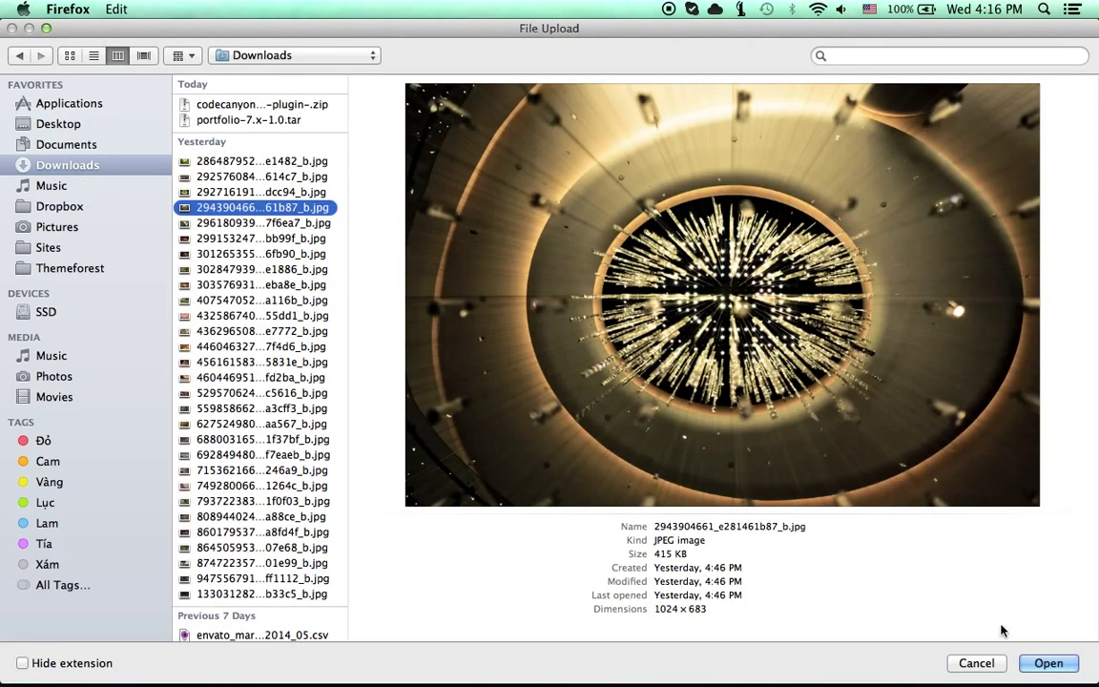
{"action": "left_click", "coordinate": [1048, 662]}
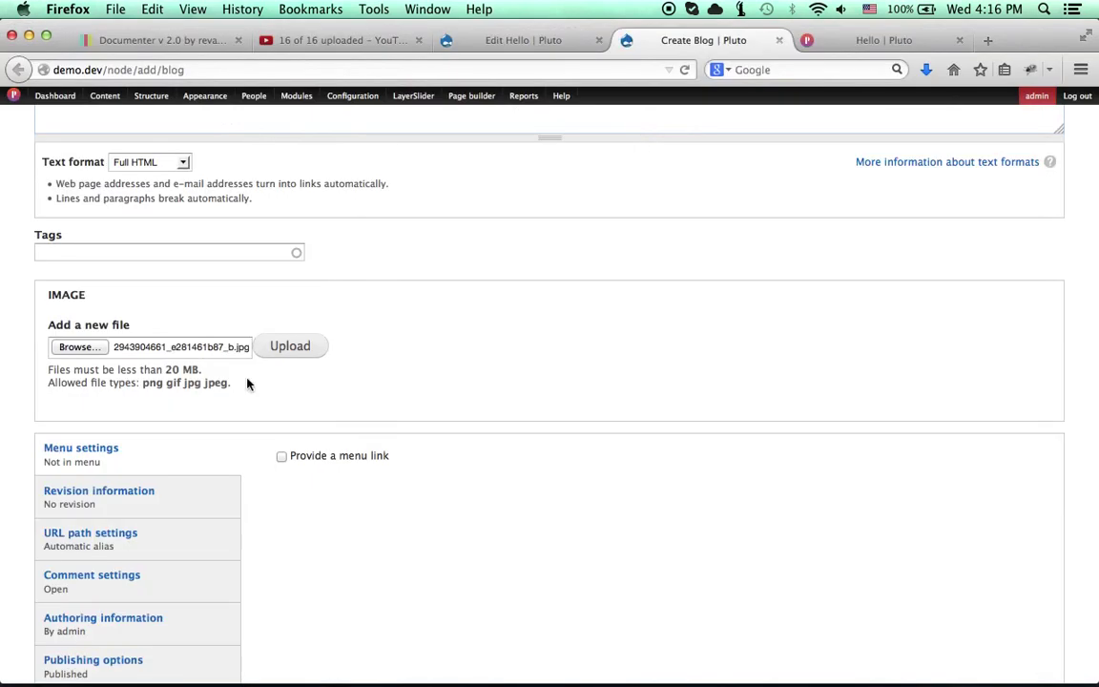
{"action": "left_click", "coordinate": [289, 345]}
Step: Save the new blog post and check the title on its published page
{"action": "scroll", "coordinate": [488, 332], "scroll_direction": "down", "scroll_amount": 1}
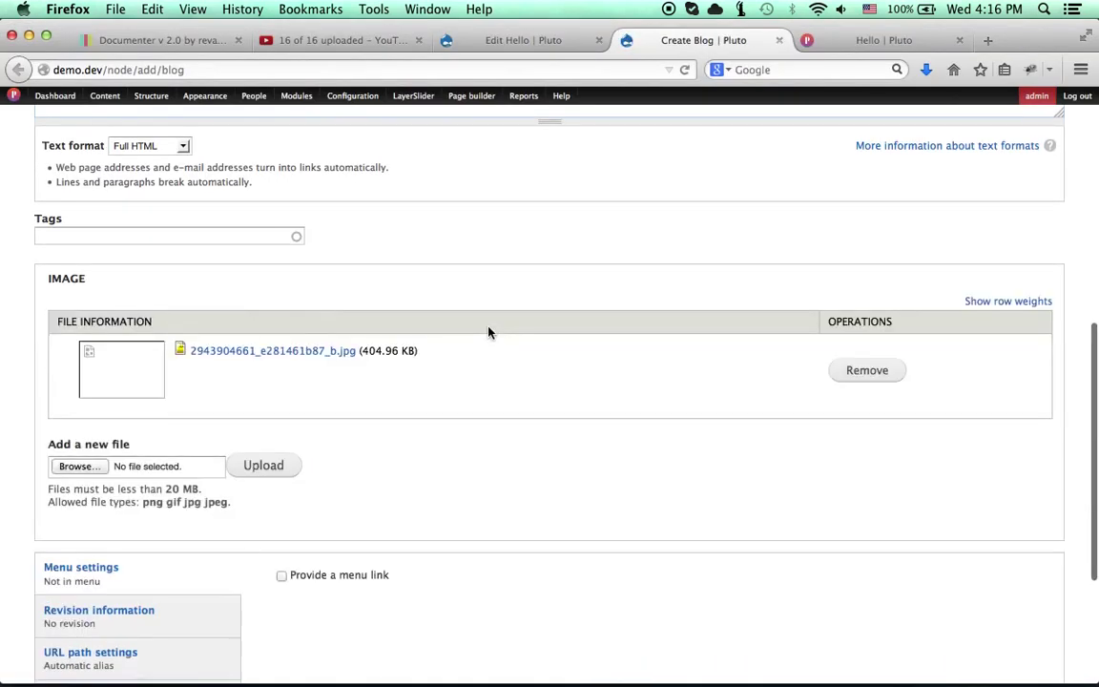
{"action": "scroll", "coordinate": [444, 387], "scroll_direction": "down", "scroll_amount": 4}
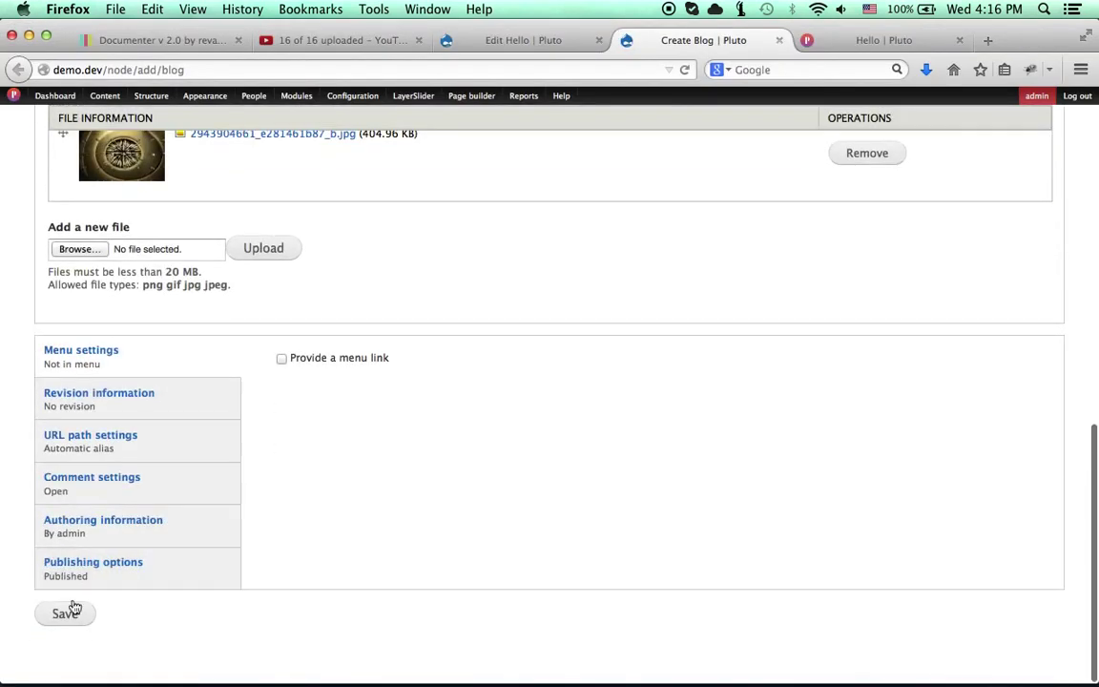
{"action": "left_click", "coordinate": [65, 613]}
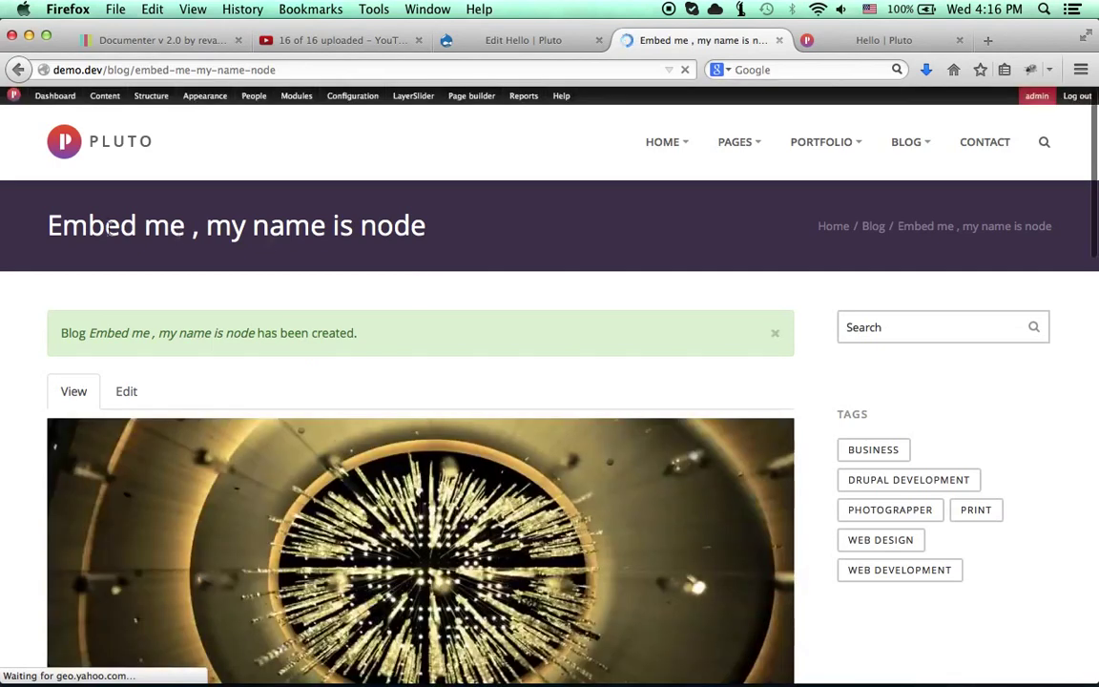
{"action": "left_click_drag", "start_coordinate": [44, 225], "coordinate": [156, 221]}
{"action": "left_click", "coordinate": [157, 220]}
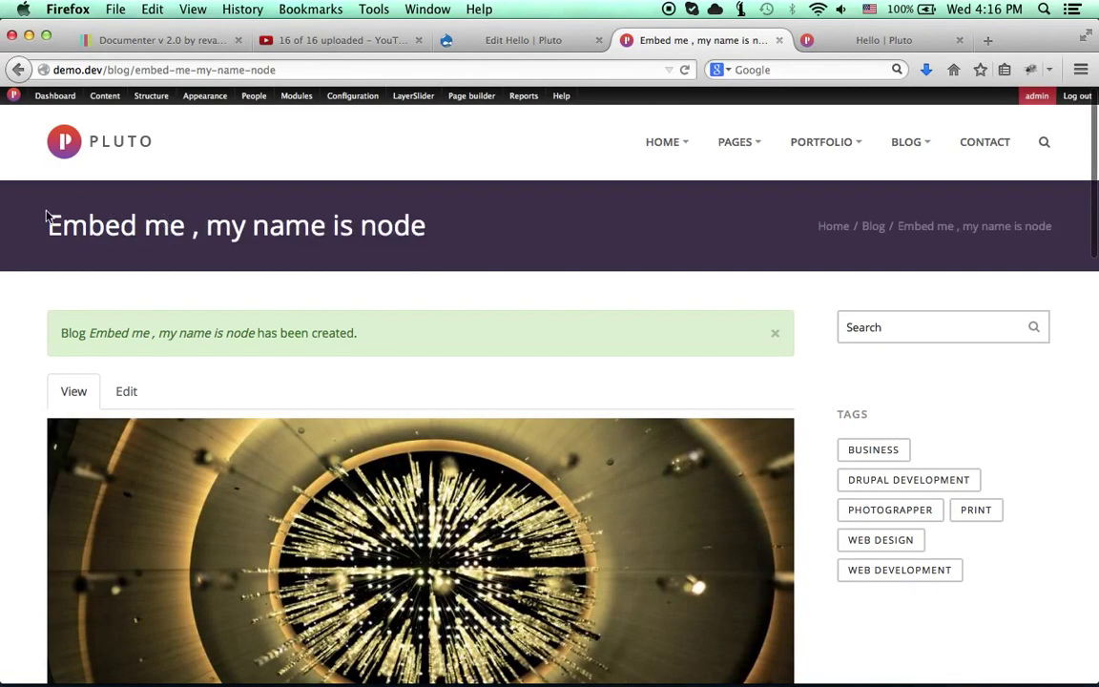
{"action": "left_click_drag", "start_coordinate": [48, 223], "coordinate": [192, 225]}
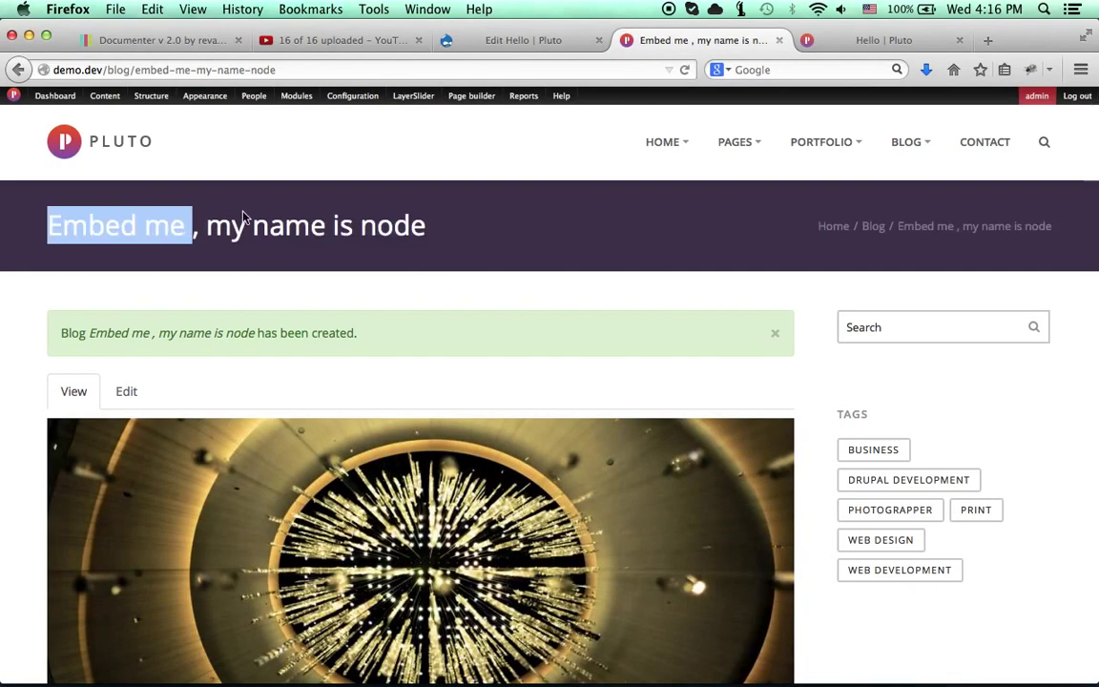
Step: Add a new row to the Hello page with a 6/12 column and place the "Embed a node" element in it
{"action": "left_click", "coordinate": [445, 38]}
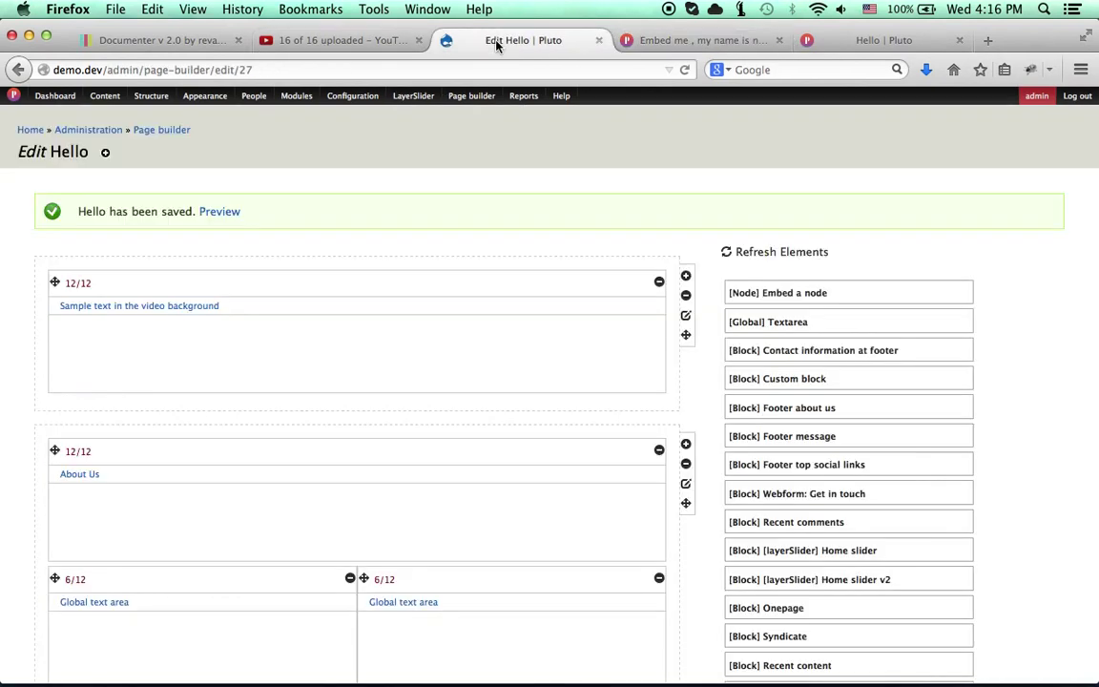
{"action": "scroll", "coordinate": [352, 448], "scroll_direction": "down", "scroll_amount": 5}
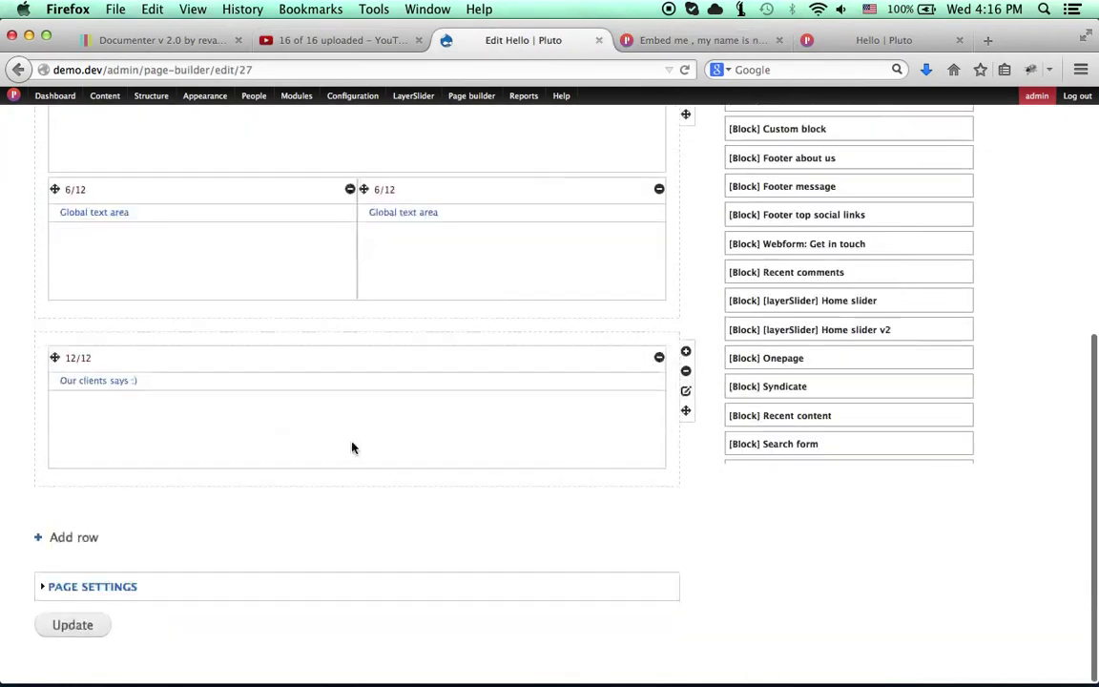
{"action": "left_click", "coordinate": [63, 539]}
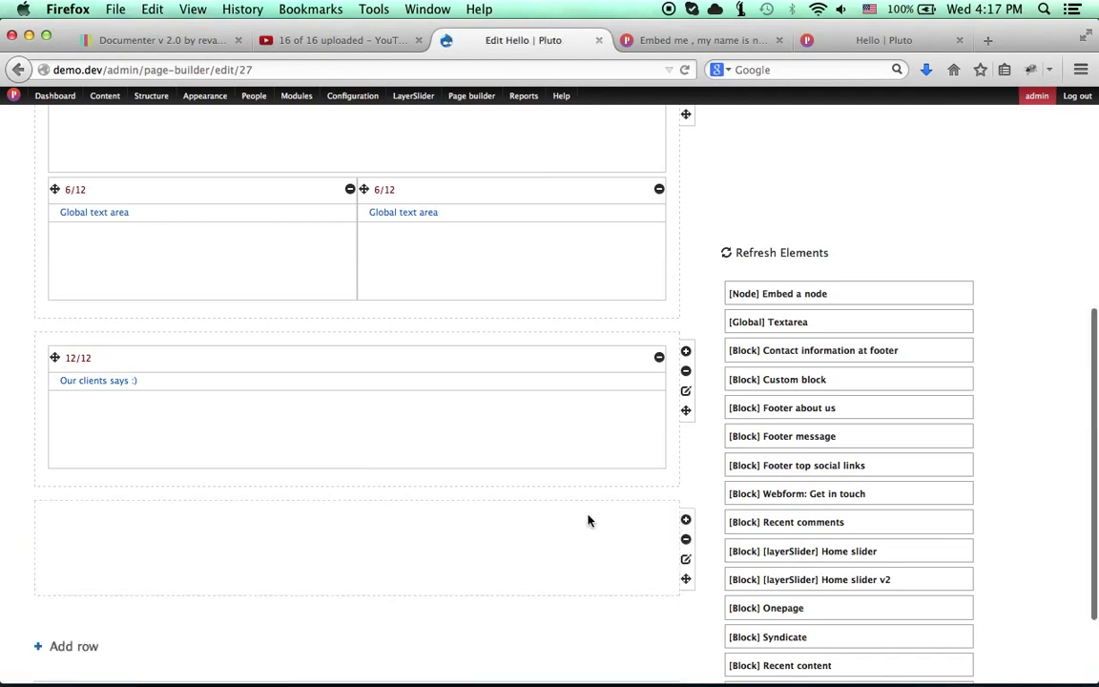
{"action": "left_click", "coordinate": [685, 519]}
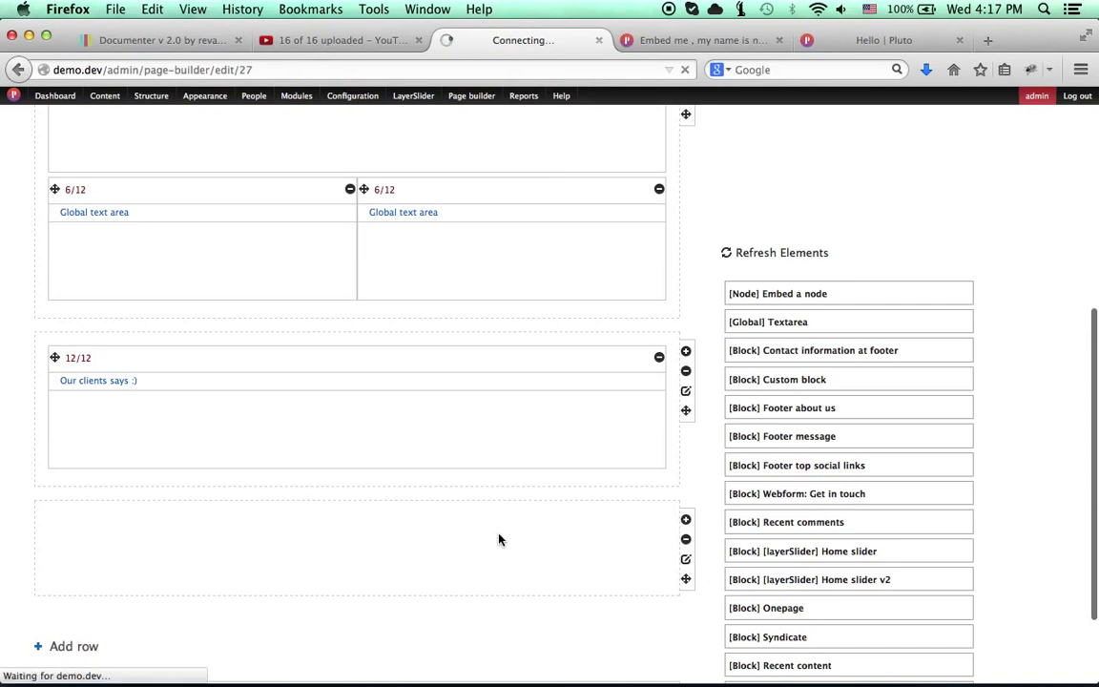
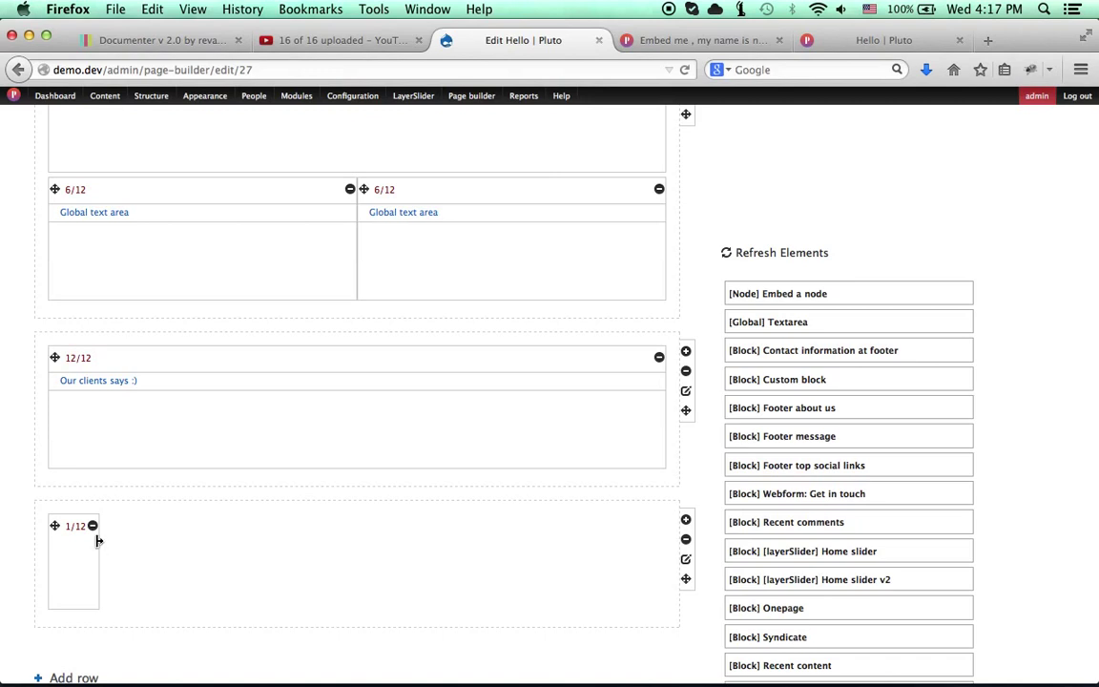
{"action": "left_click_drag", "start_coordinate": [98, 541], "coordinate": [347, 553]}
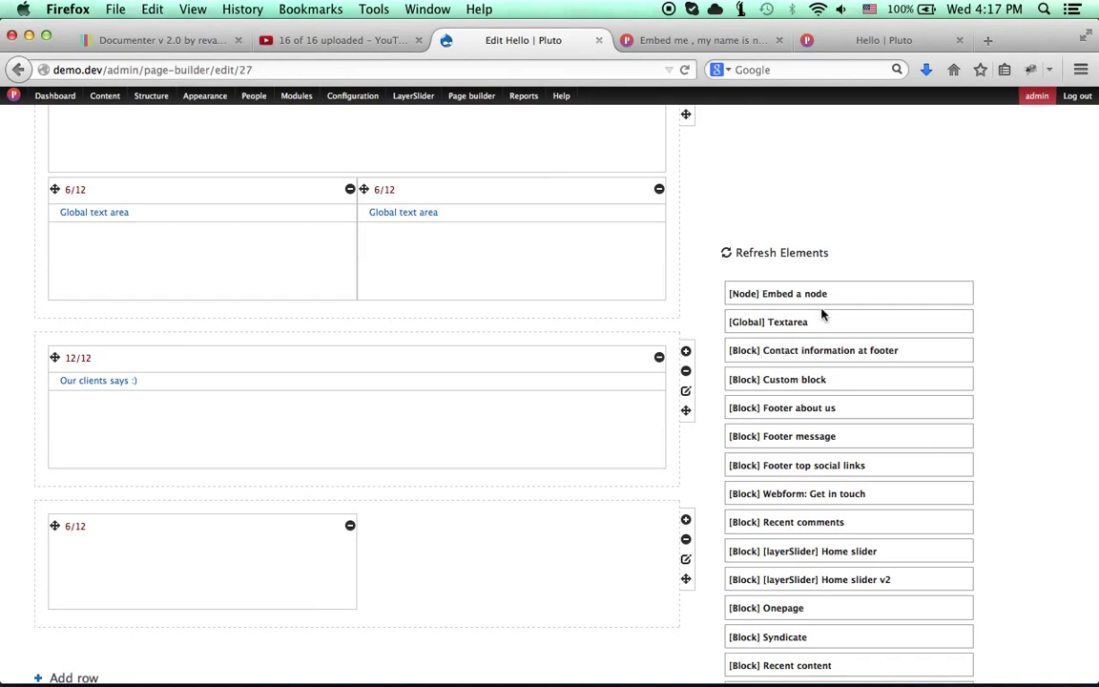
{"action": "left_click_drag", "start_coordinate": [819, 301], "coordinate": [248, 571]}
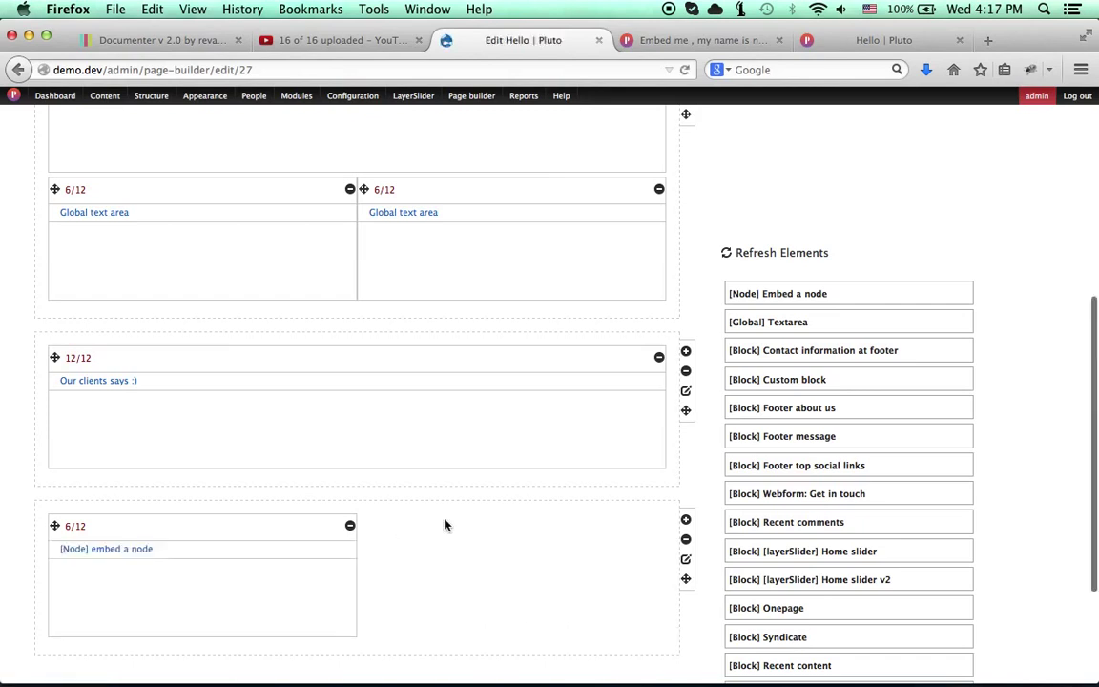
Step: Configure the embed element with a hidden title, the node "Embed me , my name is node" and the Teaser view mode, and save it
{"action": "left_click", "coordinate": [145, 551]}
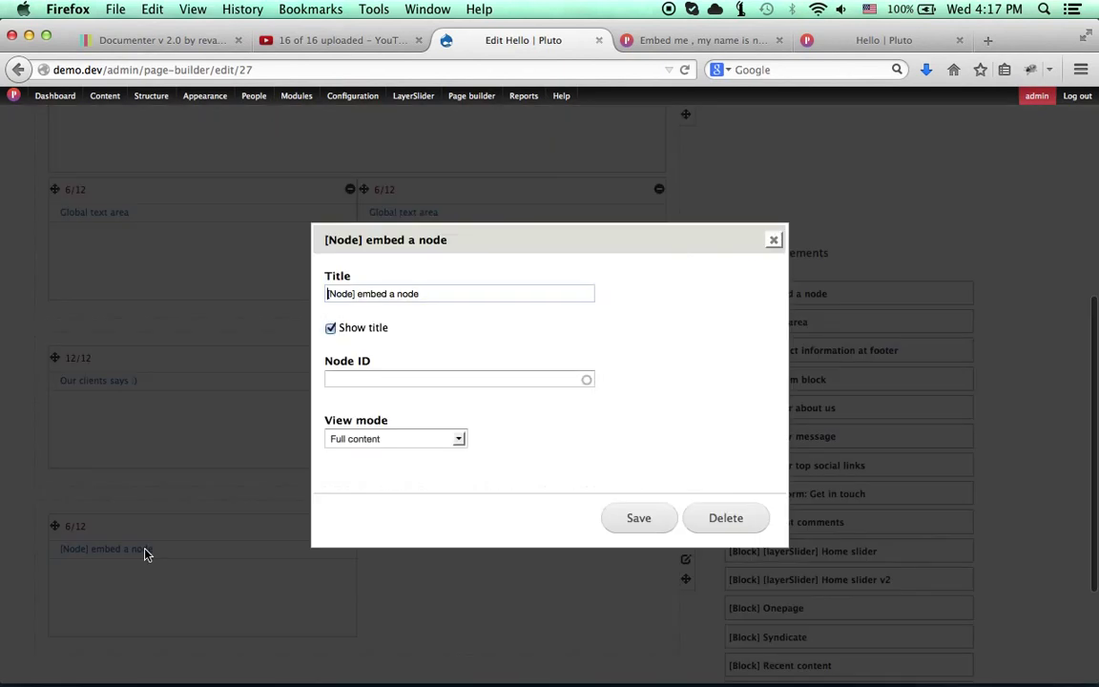
{"action": "left_click", "coordinate": [362, 327]}
{"action": "left_click", "coordinate": [400, 374]}
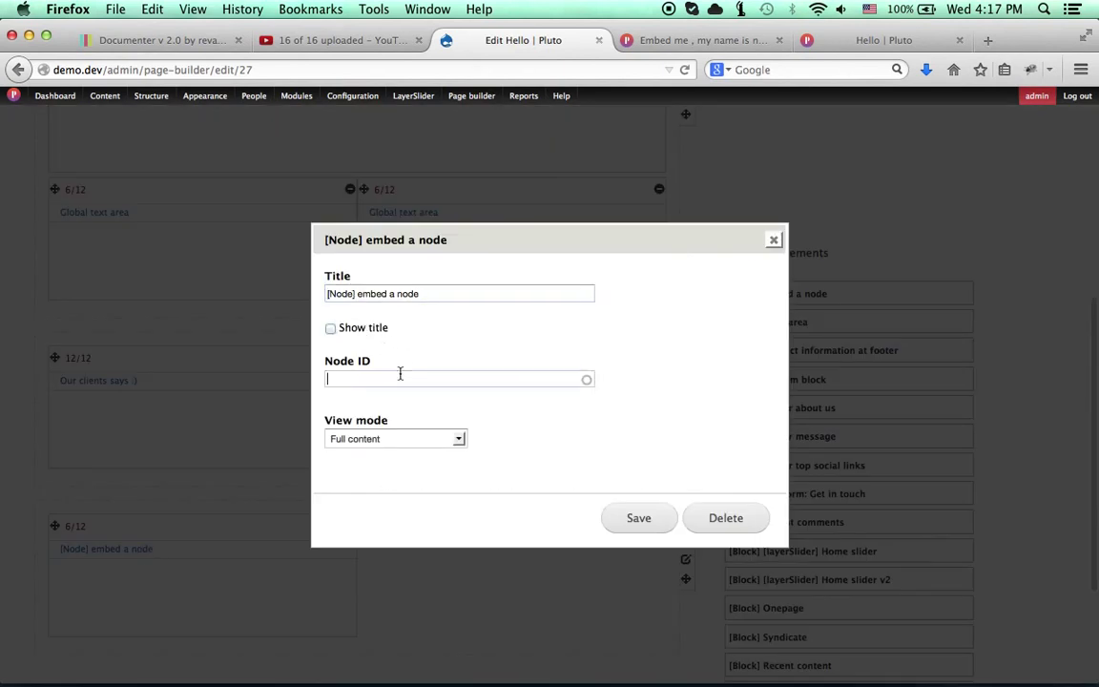
{"action": "type", "text": "em"}
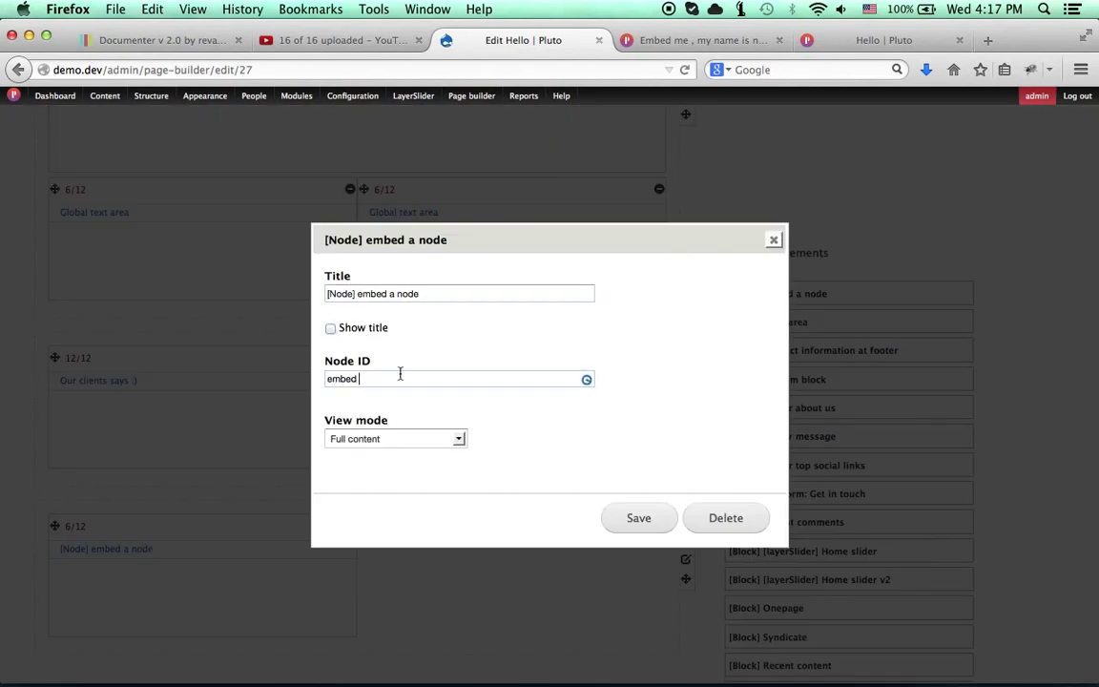
{"action": "key", "text": "BackSpace"}
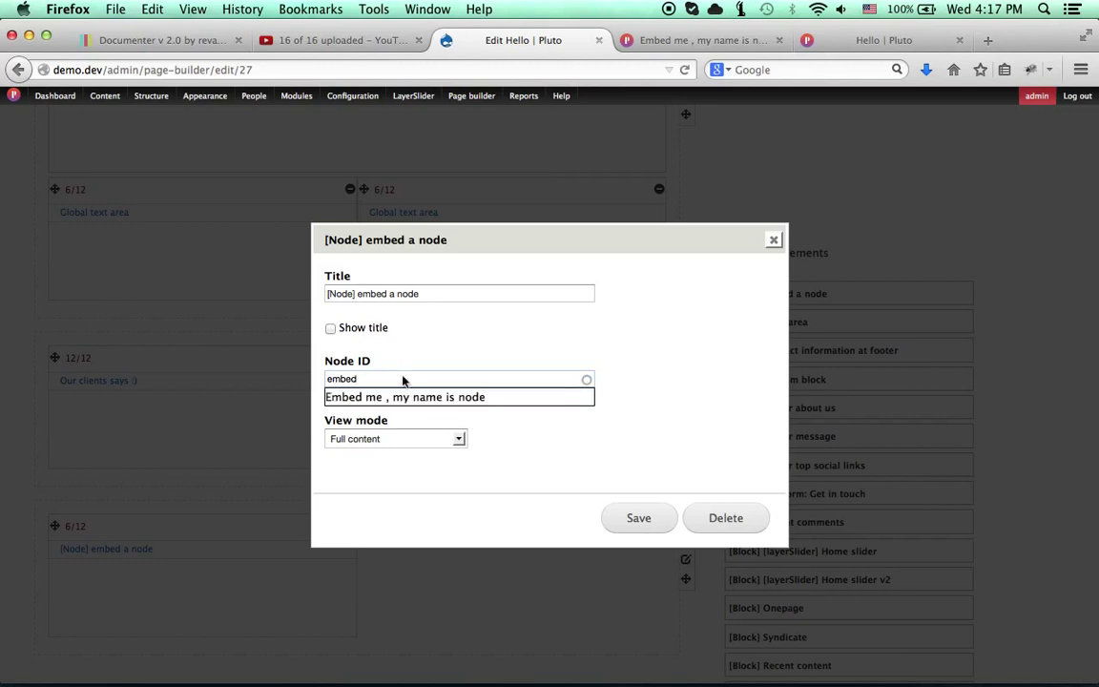
{"action": "left_click", "coordinate": [363, 398]}
{"action": "left_click", "coordinate": [415, 438]}
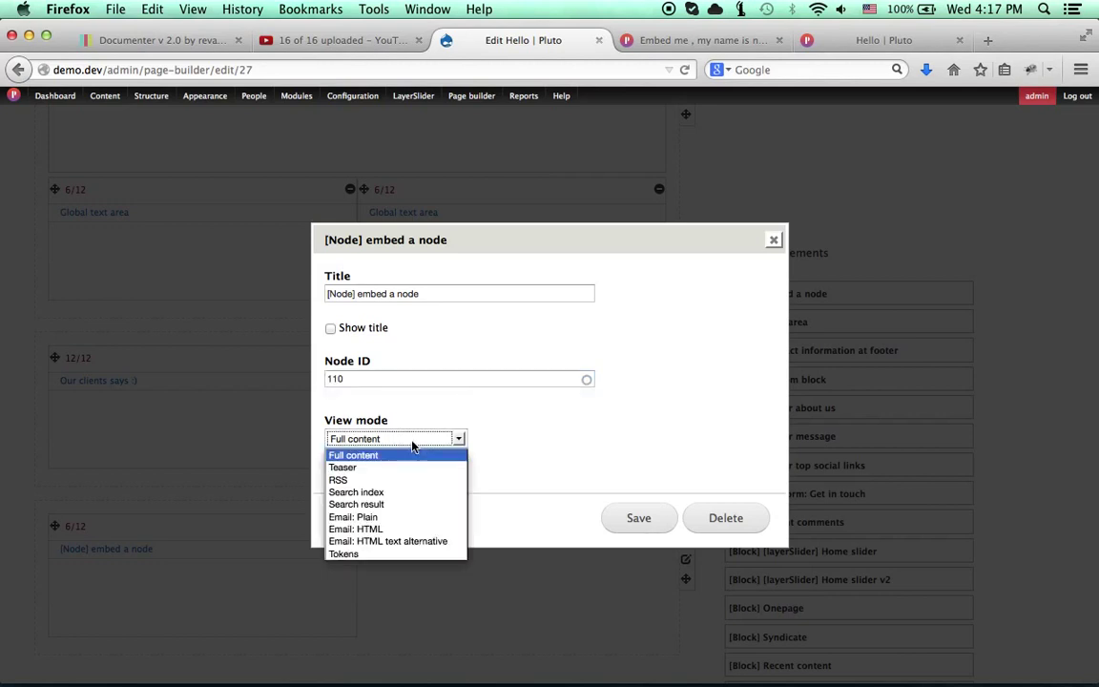
{"action": "left_click", "coordinate": [400, 467]}
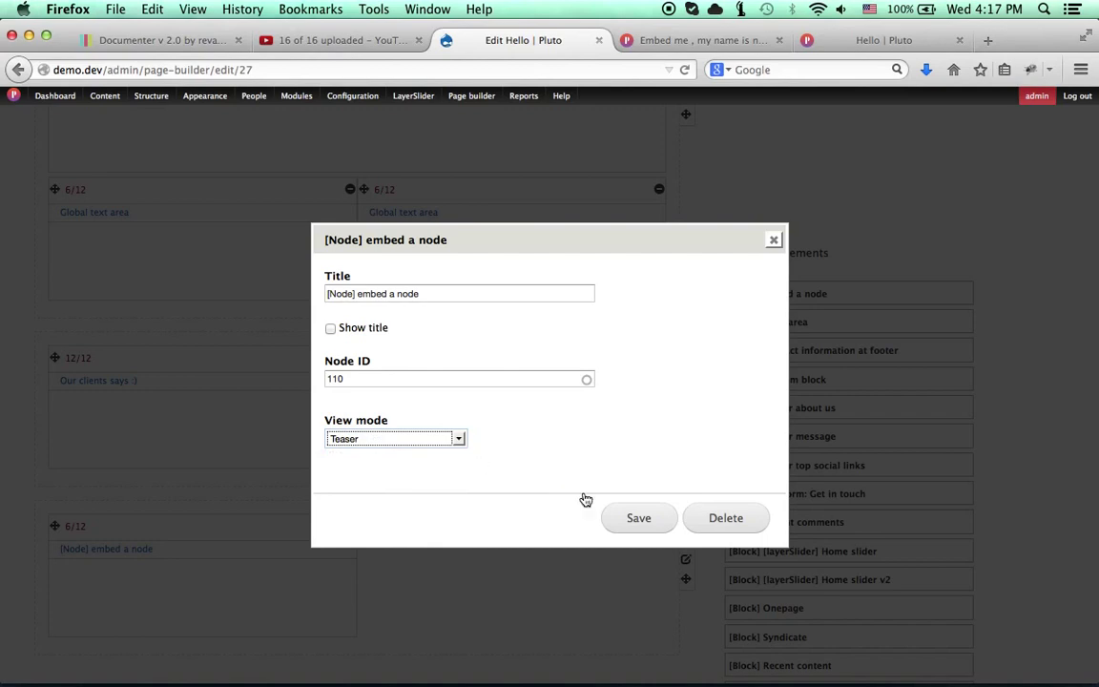
{"action": "left_click", "coordinate": [638, 525]}
Step: Widen the embedded node's column to 12/12 and update the Hello page
{"action": "scroll", "coordinate": [558, 521], "scroll_direction": "down", "scroll_amount": 4}
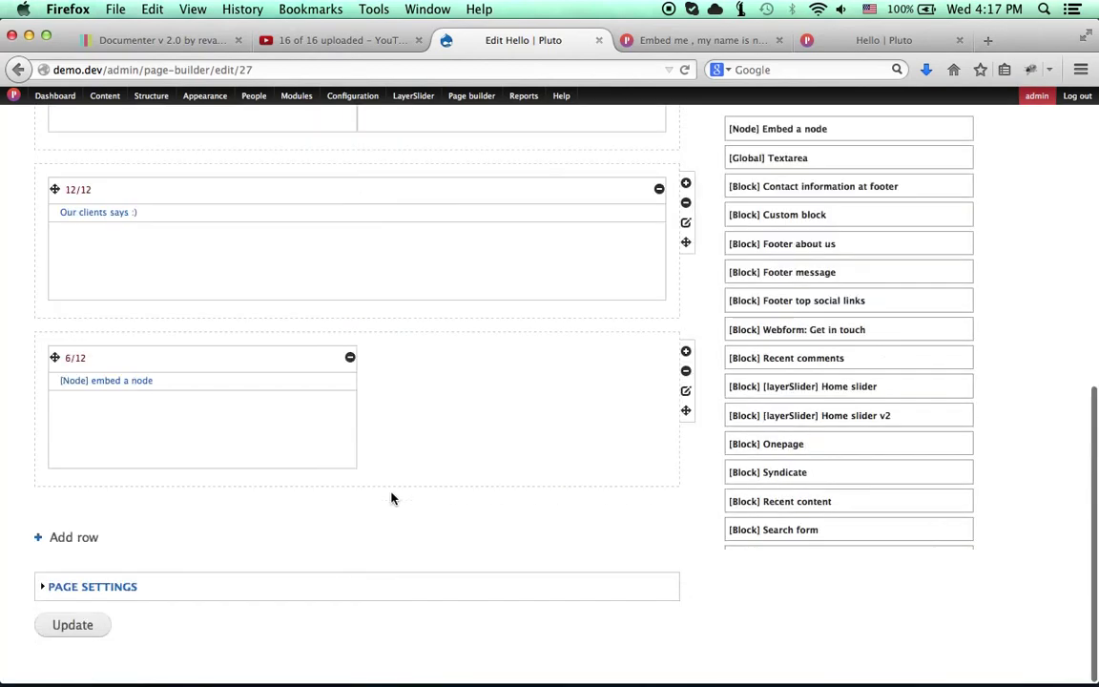
{"action": "left_click_drag", "start_coordinate": [355, 405], "coordinate": [670, 385]}
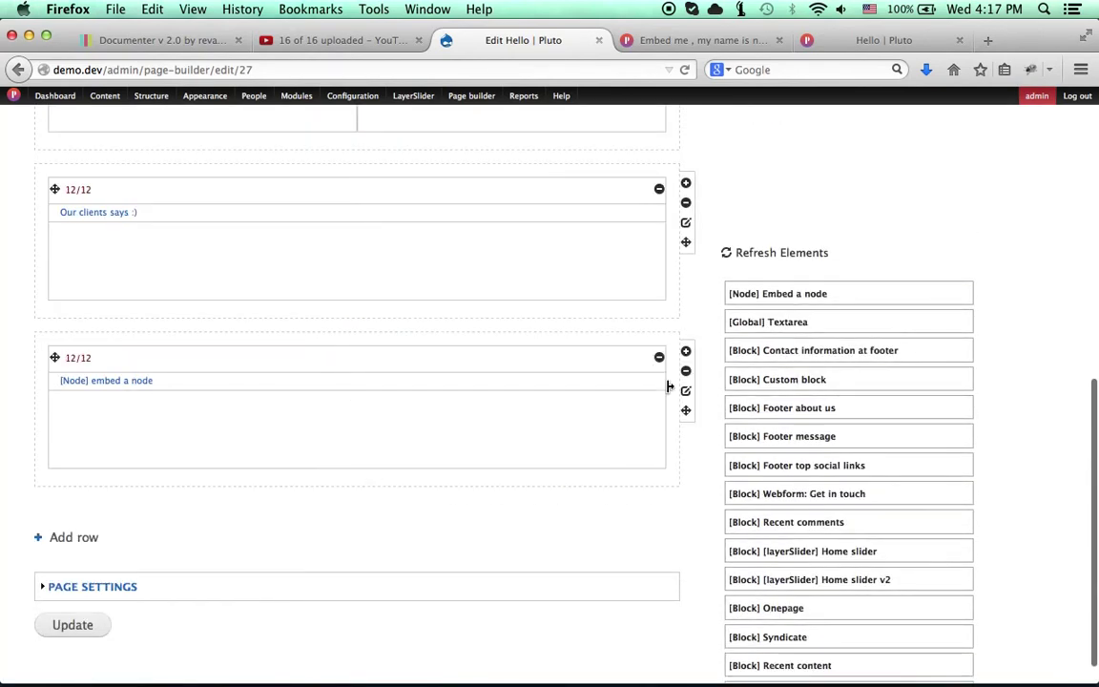
{"action": "left_click", "coordinate": [83, 628]}
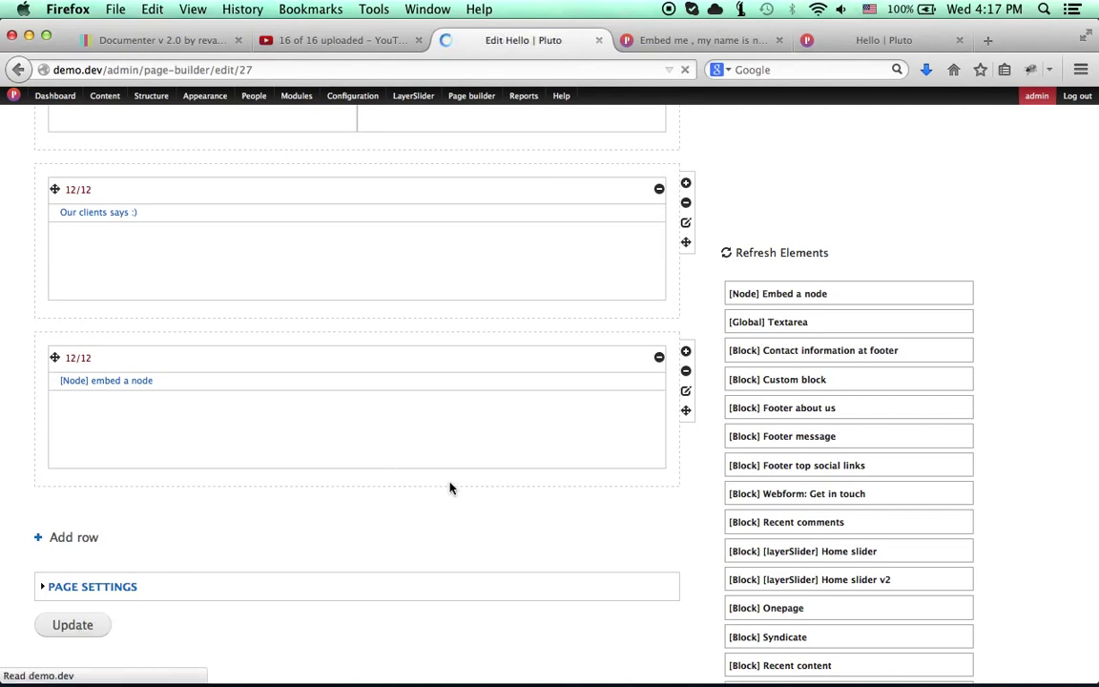
Step: Reload the published blog post for a quick look and close its browser tab
{"action": "left_click", "coordinate": [675, 43]}
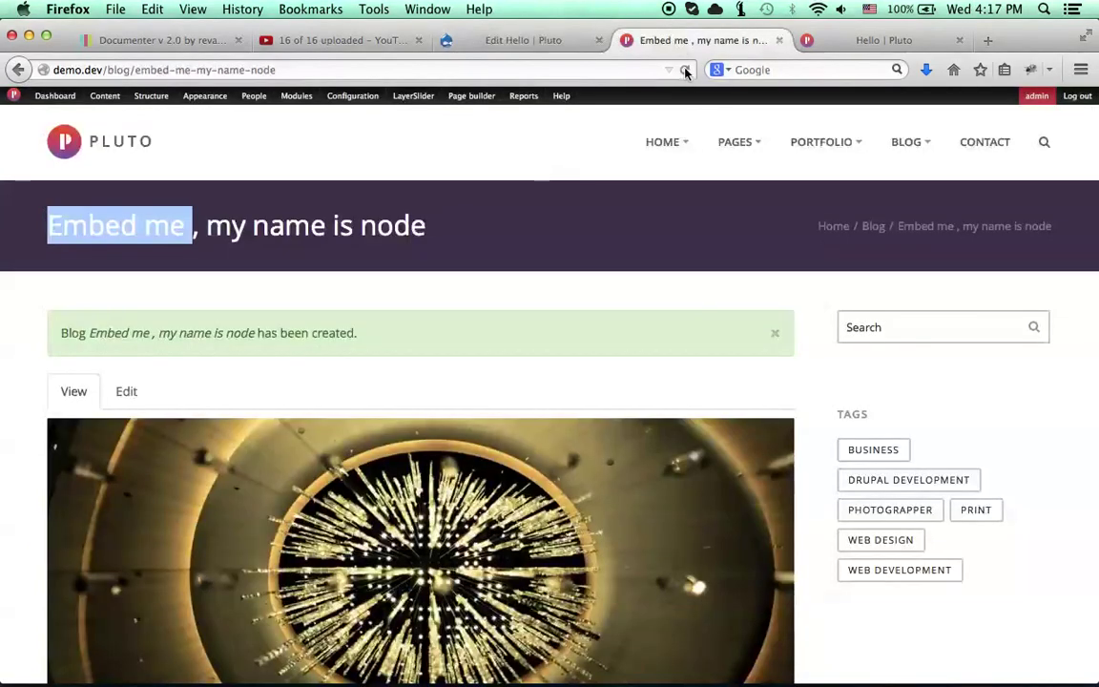
{"action": "left_click", "coordinate": [685, 70]}
{"action": "scroll", "coordinate": [611, 238], "scroll_direction": "down", "scroll_amount": 1}
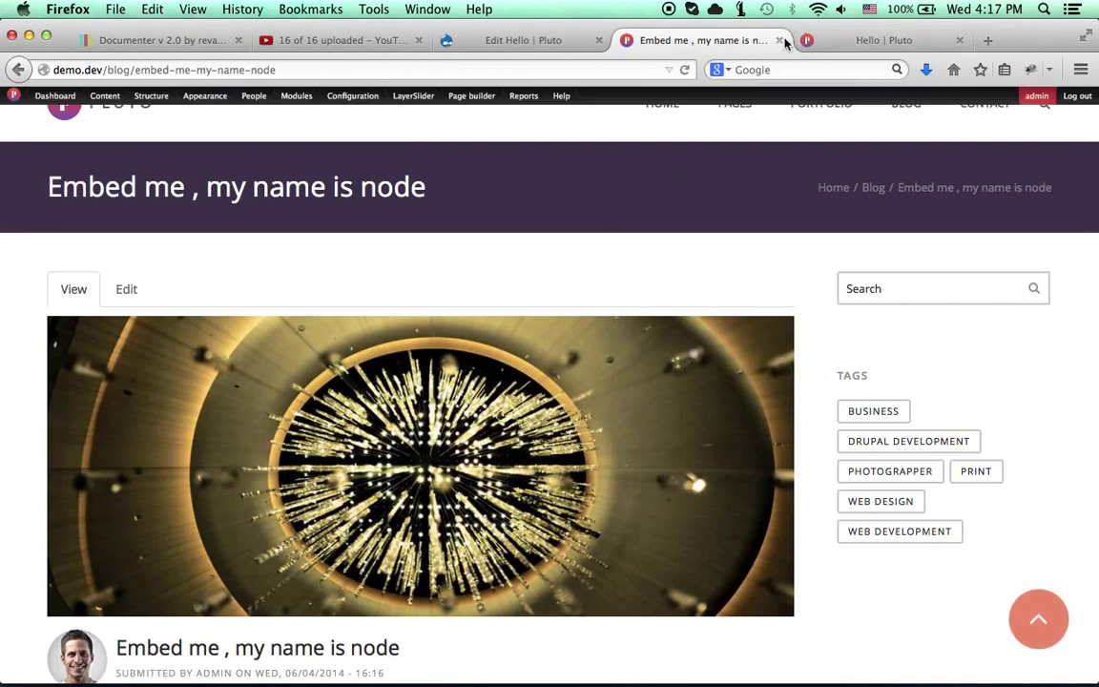
{"action": "left_click", "coordinate": [780, 40]}
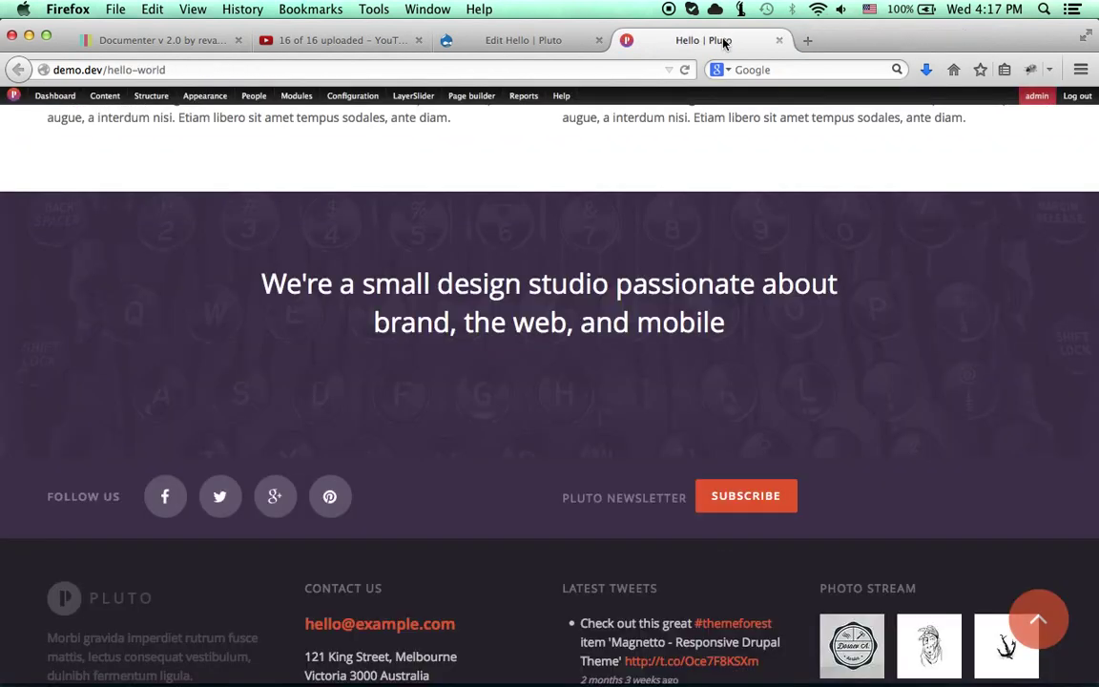
Step: Reload the published Hello page, review the embedded blog teaser below the blockquote, and open its image enlarged
{"action": "left_click", "coordinate": [685, 71]}
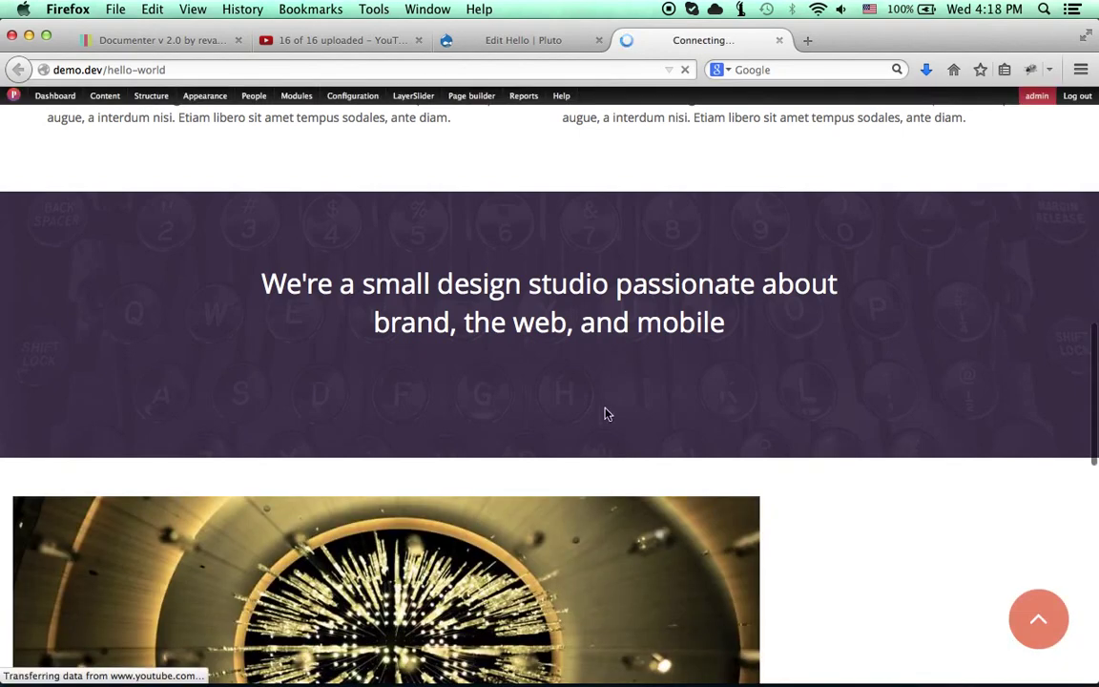
{"action": "scroll", "coordinate": [764, 381], "scroll_direction": "down", "scroll_amount": 5}
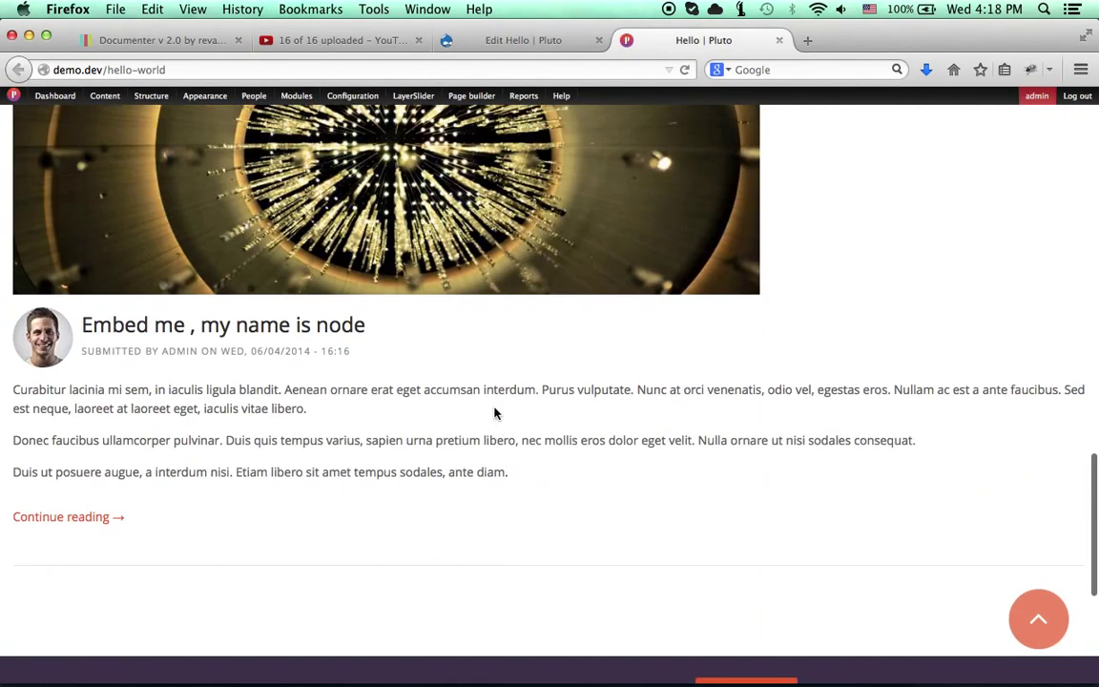
{"action": "scroll", "coordinate": [493, 413], "scroll_direction": "down", "scroll_amount": 2}
{"action": "scroll", "coordinate": [493, 412], "scroll_direction": "up", "scroll_amount": 5}
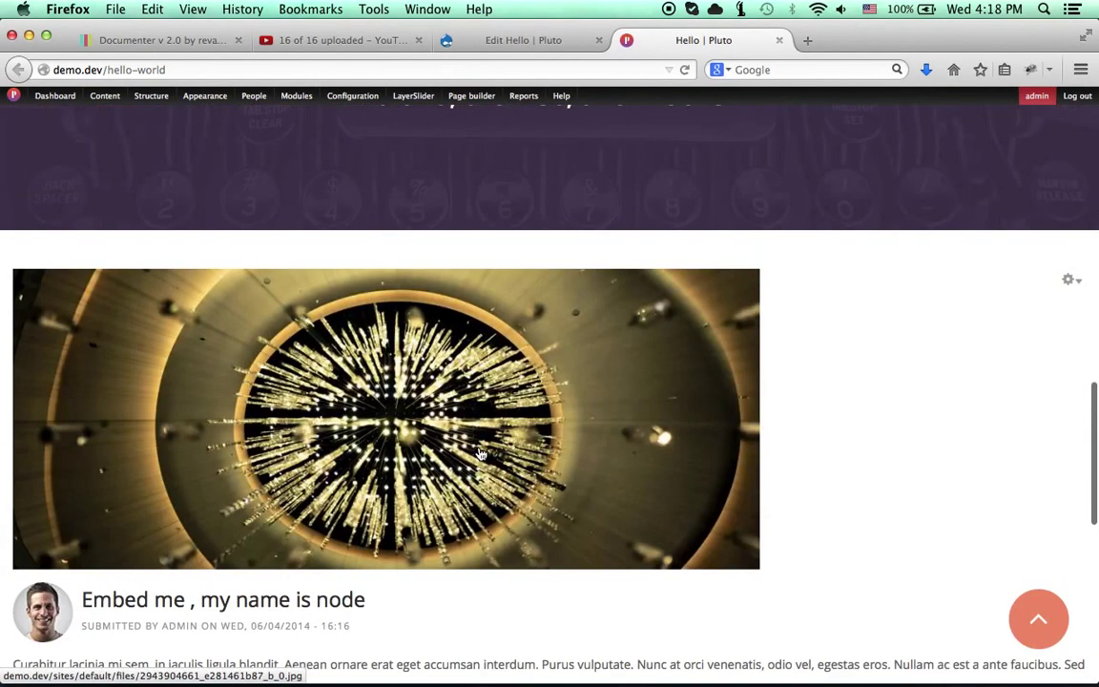
{"action": "left_click", "coordinate": [482, 454]}
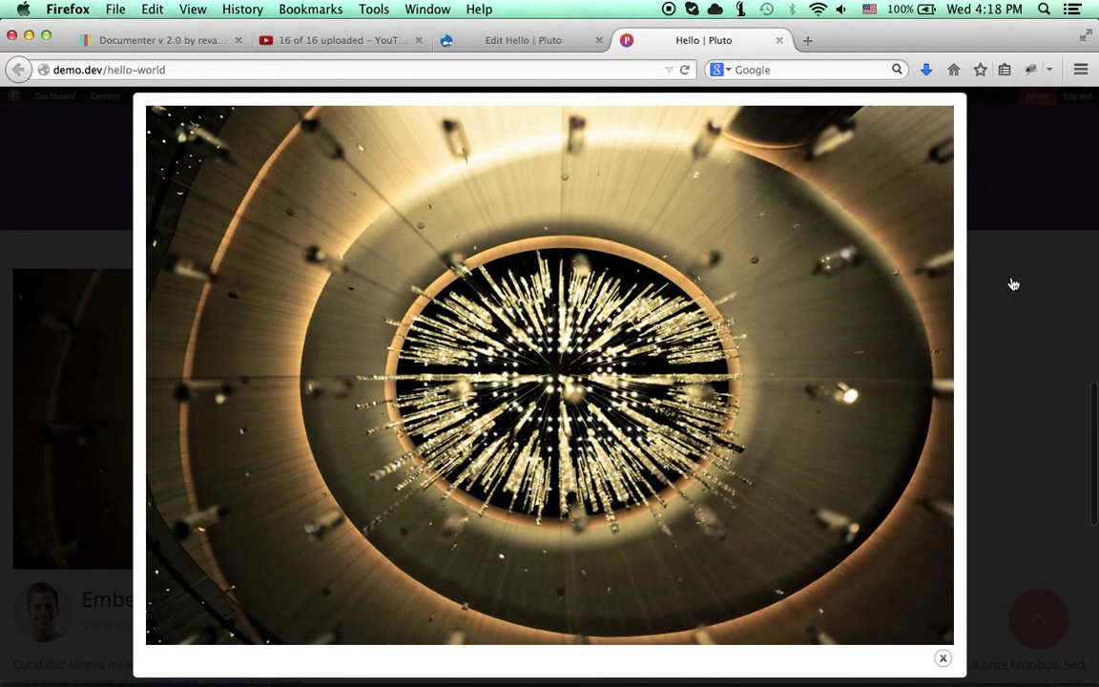
Step: Close the enlarged image and review the embedded blog teaser and the blockquote row on the Hello page
{"action": "left_click", "coordinate": [1014, 284]}
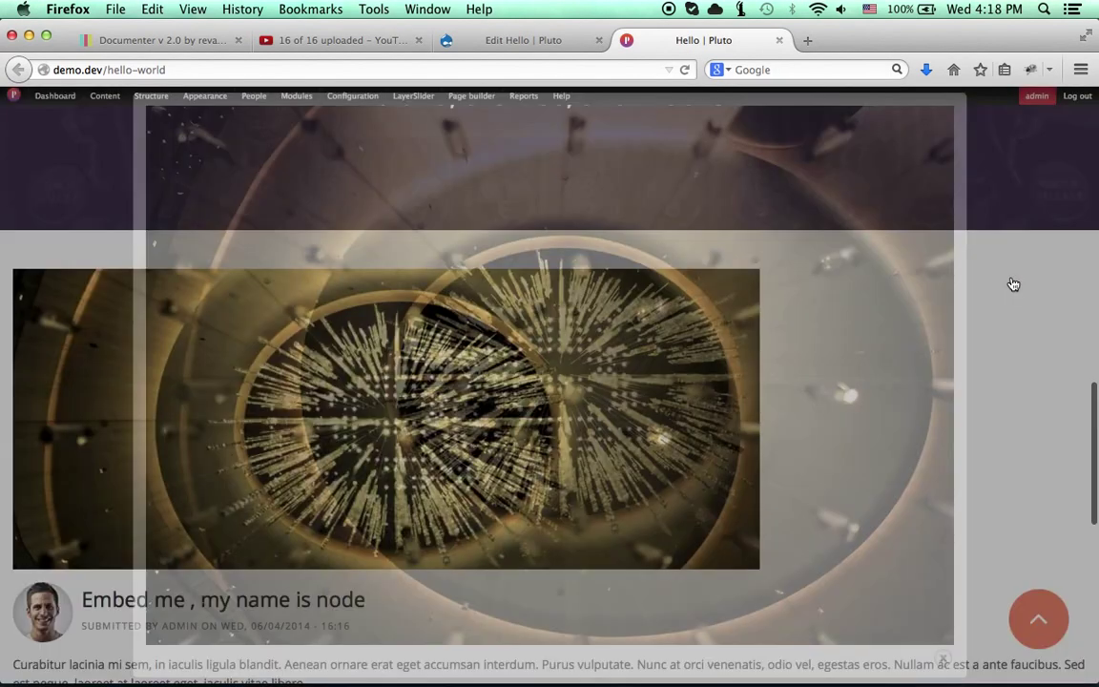
{"action": "scroll", "coordinate": [890, 354], "scroll_direction": "down", "scroll_amount": 3}
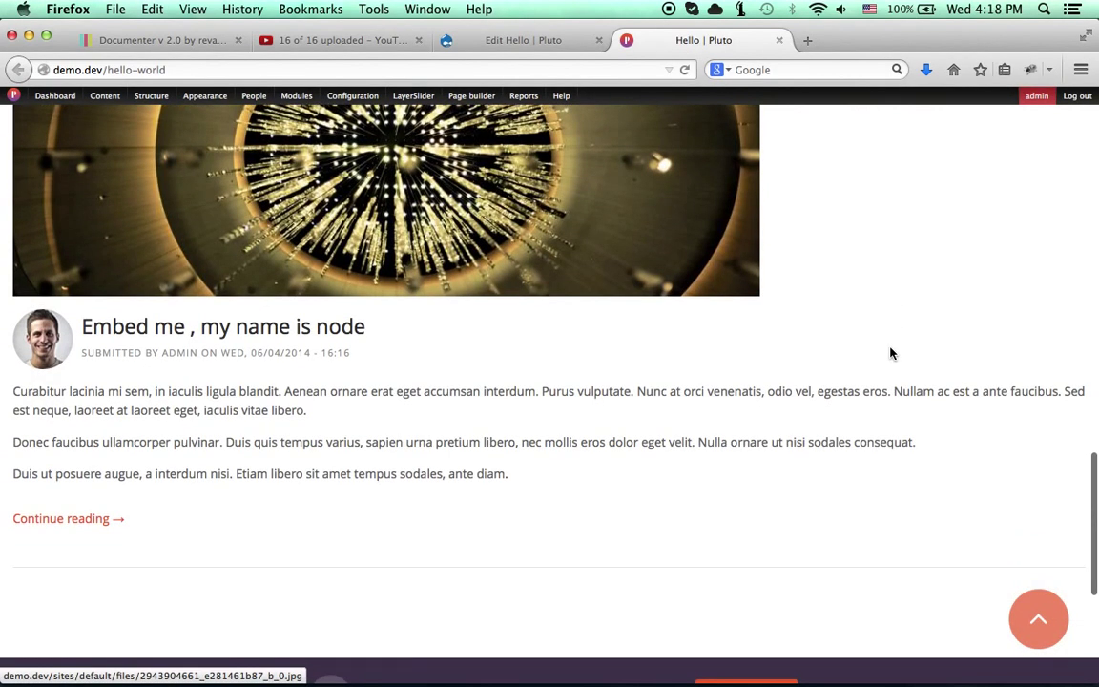
{"action": "scroll", "coordinate": [890, 354], "scroll_direction": "up", "scroll_amount": 5}
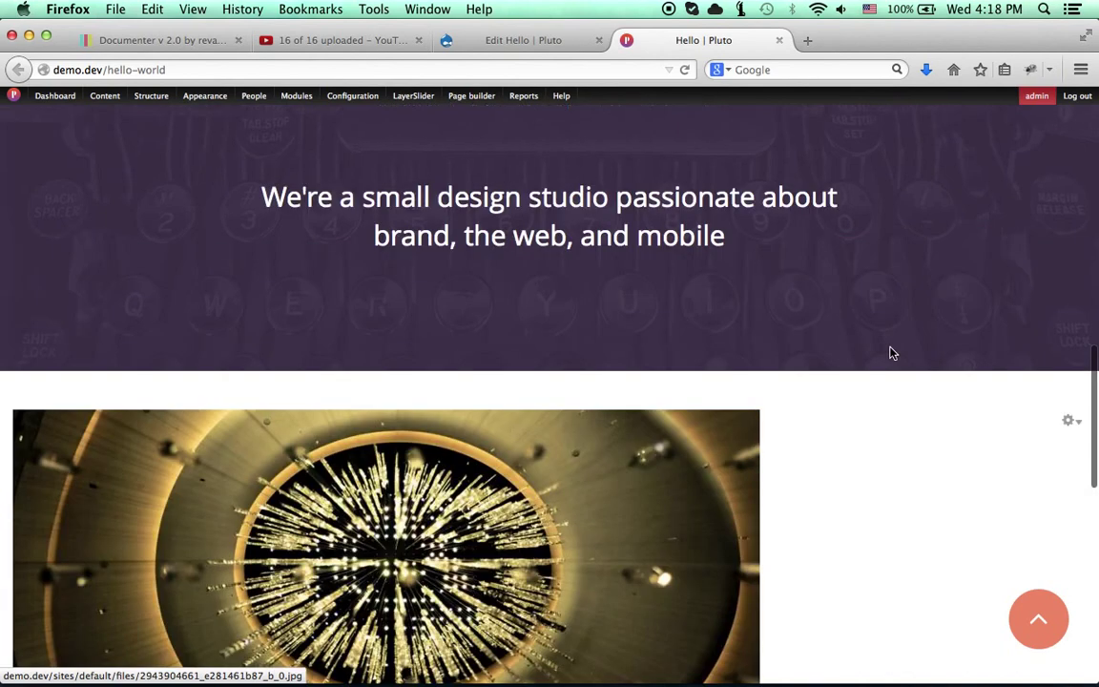
{"action": "scroll", "coordinate": [891, 354], "scroll_direction": "up", "scroll_amount": 3}
{"action": "scroll", "coordinate": [890, 354], "scroll_direction": "down", "scroll_amount": 2}
{"action": "scroll", "coordinate": [890, 353], "scroll_direction": "up", "scroll_amount": 1}
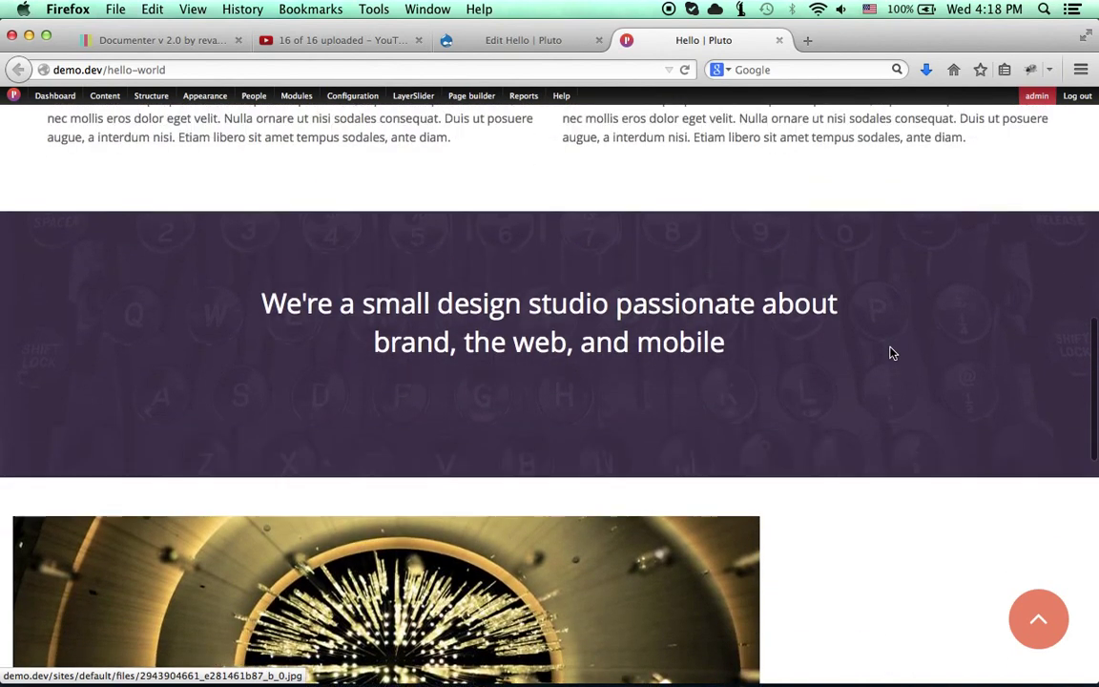
{"action": "scroll", "coordinate": [891, 354], "scroll_direction": "up", "scroll_amount": 1}
Step: Start a new blog post in a separate tab, titled "I would like to be embeded too", with the "Curabitur lacinia mi sem" placeholder paragraphs as body
{"action": "mouse_move", "coordinate": [105, 95]}
{"action": "mouse_move", "coordinate": [215, 113]}
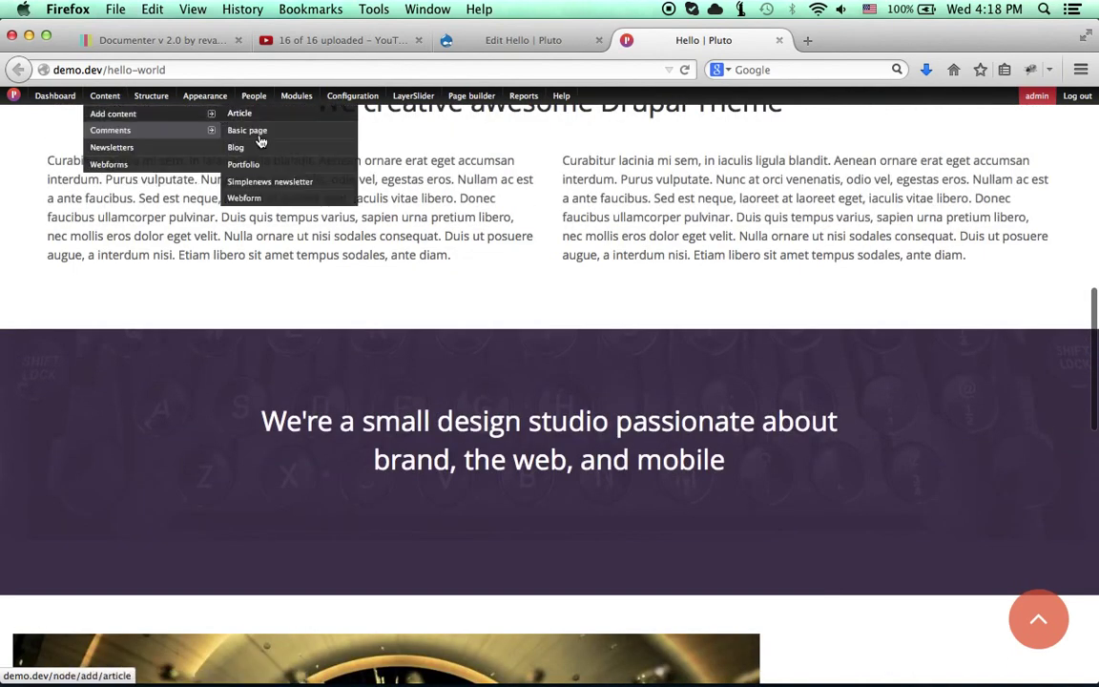
{"action": "left_click", "coordinate": [244, 147], "text": "super"}
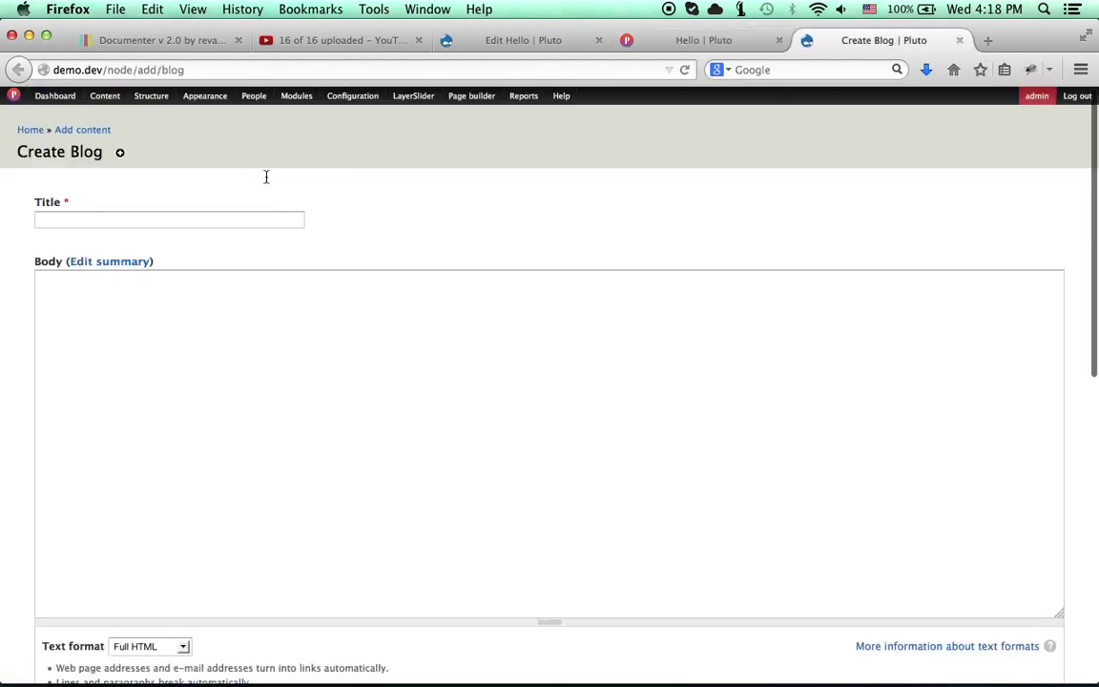
{"action": "left_click", "coordinate": [219, 222]}
{"action": "type", "text": "I would like to be embeded too"}
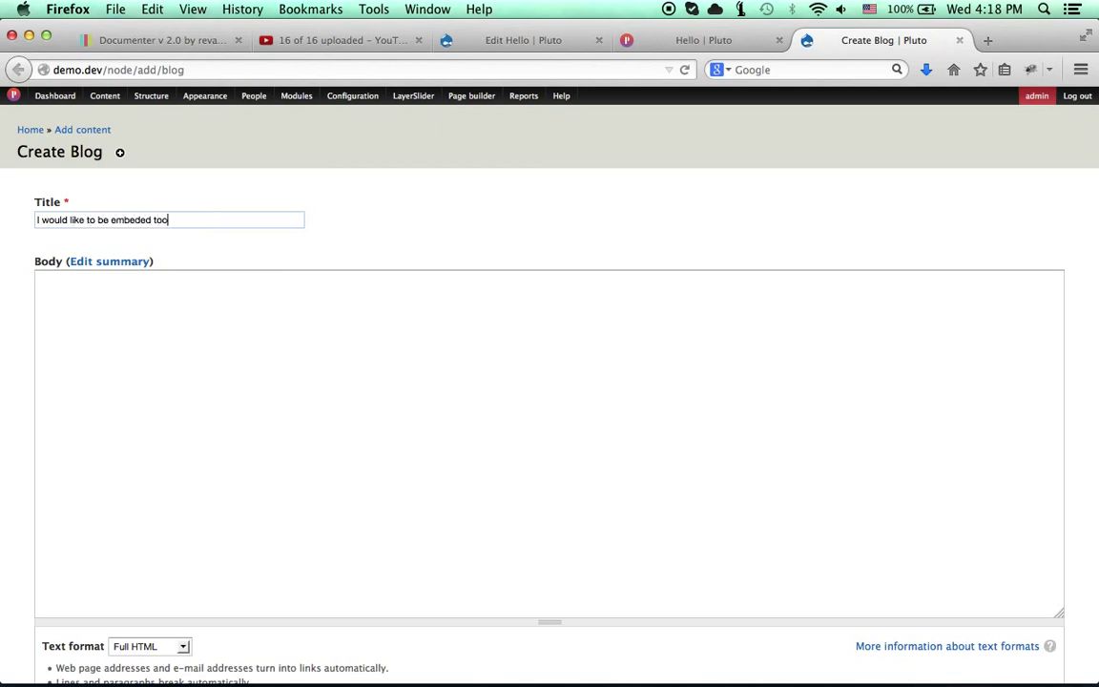
{"action": "left_click", "coordinate": [275, 387]}
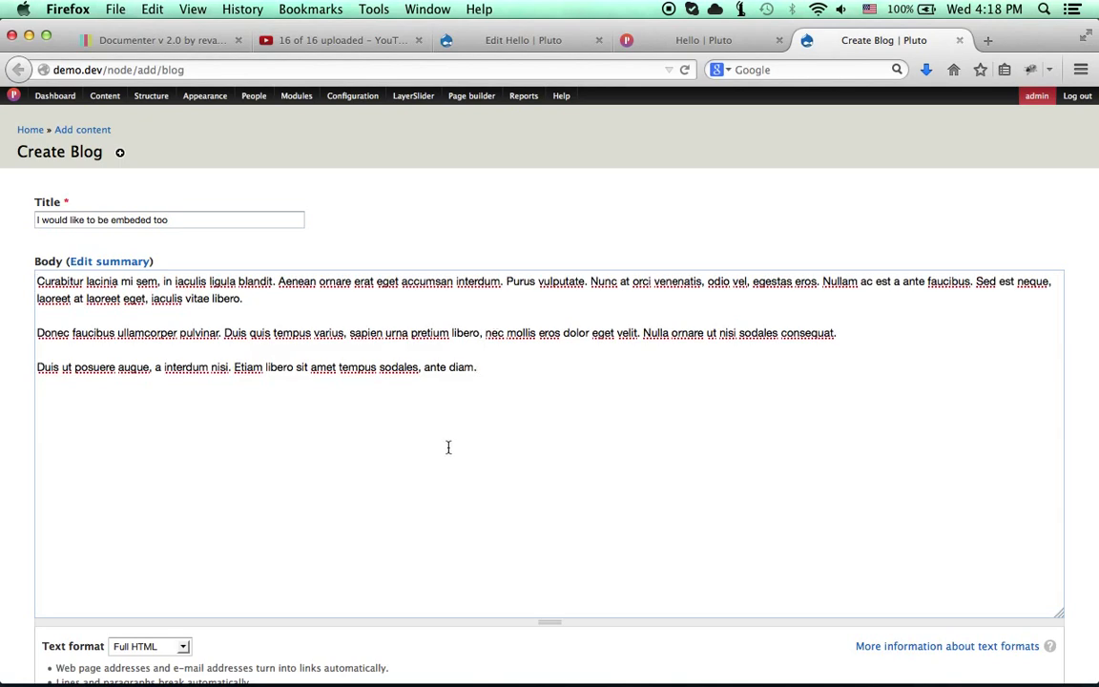
{"action": "scroll", "coordinate": [330, 456], "scroll_direction": "down", "scroll_amount": 5}
{"action": "left_click", "coordinate": [153, 585]}
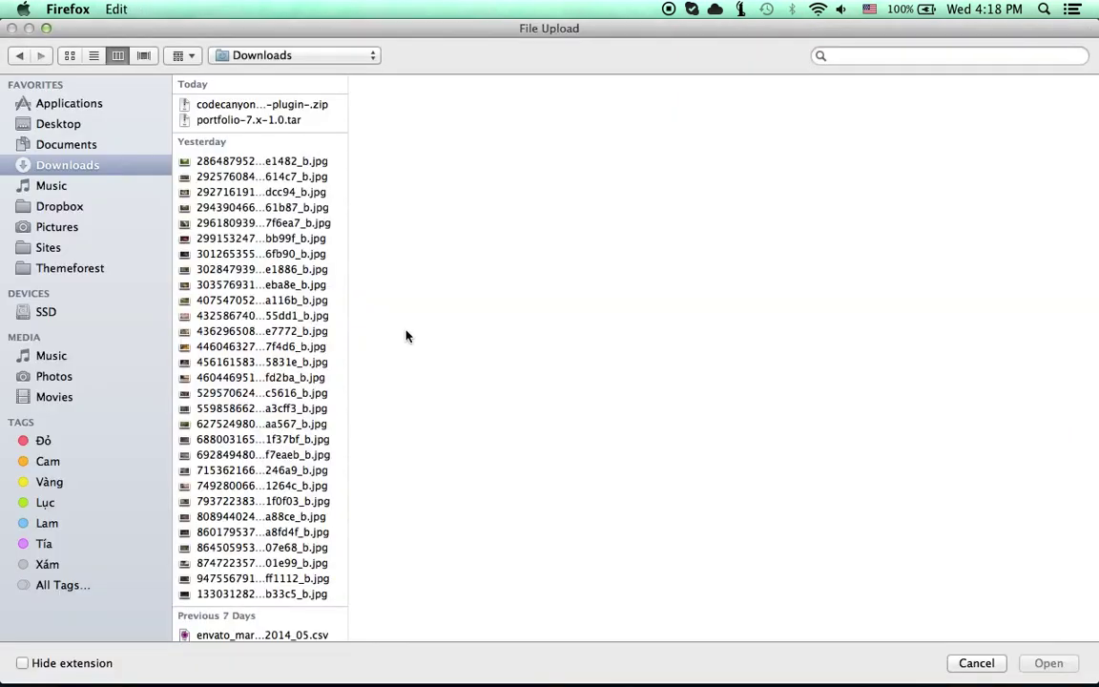
{"action": "left_click", "coordinate": [302, 270]}
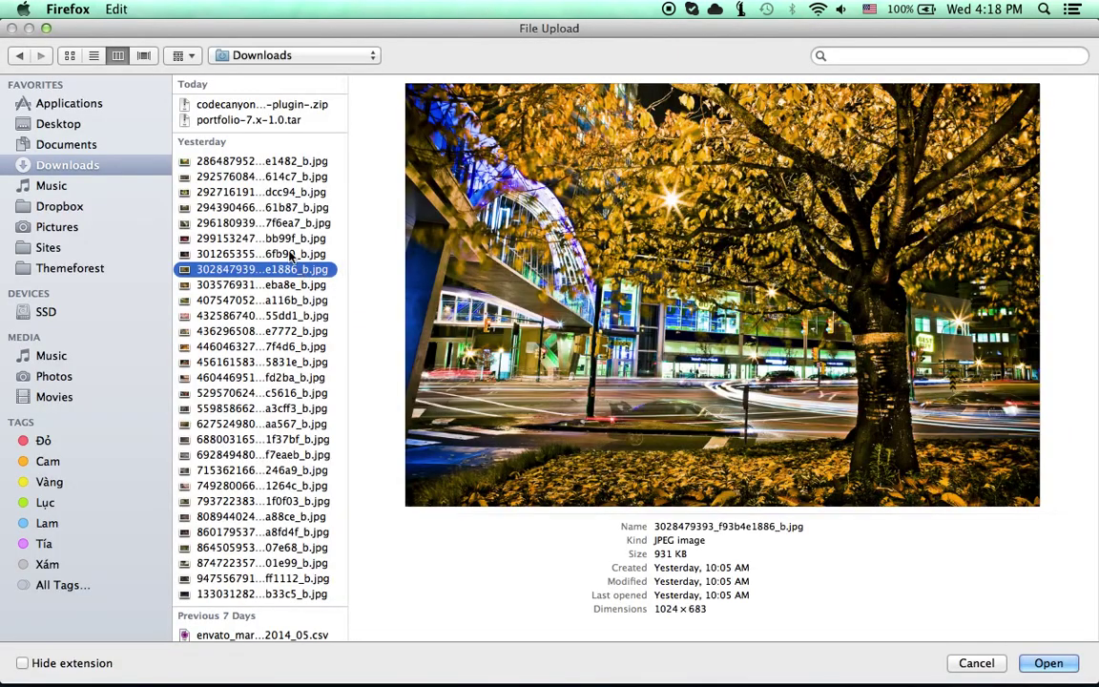
{"action": "left_click", "coordinate": [294, 255]}
{"action": "left_click", "coordinate": [277, 238]}
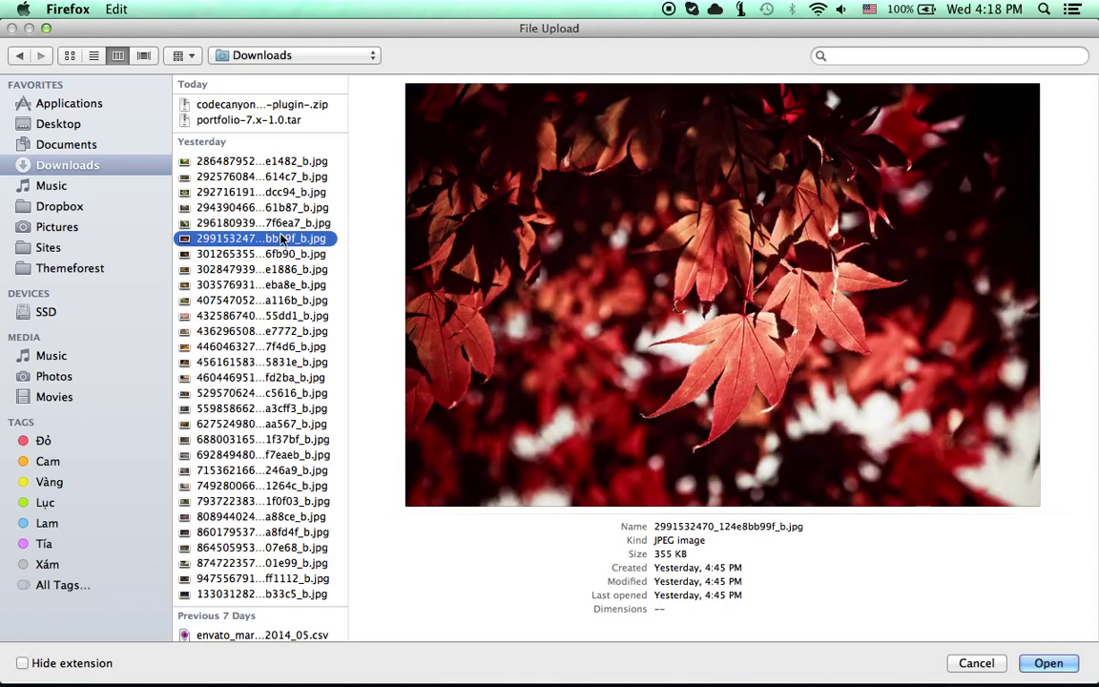
{"action": "left_click", "coordinate": [264, 176]}
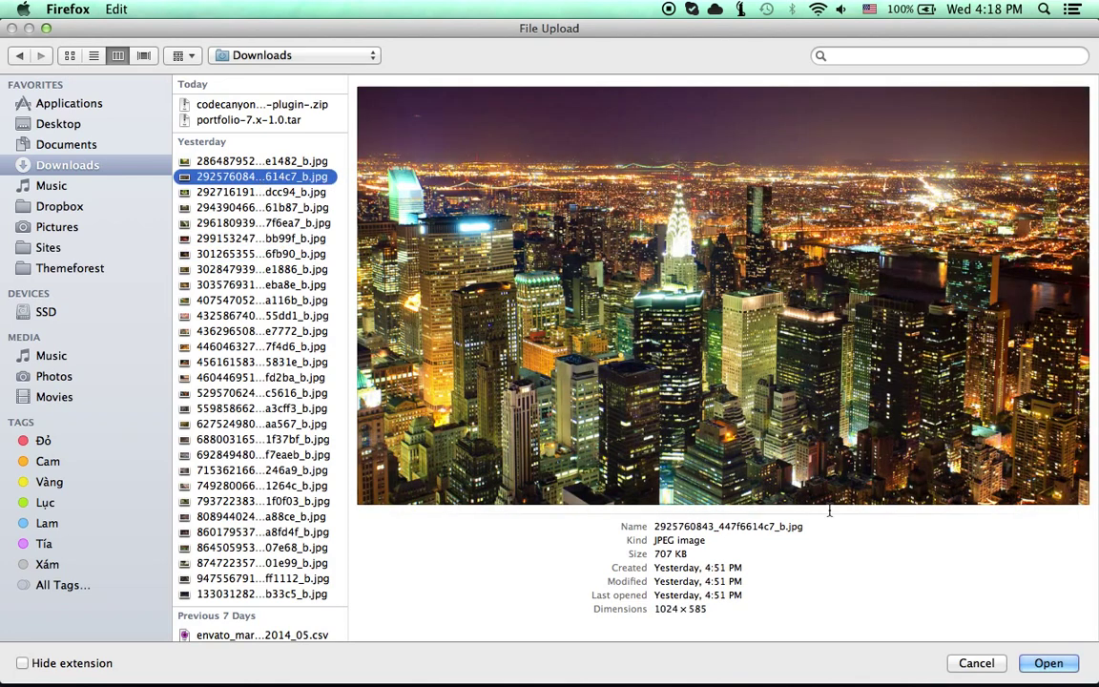
{"action": "left_click", "coordinate": [1047, 663]}
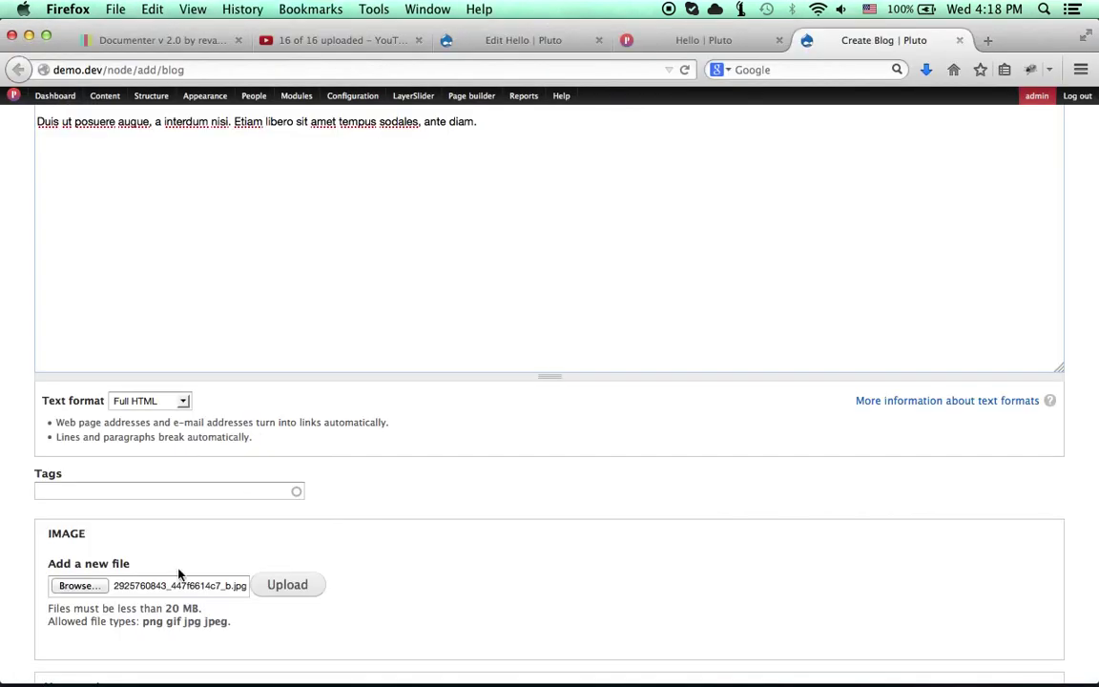
{"action": "scroll", "coordinate": [177, 572], "scroll_direction": "down", "scroll_amount": 3}
{"action": "left_click", "coordinate": [302, 454]}
Step: Save the blog post, check its title on the published page and close its browser tab
{"action": "scroll", "coordinate": [471, 450], "scroll_direction": "down", "scroll_amount": 3}
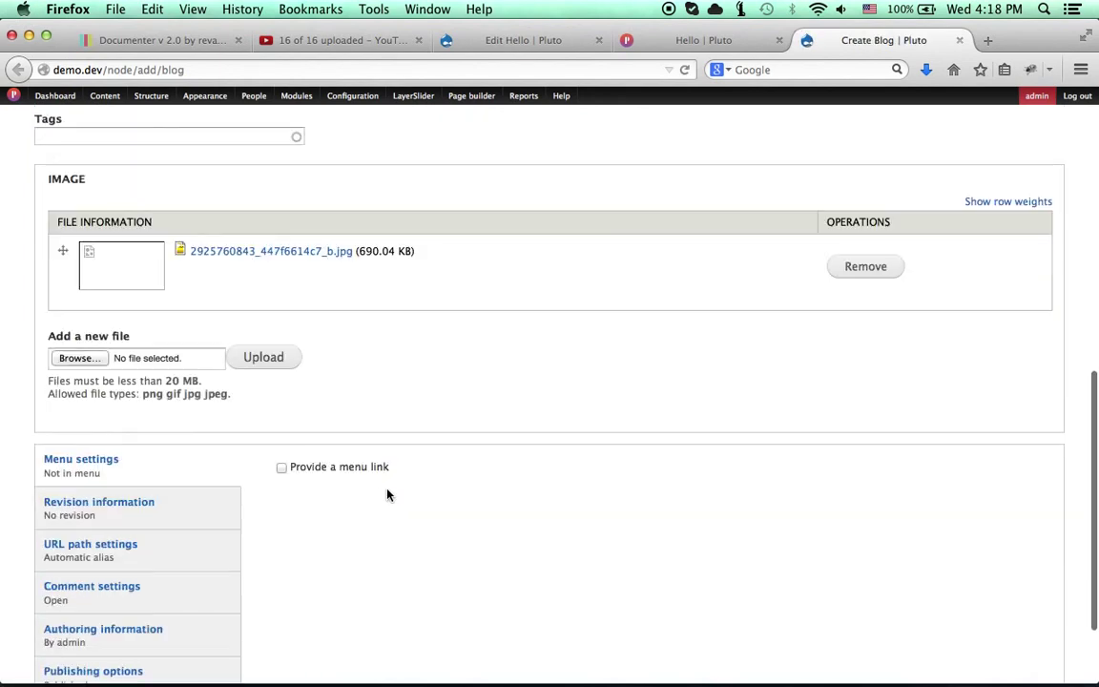
{"action": "scroll", "coordinate": [287, 553], "scroll_direction": "down", "scroll_amount": 1}
{"action": "scroll", "coordinate": [147, 620], "scroll_direction": "down", "scroll_amount": 1}
{"action": "left_click", "coordinate": [74, 626]}
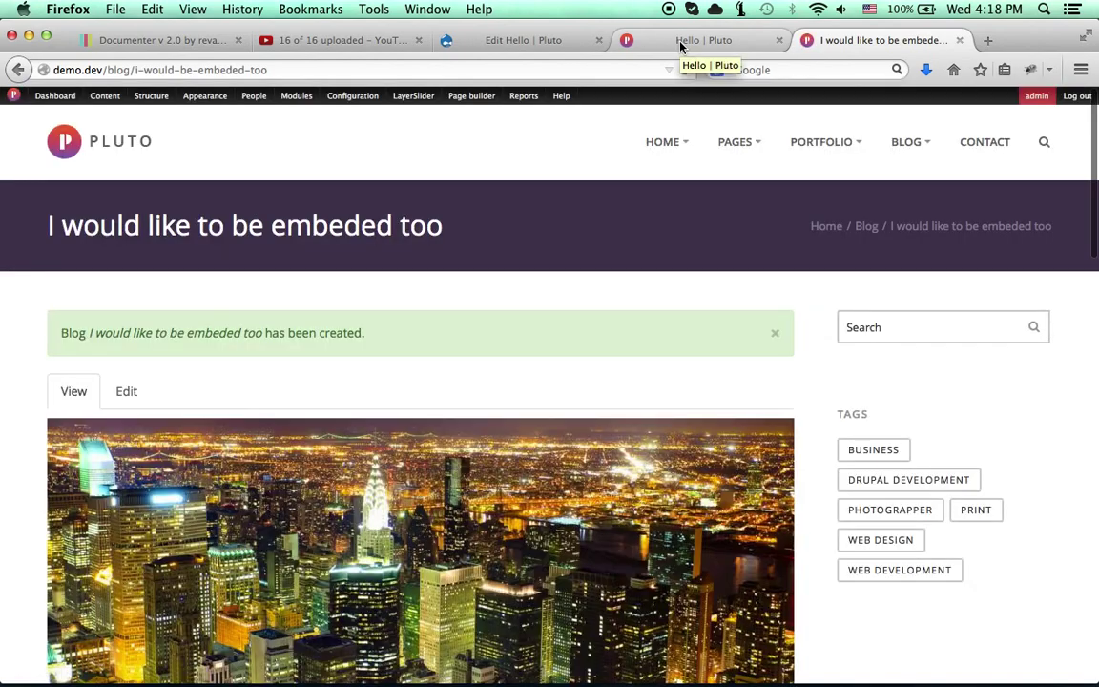
{"action": "left_click_drag", "start_coordinate": [43, 234], "coordinate": [395, 236]}
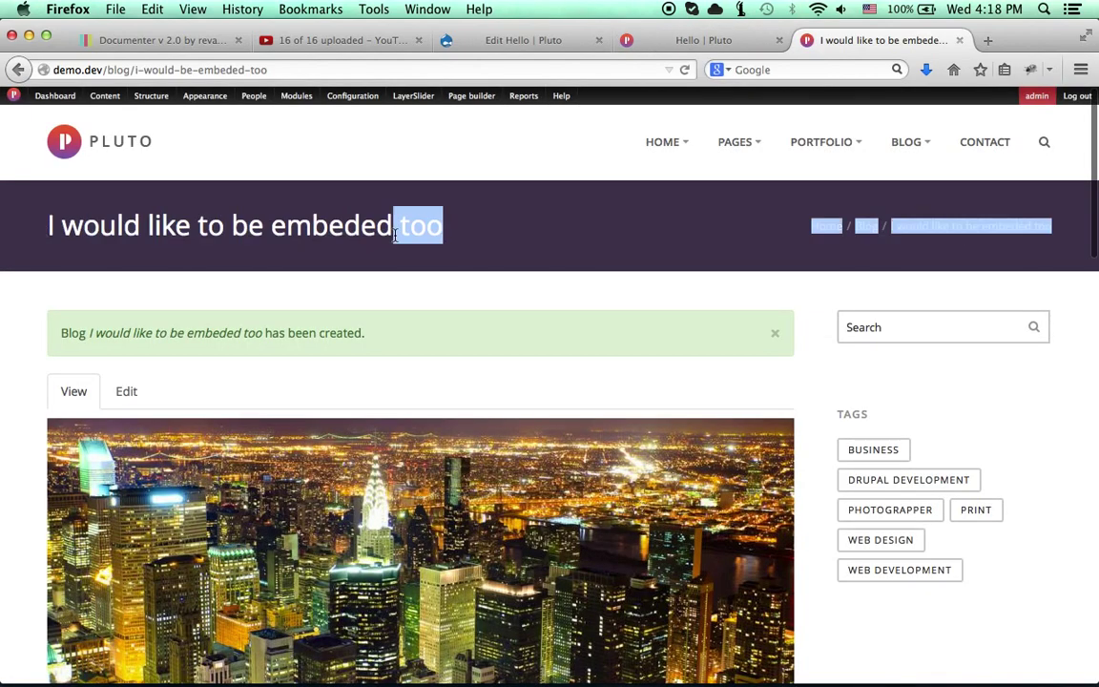
{"action": "left_click", "coordinate": [959, 40]}
Step: In the Hello page editor, narrow the embedded node's column to 6/12 and add a second 6/12 column holding an Embed a node element
{"action": "scroll", "coordinate": [491, 153], "scroll_direction": "up", "scroll_amount": 5}
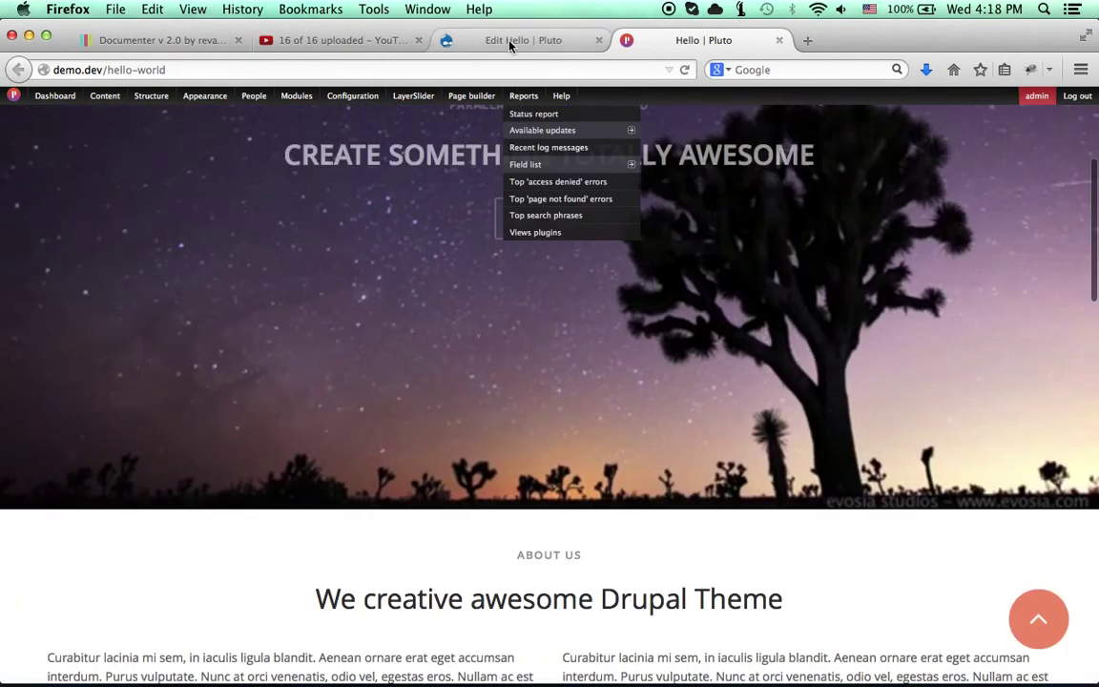
{"action": "left_click", "coordinate": [523, 40]}
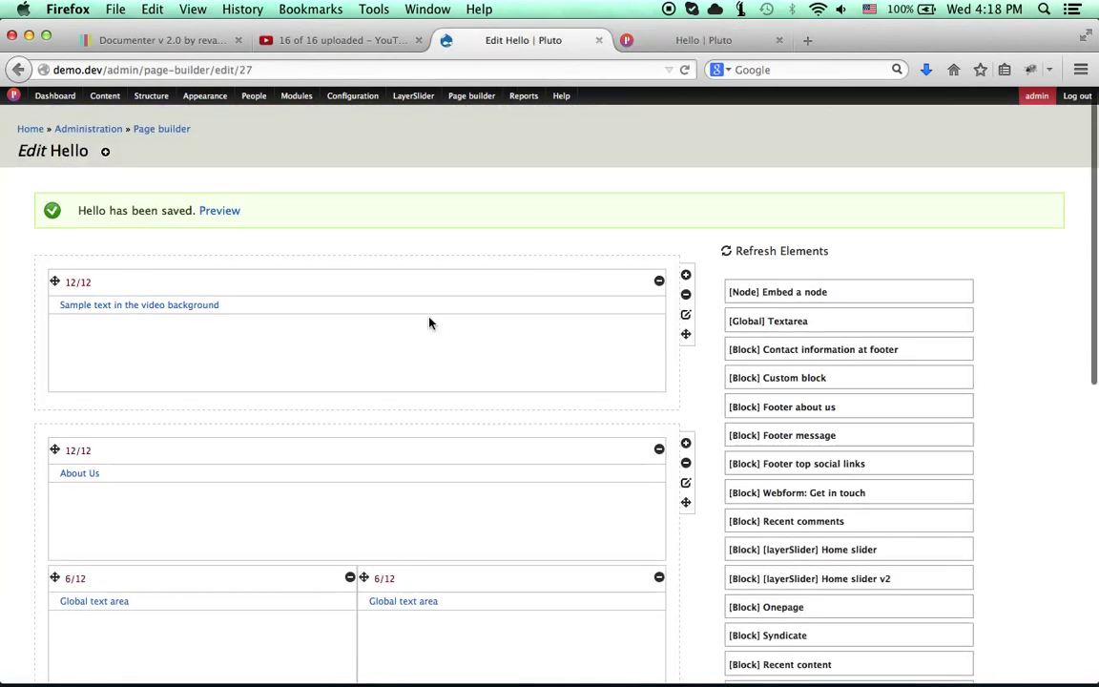
{"action": "scroll", "coordinate": [429, 322], "scroll_direction": "down", "scroll_amount": 5}
{"action": "scroll", "coordinate": [602, 476], "scroll_direction": "down", "scroll_amount": 4}
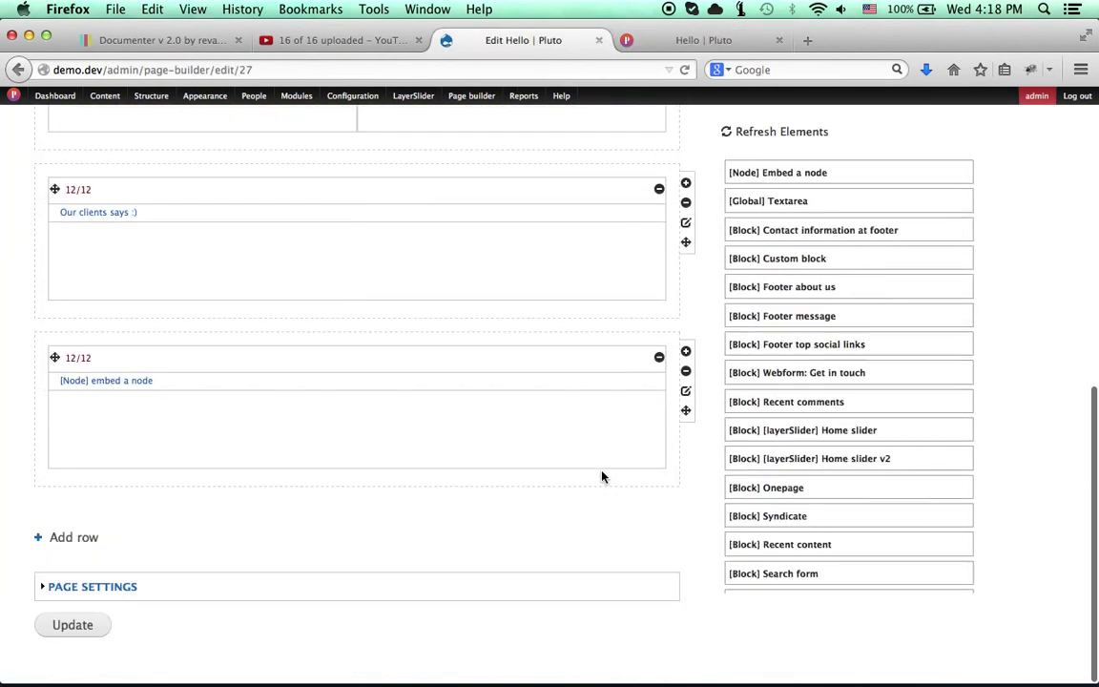
{"action": "left_click_drag", "start_coordinate": [666, 393], "coordinate": [384, 433]}
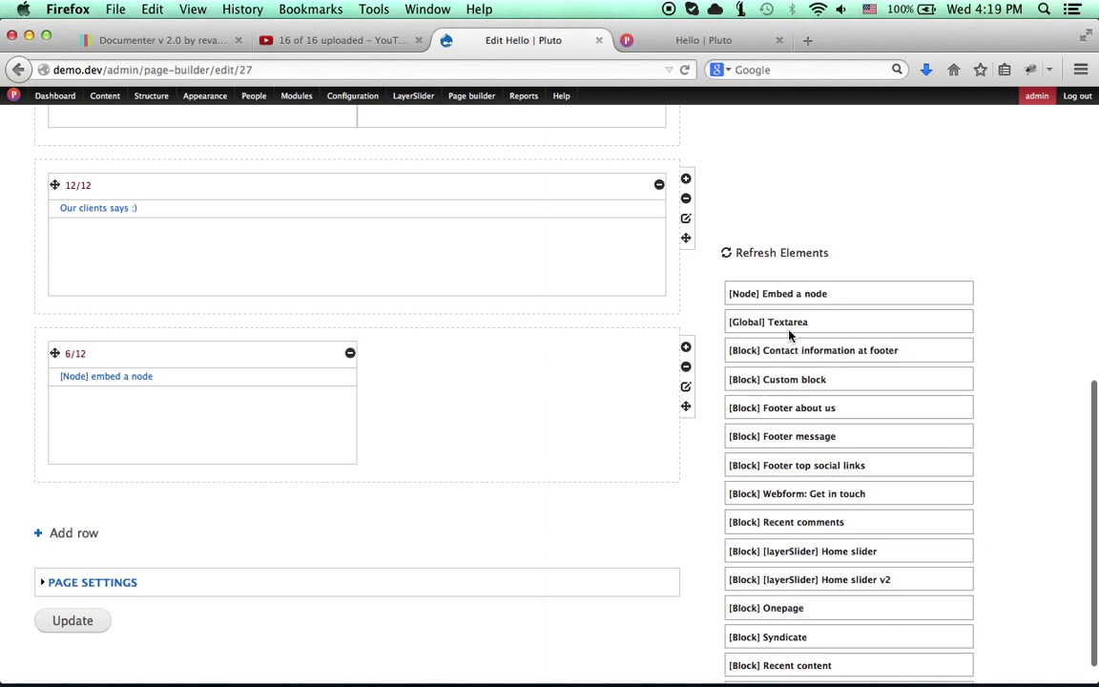
{"action": "left_click", "coordinate": [687, 349]}
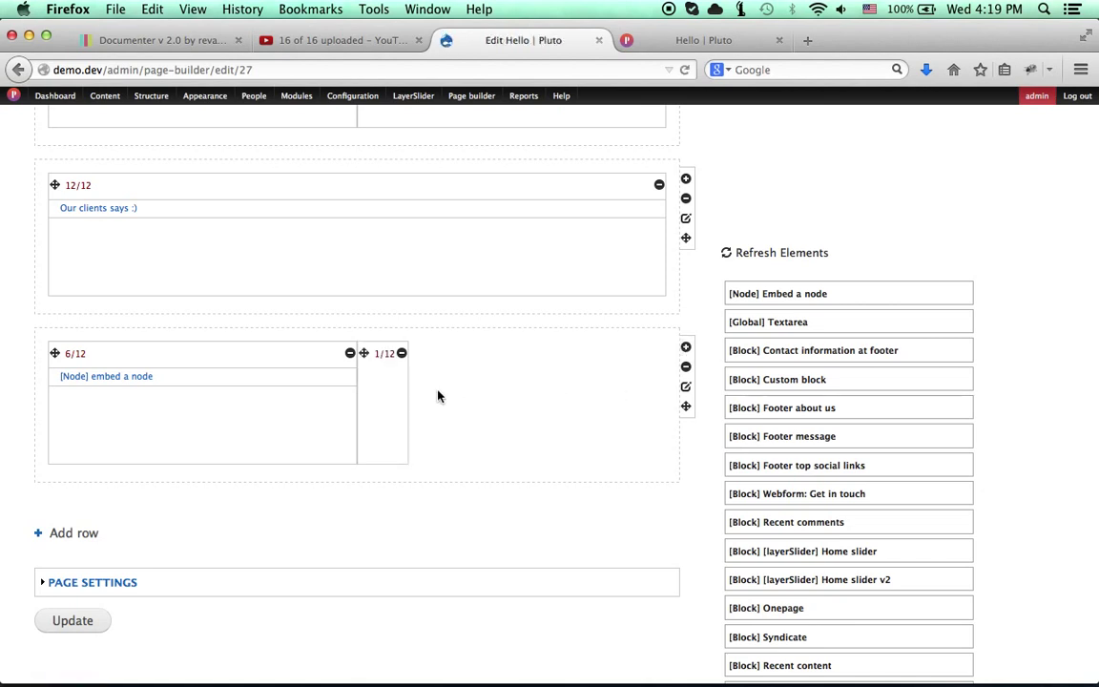
{"action": "left_click_drag", "start_coordinate": [407, 392], "coordinate": [665, 369]}
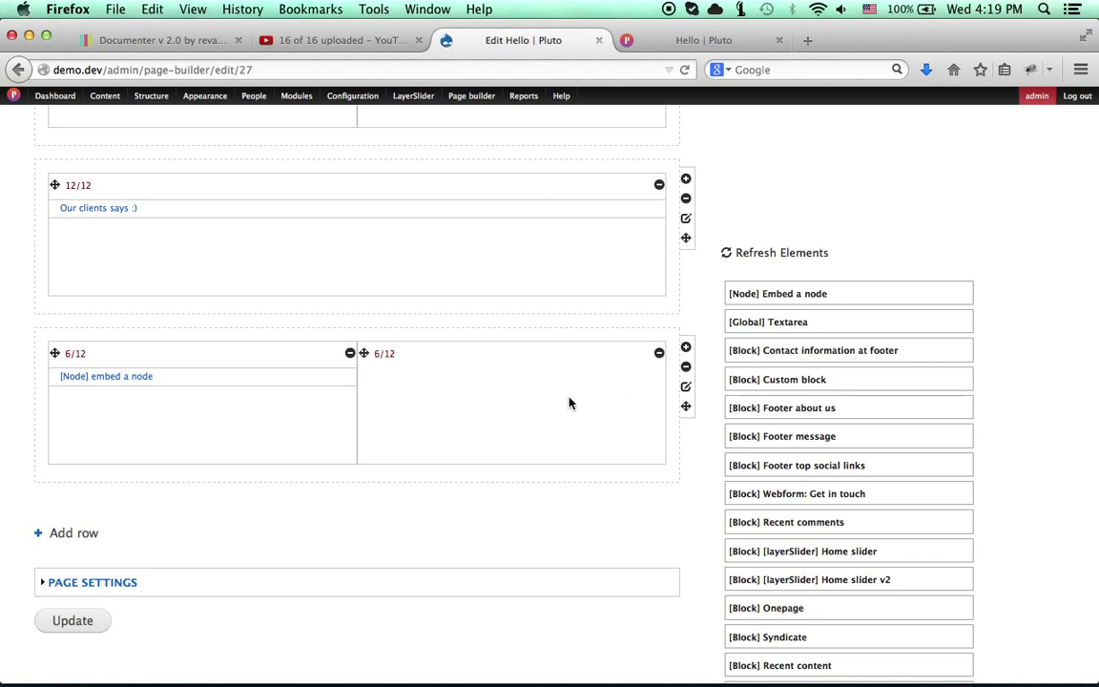
{"action": "left_click_drag", "start_coordinate": [826, 301], "coordinate": [559, 412]}
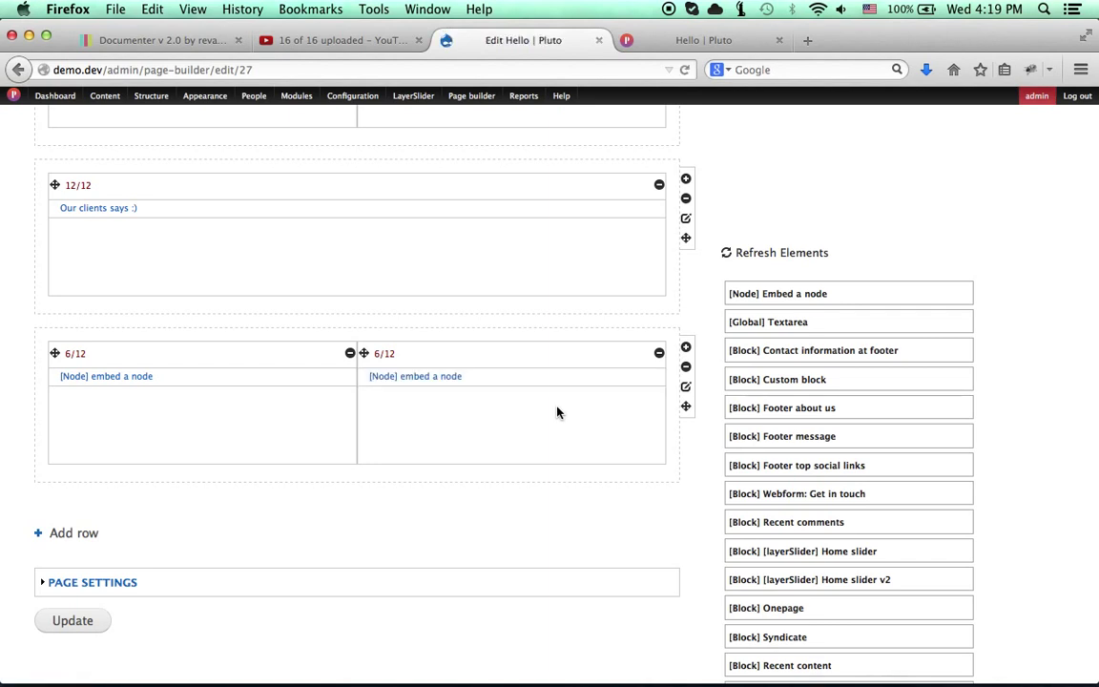
Step: Configure the new embed element with a hidden title, the node "I would like to be embeded too" and the Teaser view mode, and update the page
{"action": "left_click", "coordinate": [440, 376]}
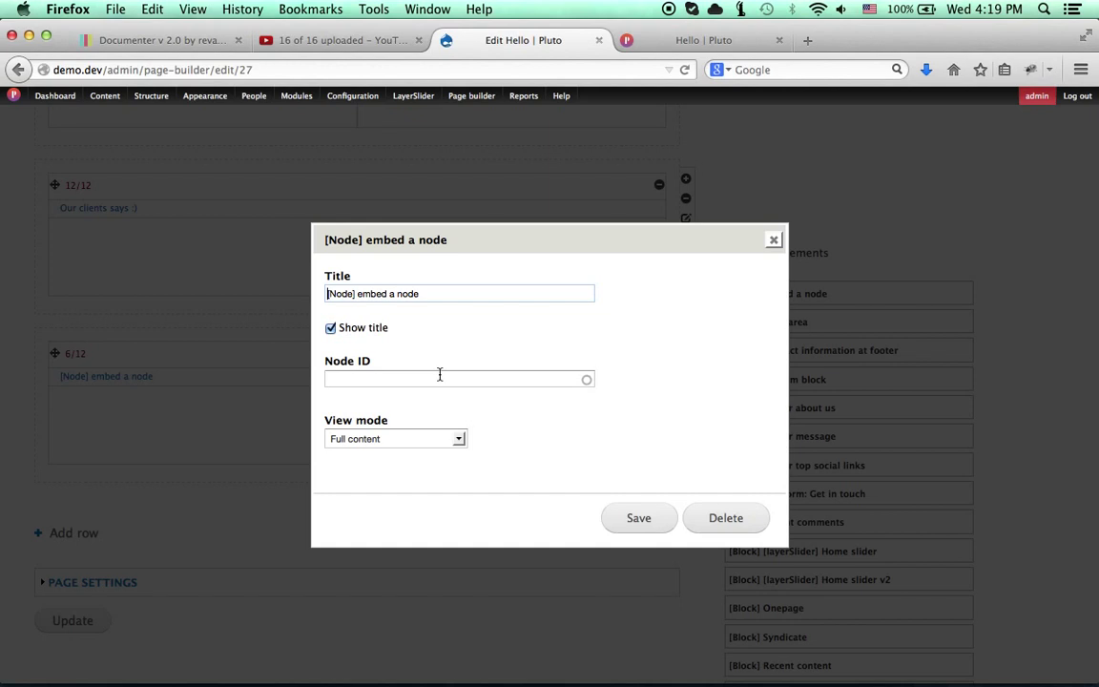
{"action": "left_click", "coordinate": [358, 330]}
{"action": "left_click", "coordinate": [398, 376]}
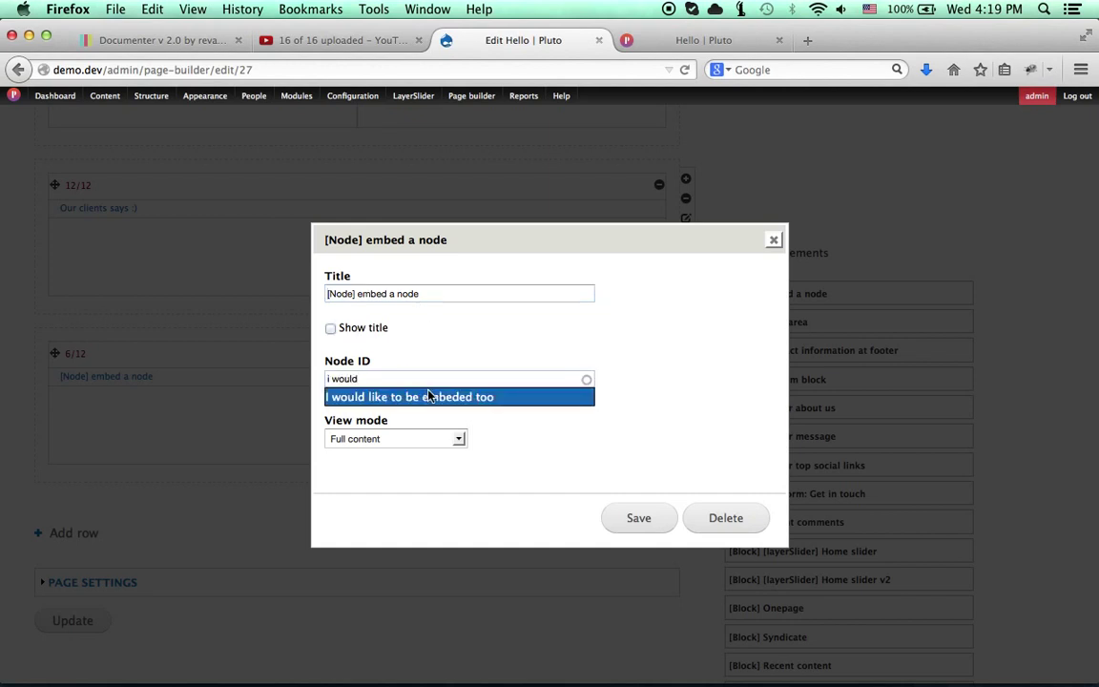
{"action": "left_click", "coordinate": [428, 396]}
{"action": "left_click", "coordinate": [426, 441]}
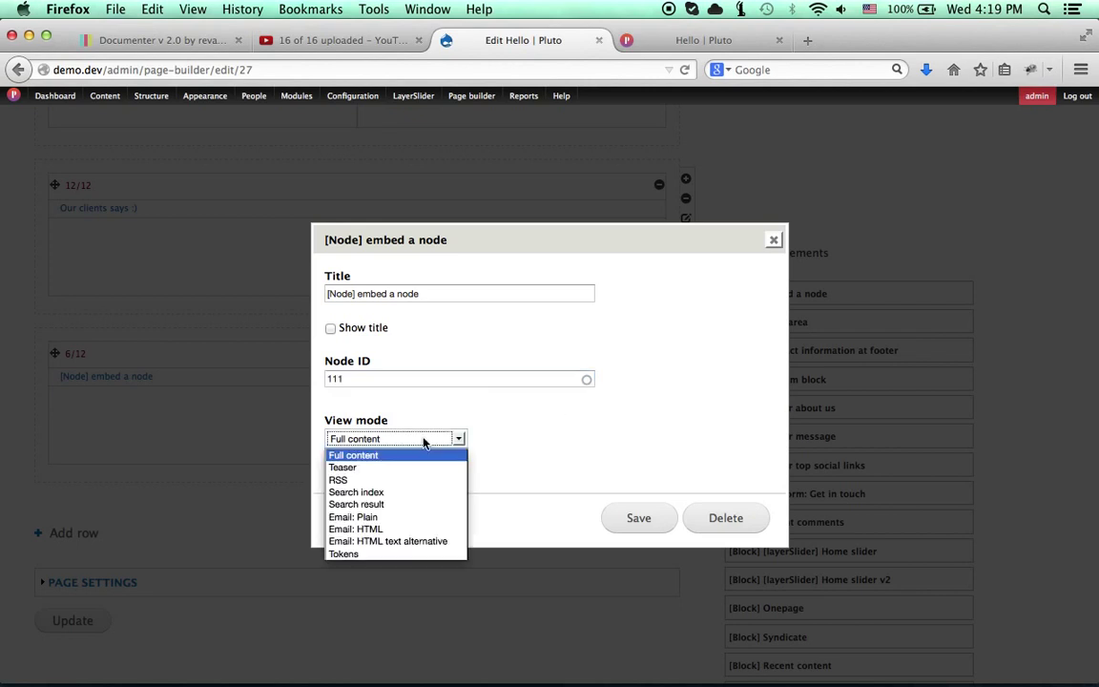
{"action": "left_click", "coordinate": [355, 467]}
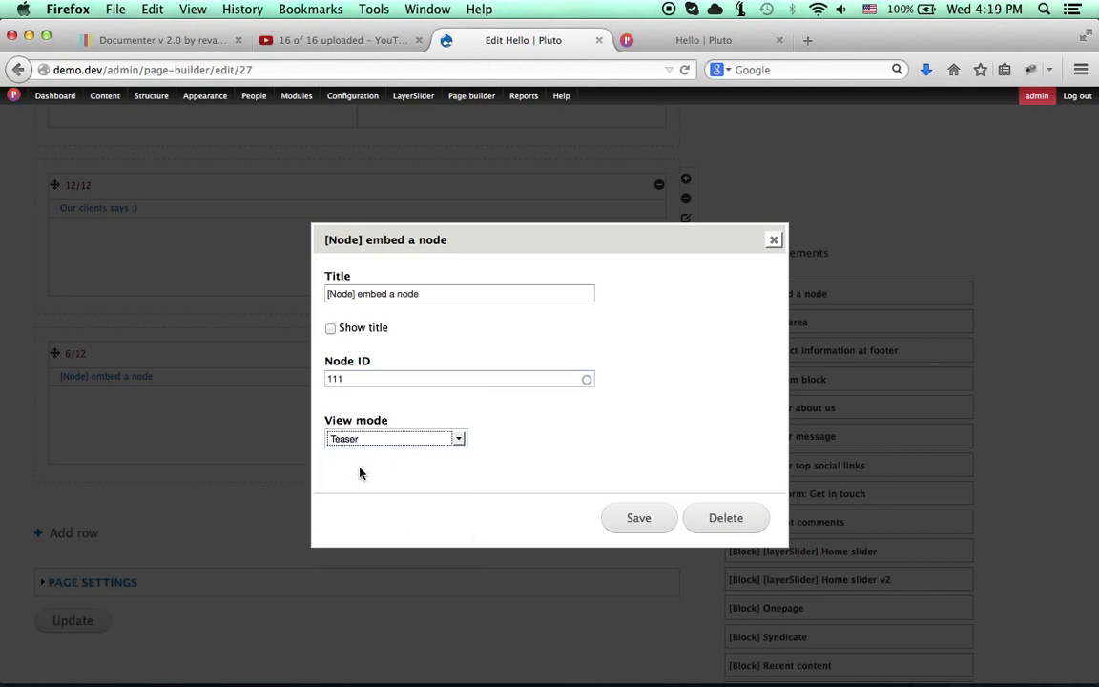
{"action": "left_click", "coordinate": [708, 447]}
{"action": "left_click", "coordinate": [640, 518]}
{"action": "scroll", "coordinate": [472, 493], "scroll_direction": "down", "scroll_amount": 2}
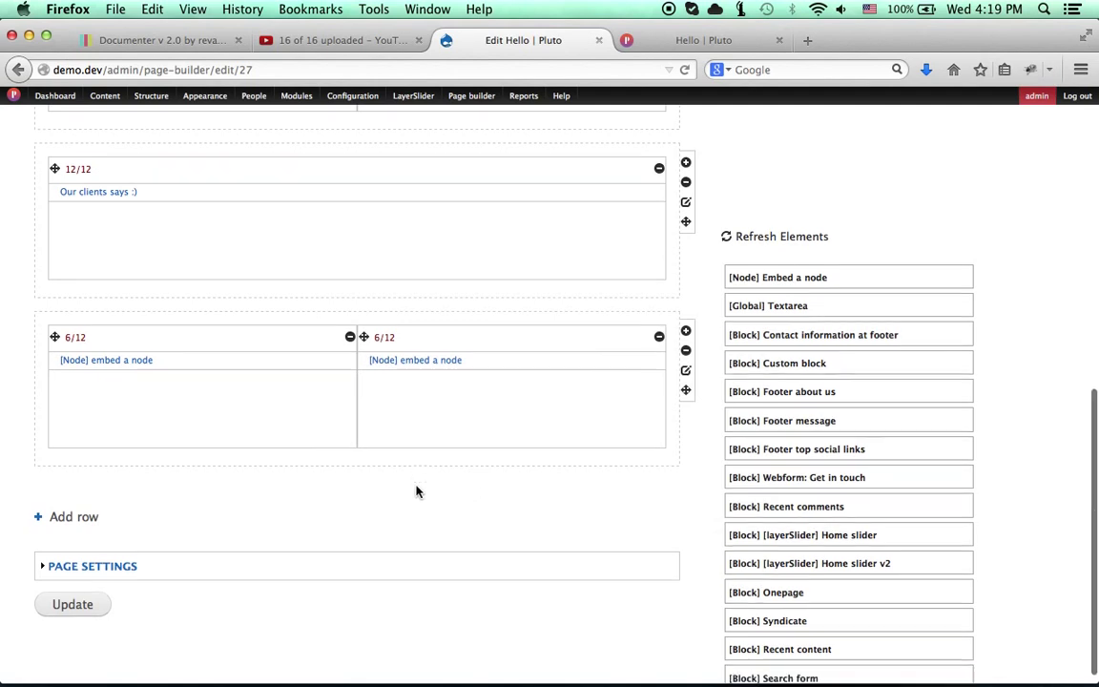
{"action": "left_click", "coordinate": [89, 584]}
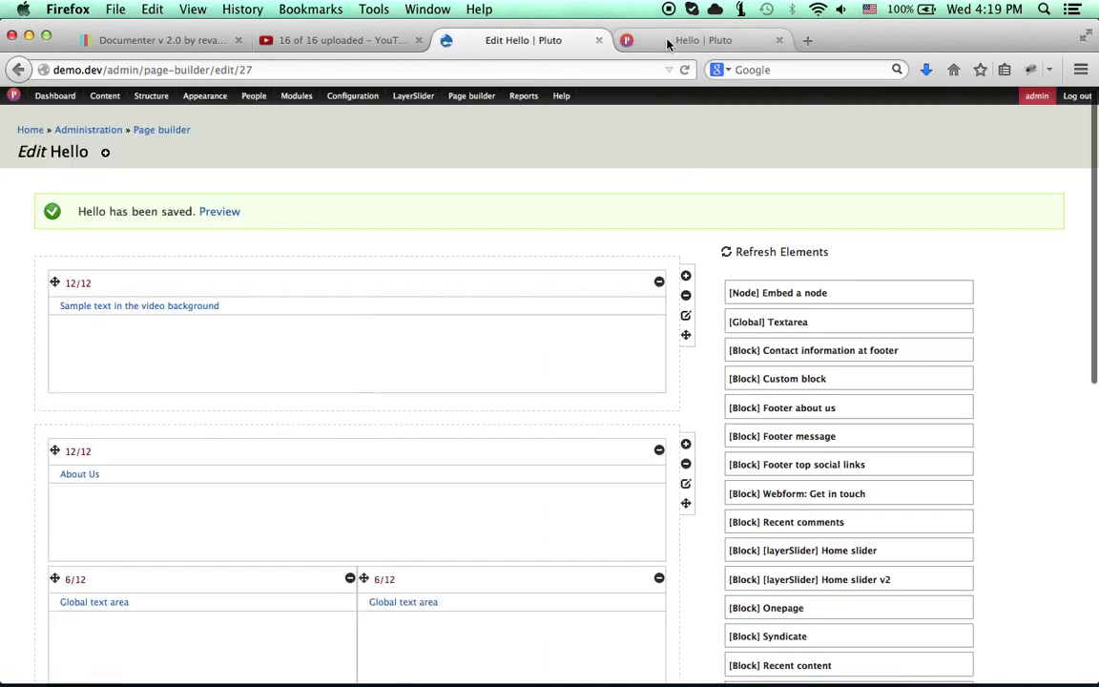
Step: Reload the published Hello page, examine the two embedded blog teasers below the blockquote, and return to the page editor
{"action": "left_click", "coordinate": [658, 40]}
{"action": "left_click", "coordinate": [687, 73]}
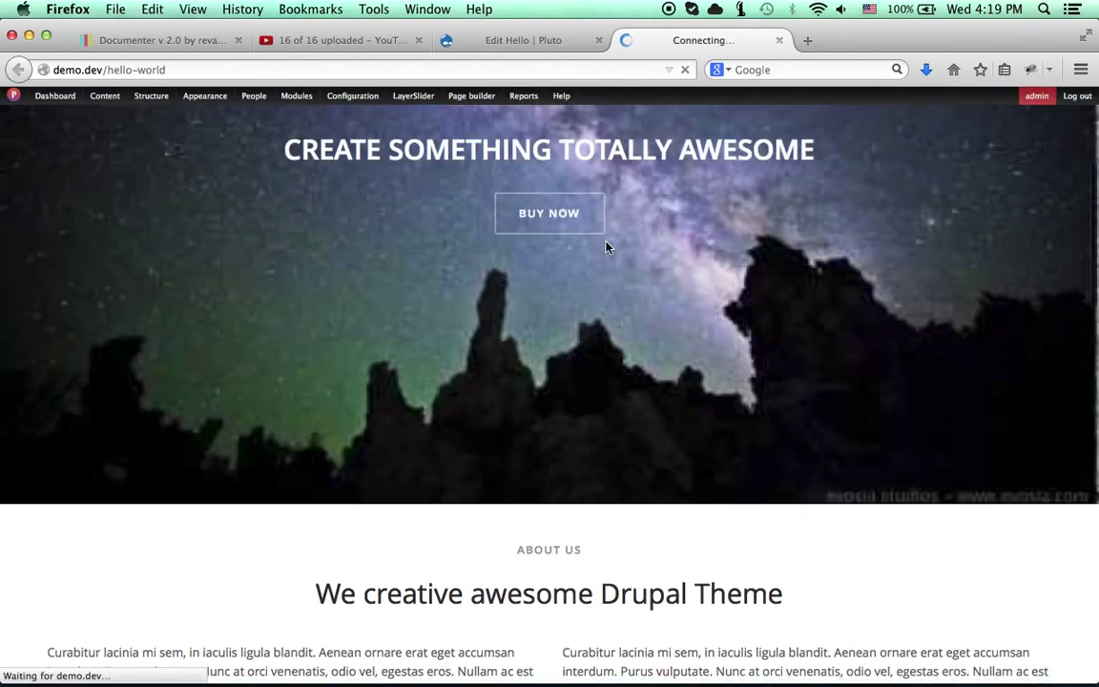
{"action": "scroll", "coordinate": [616, 319], "scroll_direction": "down", "scroll_amount": 5}
{"action": "scroll", "coordinate": [615, 320], "scroll_direction": "down", "scroll_amount": 10}
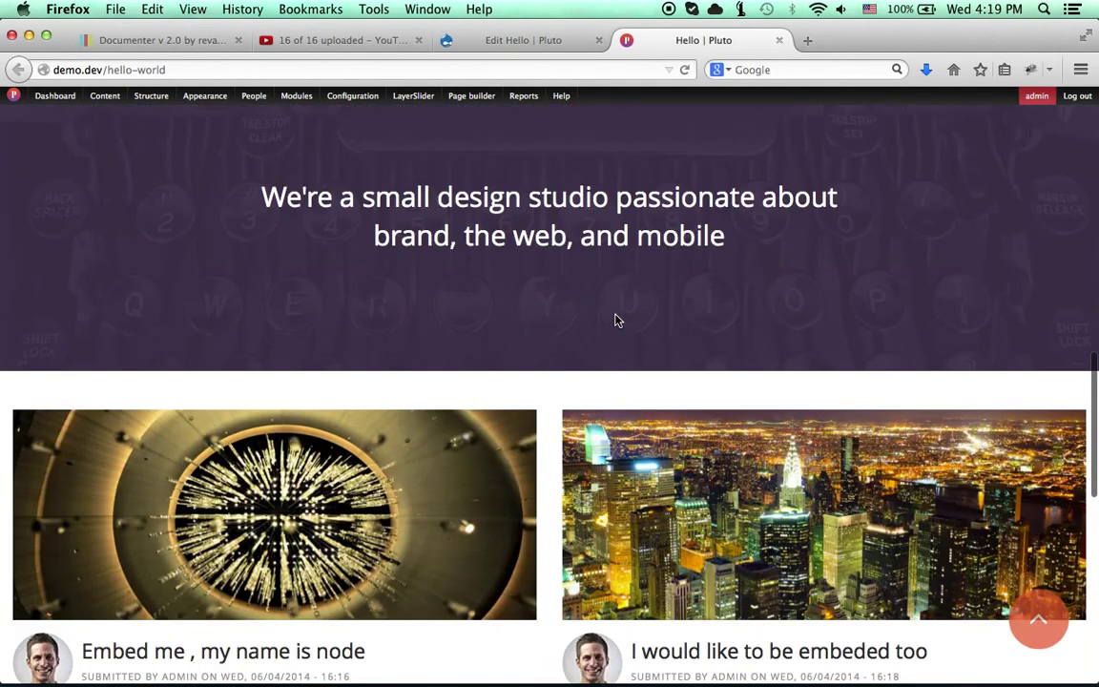
{"action": "scroll", "coordinate": [616, 320], "scroll_direction": "down", "scroll_amount": 8}
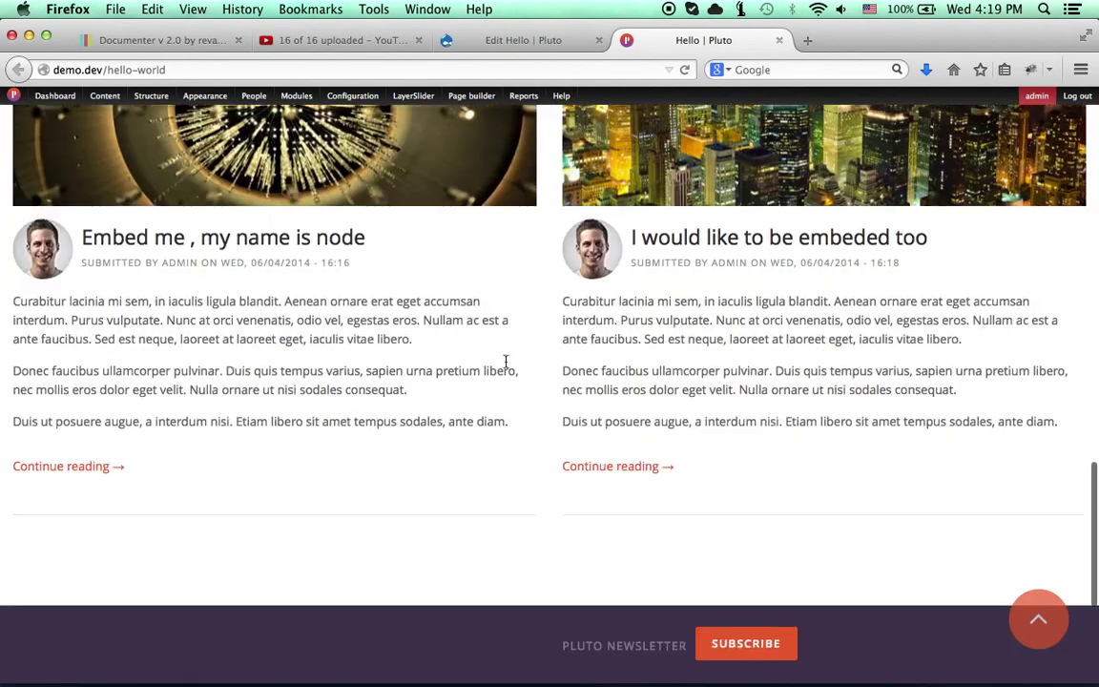
{"action": "scroll", "coordinate": [454, 324], "scroll_direction": "up", "scroll_amount": 1}
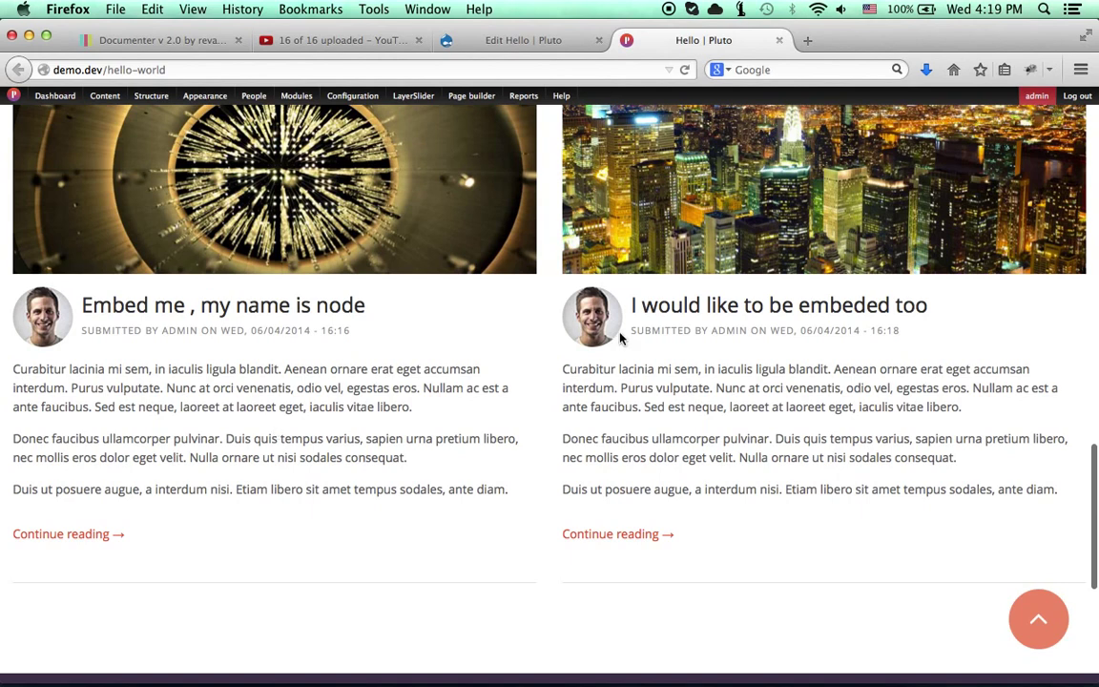
{"action": "left_click_drag", "start_coordinate": [630, 305], "coordinate": [927, 307]}
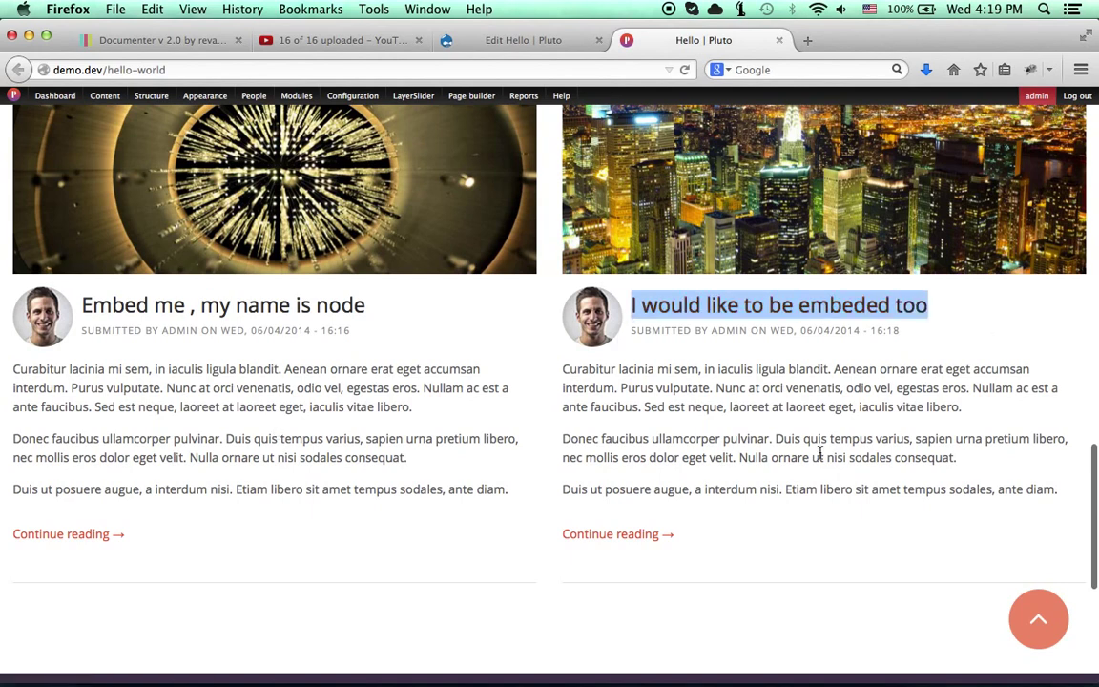
{"action": "left_click", "coordinate": [803, 444]}
{"action": "left_click", "coordinate": [490, 47]}
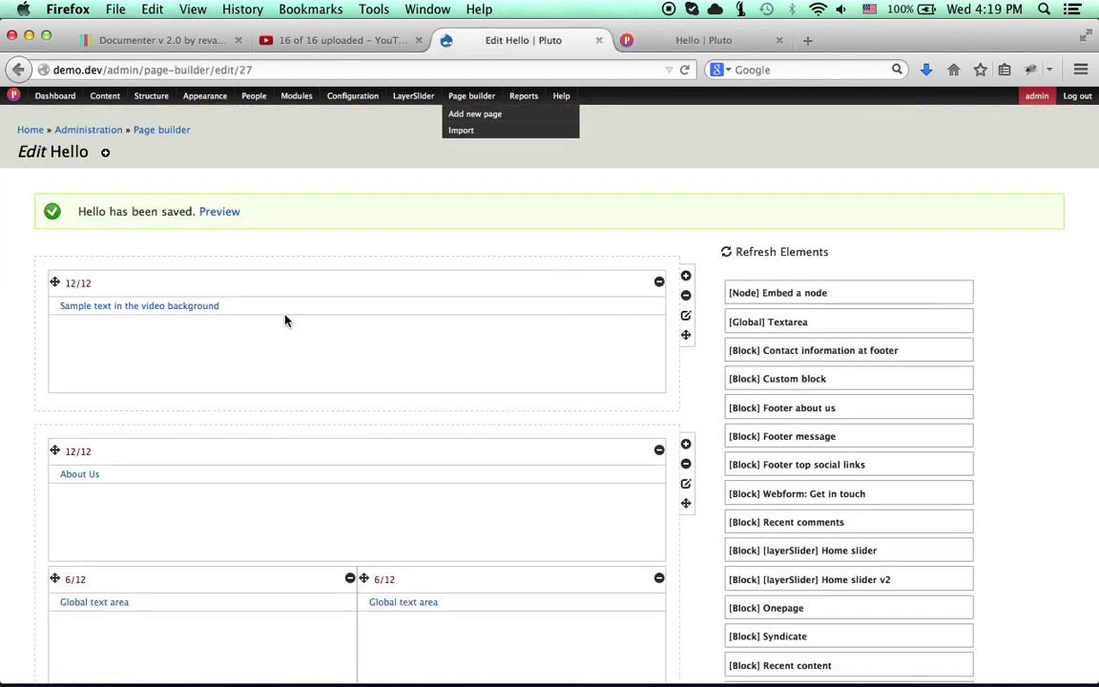
Step: Move the second 6/12 embedded node column ahead of the first one in the last row and update the page
{"action": "scroll", "coordinate": [270, 343], "scroll_direction": "down", "scroll_amount": 5}
{"action": "scroll", "coordinate": [267, 342], "scroll_direction": "down", "scroll_amount": 3}
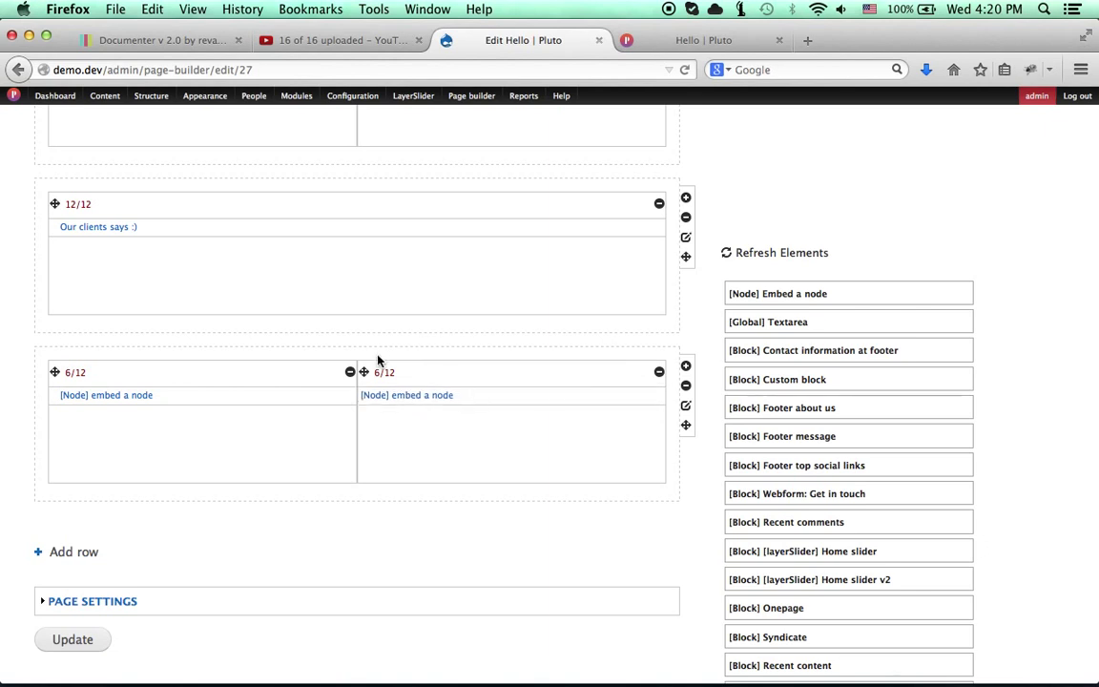
{"action": "left_click_drag", "start_coordinate": [364, 372], "coordinate": [67, 373]}
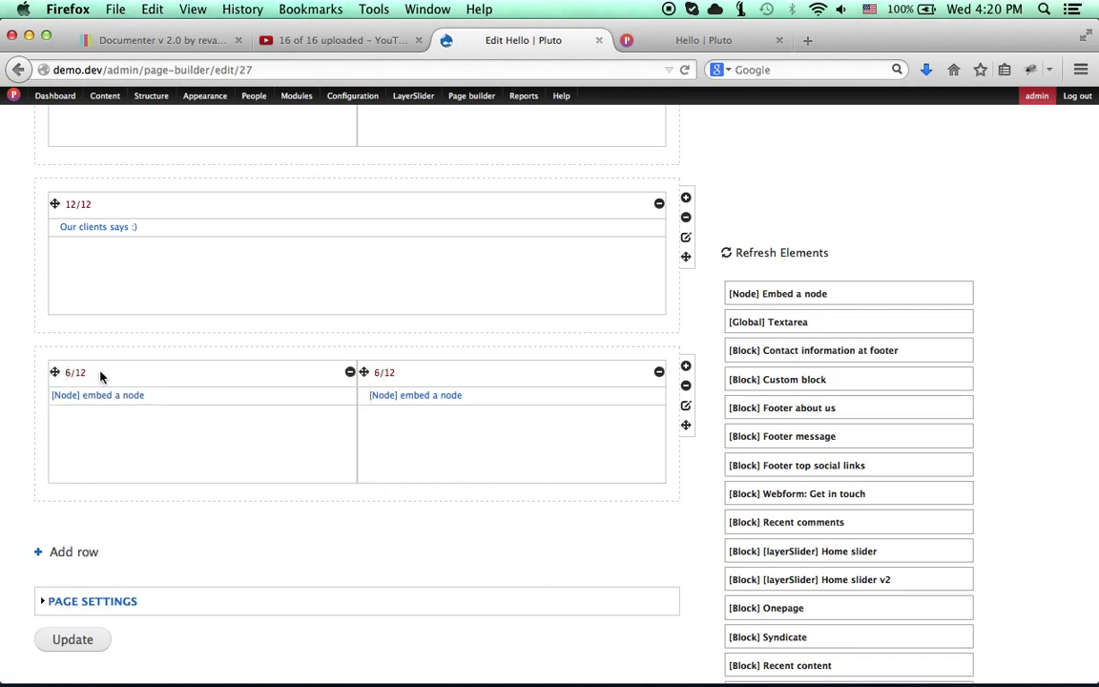
{"action": "scroll", "coordinate": [304, 414], "scroll_direction": "down", "scroll_amount": 1}
{"action": "left_click", "coordinate": [70, 608]}
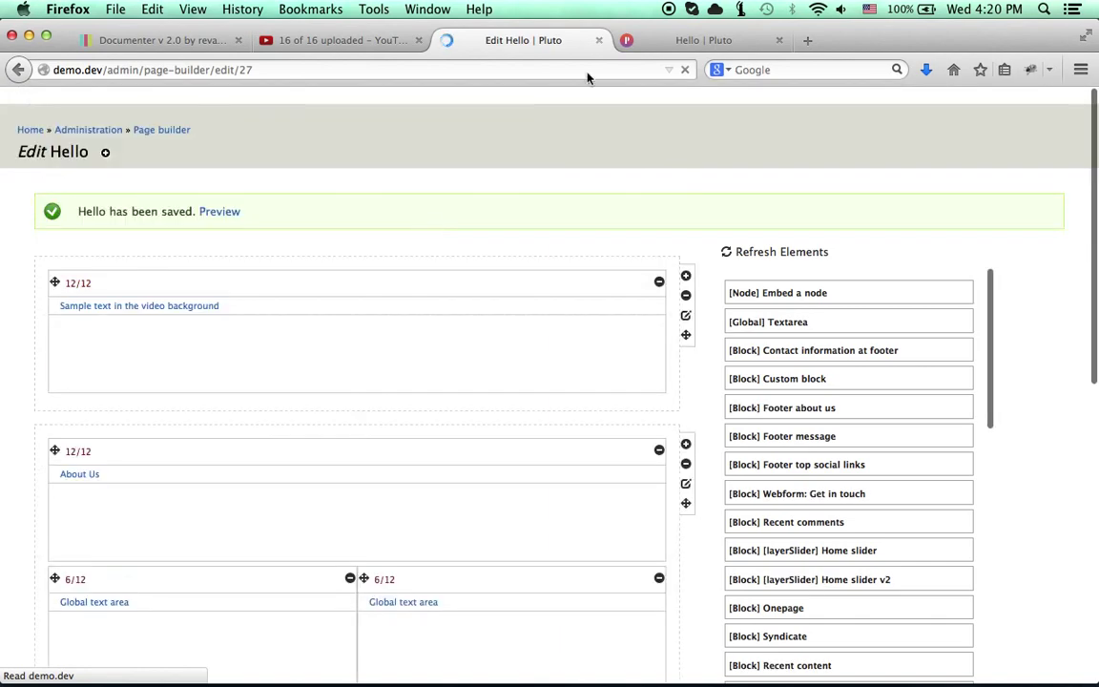
Step: Reload the published Hello page, examine the order of the two blog teasers below the blockquote, and return to the page editor
{"action": "left_click", "coordinate": [674, 40]}
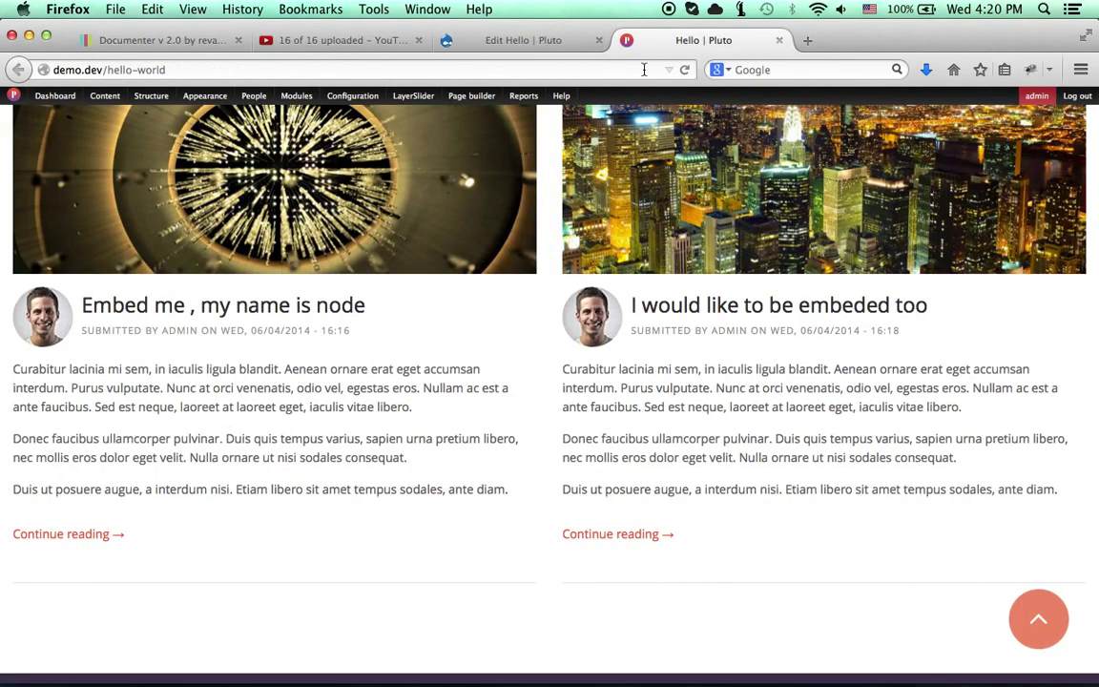
{"action": "left_click", "coordinate": [686, 72]}
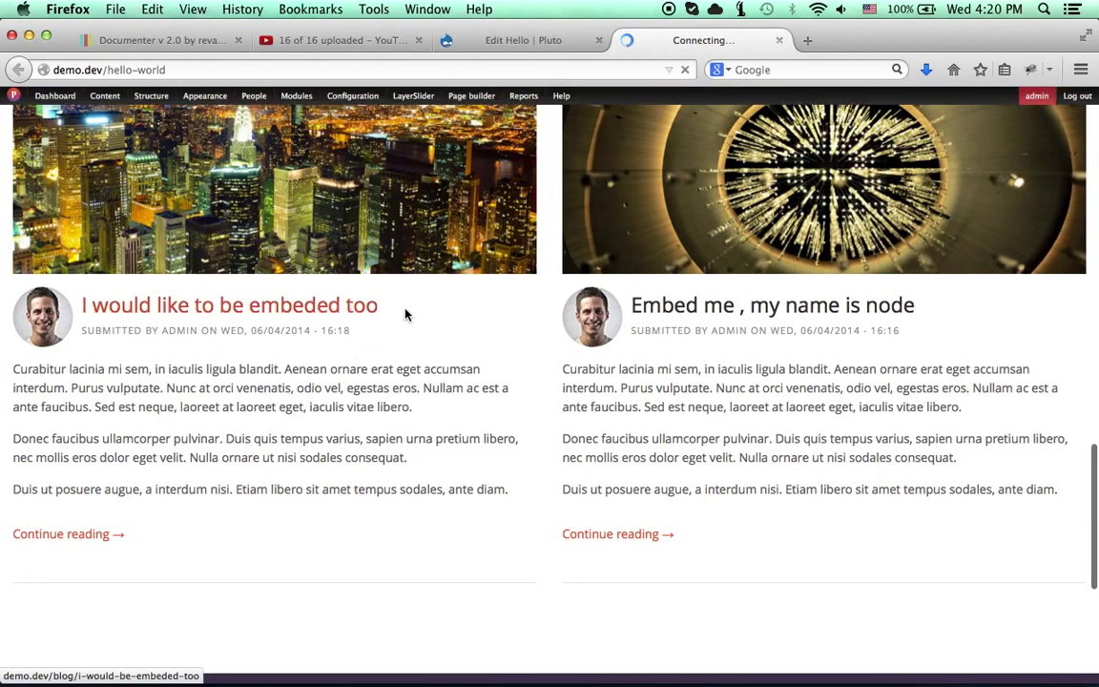
{"action": "left_click_drag", "start_coordinate": [404, 314], "coordinate": [154, 310]}
{"action": "left_click", "coordinate": [695, 444]}
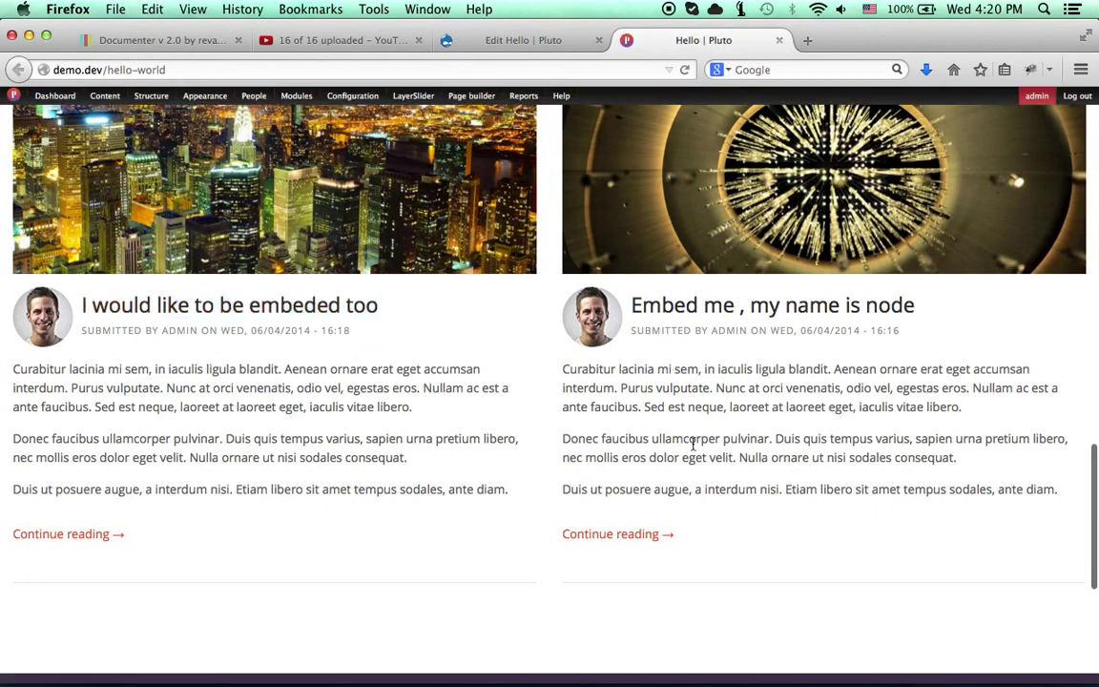
{"action": "scroll", "coordinate": [599, 453], "scroll_direction": "up", "scroll_amount": 5}
{"action": "scroll", "coordinate": [599, 453], "scroll_direction": "down", "scroll_amount": 5}
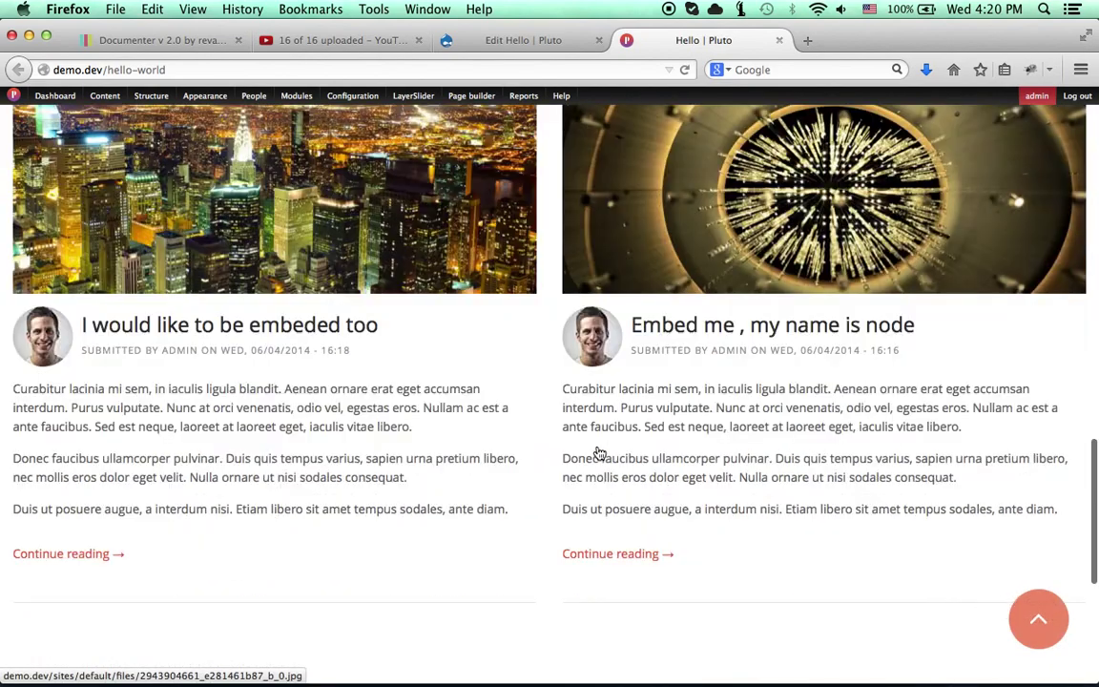
{"action": "scroll", "coordinate": [599, 454], "scroll_direction": "up", "scroll_amount": 2}
{"action": "scroll", "coordinate": [598, 451], "scroll_direction": "up", "scroll_amount": 10}
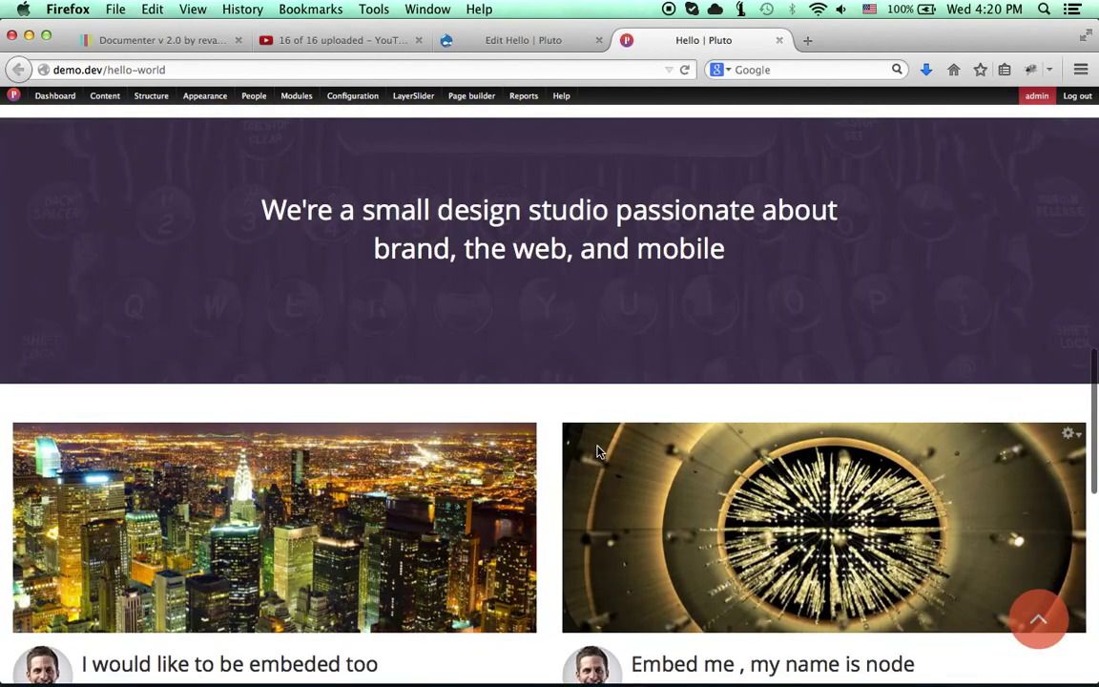
{"action": "scroll", "coordinate": [648, 289], "scroll_direction": "down", "scroll_amount": 5}
{"action": "scroll", "coordinate": [647, 289], "scroll_direction": "down", "scroll_amount": 6}
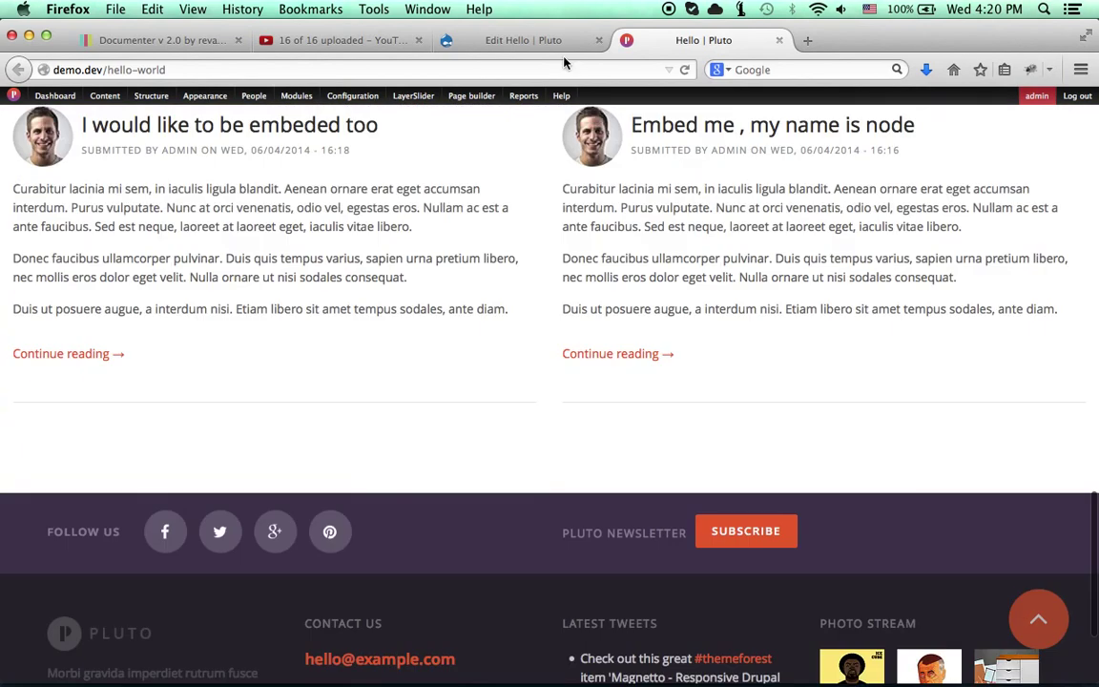
{"action": "left_click", "coordinate": [532, 42]}
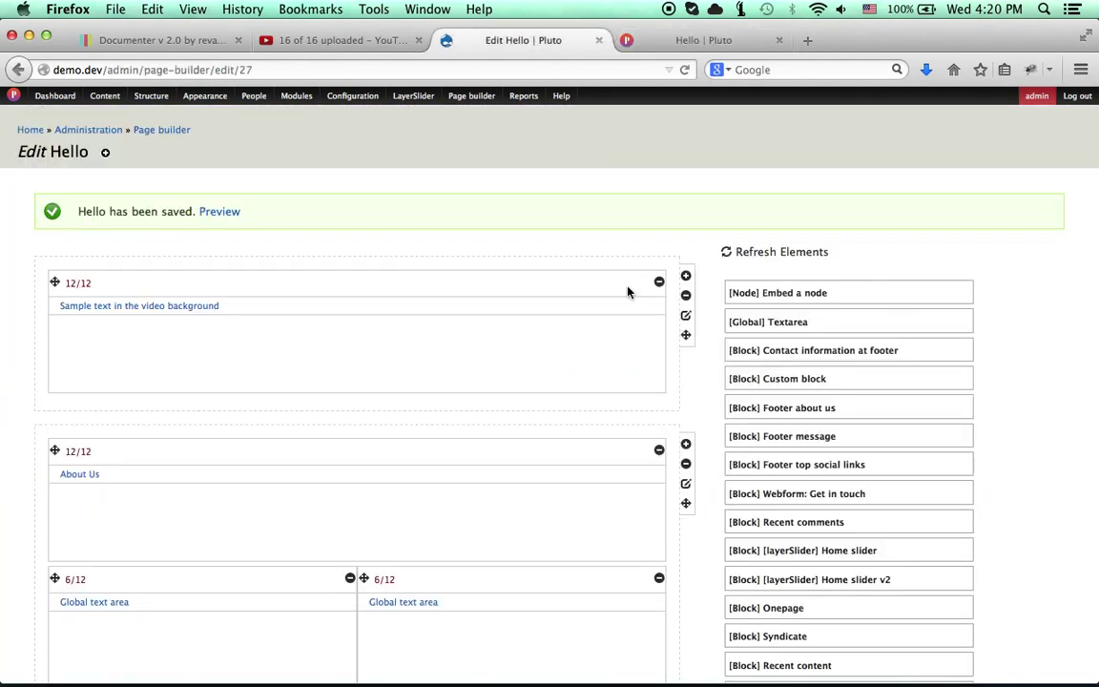
Step: Look through the available page builder elements and the existing rows of the Hello page
{"action": "scroll", "coordinate": [628, 292], "scroll_direction": "down", "scroll_amount": 3}
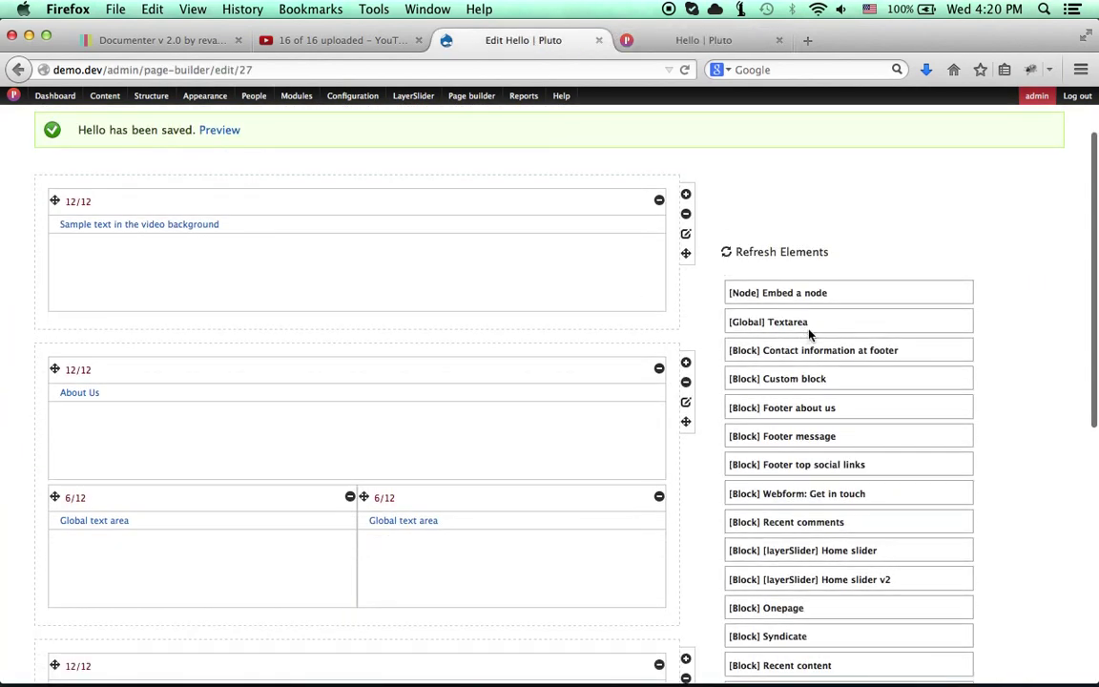
{"action": "scroll", "coordinate": [809, 334], "scroll_direction": "up", "scroll_amount": 1}
{"action": "scroll", "coordinate": [949, 416], "scroll_direction": "down", "scroll_amount": 12}
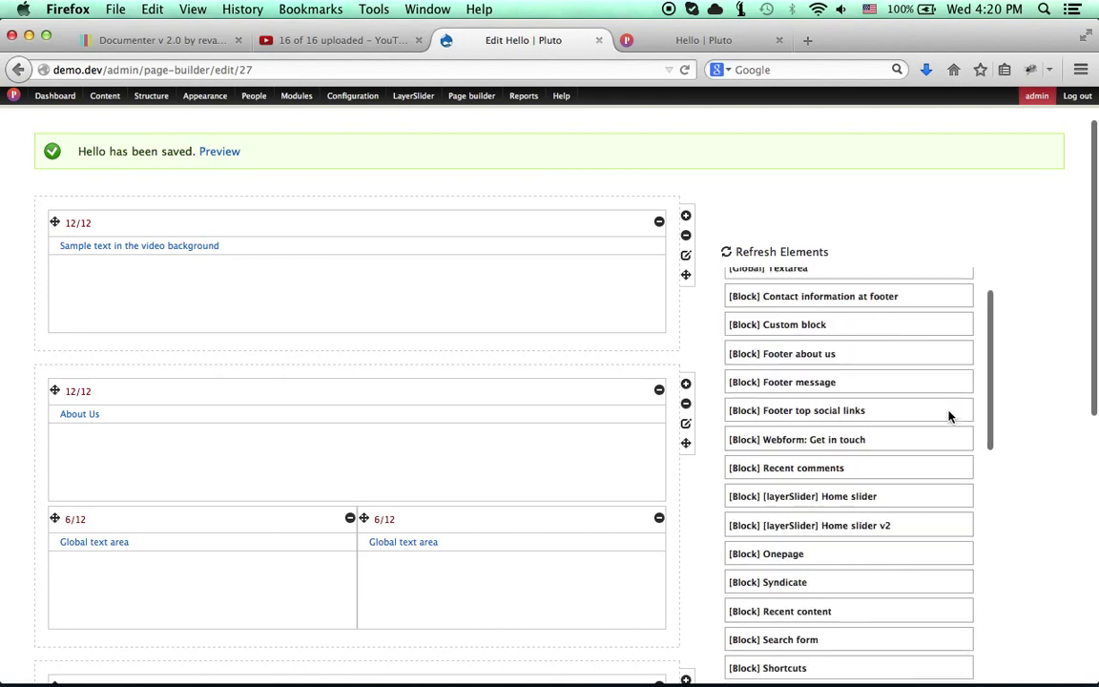
{"action": "scroll", "coordinate": [949, 416], "scroll_direction": "up", "scroll_amount": 1}
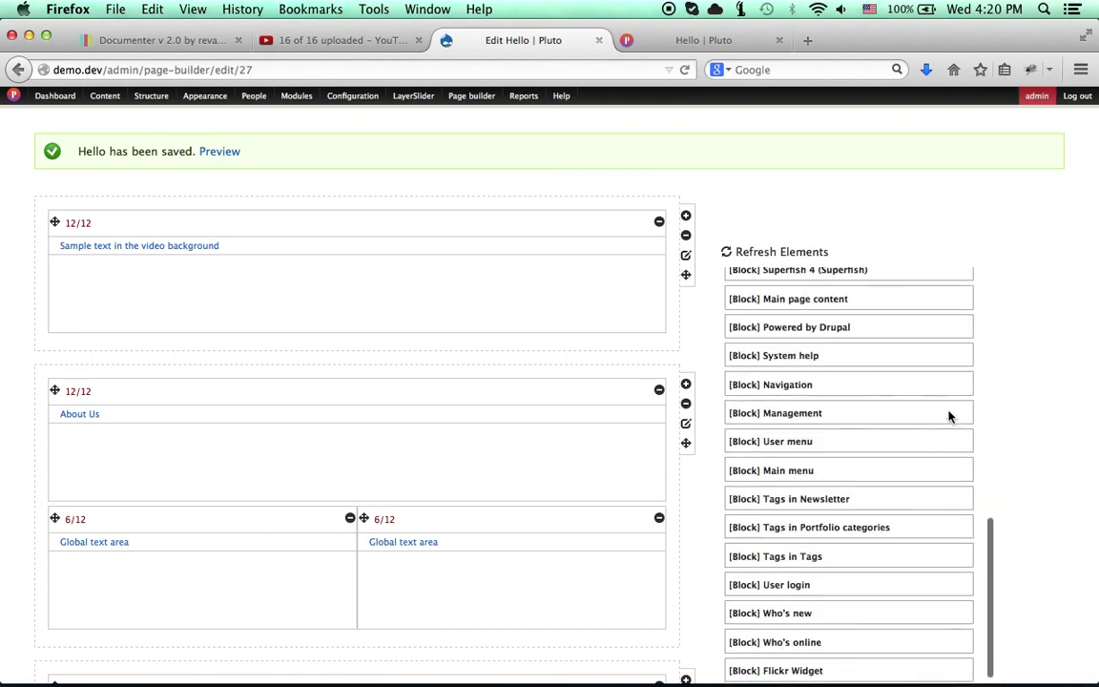
{"action": "scroll", "coordinate": [950, 416], "scroll_direction": "up", "scroll_amount": 12}
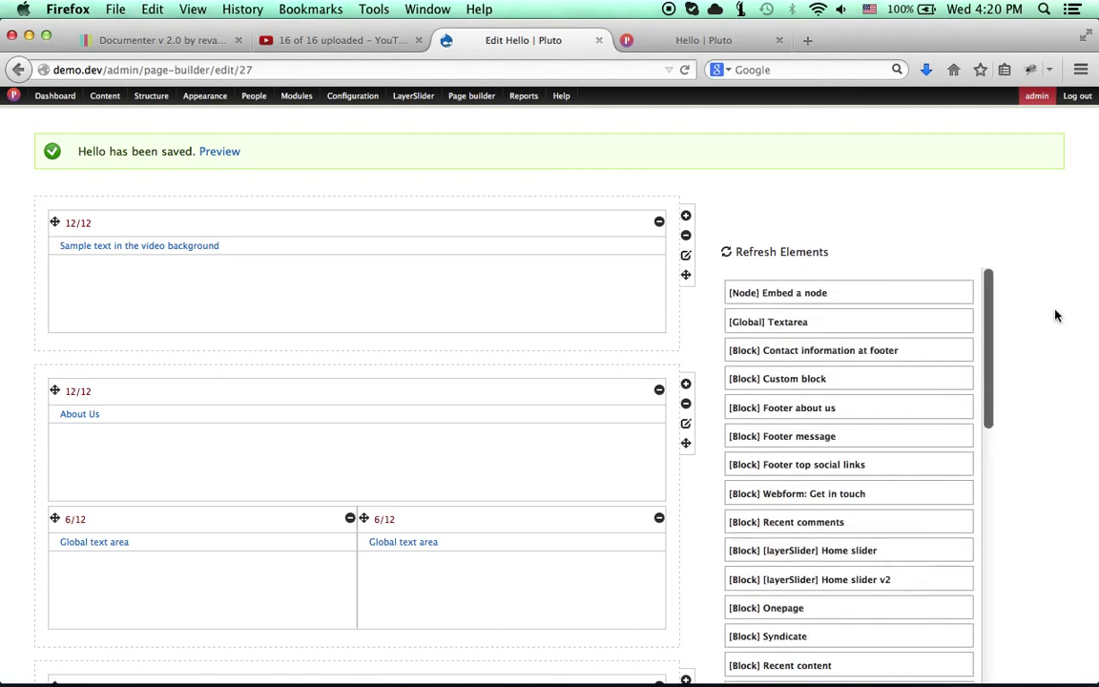
{"action": "scroll", "coordinate": [645, 359], "scroll_direction": "down", "scroll_amount": 10}
{"action": "scroll", "coordinate": [448, 430], "scroll_direction": "down", "scroll_amount": 3}
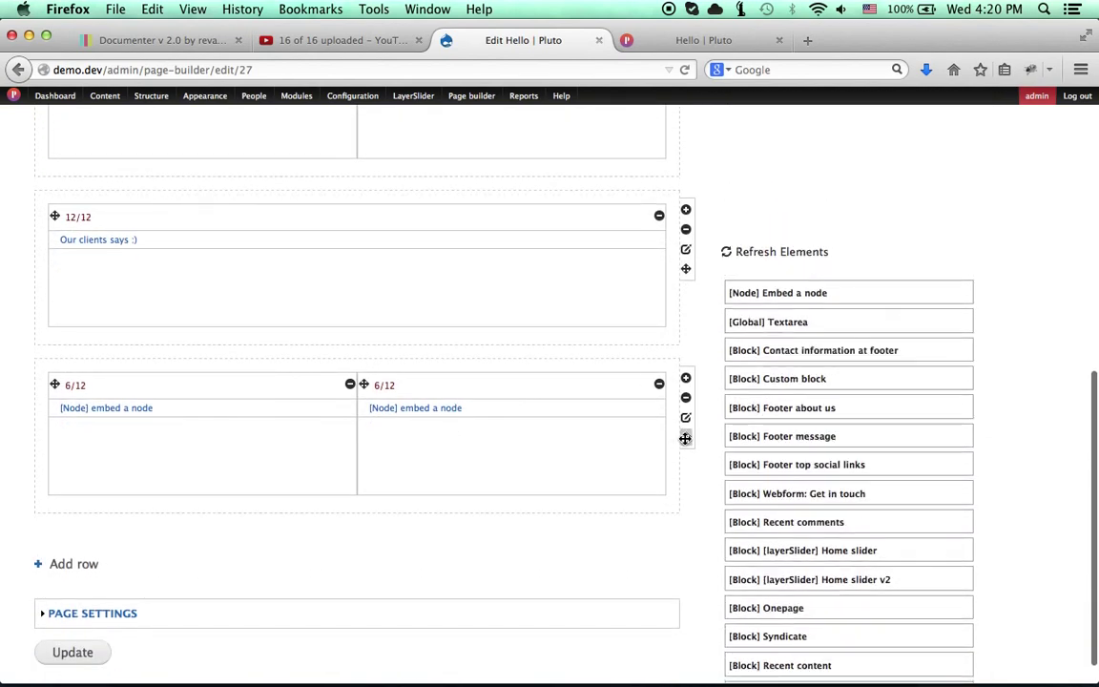
{"action": "scroll", "coordinate": [850, 448], "scroll_direction": "down", "scroll_amount": 3}
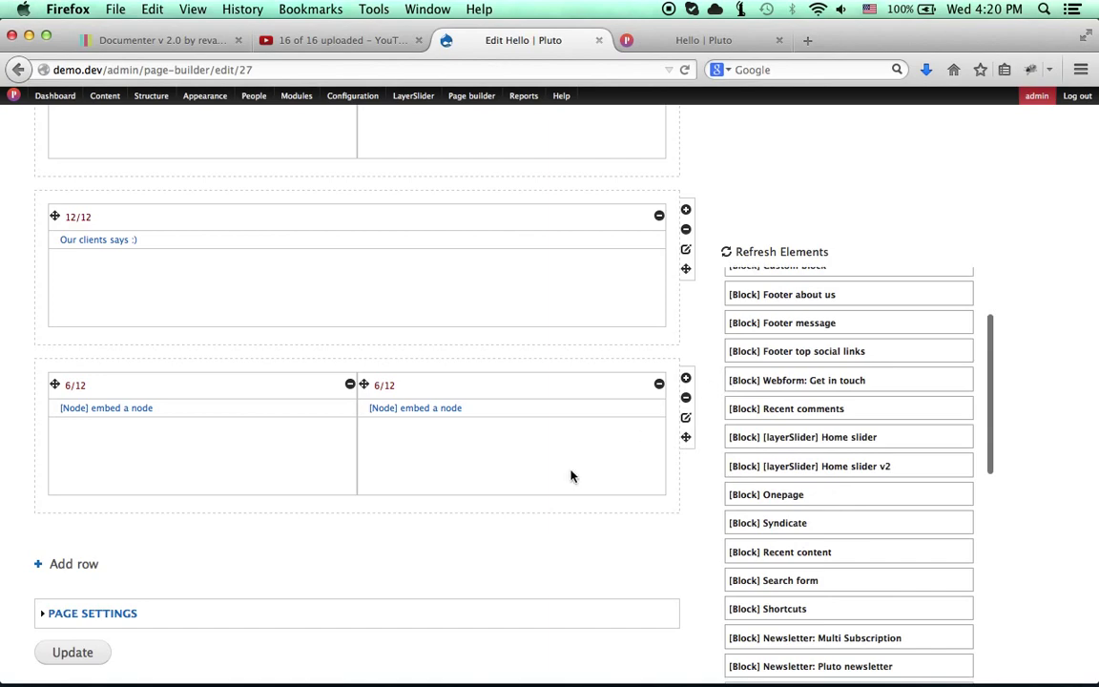
Step: In the page settings, enter alert('hello there, i called from a page builder, use javascript custom'); as the global custom javascript and update the page
{"action": "left_click", "coordinate": [92, 612]}
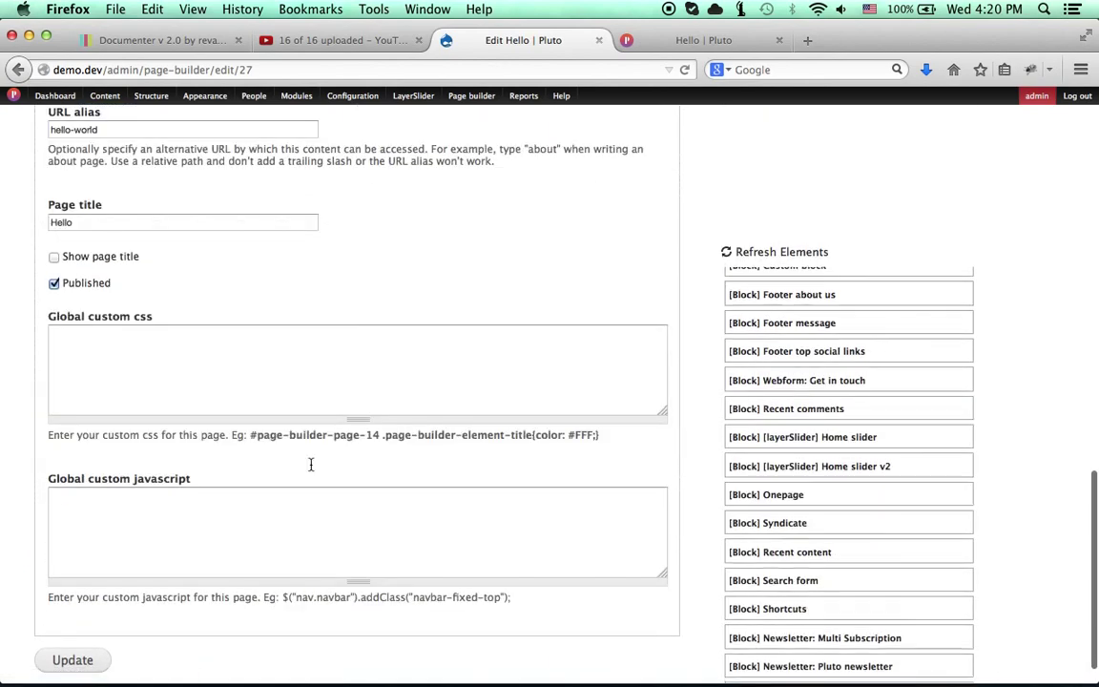
{"action": "left_click", "coordinate": [268, 523]}
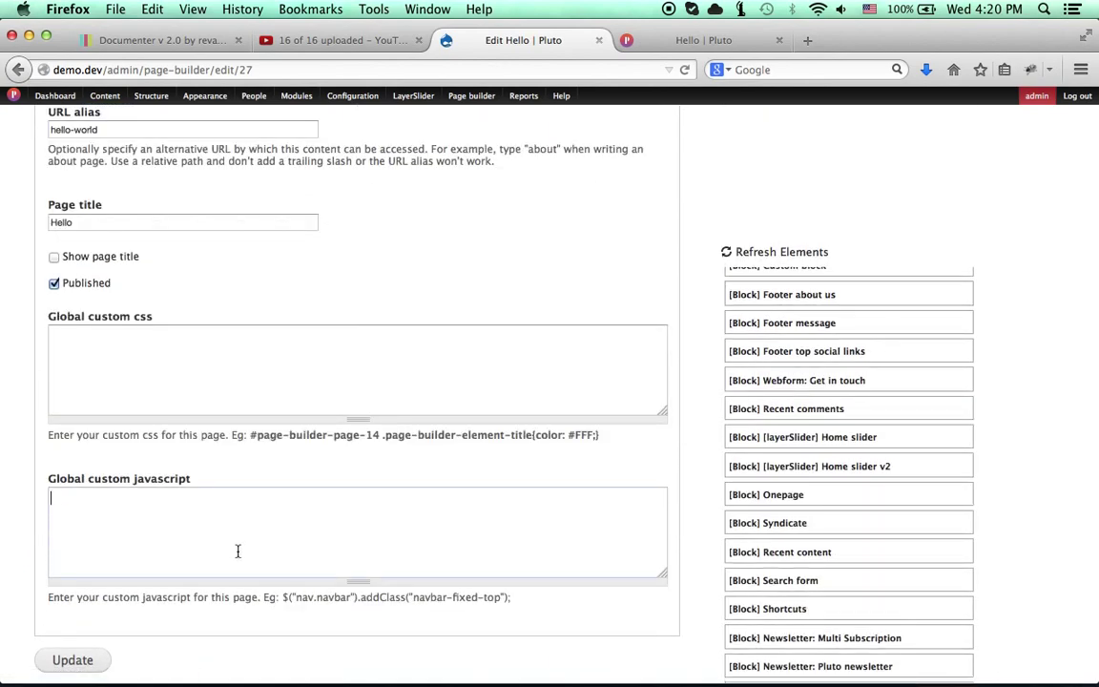
{"action": "scroll", "coordinate": [236, 545], "scroll_direction": "up", "scroll_amount": 1}
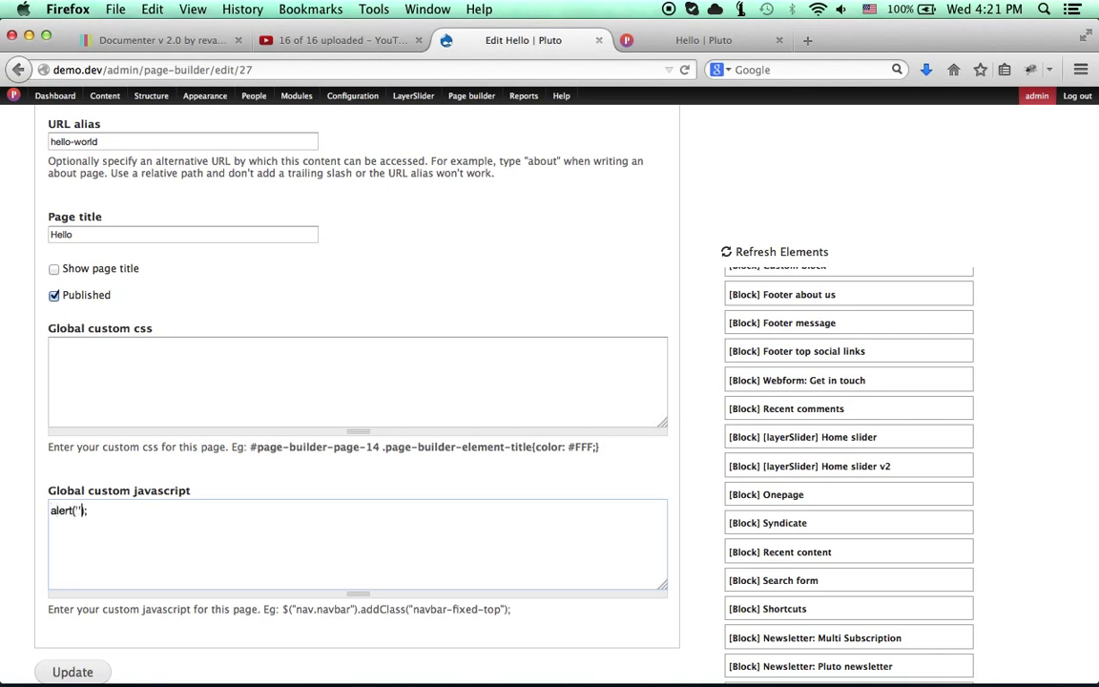
{"action": "type", "text": "hello hel"}
{"action": "key", "text": "BackSpace"}
{"action": "key", "text": "BackSpace"}
{"action": "type", "text": "here."}
{"action": "type", "text": " i called from a page build"}
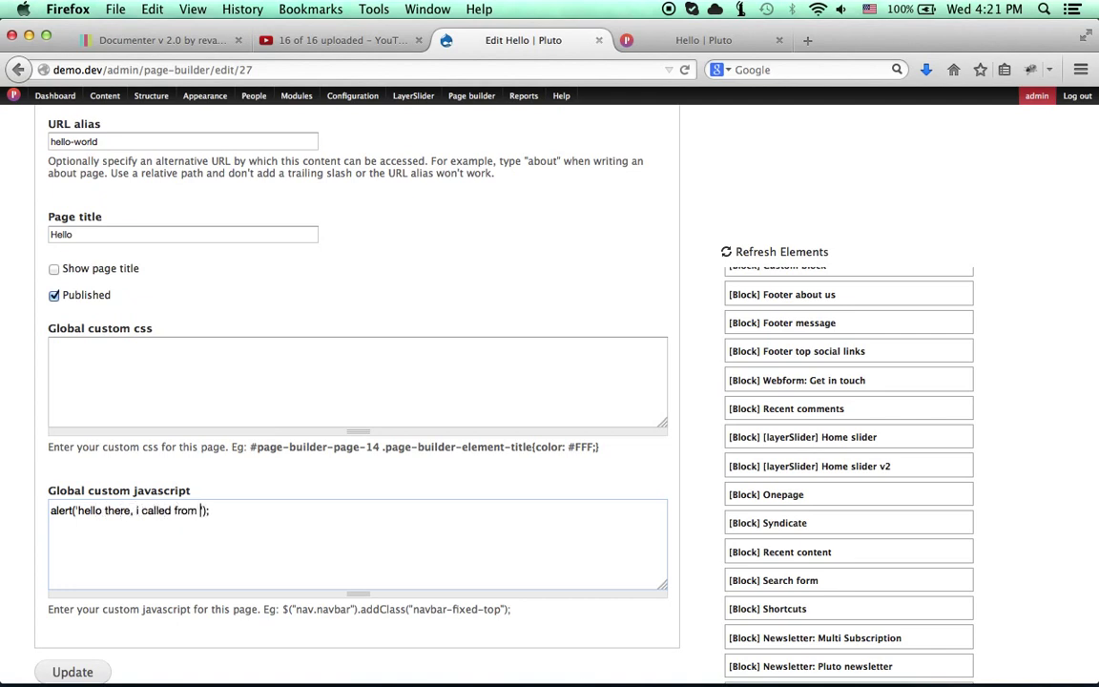
{"action": "type", "text": "er"}
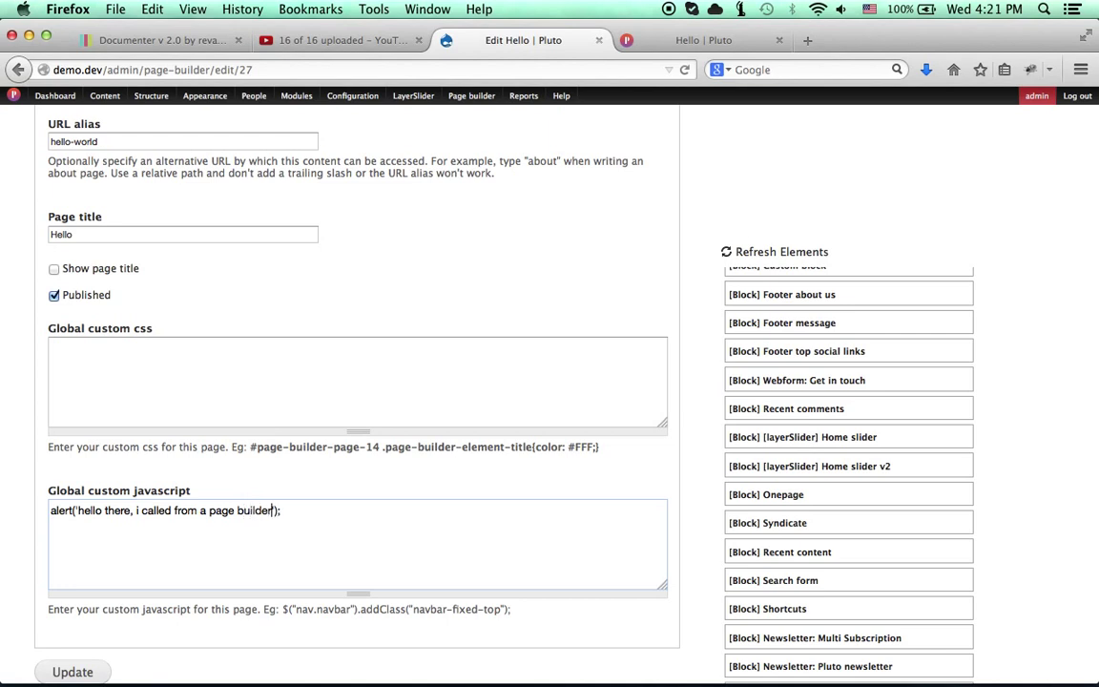
{"action": "type", "text": ", use jaavscript custom"}
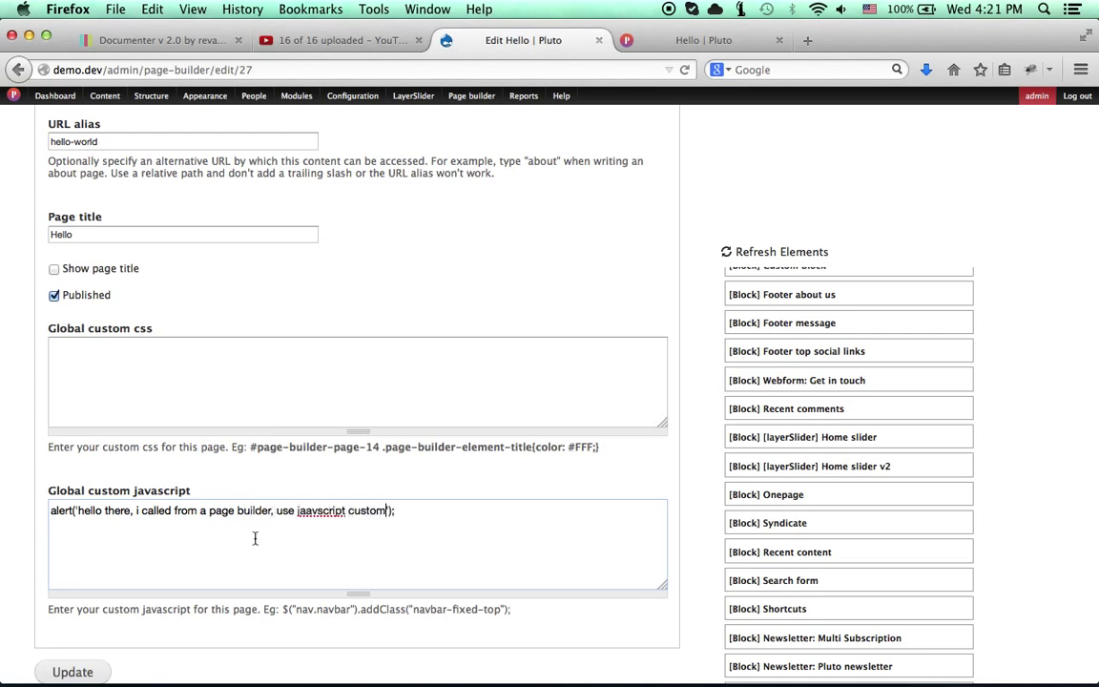
{"action": "left_click", "coordinate": [310, 512]}
{"action": "key", "text": "BackSpace"}
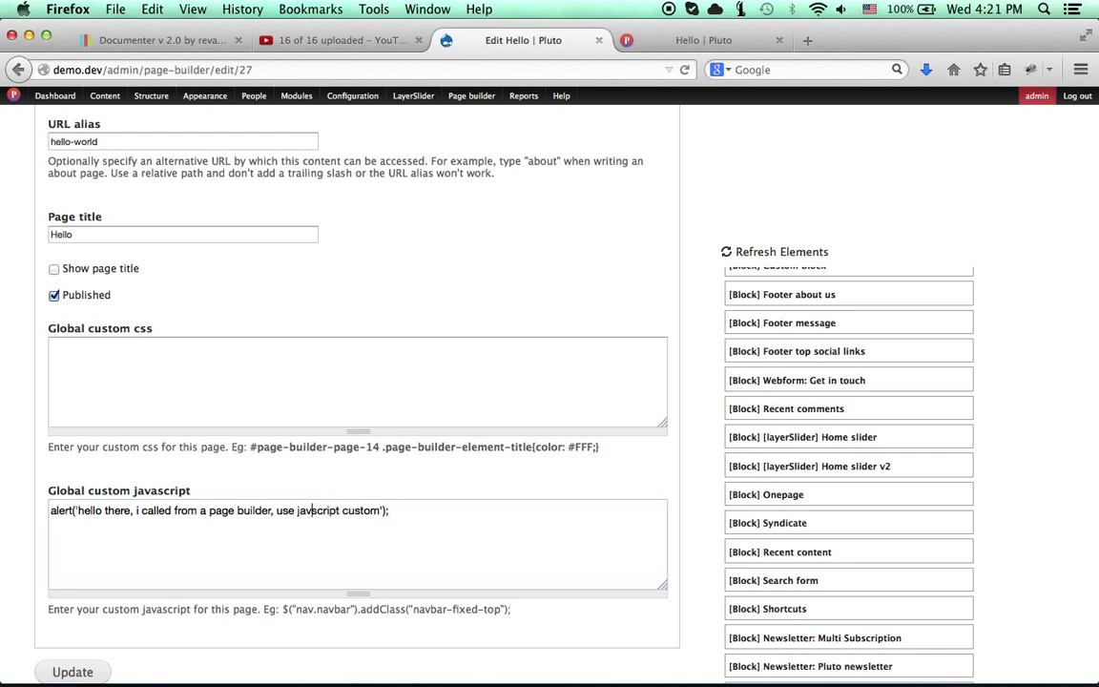
{"action": "type", "text": "a"}
{"action": "scroll", "coordinate": [439, 449], "scroll_direction": "down", "scroll_amount": 1}
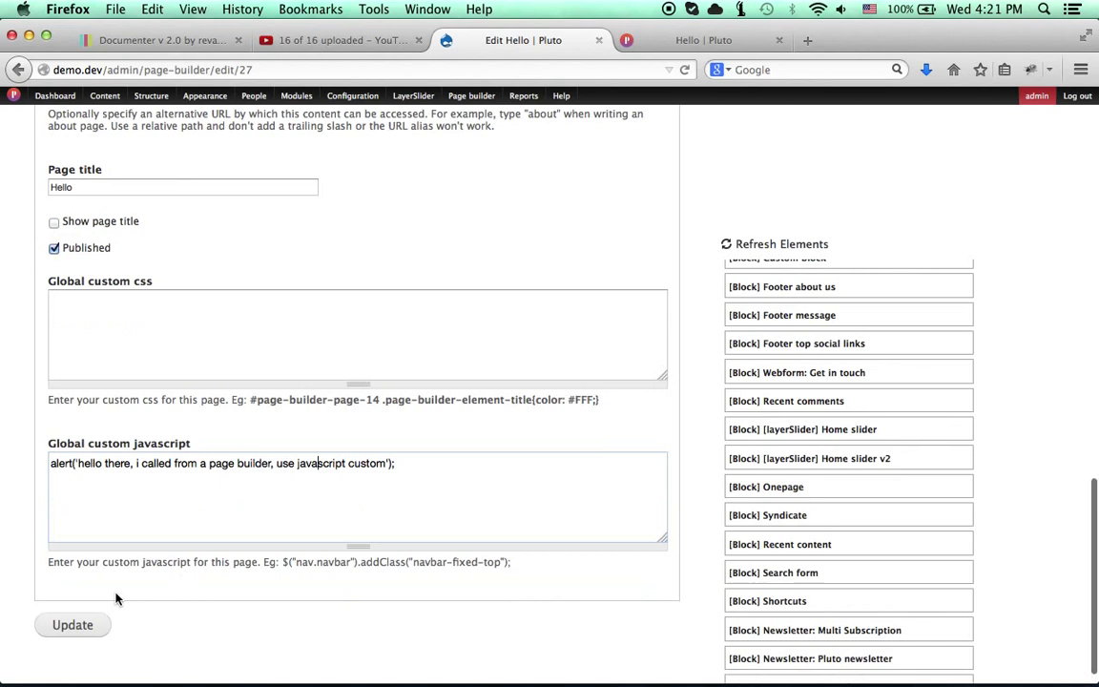
{"action": "left_click", "coordinate": [73, 624]}
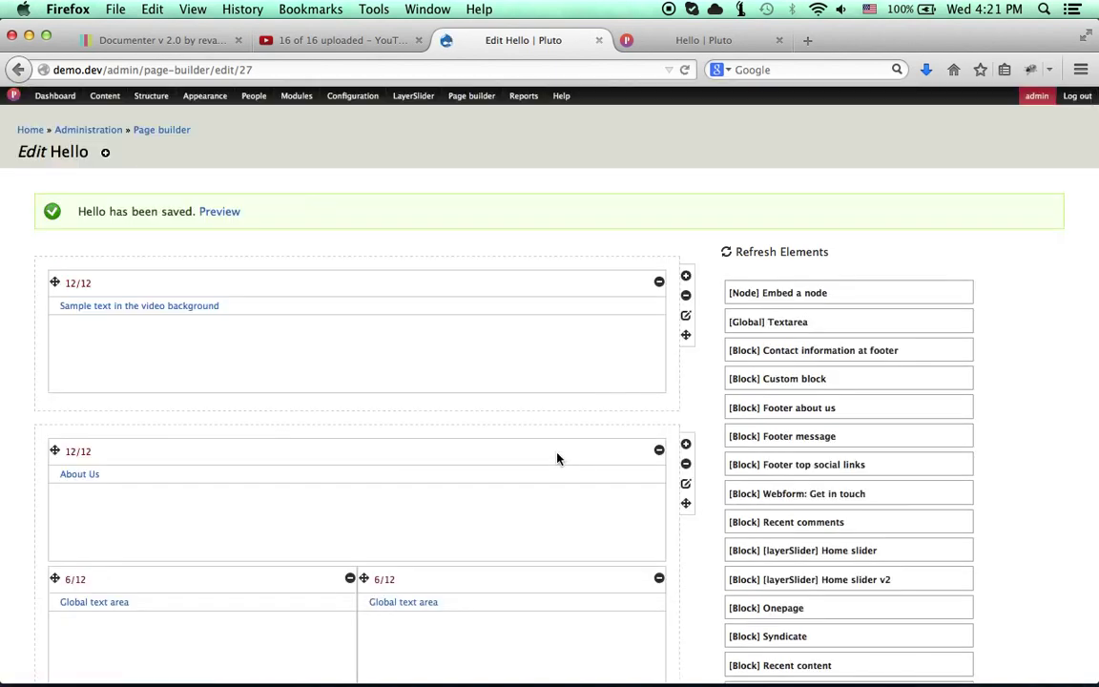
Step: Reload the published Hello page to test the custom script, dismiss its alert and return to the page editor
{"action": "left_click", "coordinate": [661, 46]}
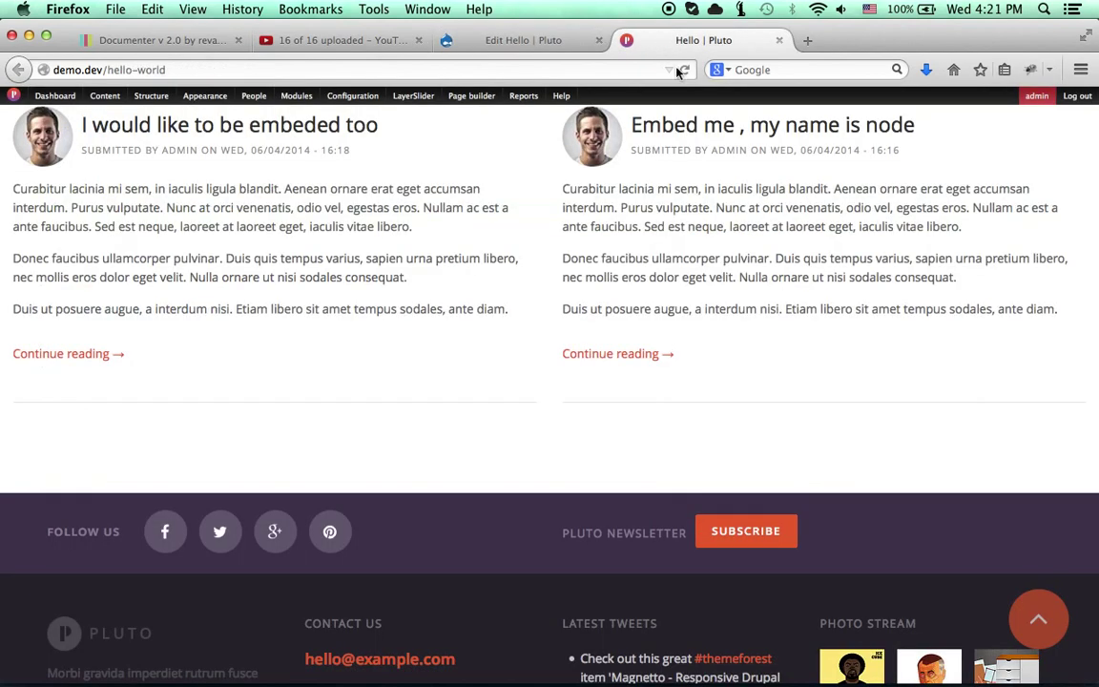
{"action": "key", "text": "super+r"}
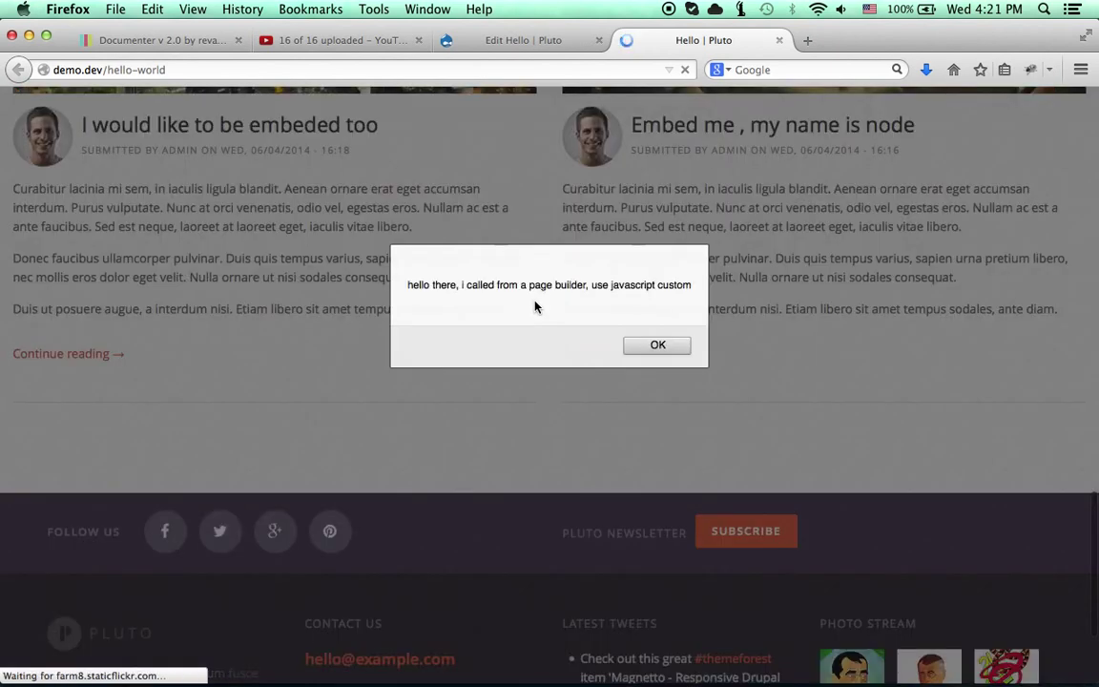
{"action": "left_click_drag", "start_coordinate": [428, 284], "coordinate": [586, 285]}
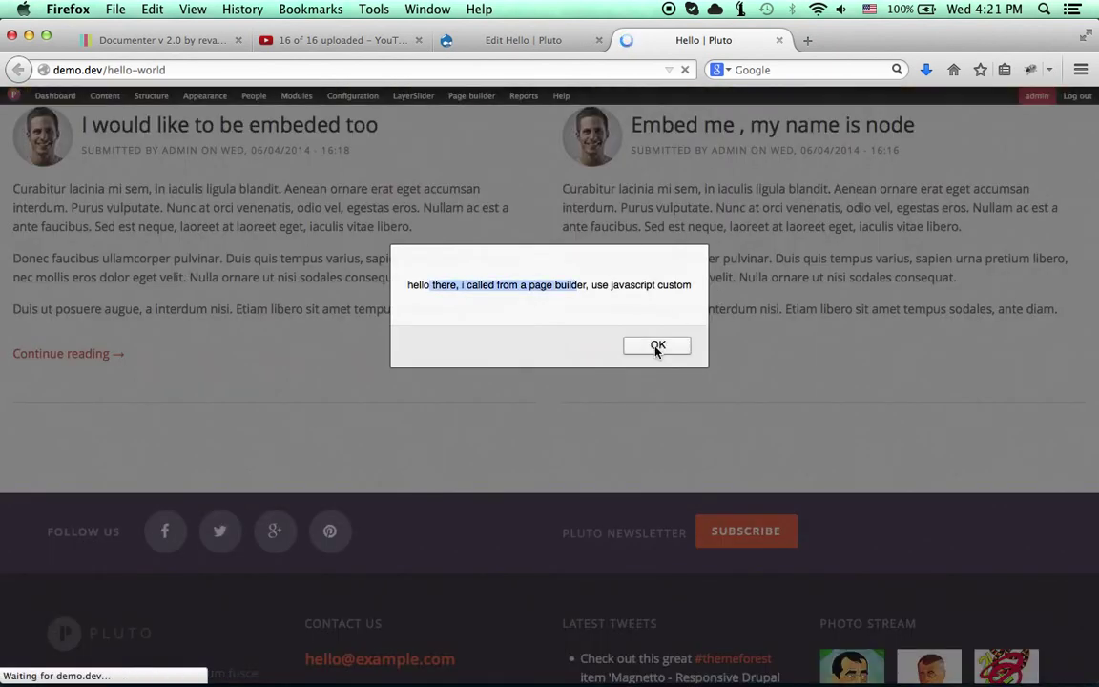
{"action": "left_click", "coordinate": [657, 344]}
{"action": "left_click", "coordinate": [523, 40]}
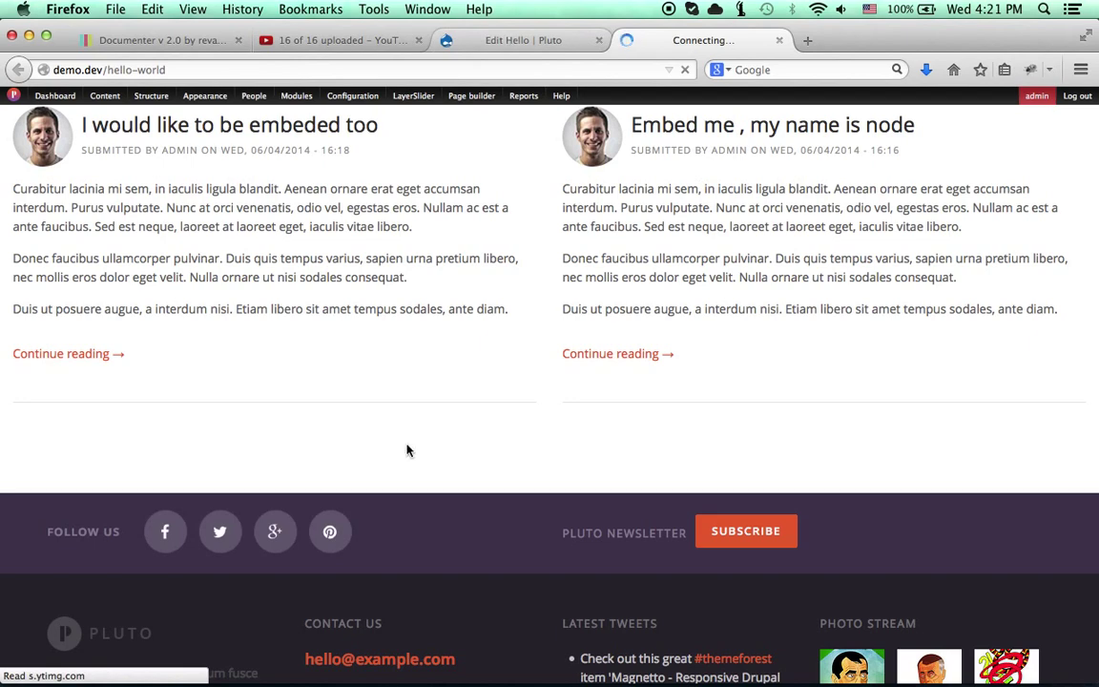
Step: Clear the global custom javascript in the page settings and place the cursor in the global custom css
{"action": "scroll", "coordinate": [284, 531], "scroll_direction": "down", "scroll_amount": 3}
{"action": "scroll", "coordinate": [284, 531], "scroll_direction": "down", "scroll_amount": 8}
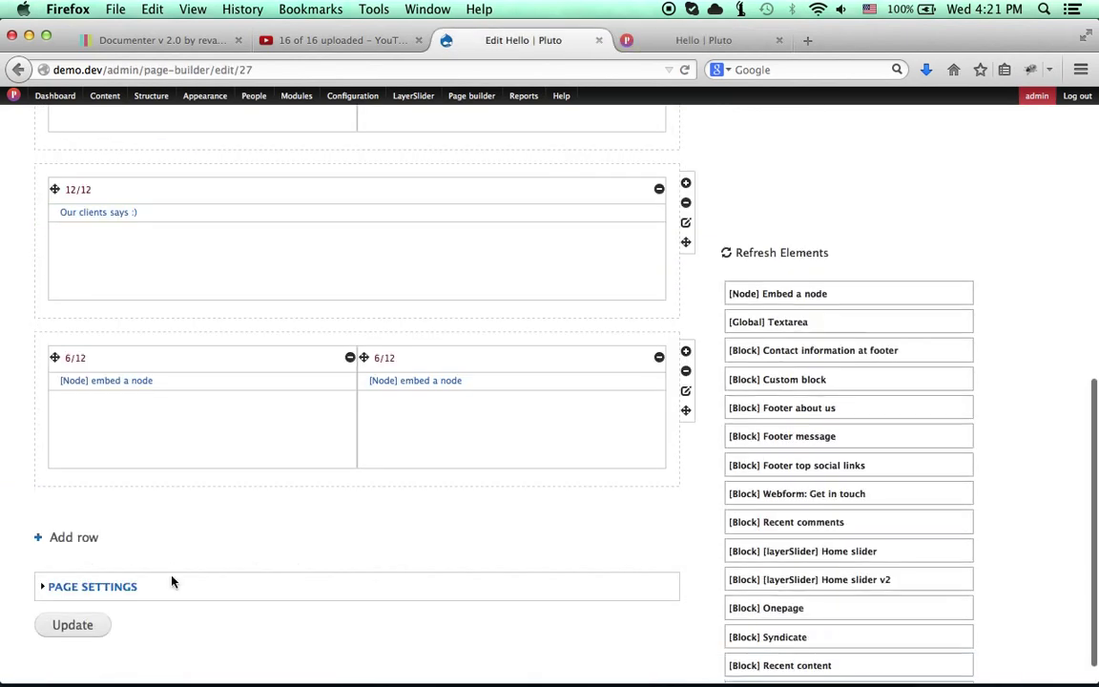
{"action": "left_click", "coordinate": [95, 586]}
{"action": "scroll", "coordinate": [338, 555], "scroll_direction": "down", "scroll_amount": 5}
{"action": "left_click", "coordinate": [523, 503]}
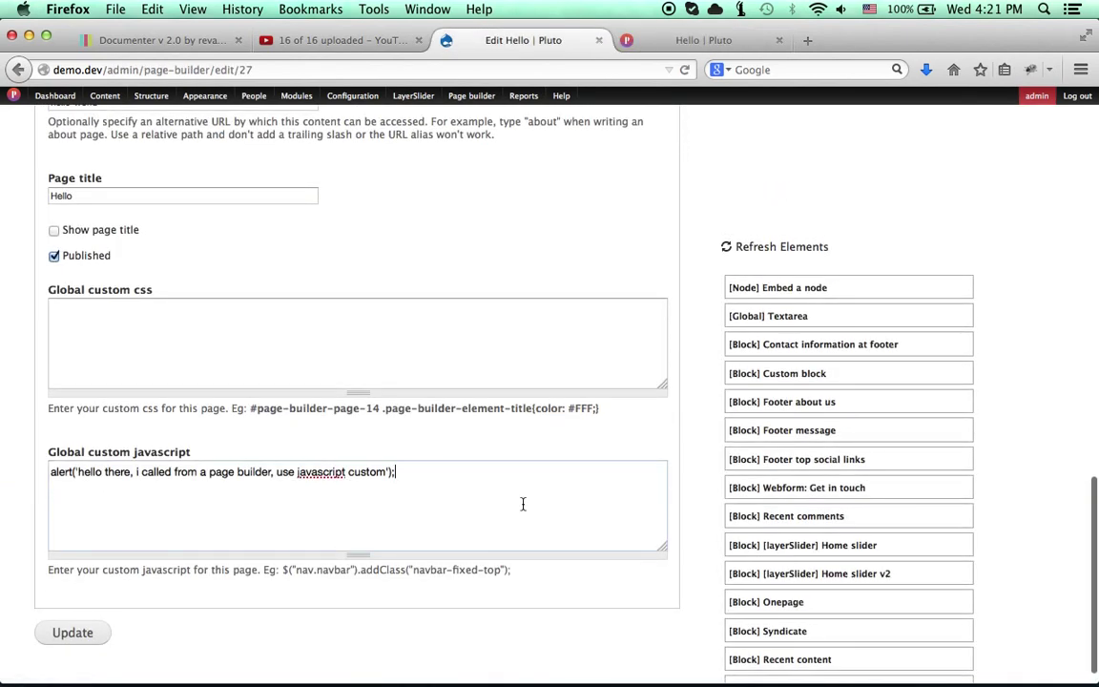
{"action": "key", "text": "super+a"}
{"action": "key", "text": "BackSpace"}
{"action": "left_click", "coordinate": [237, 321]}
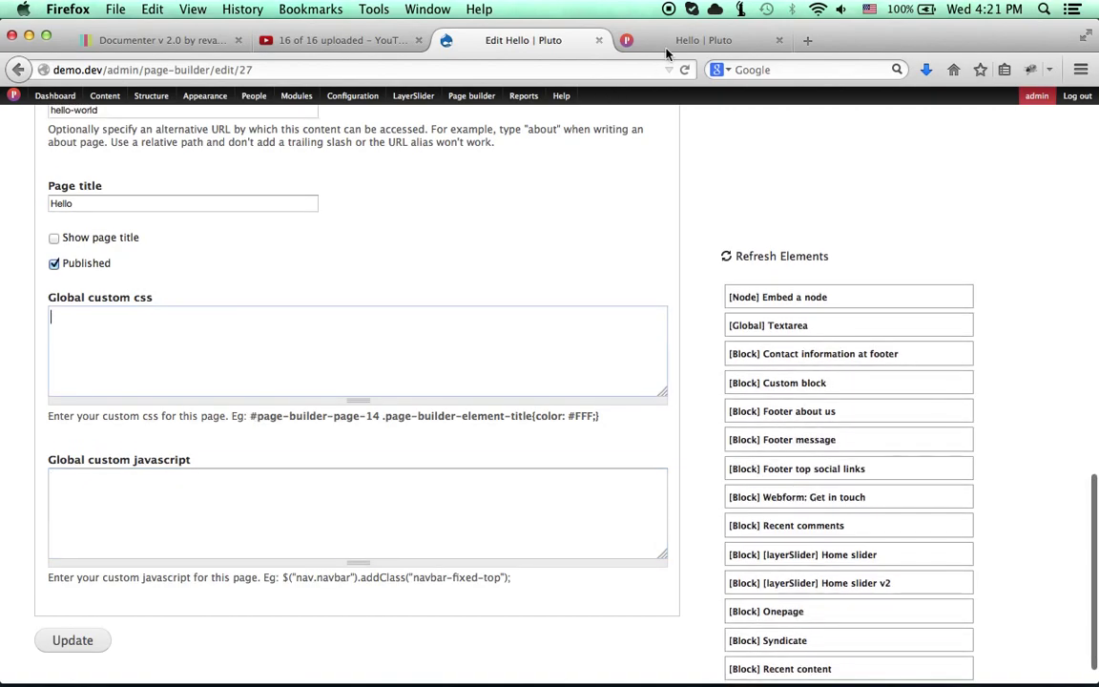
Step: View the published Hello page from its video background header and return to the page editor
{"action": "key", "text": "ctrl+Tab"}
{"action": "scroll", "coordinate": [471, 306], "scroll_direction": "up", "scroll_amount": 15}
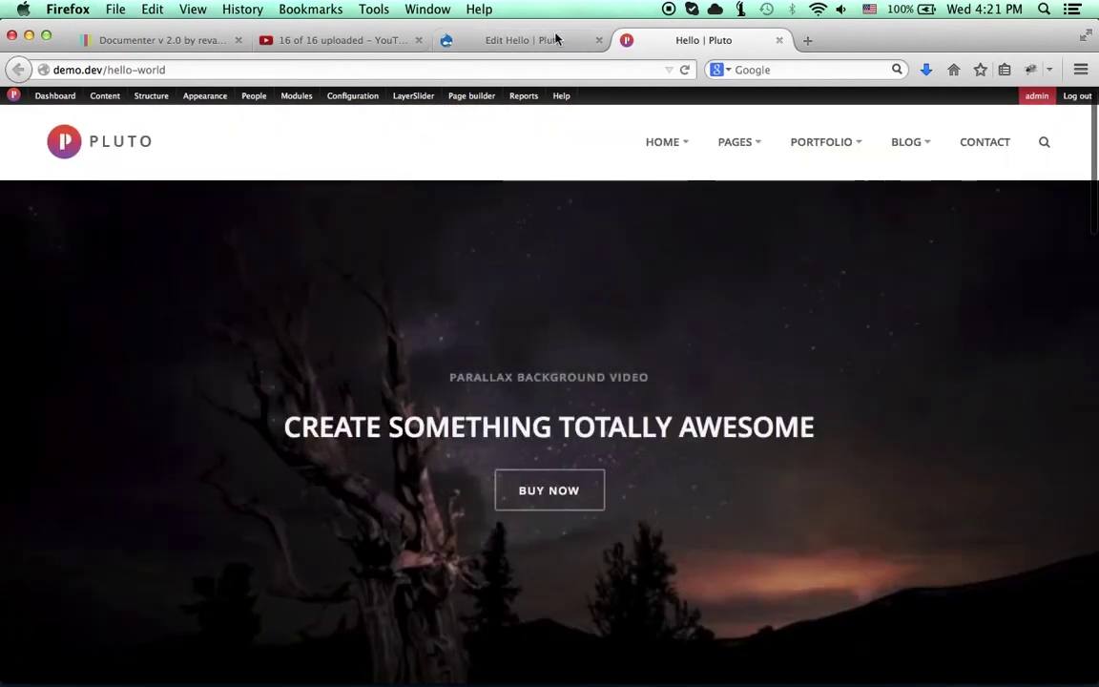
{"action": "left_click", "coordinate": [556, 39]}
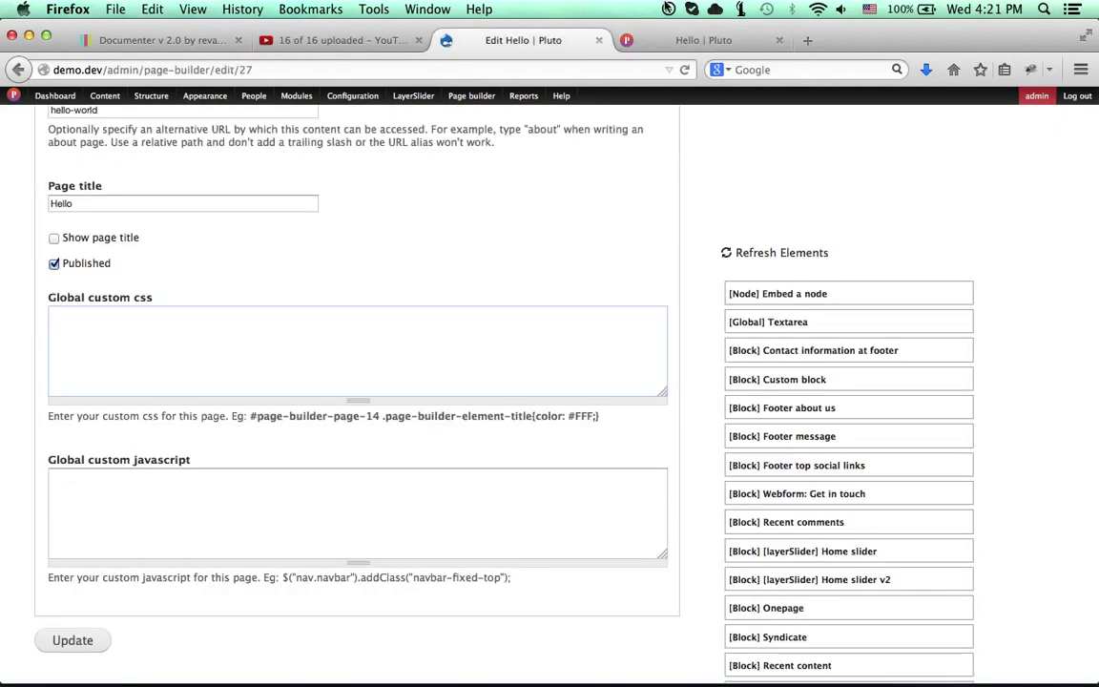
Step: Write the note "and a lot of new features comming soon in next video , or next page builder" in the browser's address bar
{"action": "left_click", "coordinate": [458, 70]}
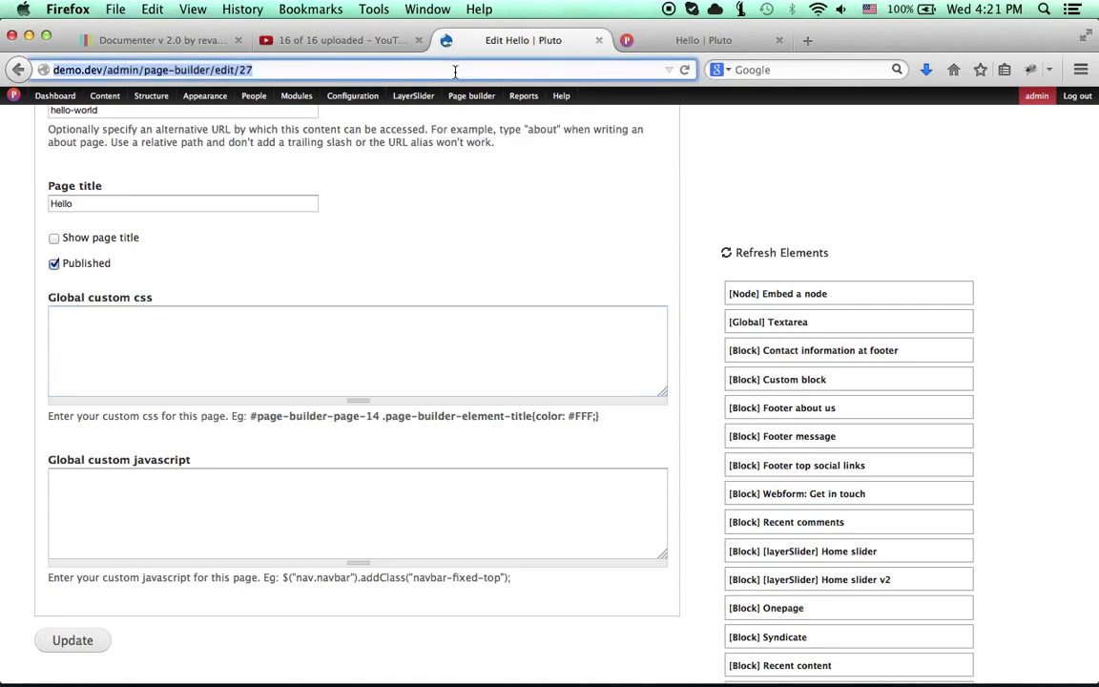
{"action": "type", "text": "and a l"}
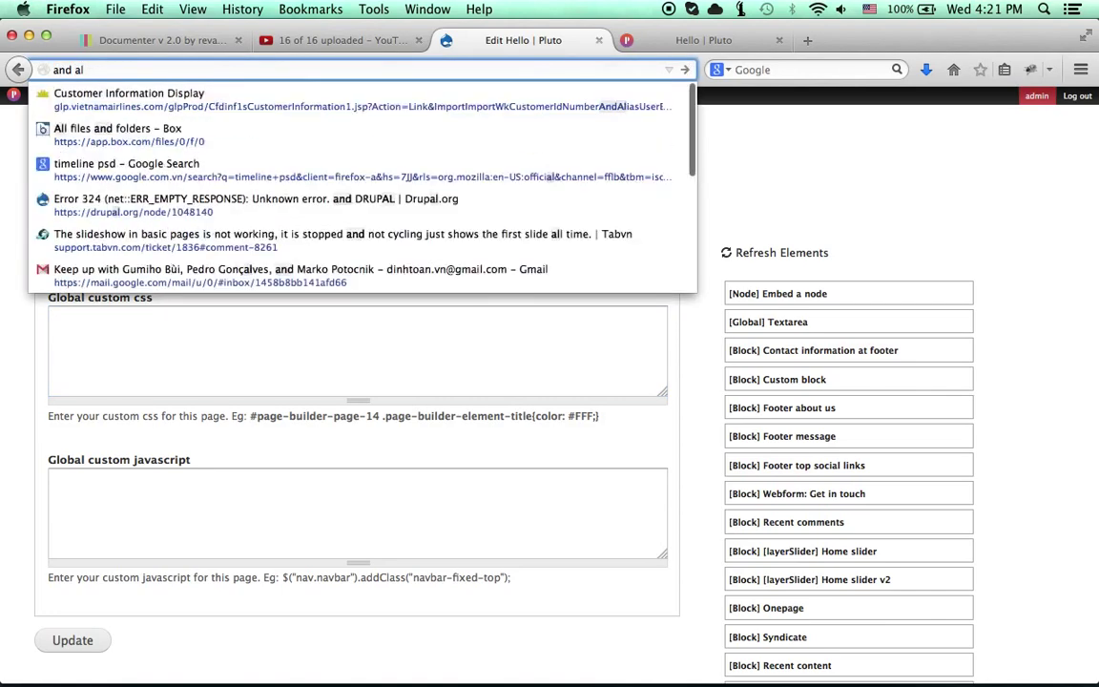
{"action": "key", "text": "BackSpace"}
{"action": "type", "text": "lot of "}
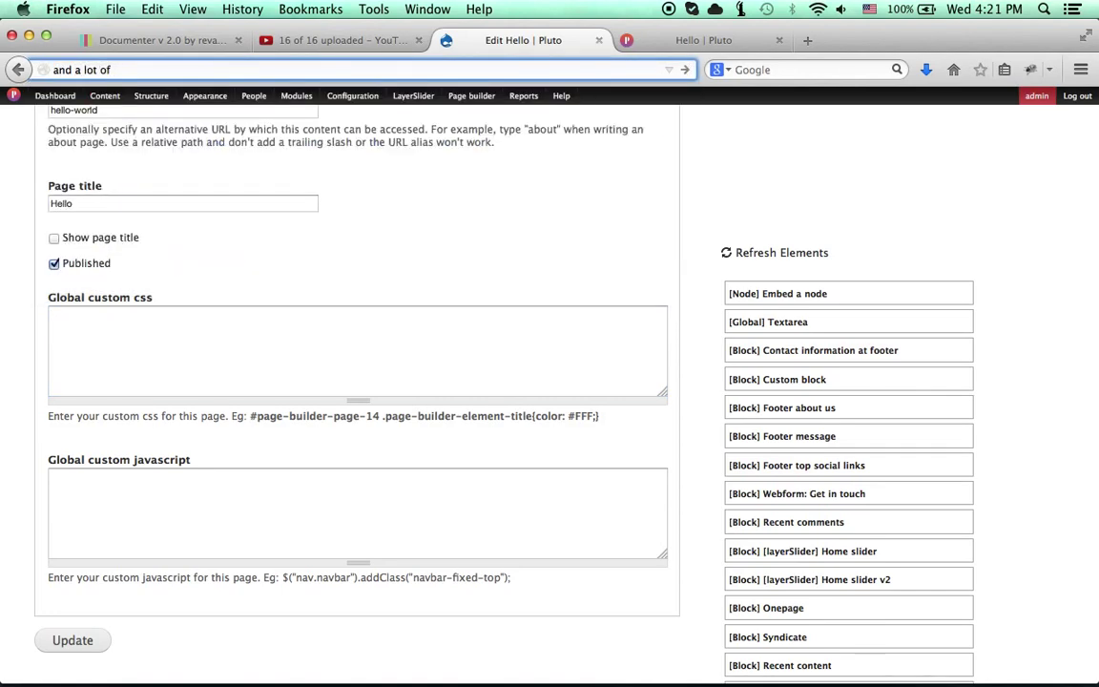
{"action": "type", "text": "new features comming soo"}
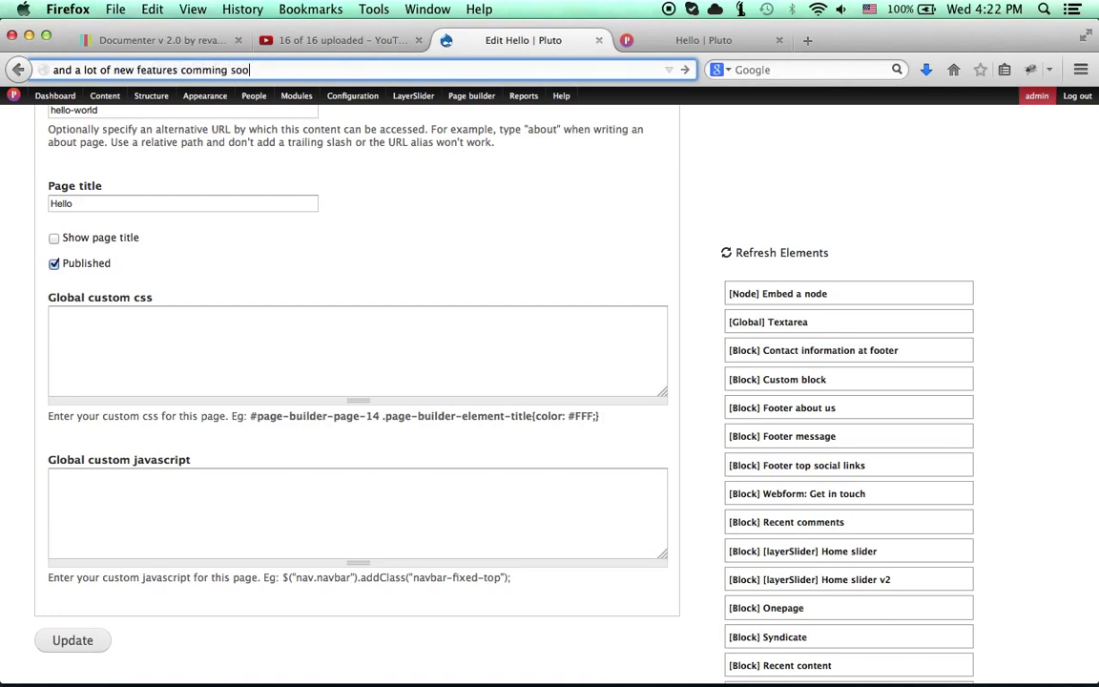
{"action": "type", "text": "n in next video , or next page builder vesrin"}
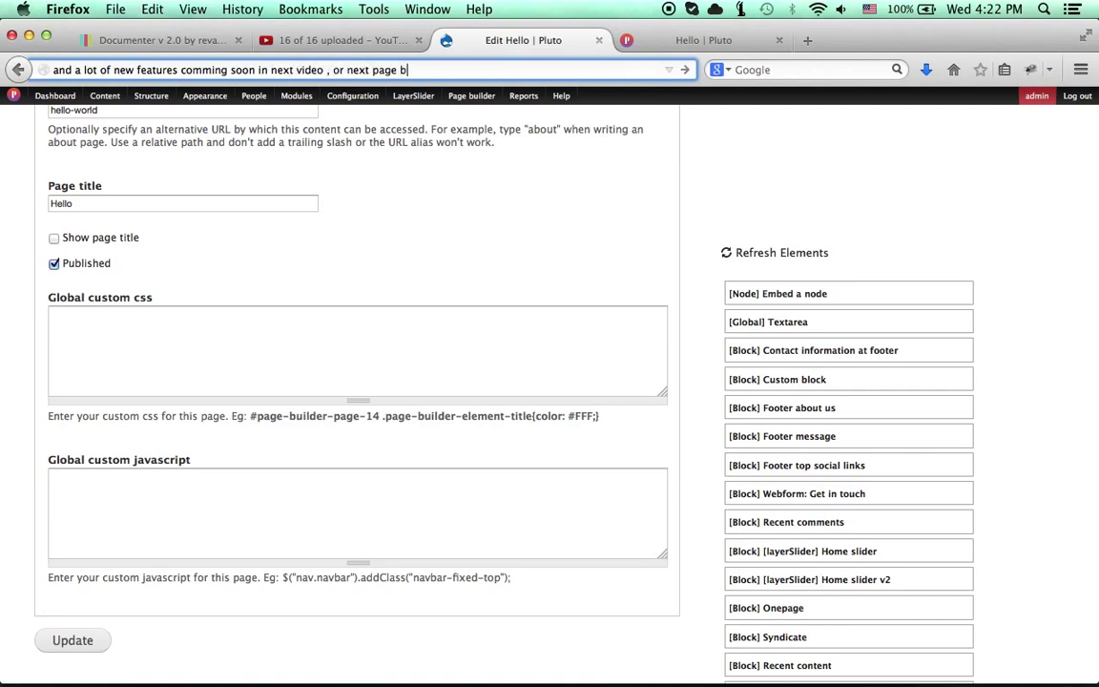